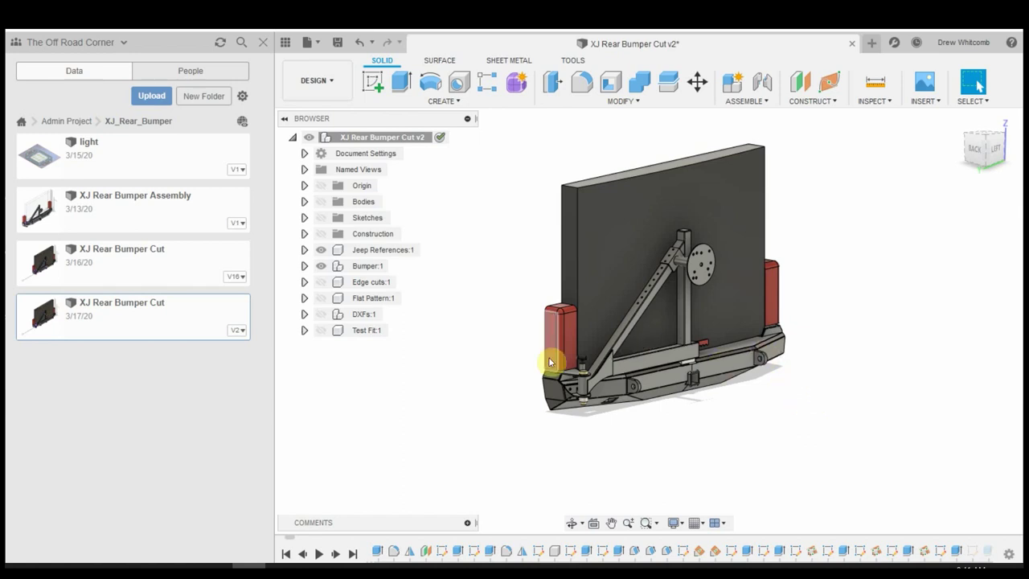
Show the Flat Pattern:1 parts, expand Bumper:1, and orbit down onto the flat parts
click(321, 298)
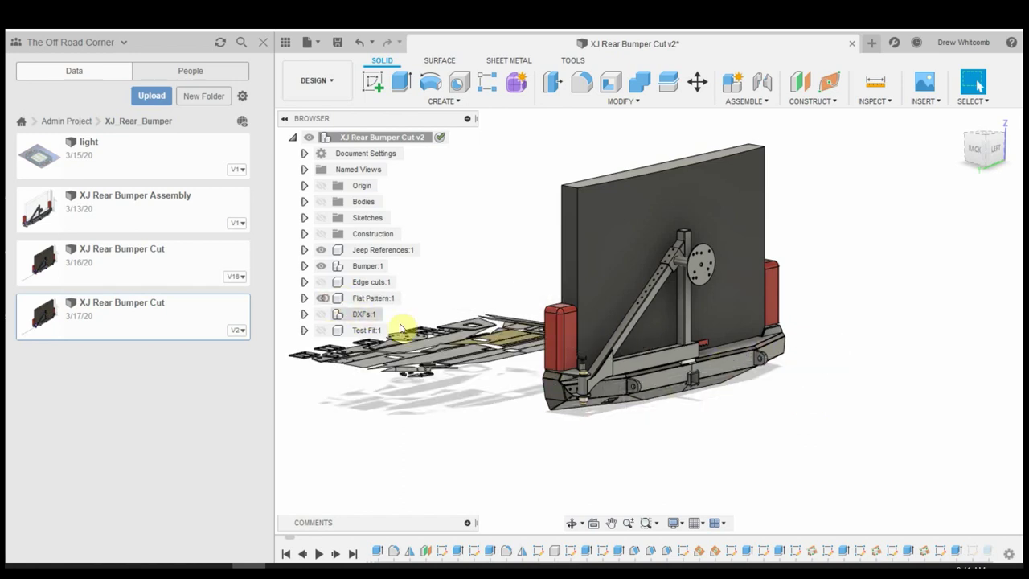
shift+middle_drag(402, 338, 413, 395)
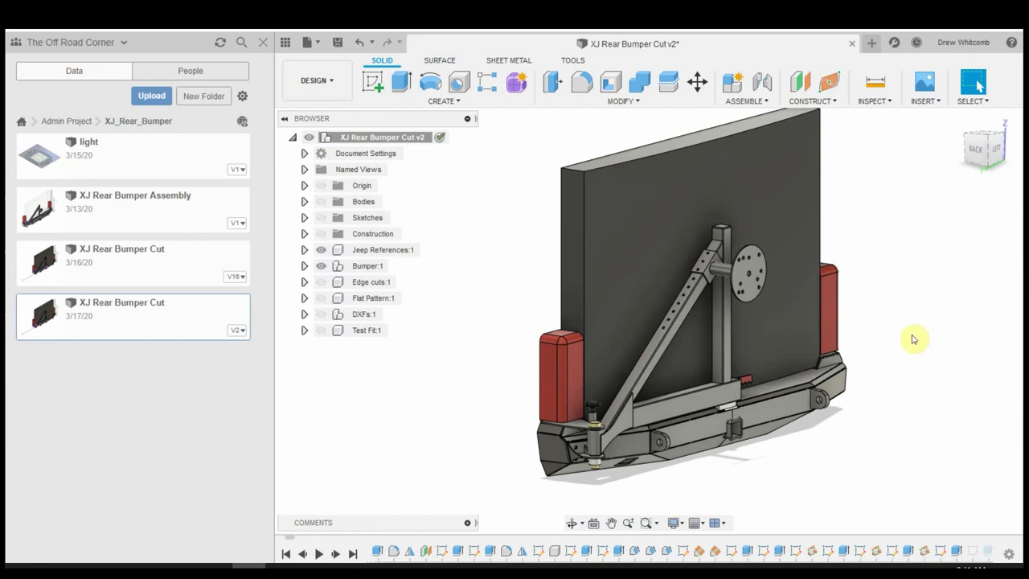
scroll(459, 289, down, 2)
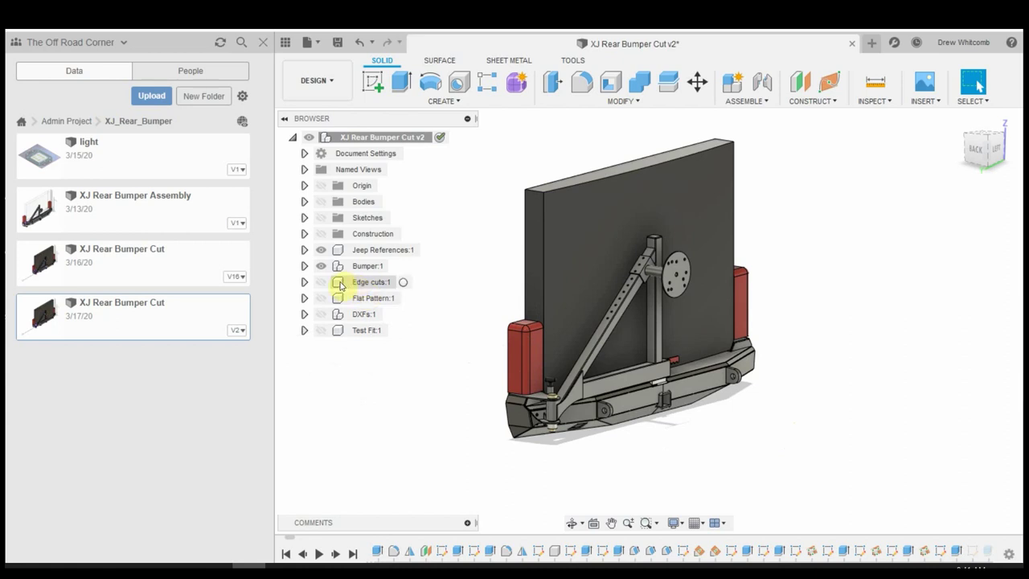
click(303, 266)
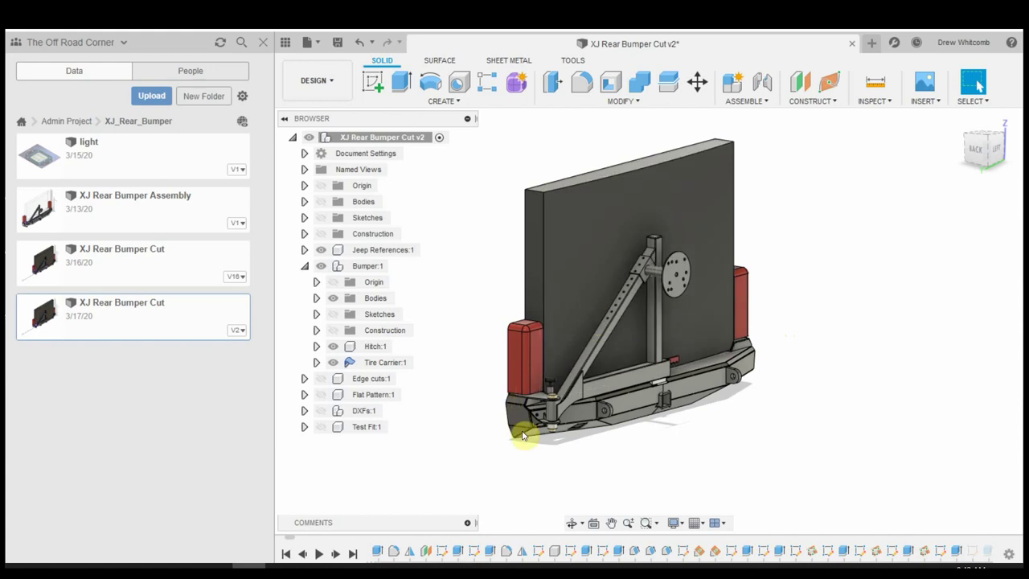
click(321, 393)
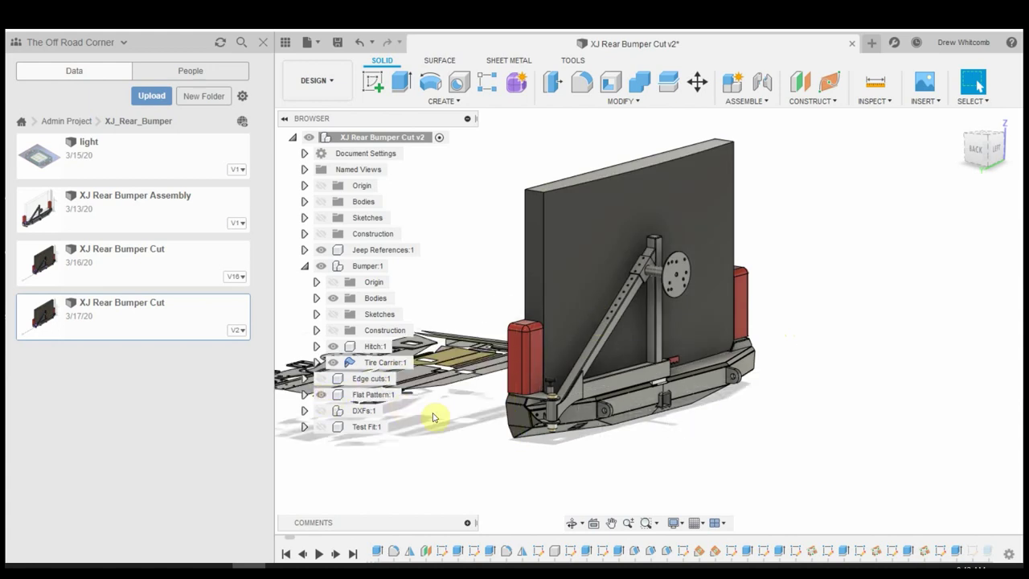
shift+middle_drag(463, 426, 602, 472)
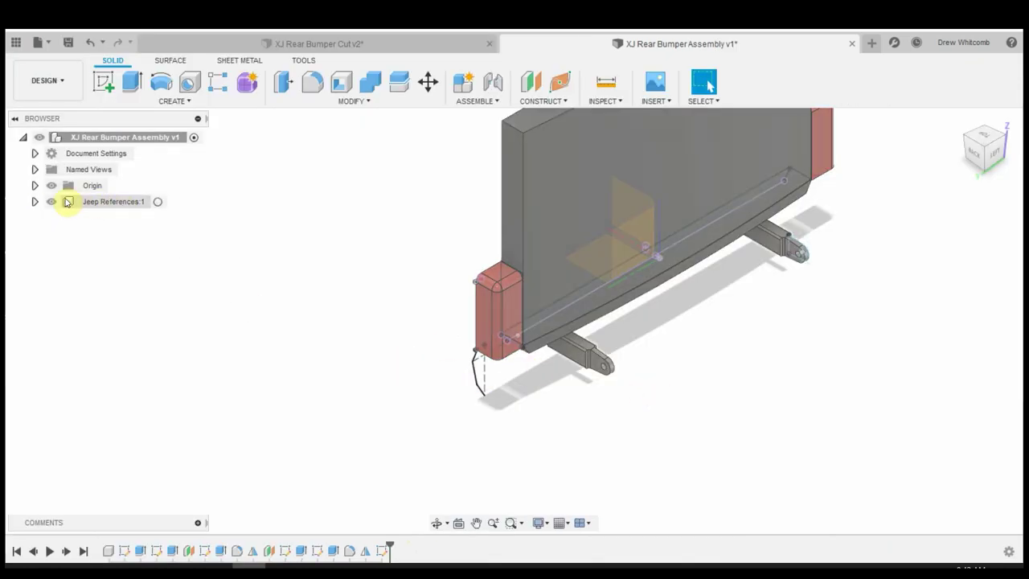
click(34, 201)
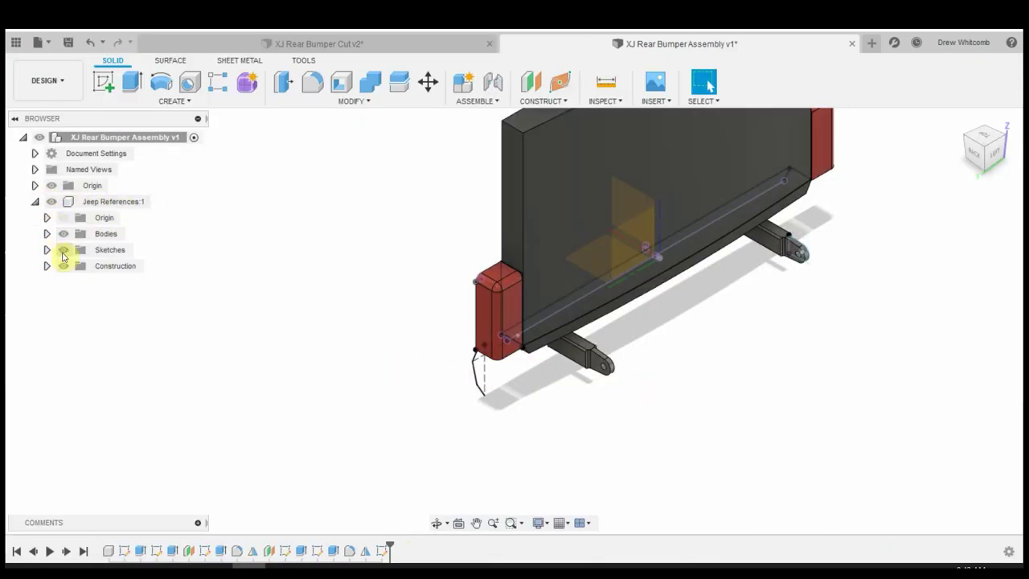
click(62, 251)
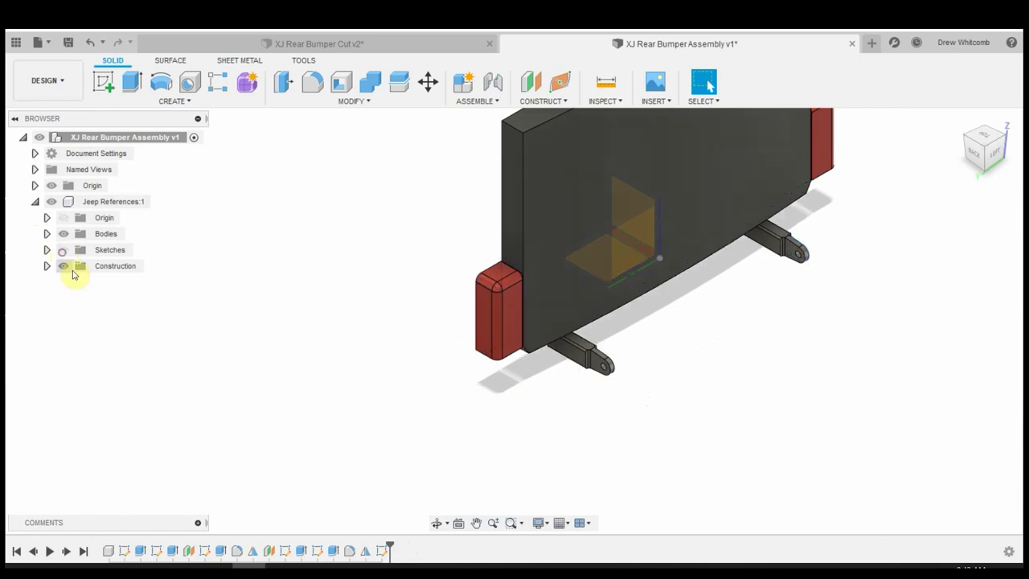
click(34, 202)
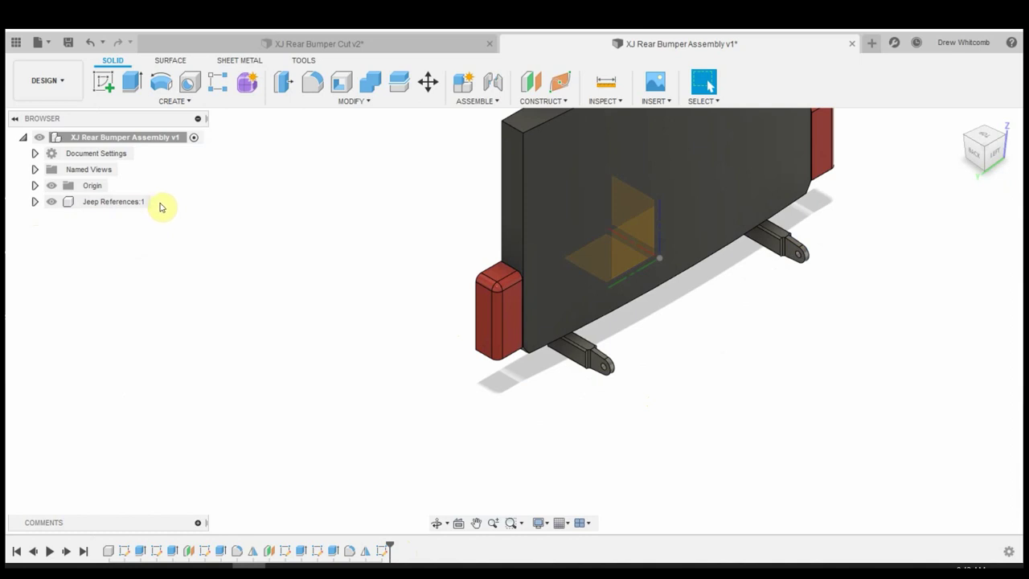
scroll(796, 432, down, 3)
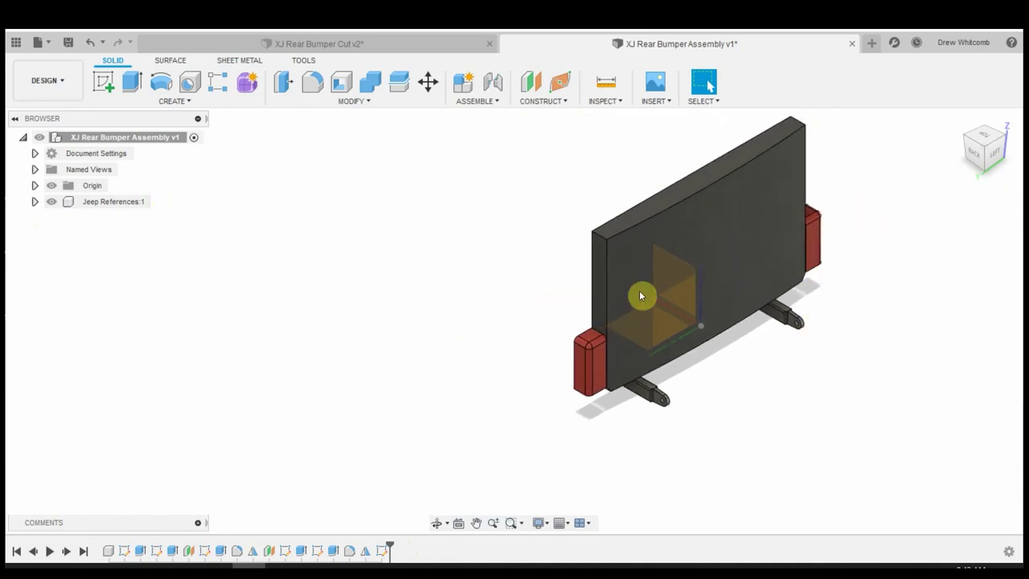
middle_drag(640, 297, 707, 319)
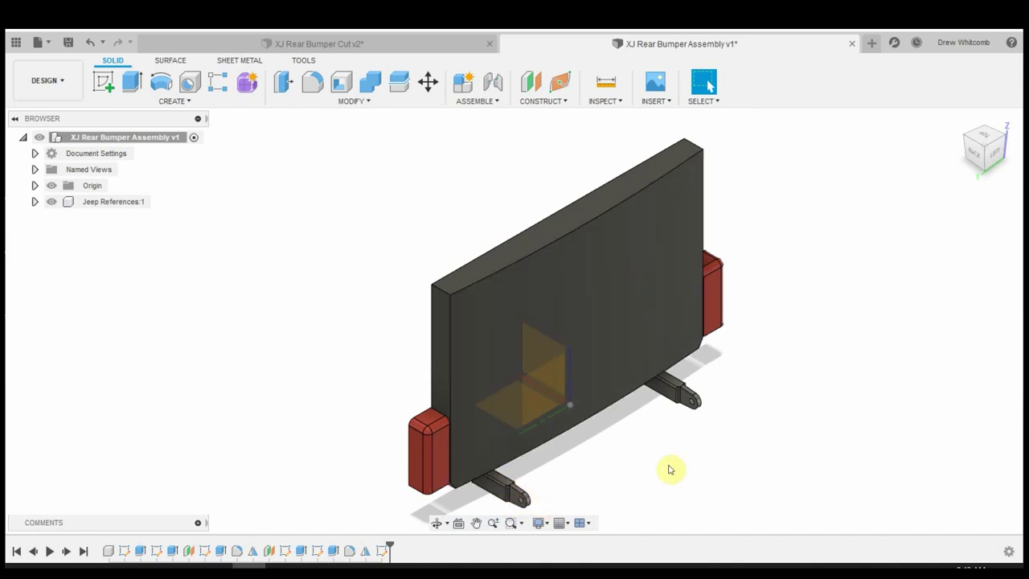
scroll(671, 470, down, 3)
click(35, 202)
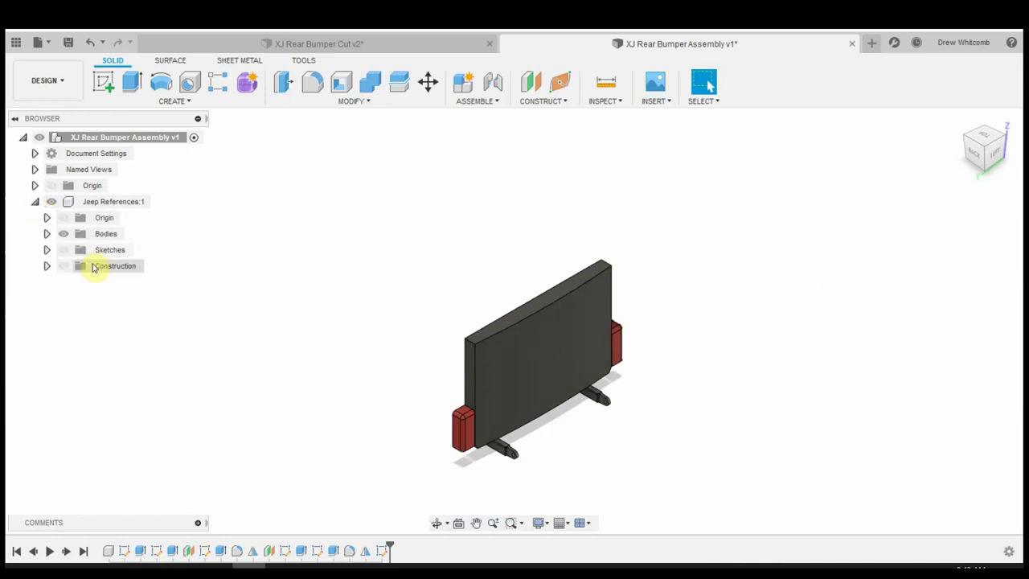
click(69, 252)
scroll(455, 459, up, 5)
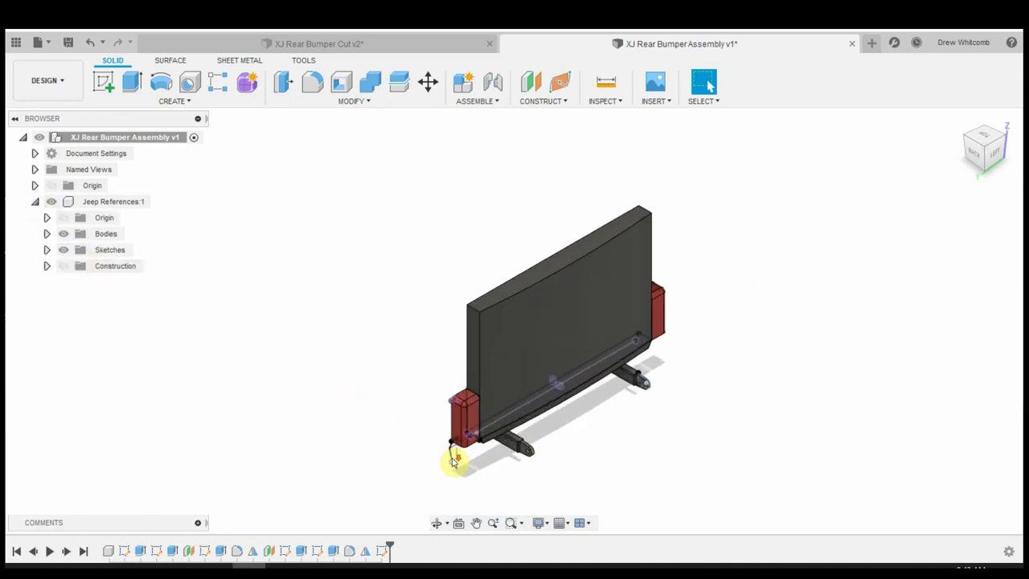
shift+middle_drag(469, 496, 455, 431)
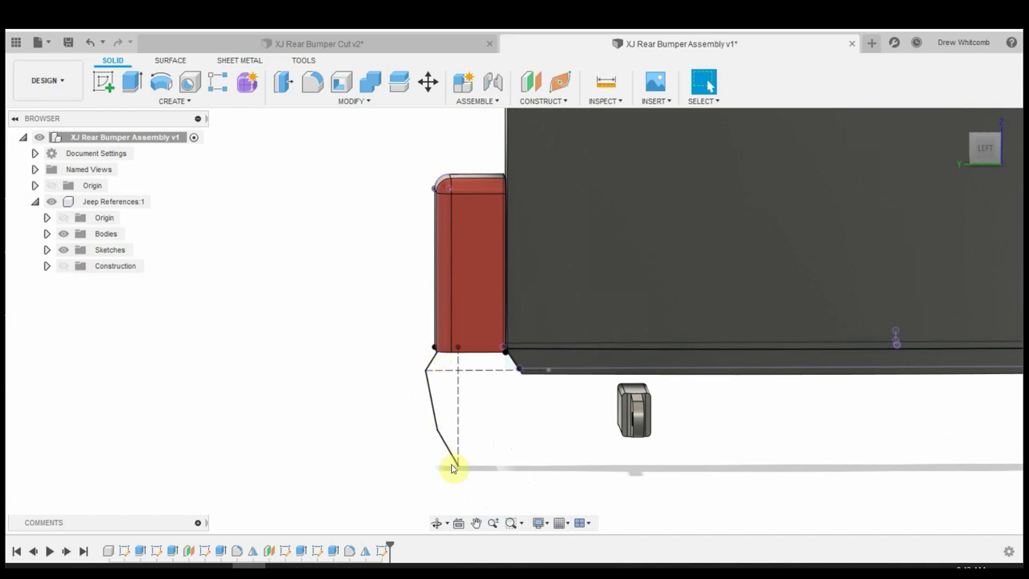
shift+middle_drag(409, 455, 505, 458)
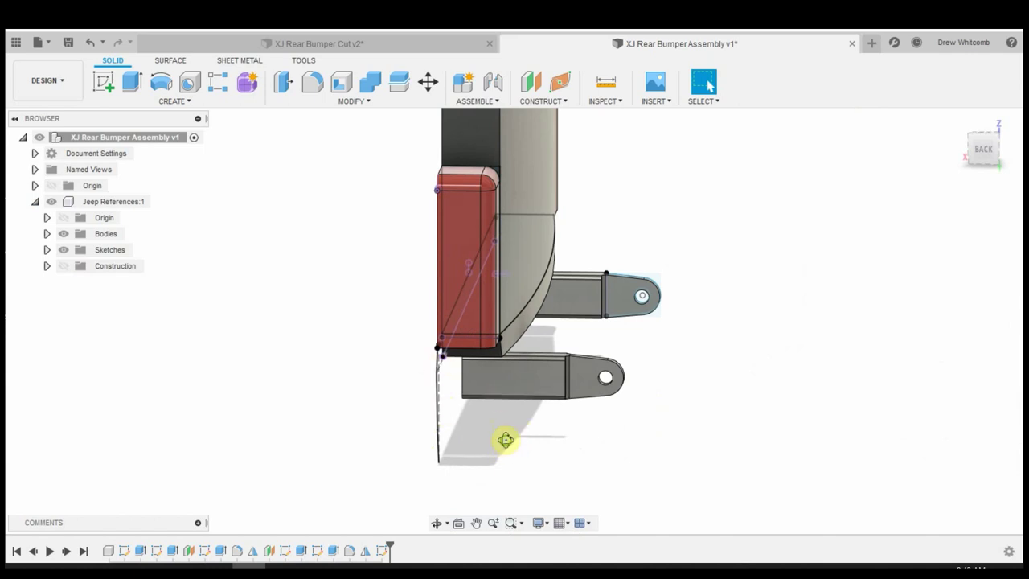
shift+middle_drag(505, 438, 416, 420)
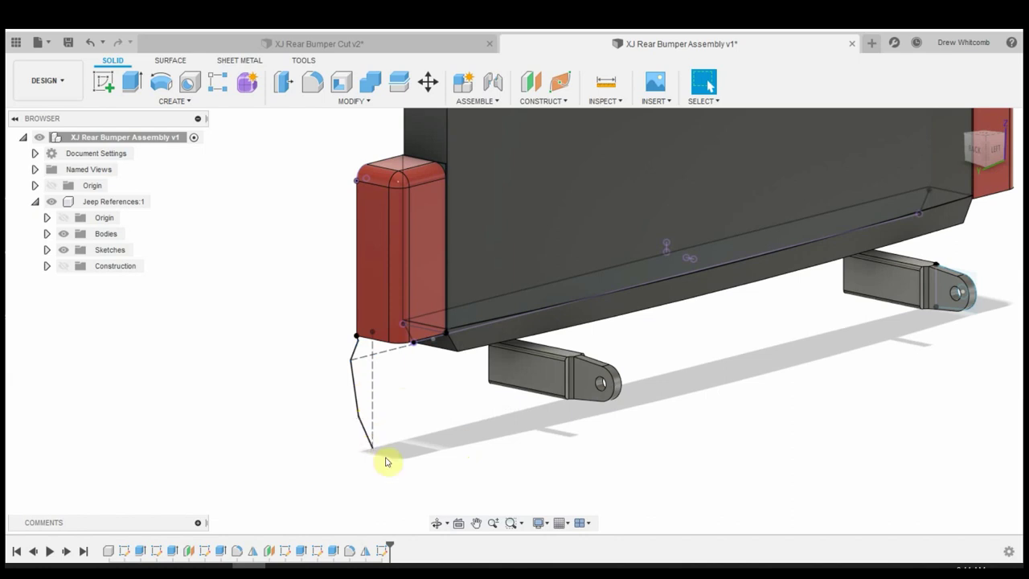
click(355, 387)
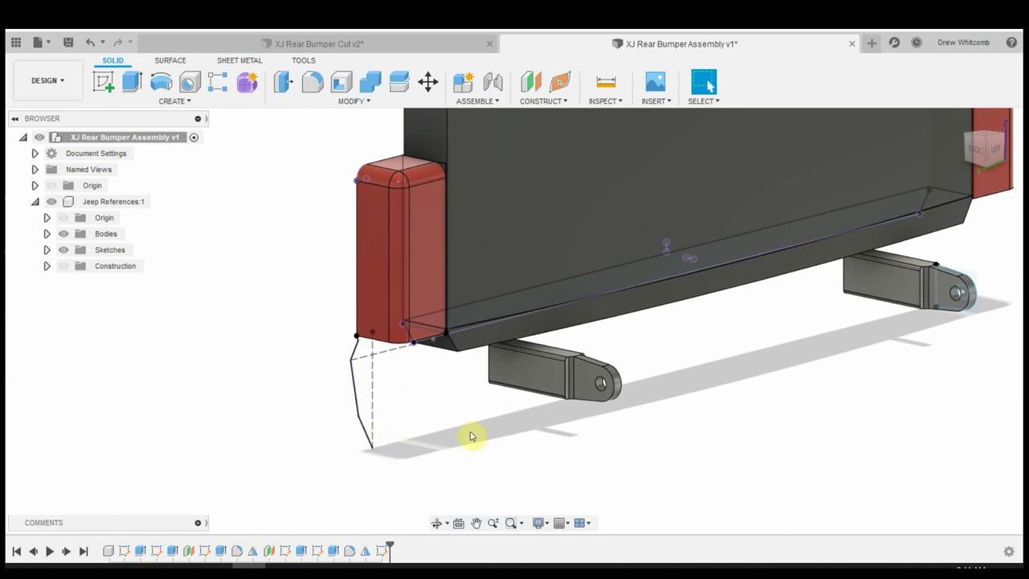
shift+middle_drag(471, 436, 509, 425)
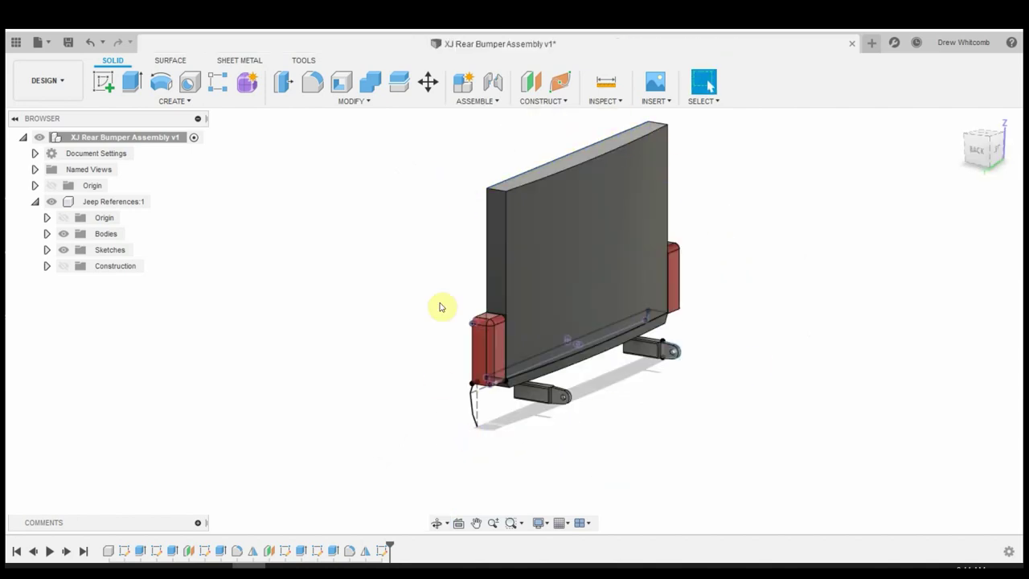
scroll(673, 429, up, 3)
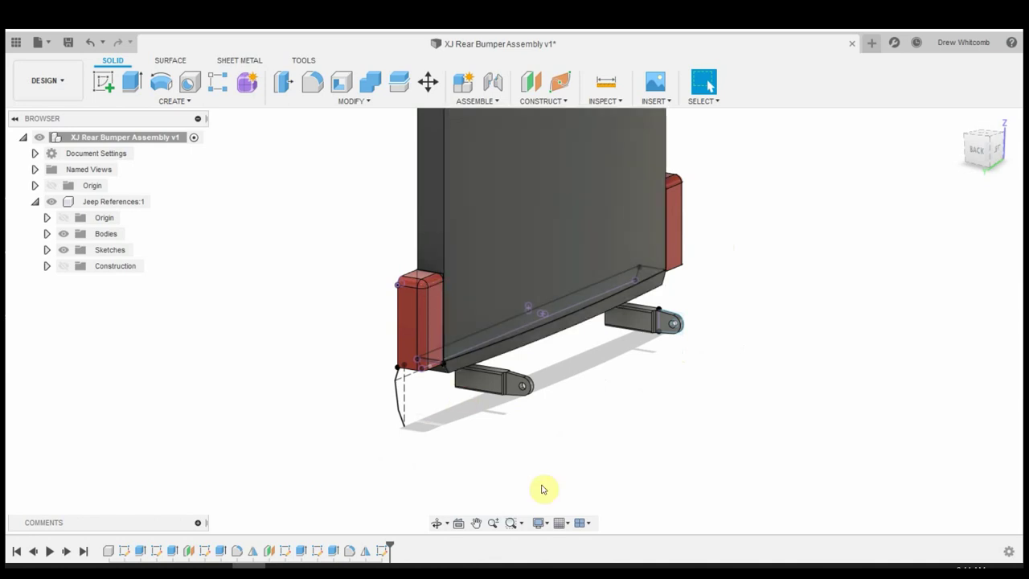
click(35, 201)
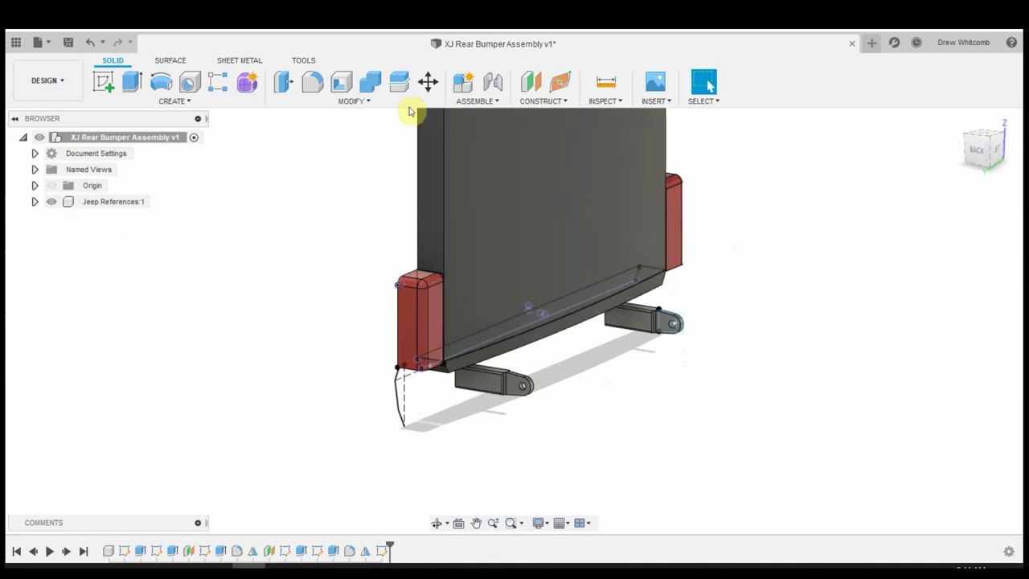
Create a new component named Bumper and make it the active component
click(466, 84)
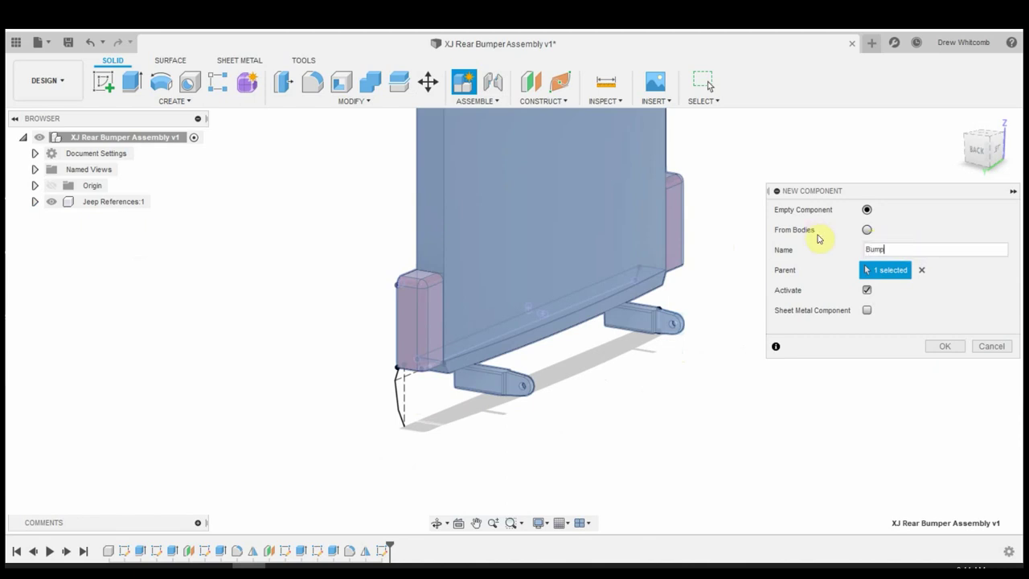
key(Return)
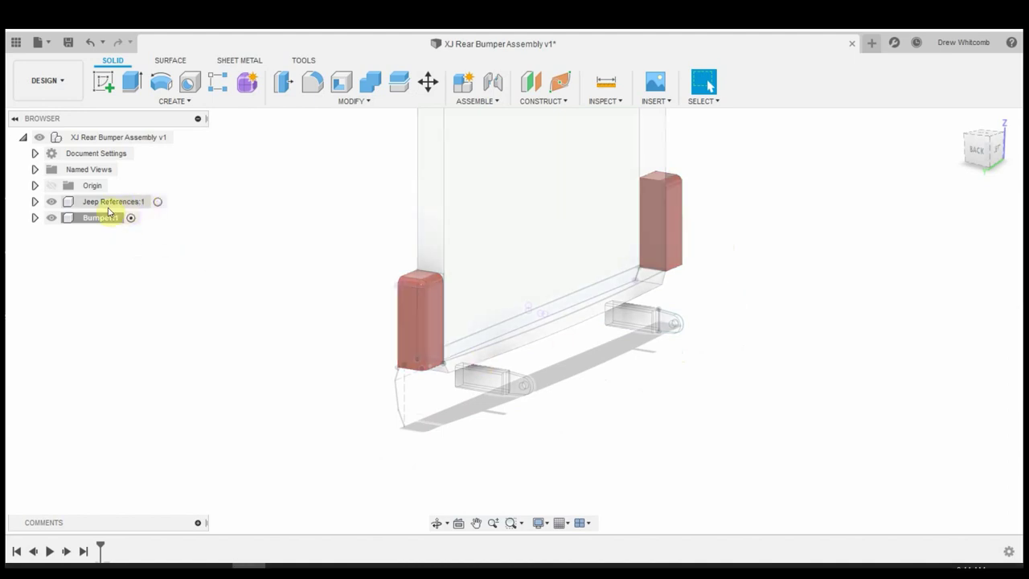
click(35, 217)
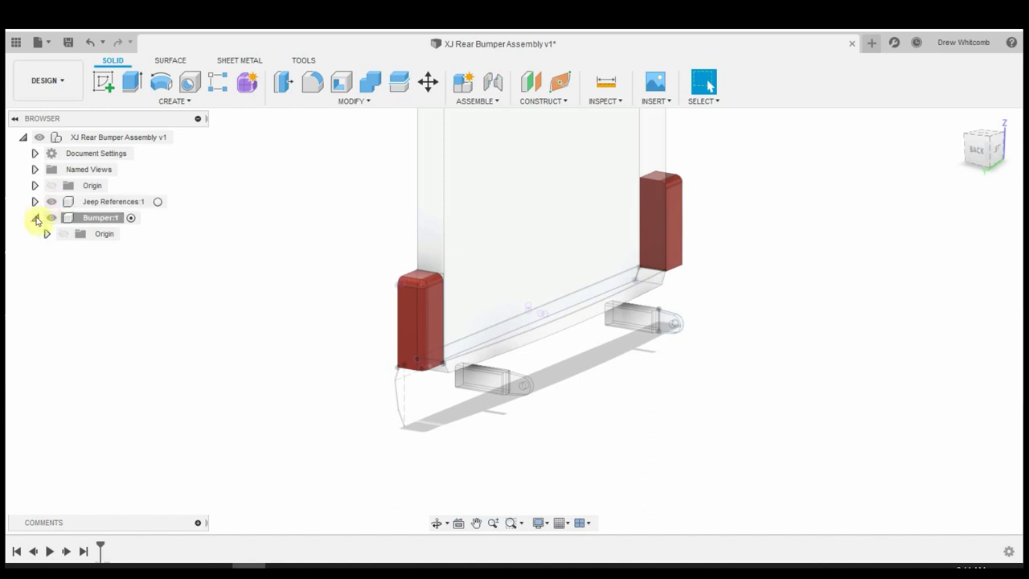
click(36, 221)
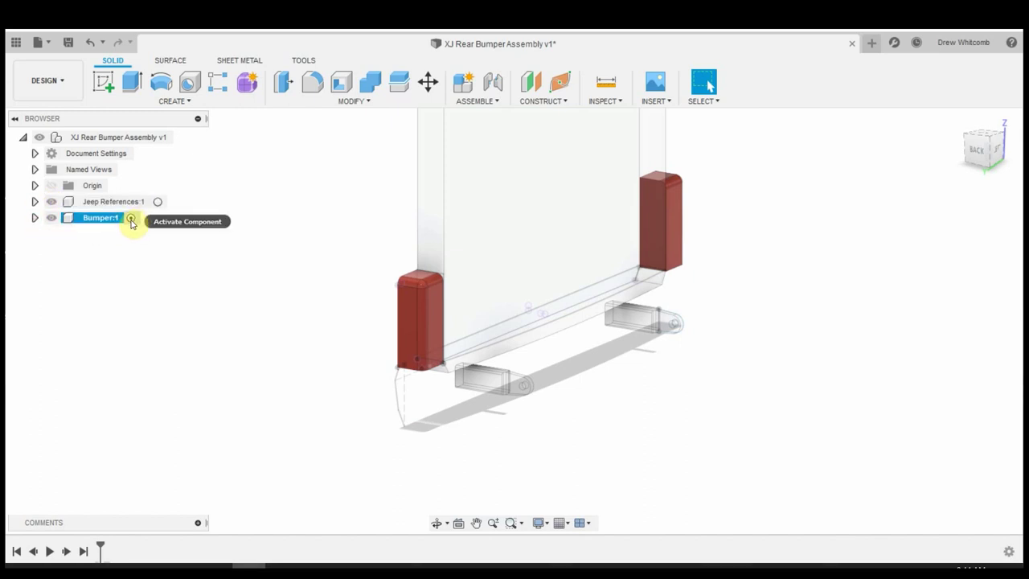
click(132, 219)
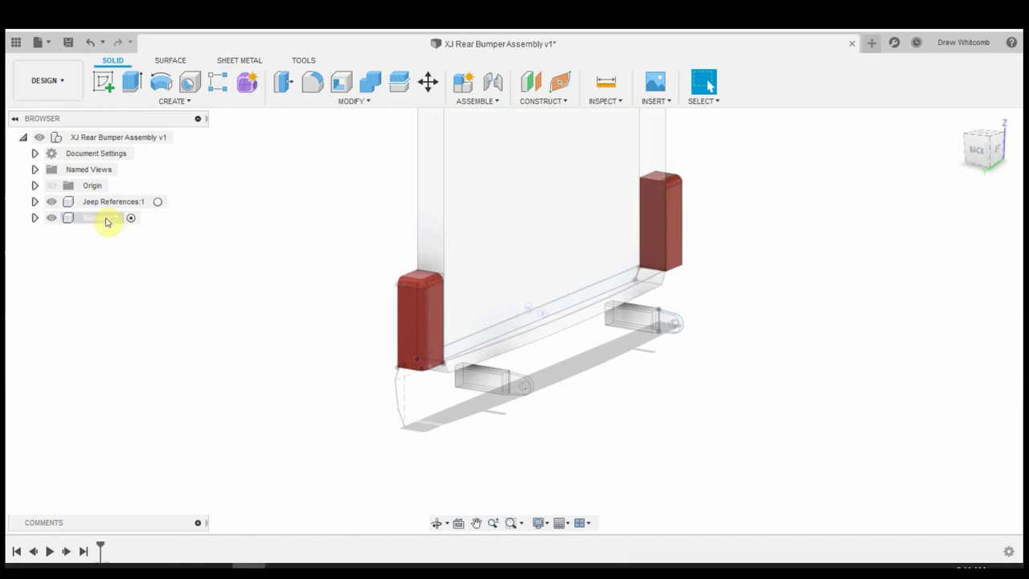
click(129, 219)
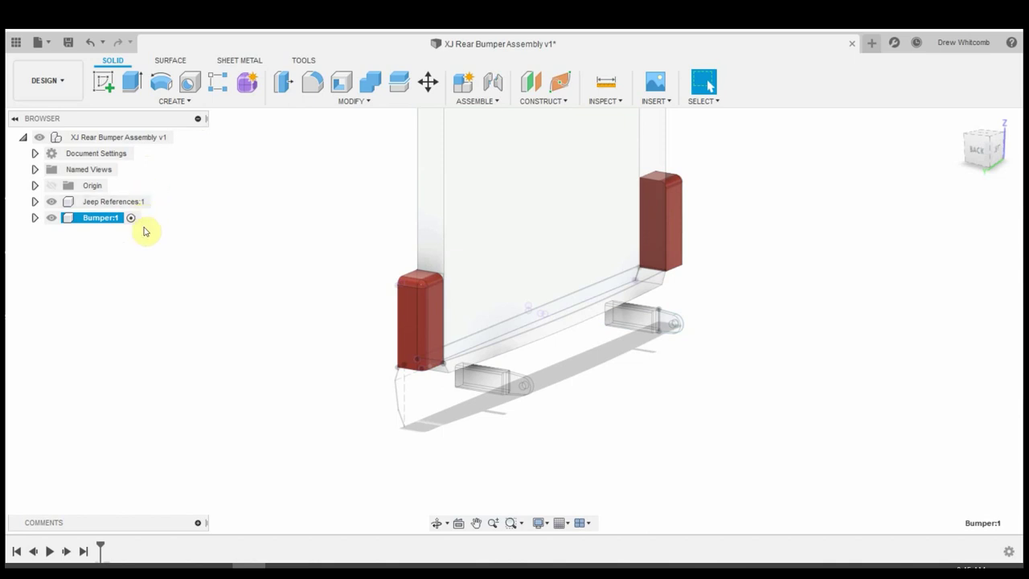
scroll(248, 264, down, 3)
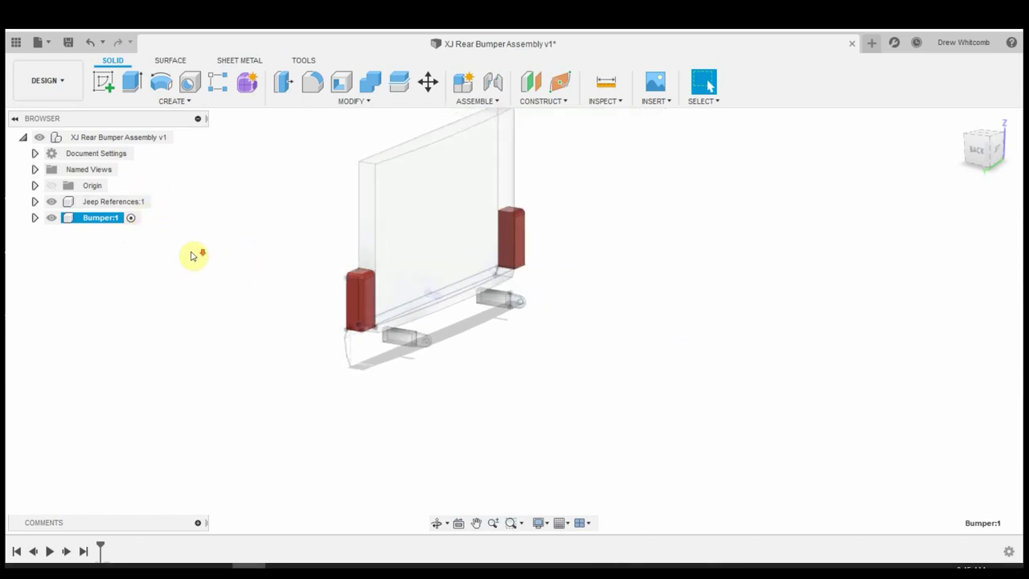
scroll(241, 257, up, 2)
shift+middle_drag(279, 260, 576, 374)
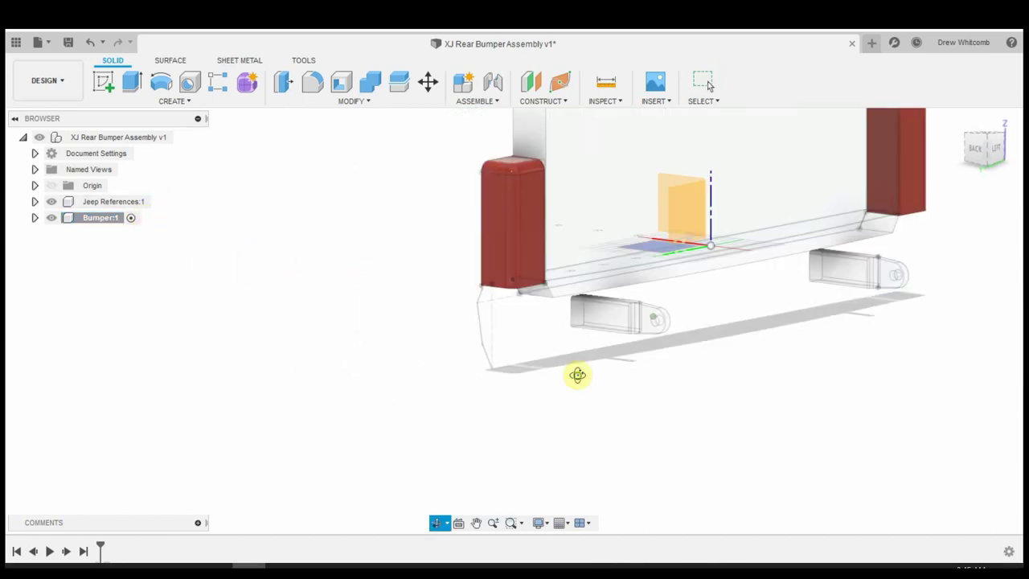
Pick the sketch plane and project the angled lower edges and the red part's bottom edge
click(679, 210)
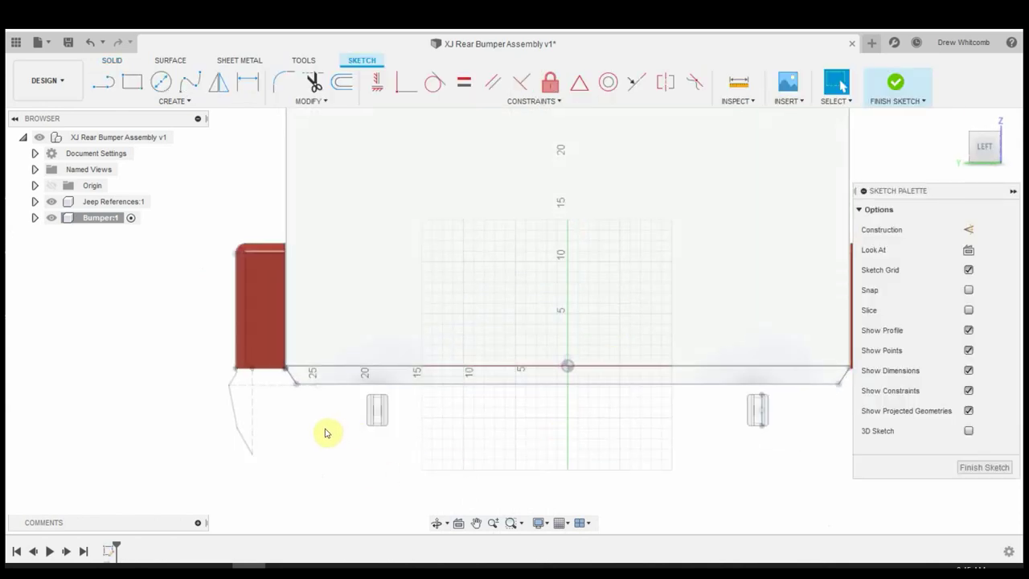
key(p)
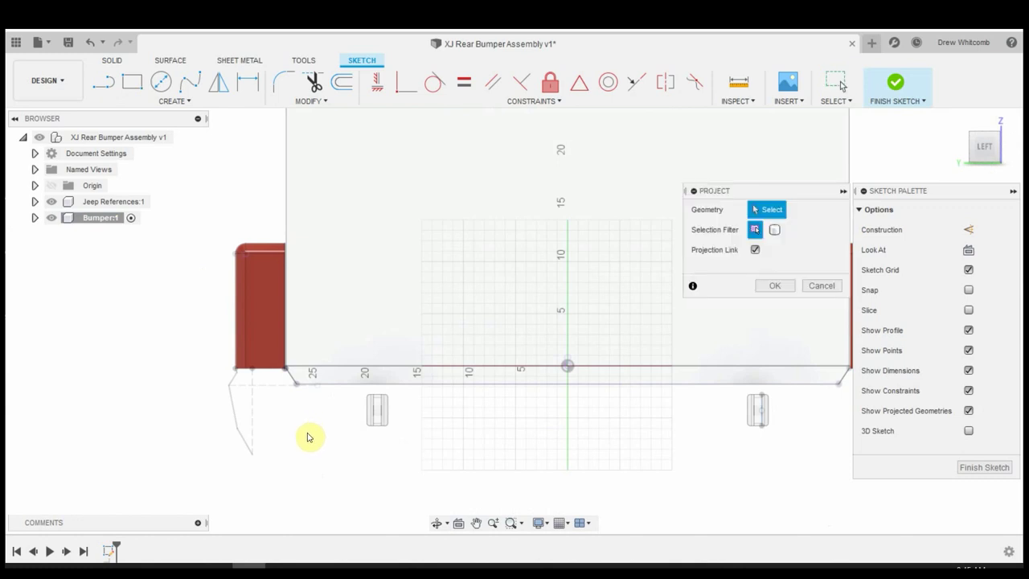
click(241, 440)
click(231, 394)
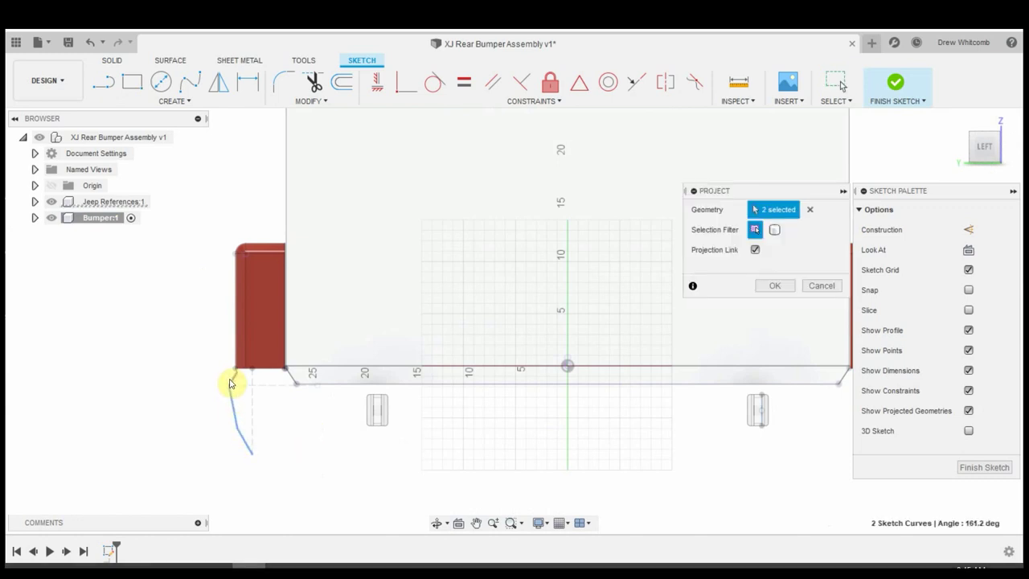
click(232, 381)
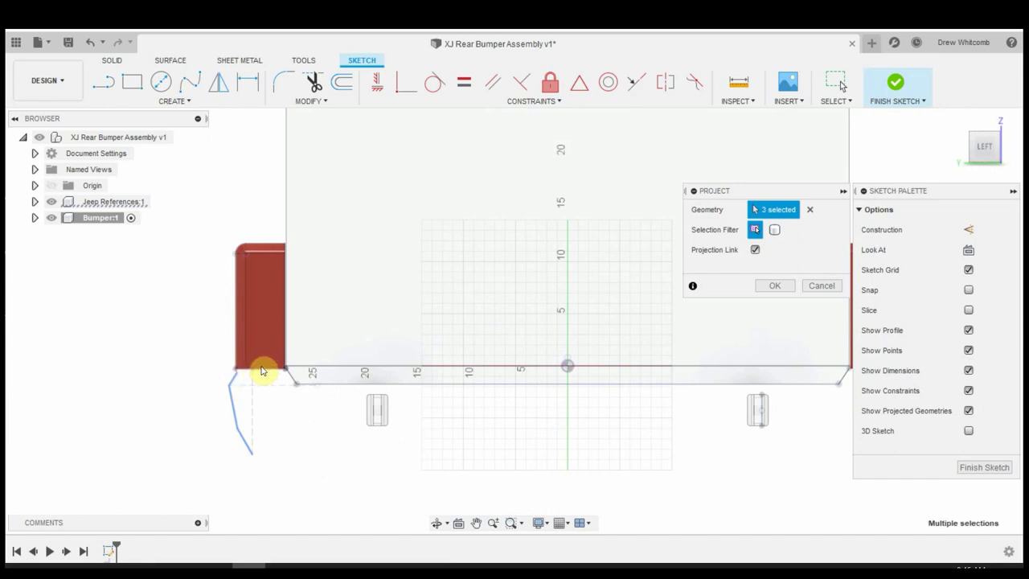
scroll(260, 370, up, 5)
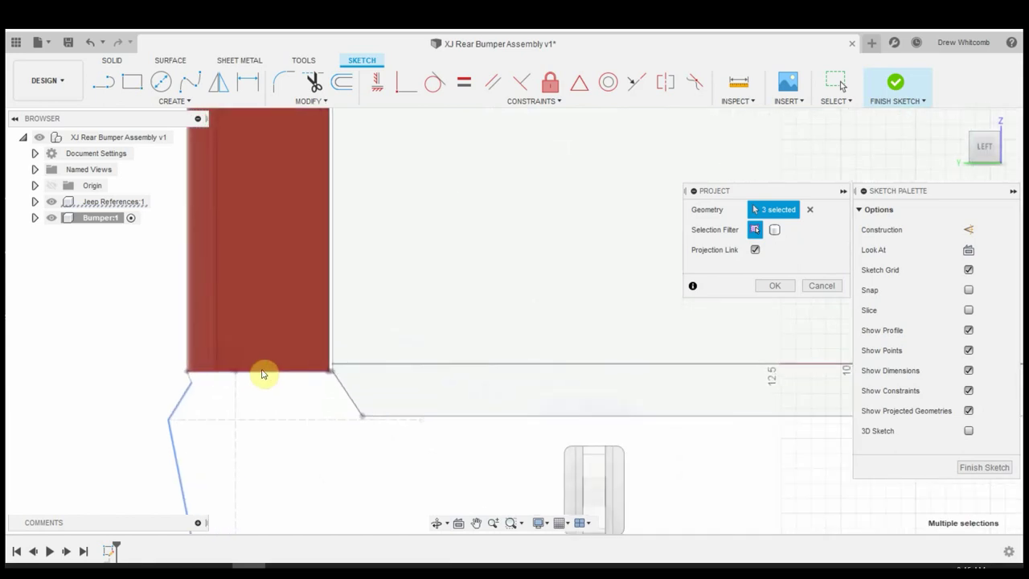
shift+middle_drag(262, 392, 279, 334)
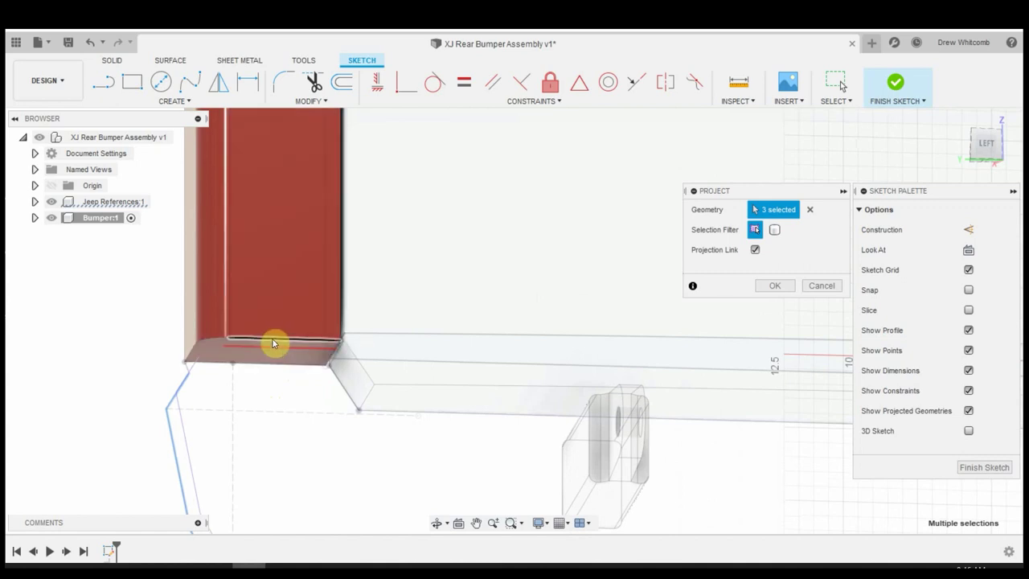
click(273, 342)
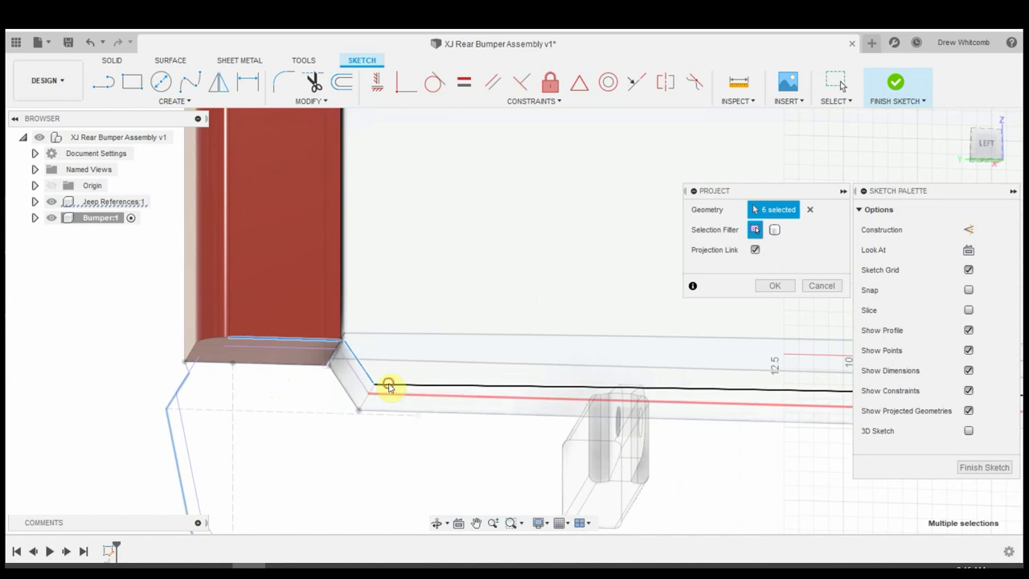
mouse_move(388, 386)
shift+middle_down()
mouse_move(361, 420)
mouse_move(448, 459)
mouse_move(447, 487)
mouse_move(458, 351)
mouse_move(666, 383)
mouse_move(643, 361)
mouse_move(627, 440)
mouse_move(593, 436)
shift+middle_up()
Confirm the projection, face the sketch plane, and draw vertical and bottom lines below the beam
click(773, 285)
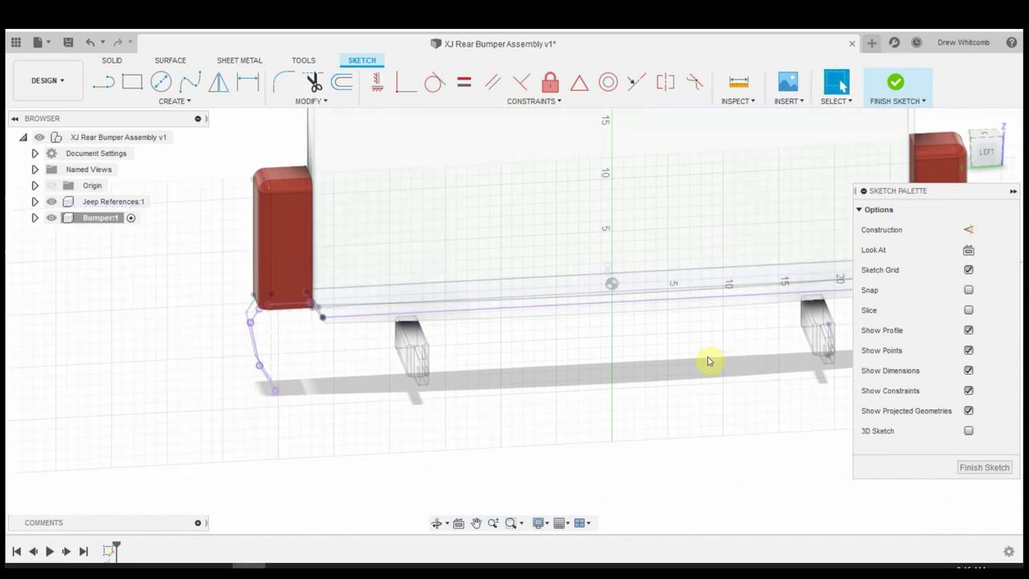
shift+middle_drag(642, 389, 616, 362)
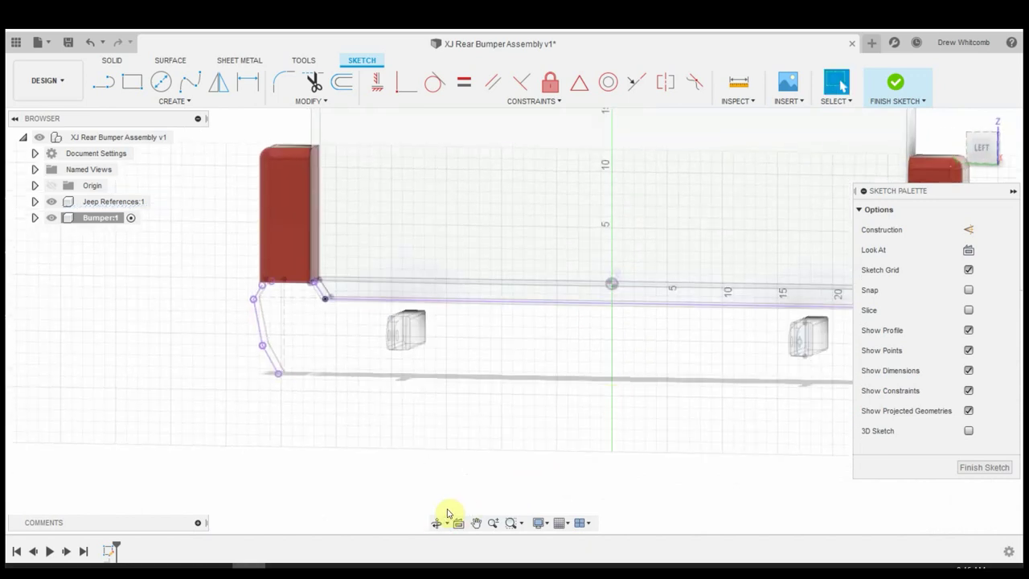
click(459, 523)
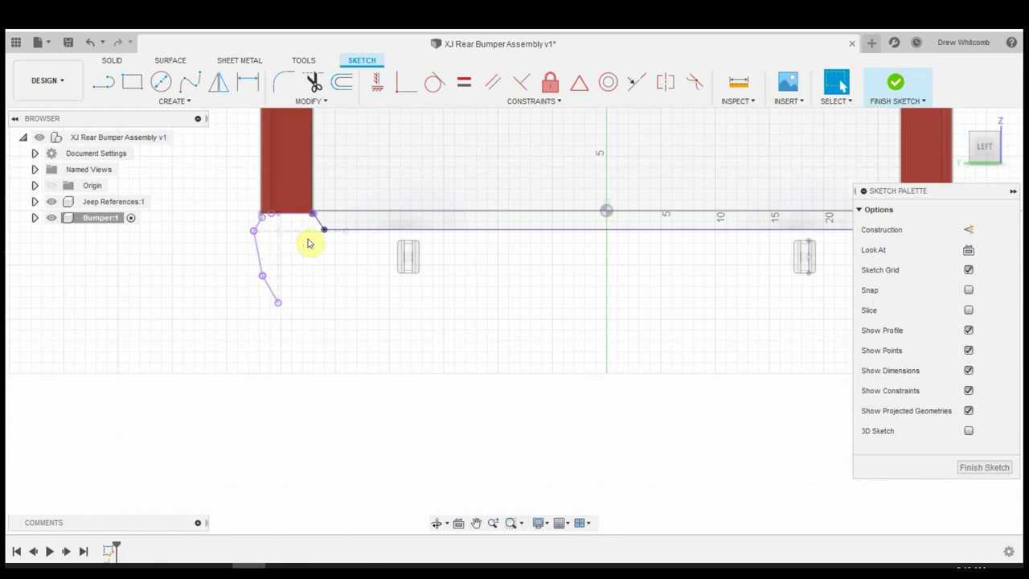
click(103, 80)
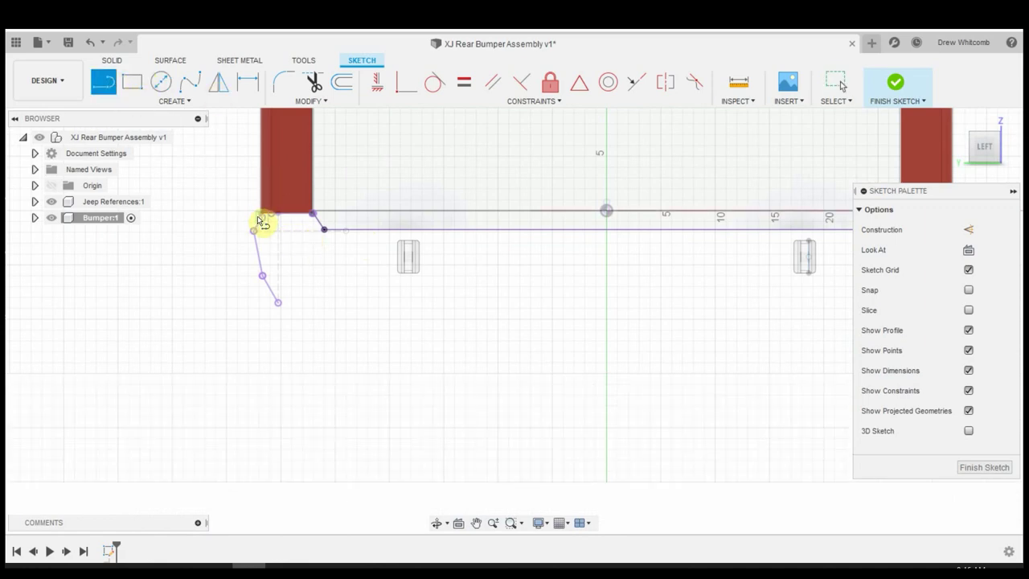
click(257, 218)
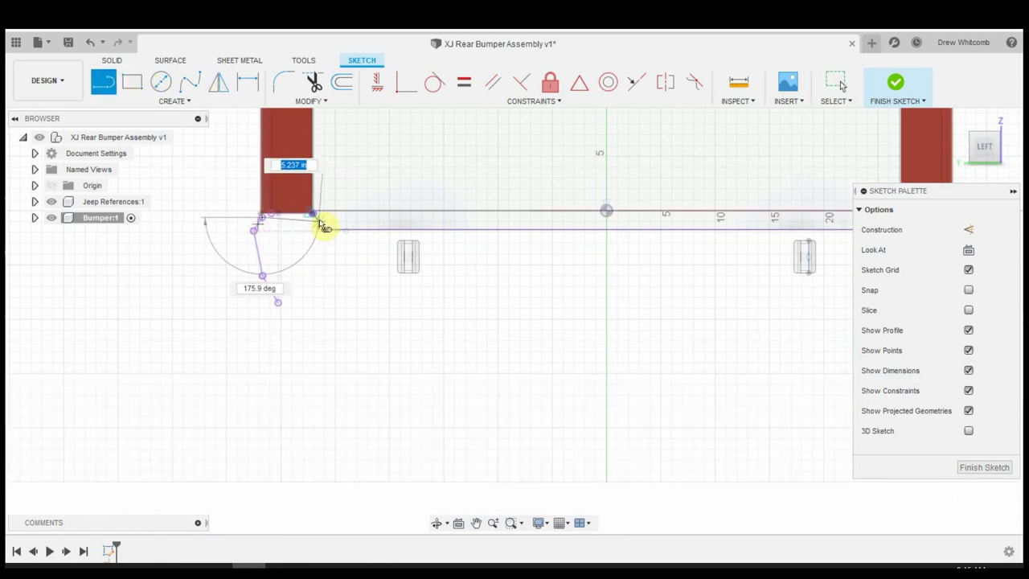
scroll(326, 226, up, 3)
scroll(324, 226, down, 3)
click(668, 238)
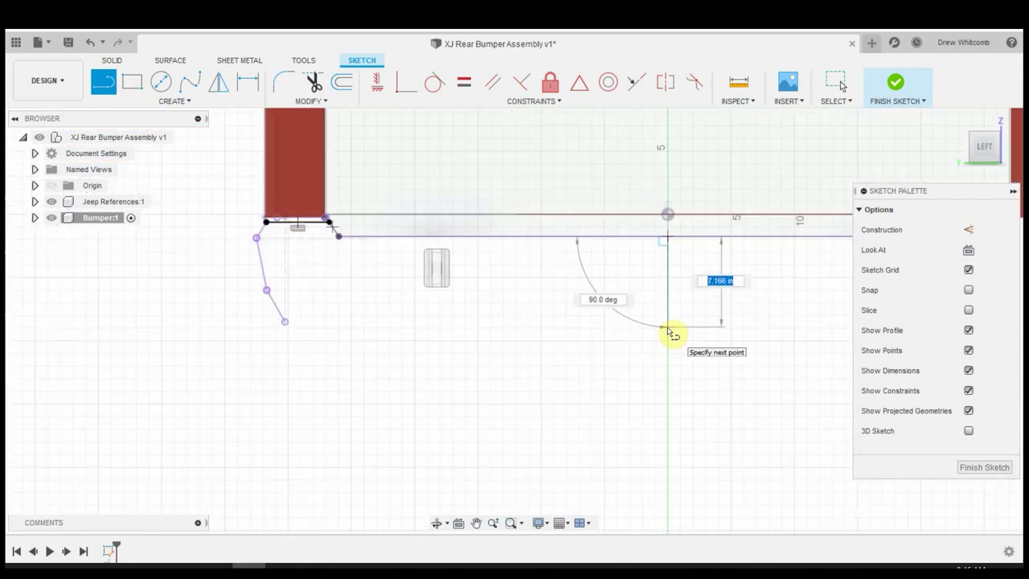
click(667, 331)
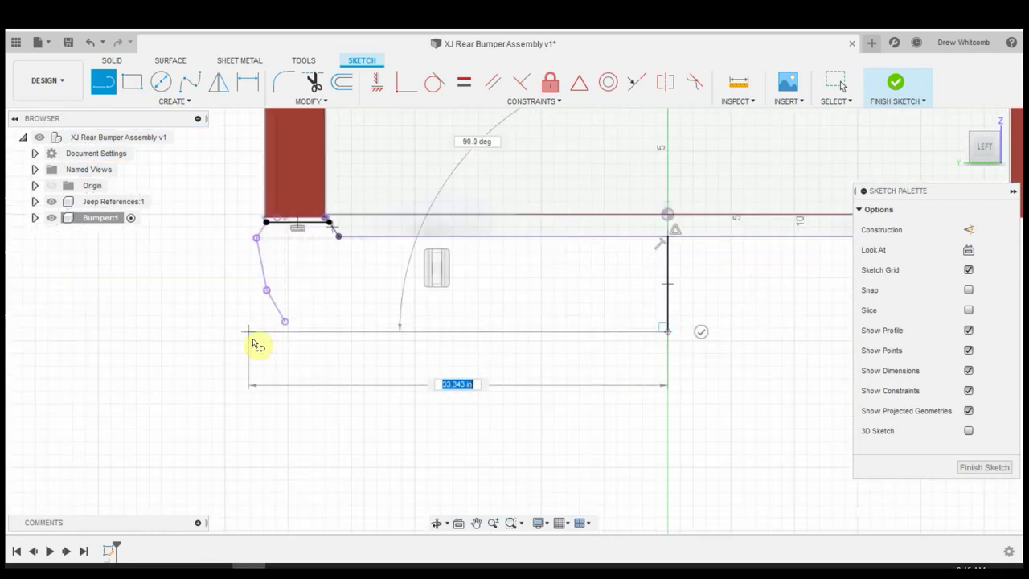
click(270, 332)
key(Escape)
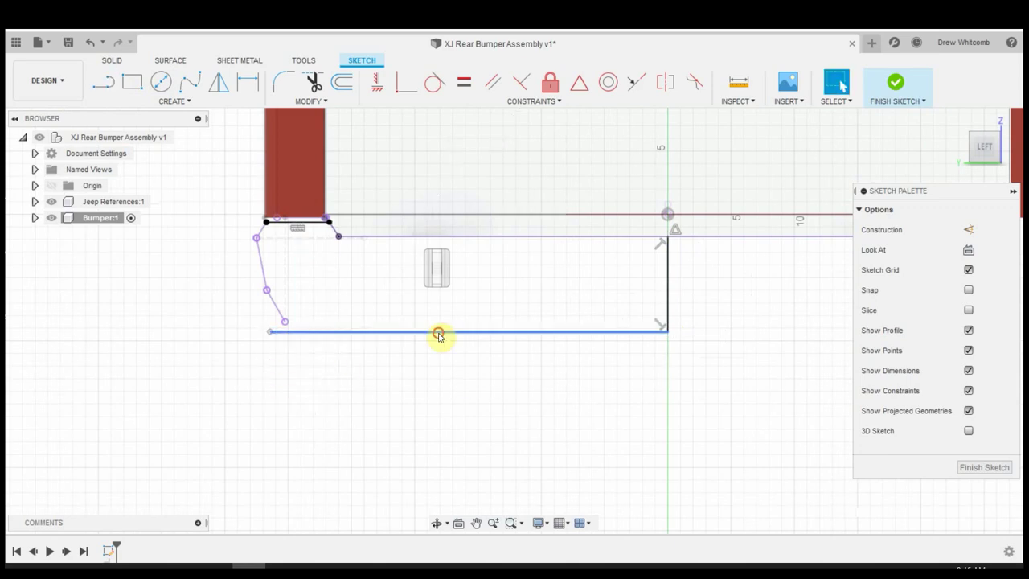
Constrain the bottom line horizontal and perpendicular, raising it to close the profile
click(439, 332)
click(384, 80)
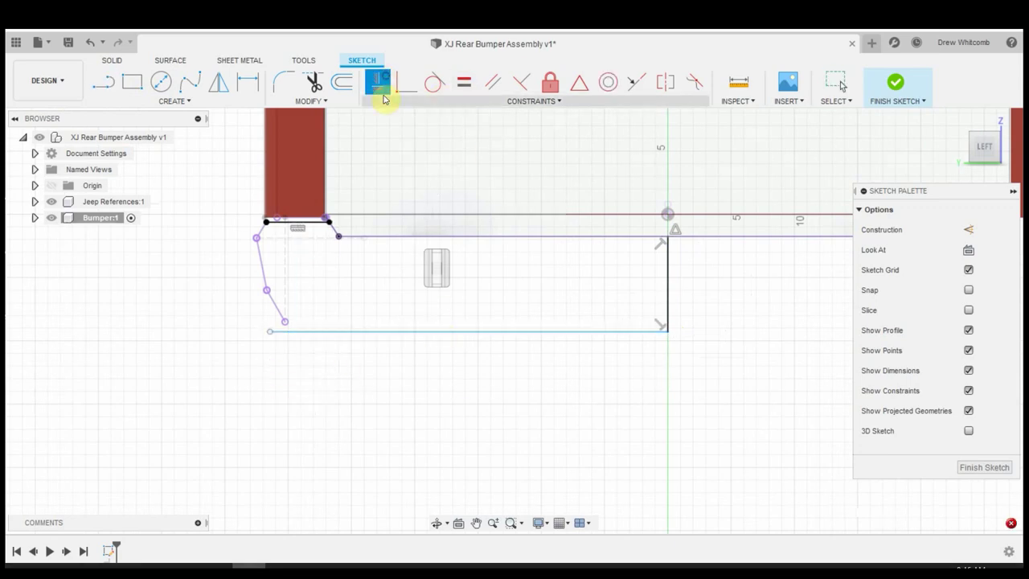
click(474, 332)
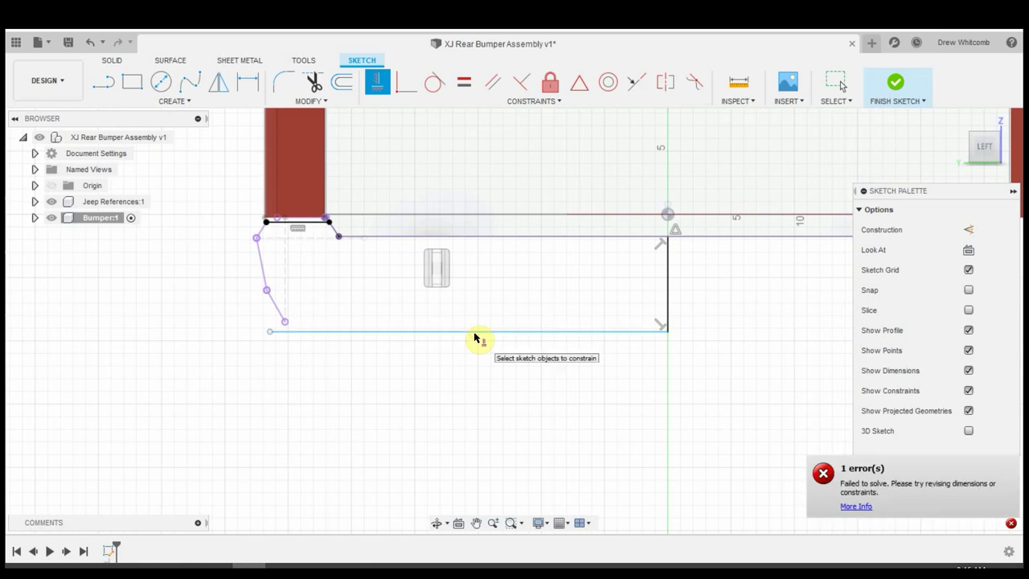
key(Escape)
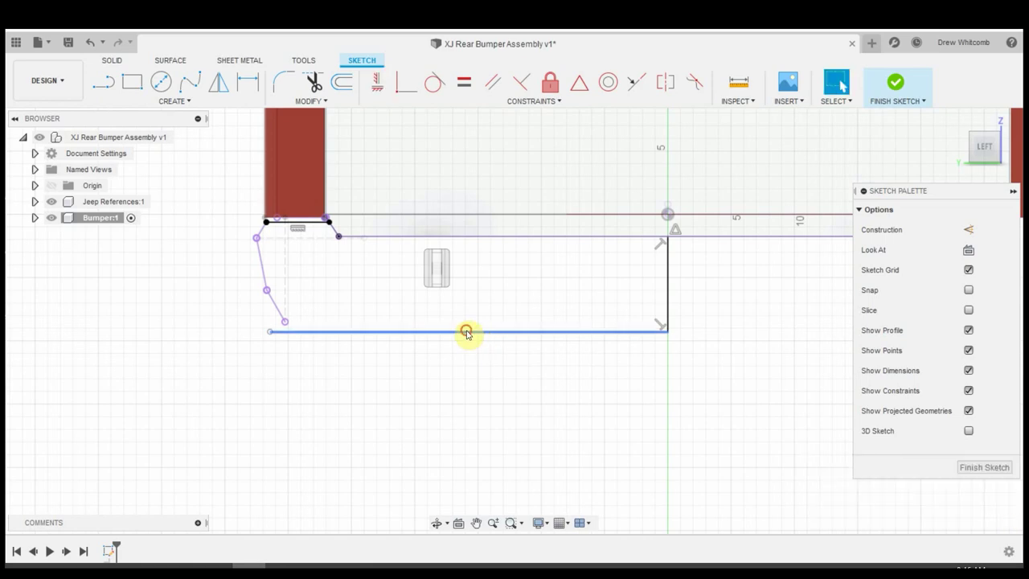
drag(466, 331, 466, 322)
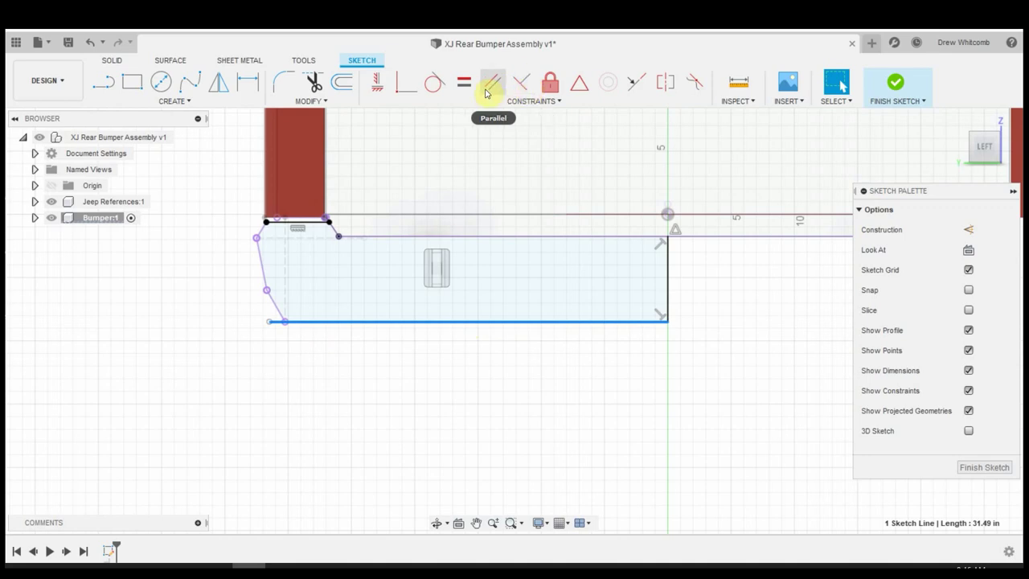
click(406, 82)
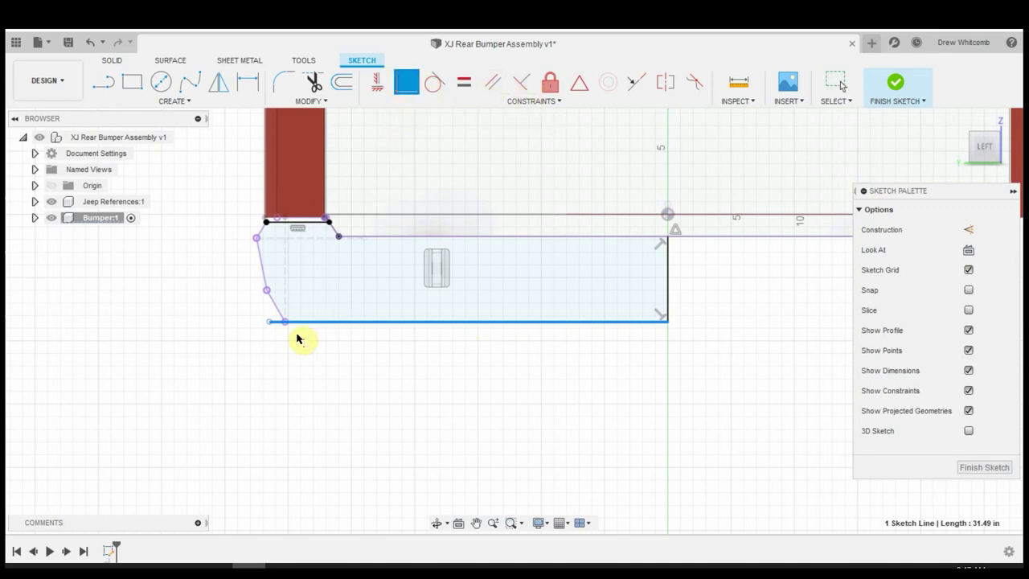
scroll(296, 339, up, 8)
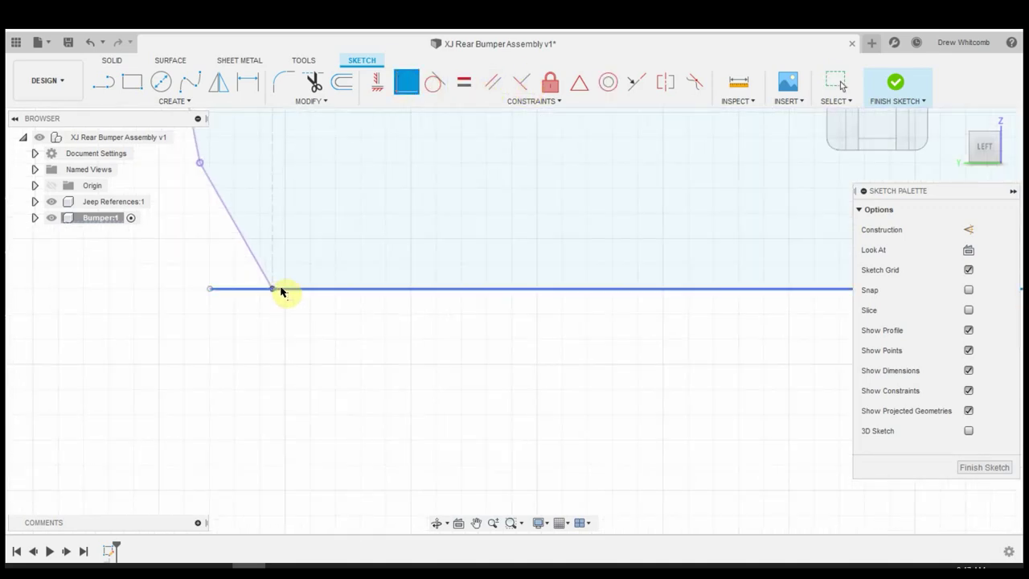
click(279, 290)
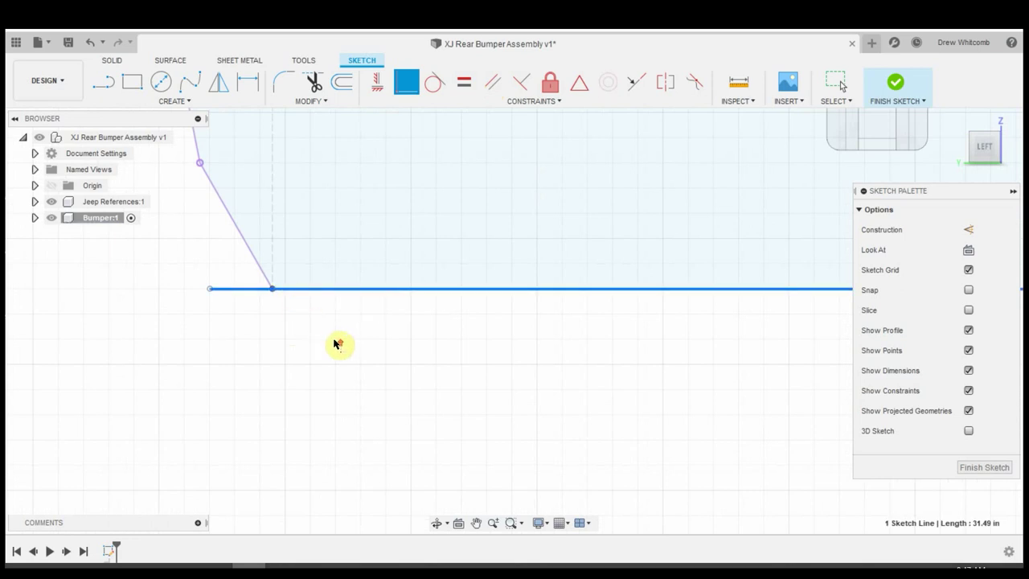
scroll(337, 343, down, 3)
Trim the leftover stub at the lower-left corner and finish the sketch
click(319, 88)
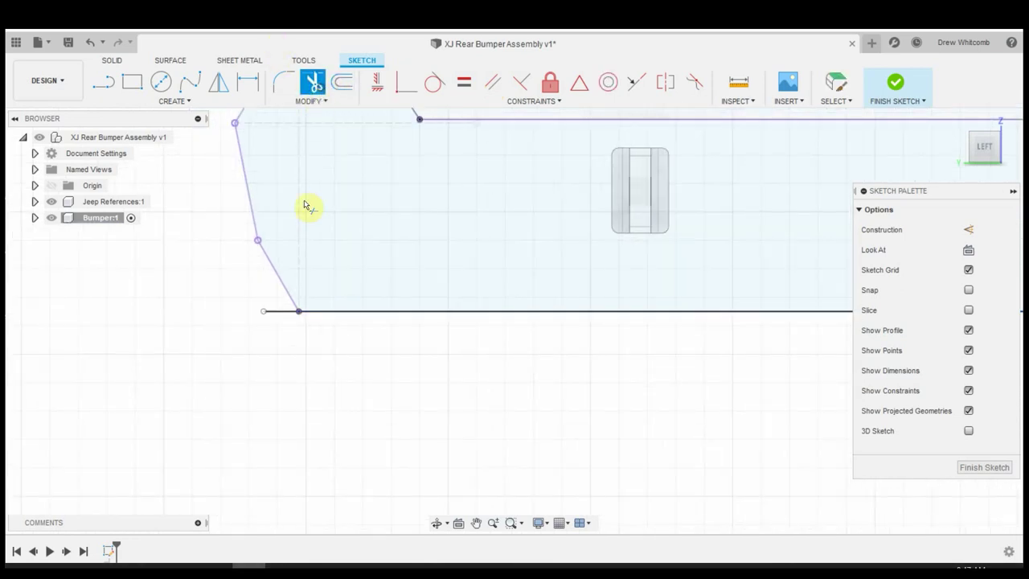
click(277, 312)
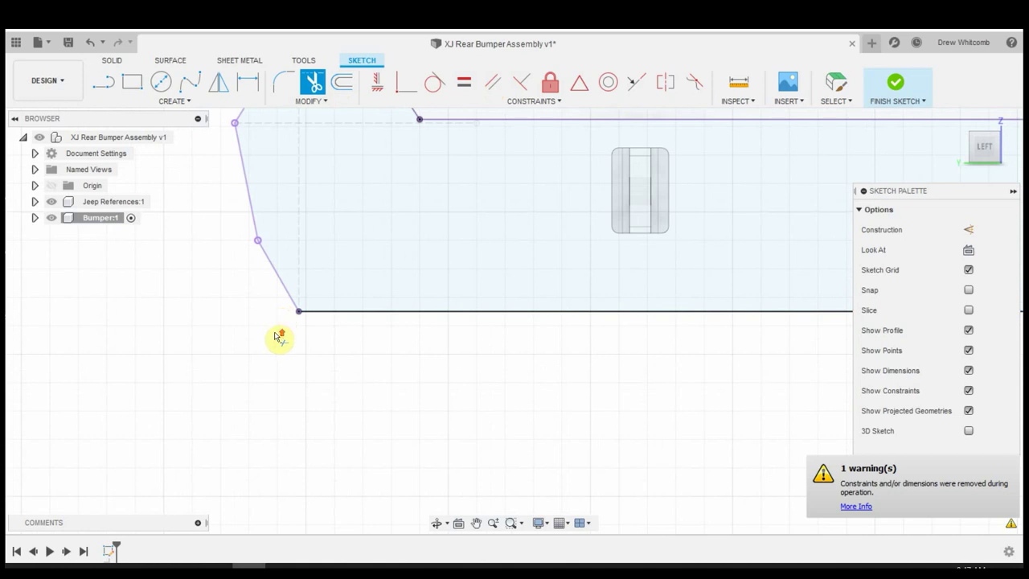
scroll(277, 338, down, 3)
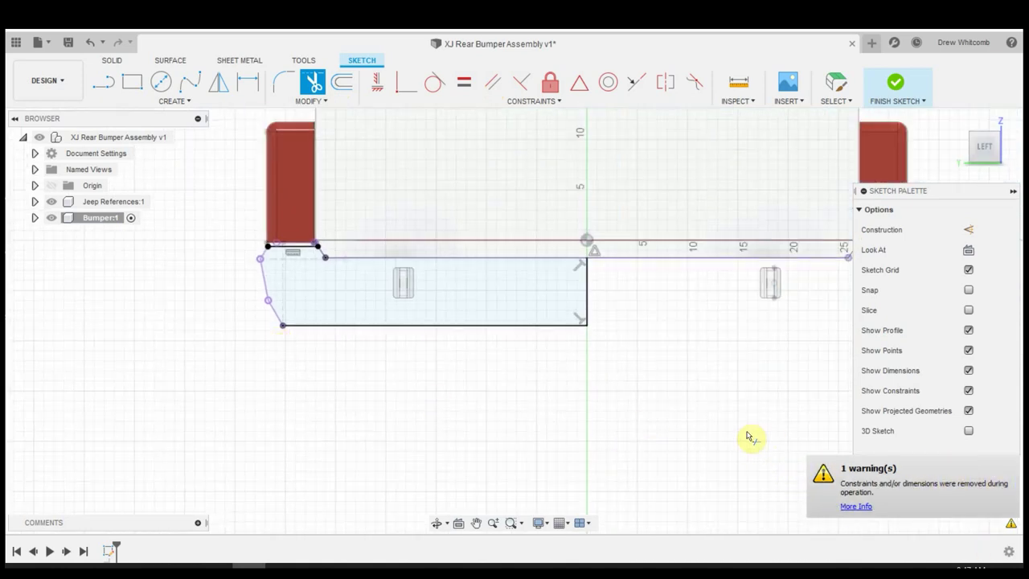
scroll(409, 373, down, 1)
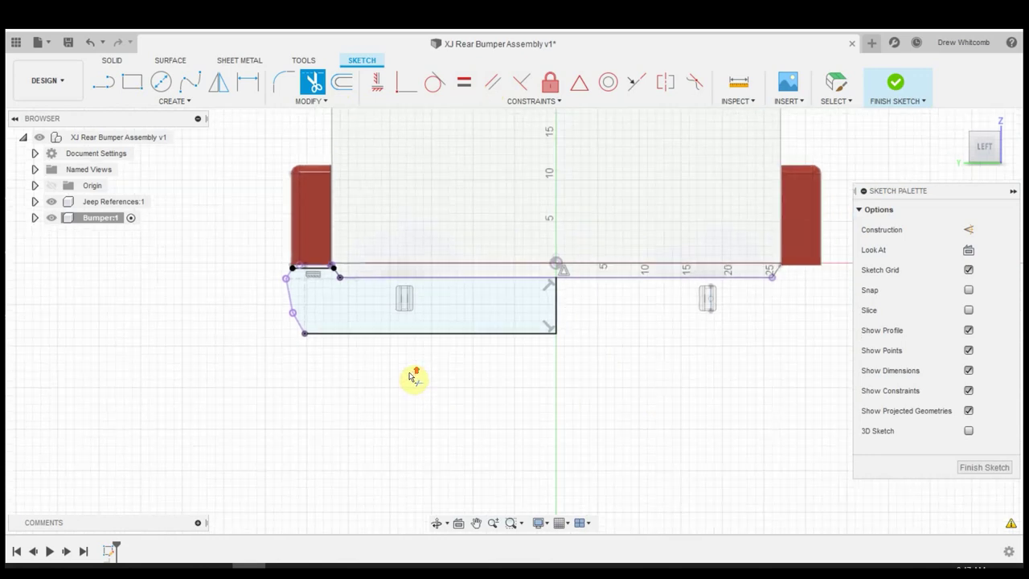
scroll(412, 376, up, 2)
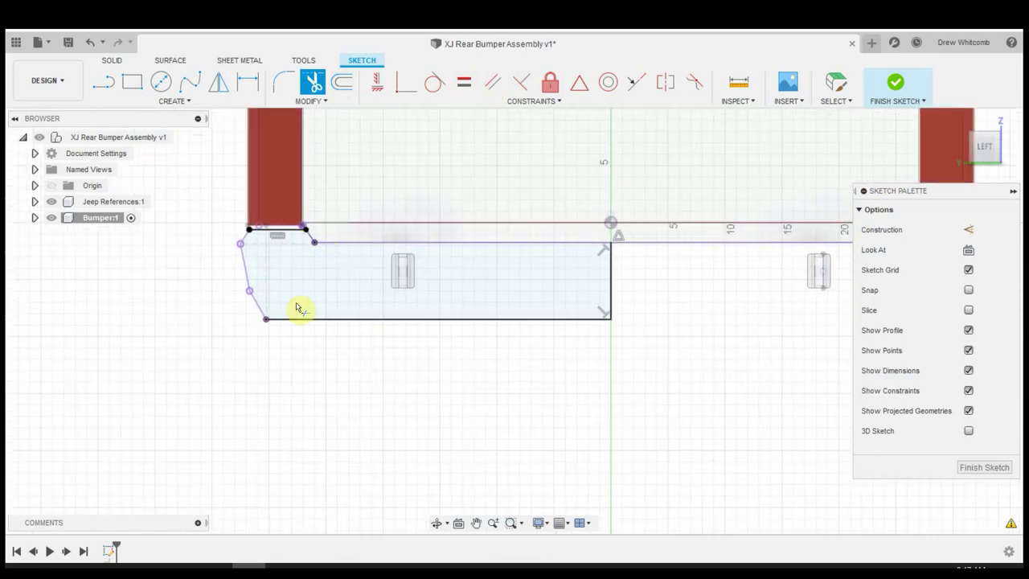
key(Escape)
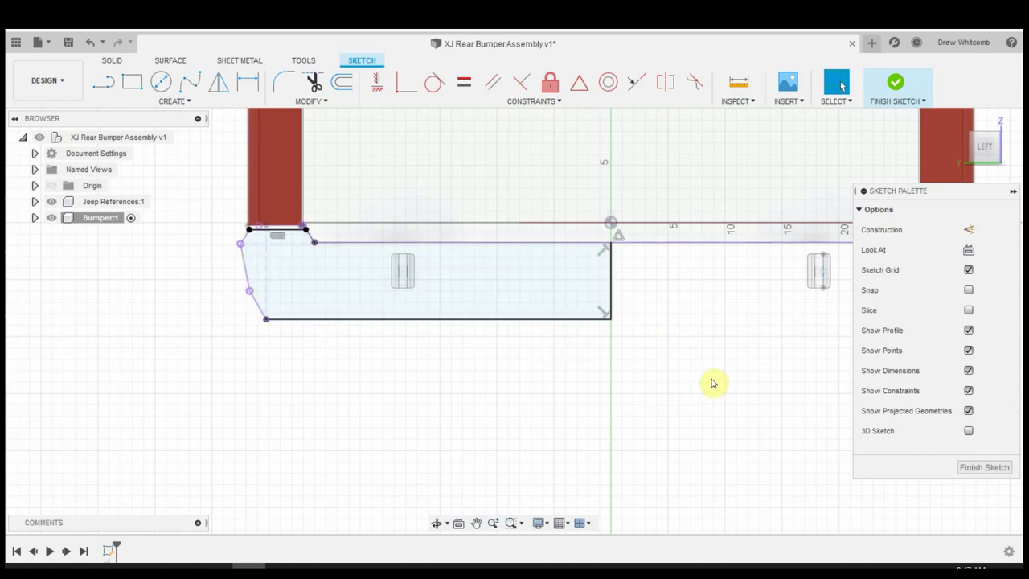
click(984, 467)
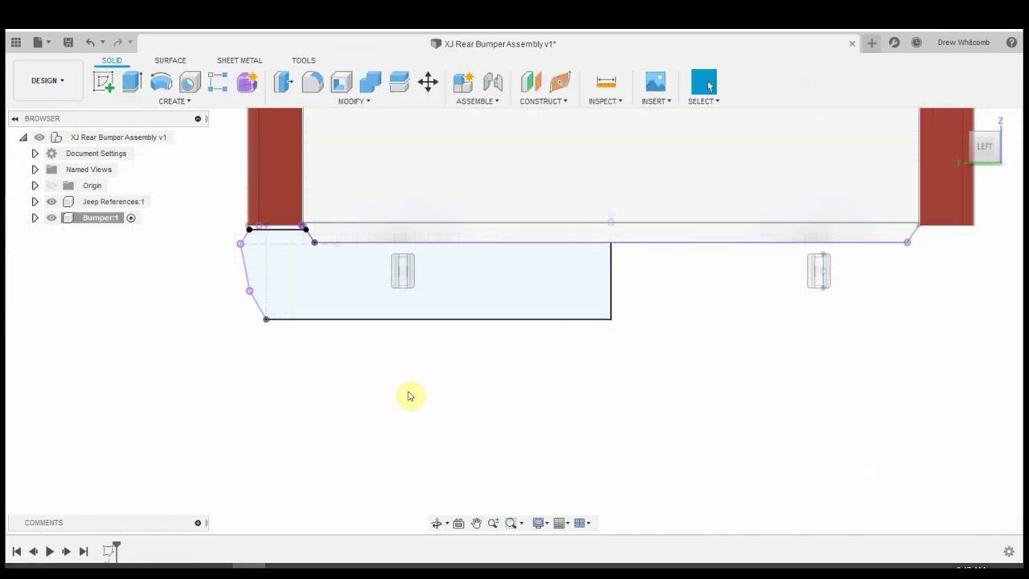
Extrude the flat face profile -6.283 in into a solid bumper beam
shift+middle_drag(388, 367, 436, 372)
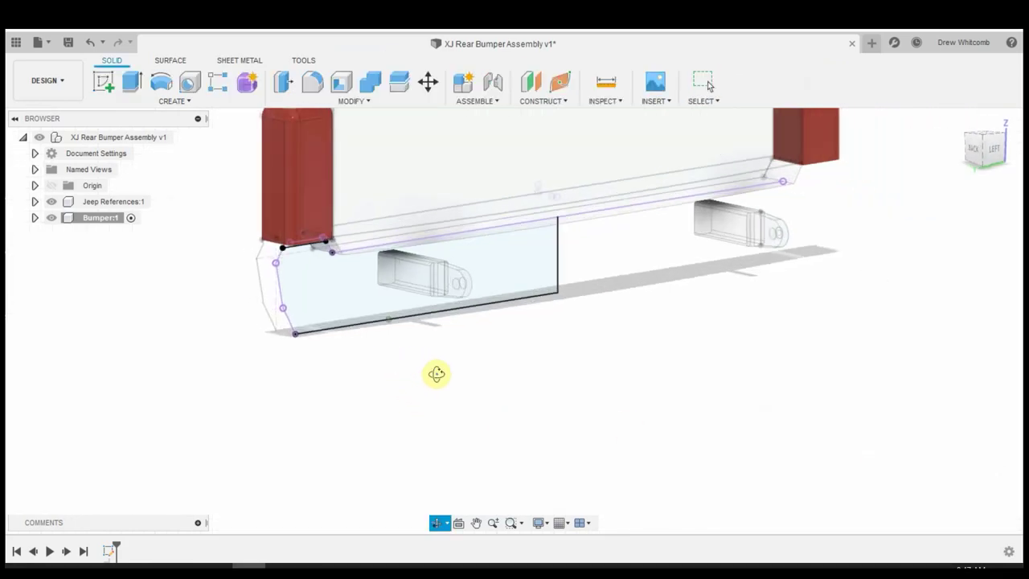
click(133, 82)
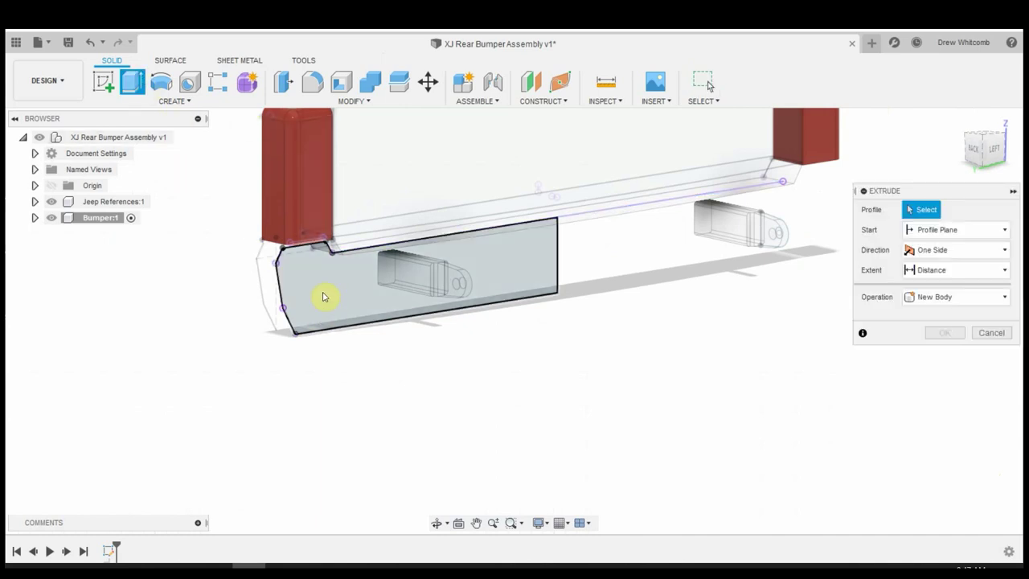
click(354, 306)
drag(408, 273, 456, 283)
scroll(456, 283, up, 6)
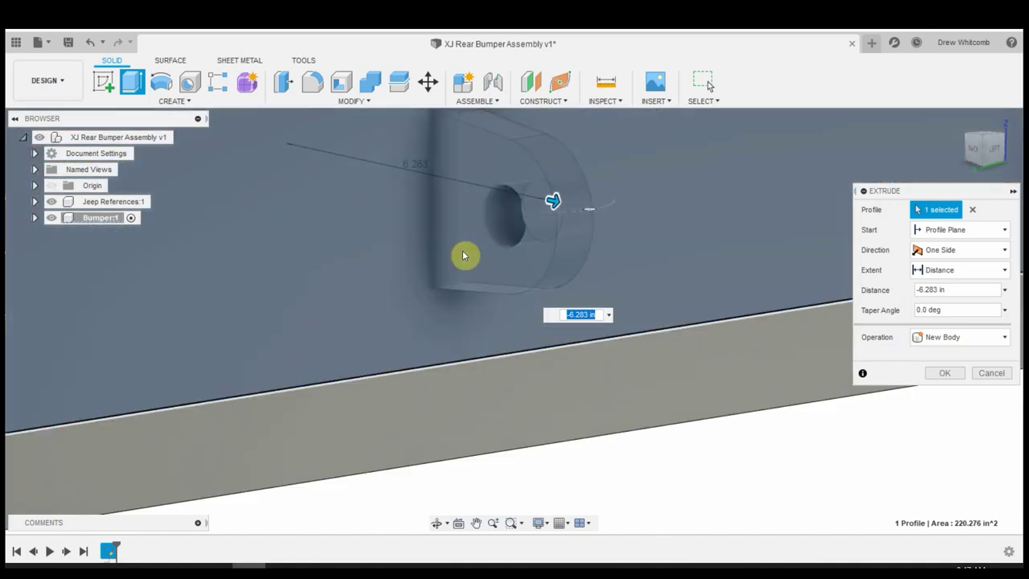
shift+middle_drag(463, 257, 503, 306)
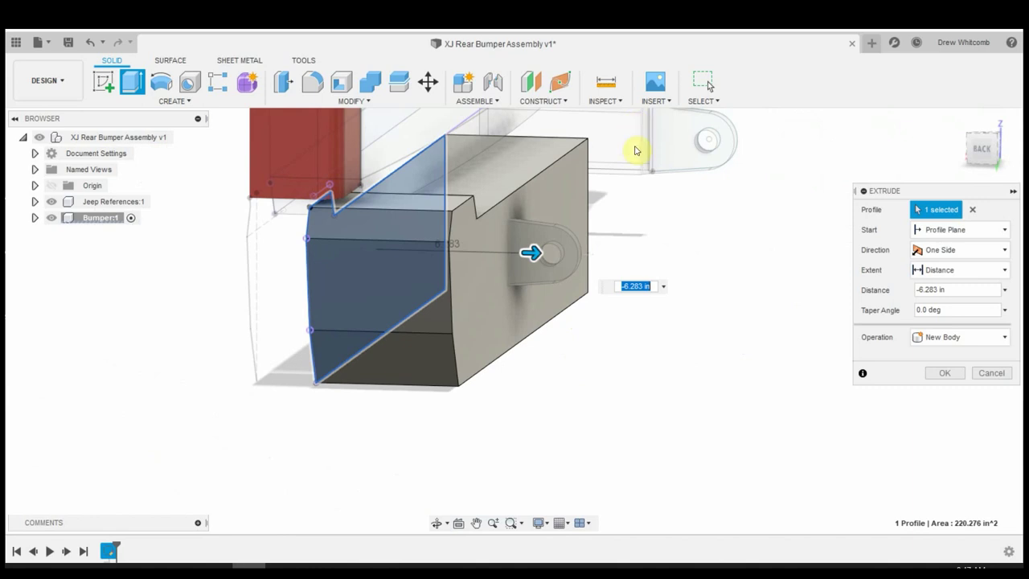
scroll(506, 261, up, 2)
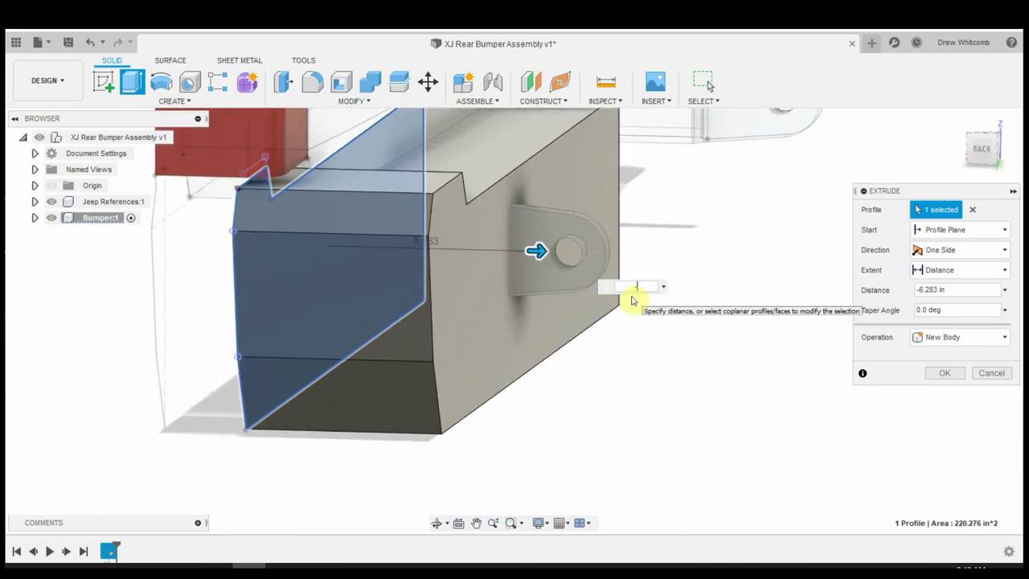
key(Return)
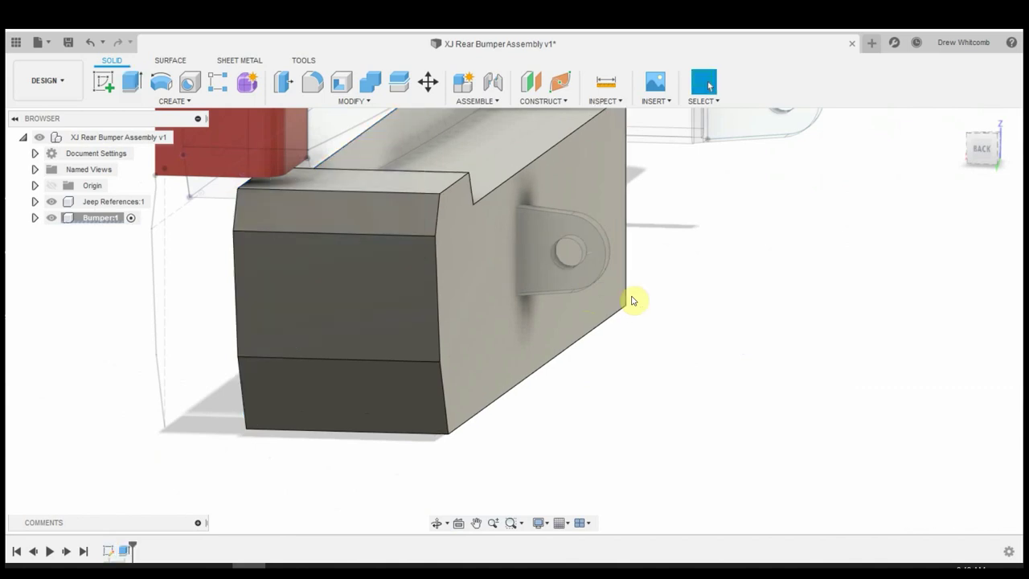
scroll(516, 287, down, 4)
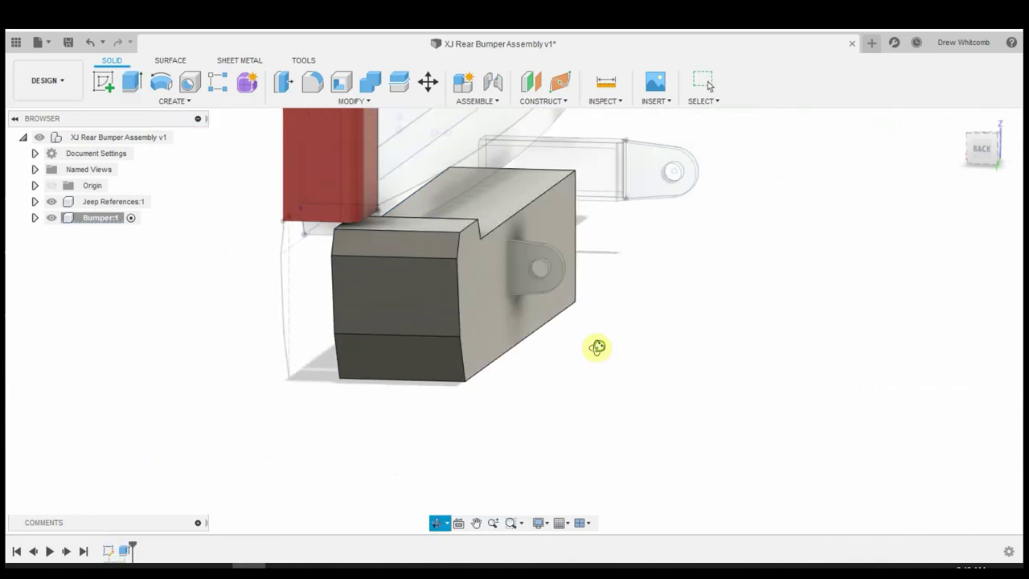
shift+middle_drag(597, 343, 459, 409)
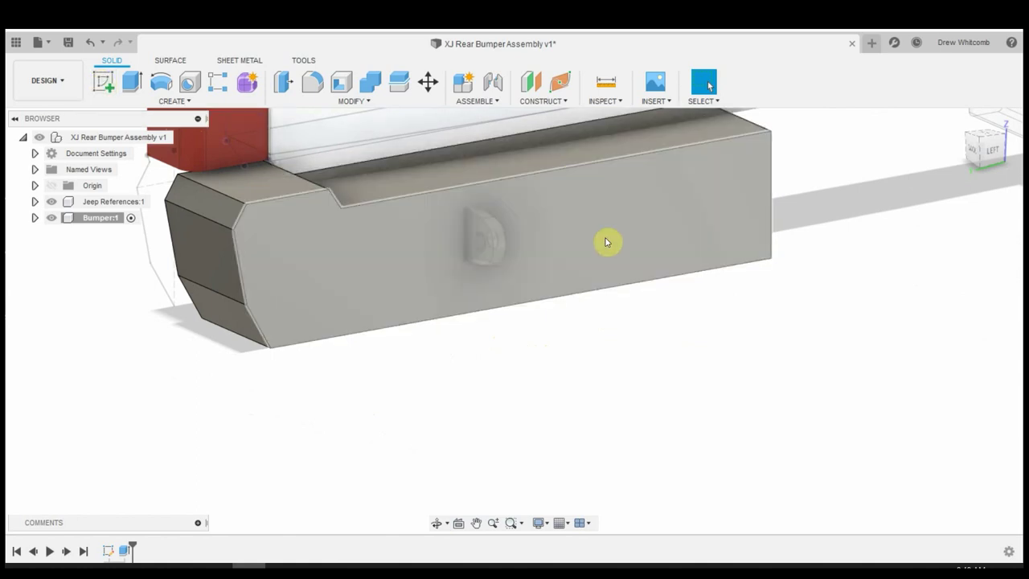
Sketch on the bumper's side face and draw a horizontal line 0.60 in below the top edge
click(110, 88)
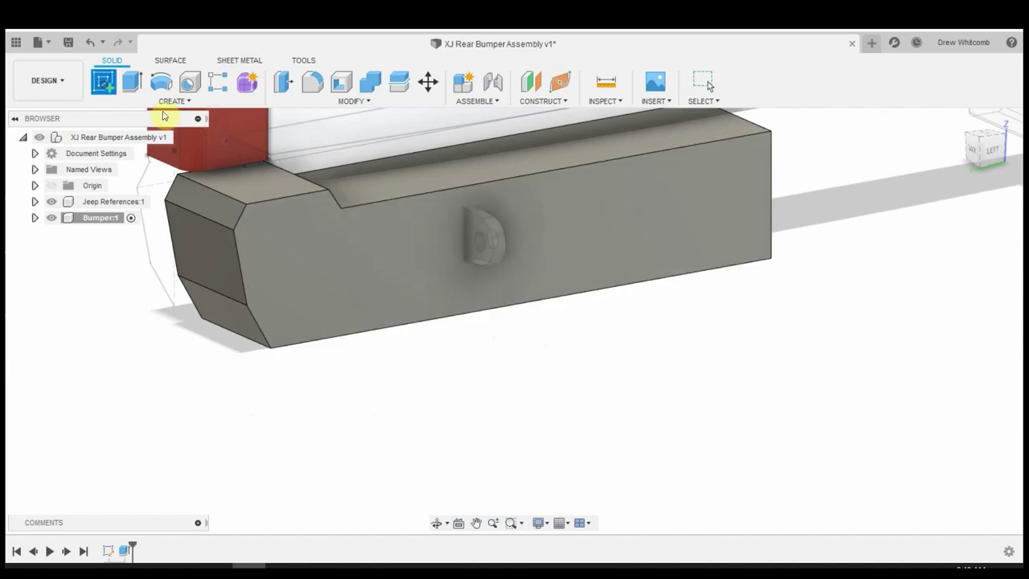
click(443, 211)
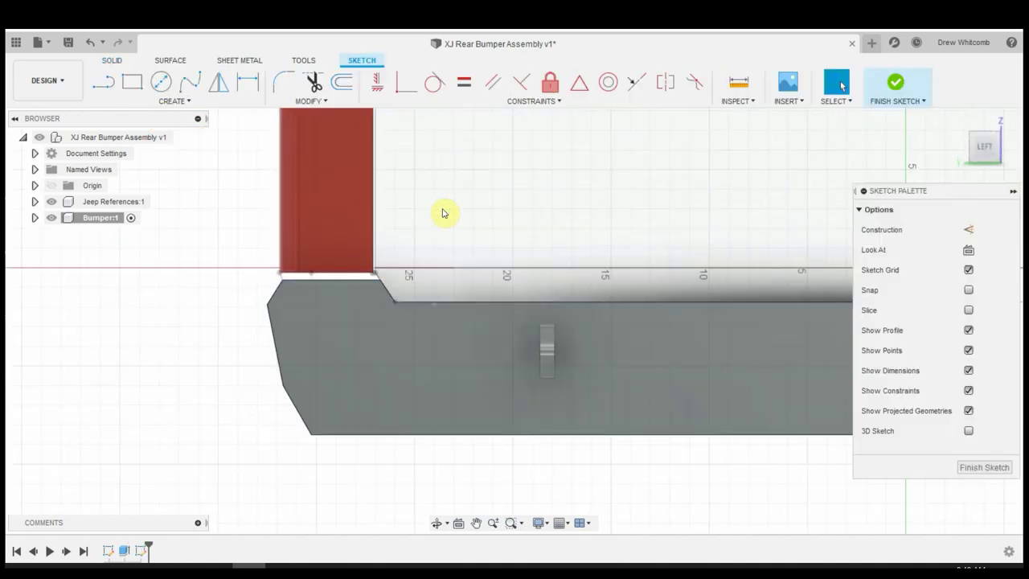
click(97, 87)
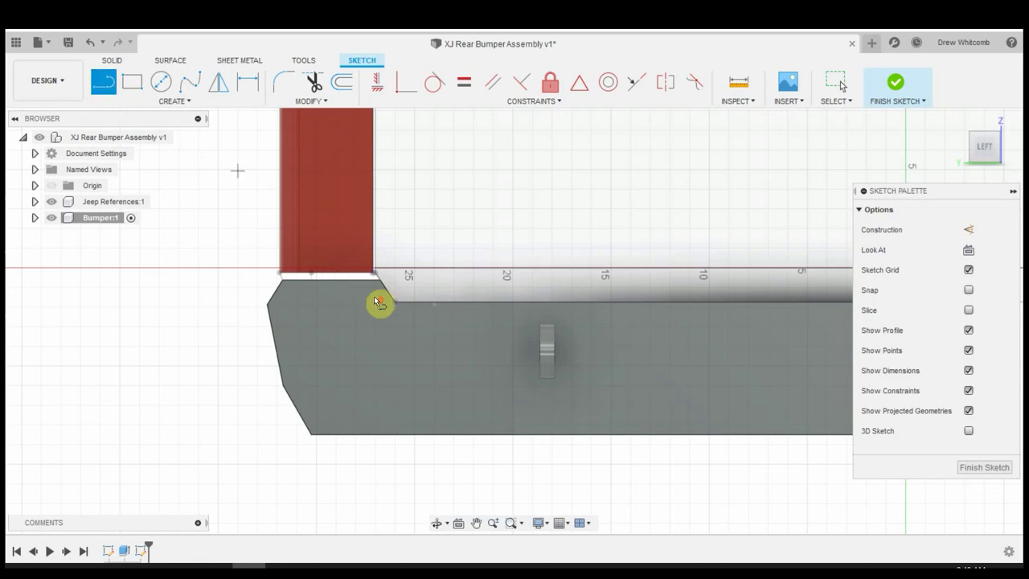
scroll(378, 298, up, 5)
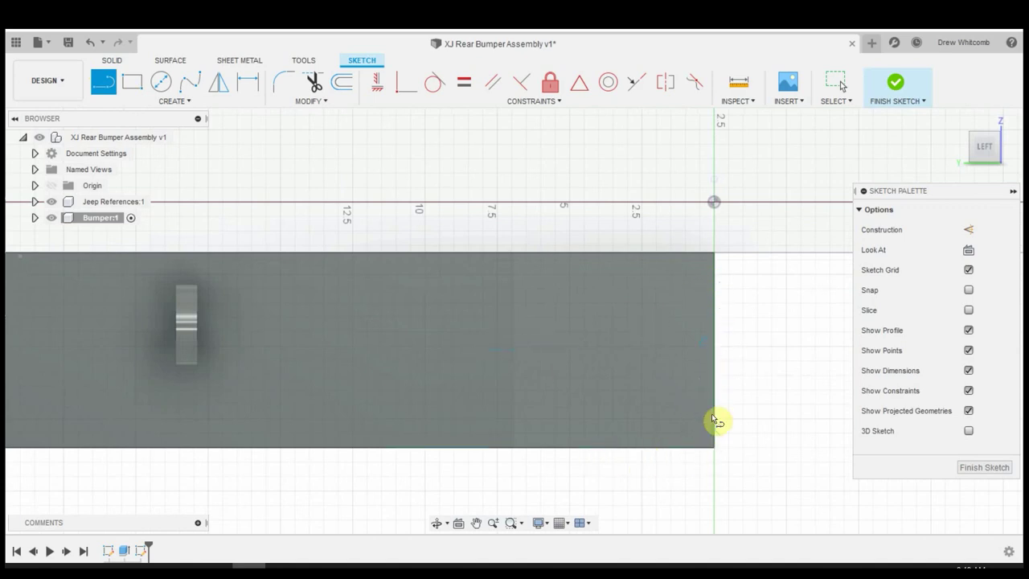
click(713, 275)
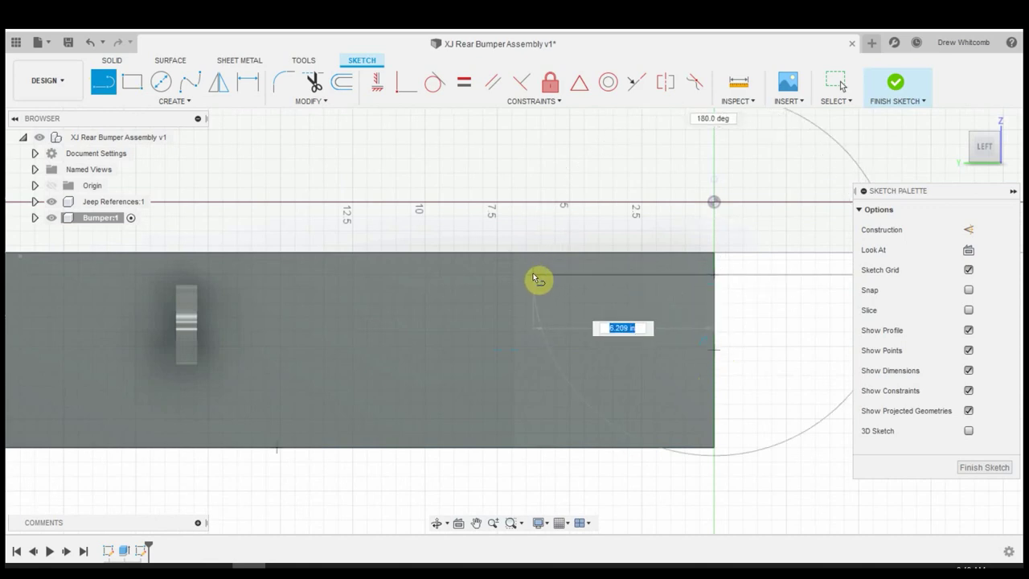
click(528, 274)
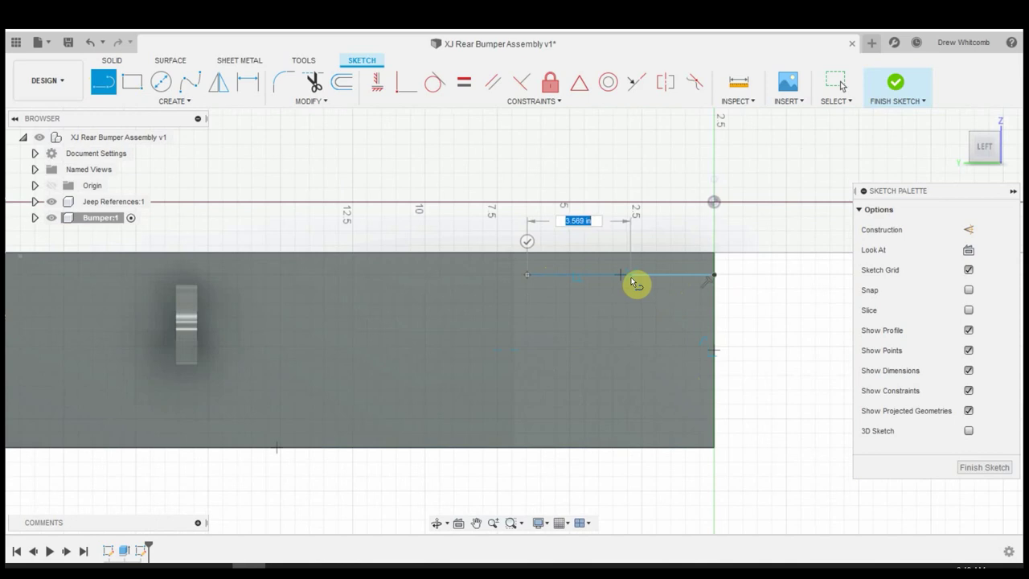
key(Escape)
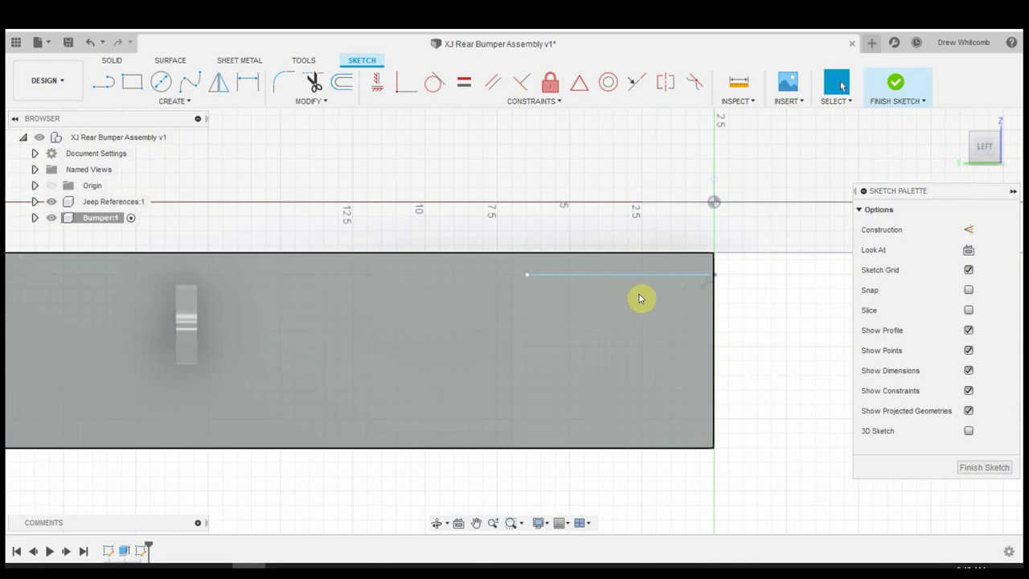
click(242, 81)
click(596, 276)
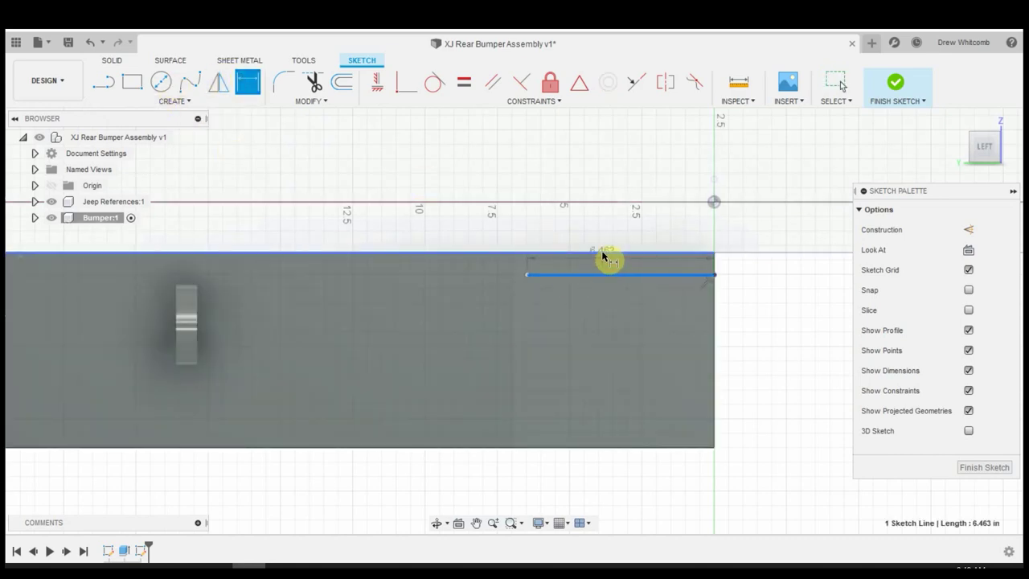
click(603, 254)
click(736, 266)
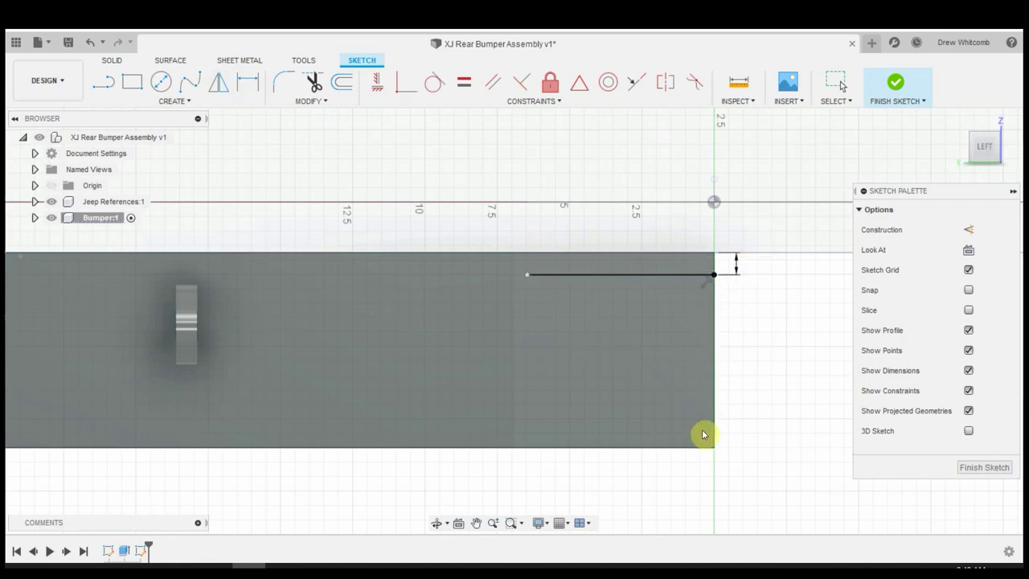
Add a second horizontal line 2.5 in above the bottom edge and finish the sketch
click(103, 81)
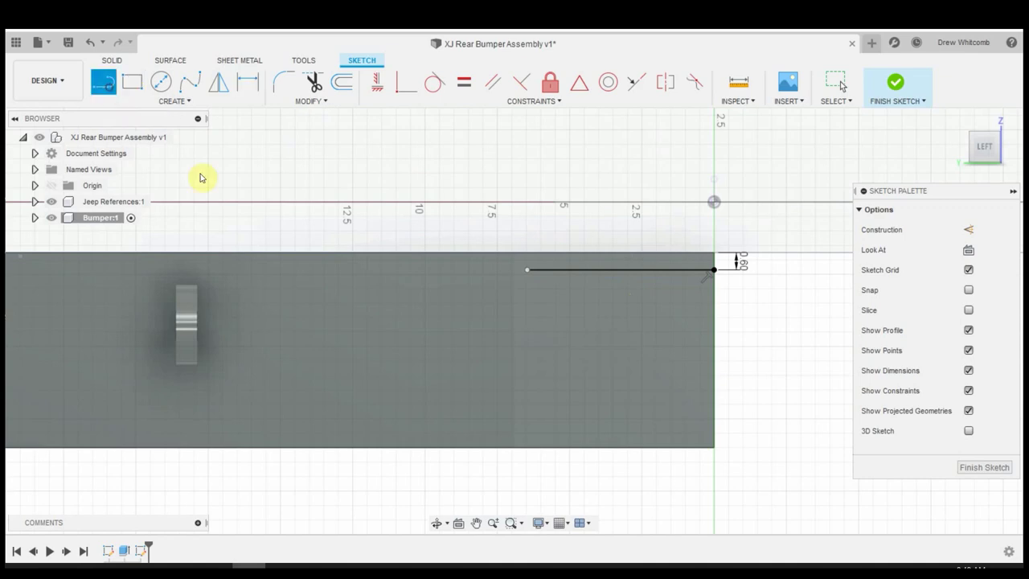
click(713, 408)
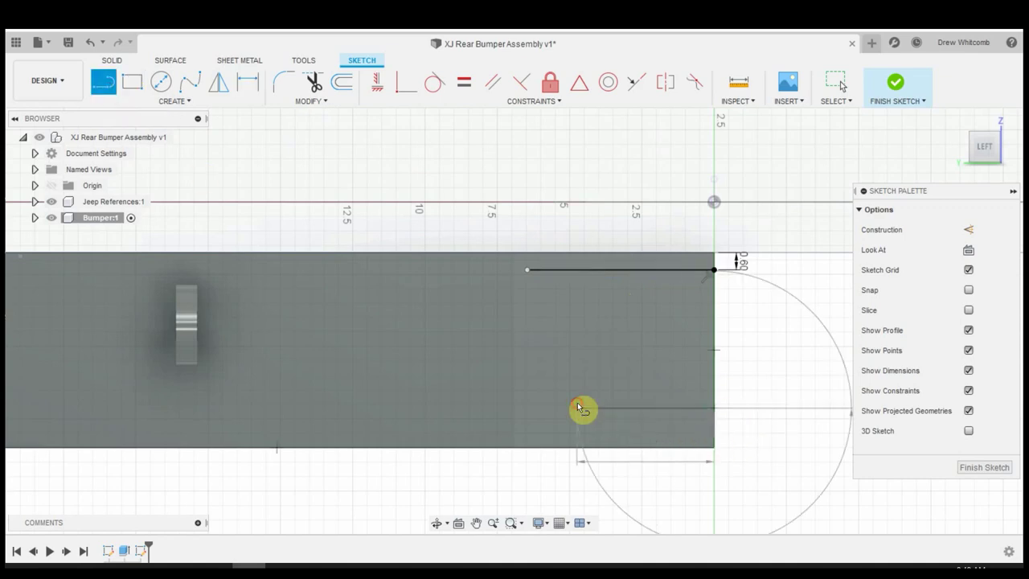
click(623, 418)
key(Escape)
click(248, 82)
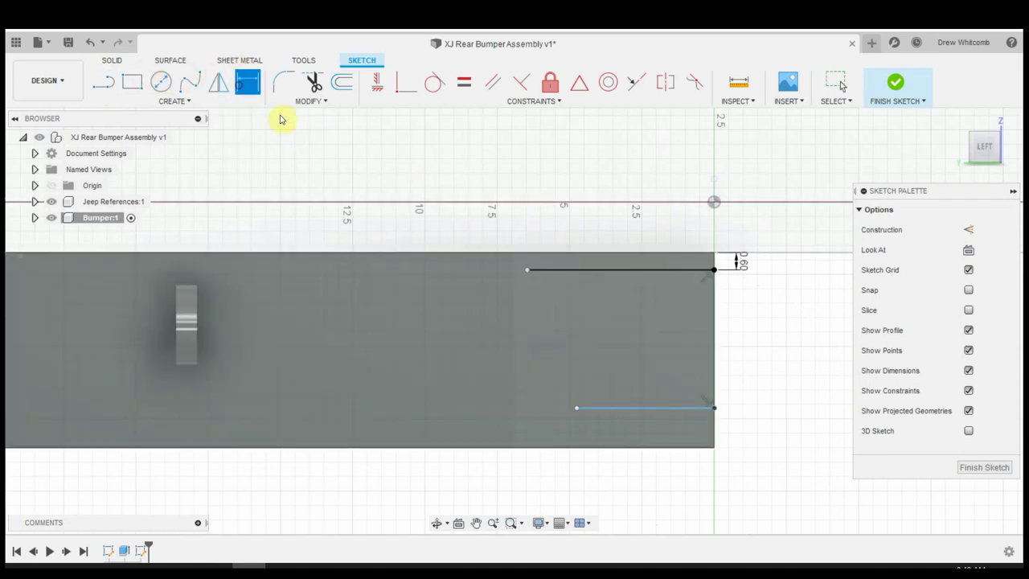
click(659, 447)
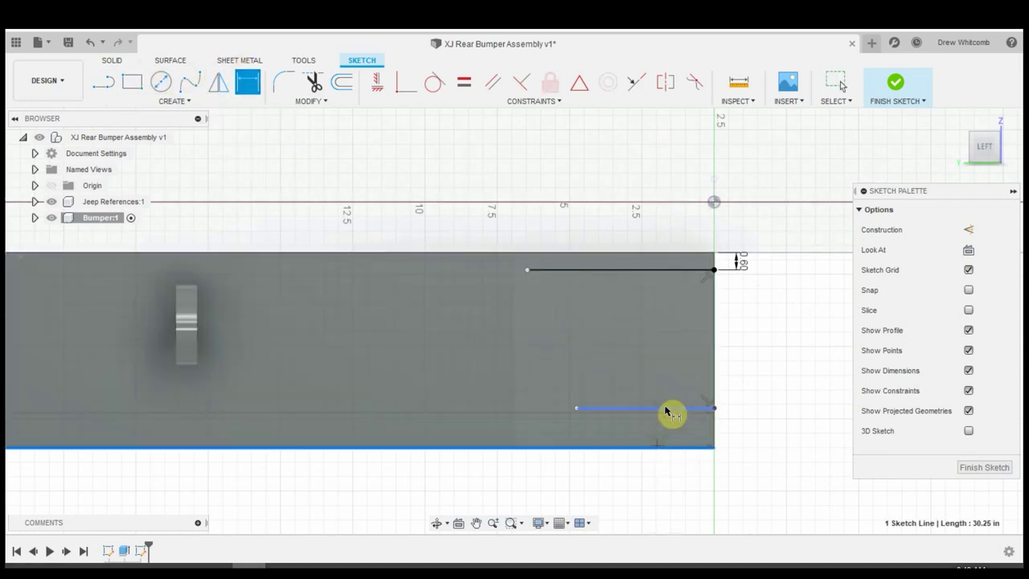
click(670, 408)
click(765, 419)
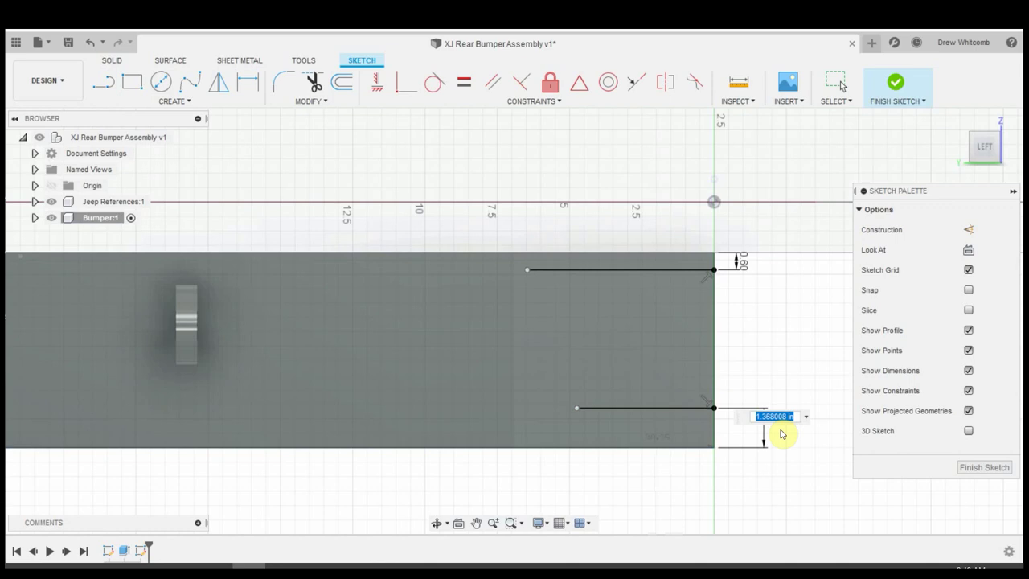
key(Return)
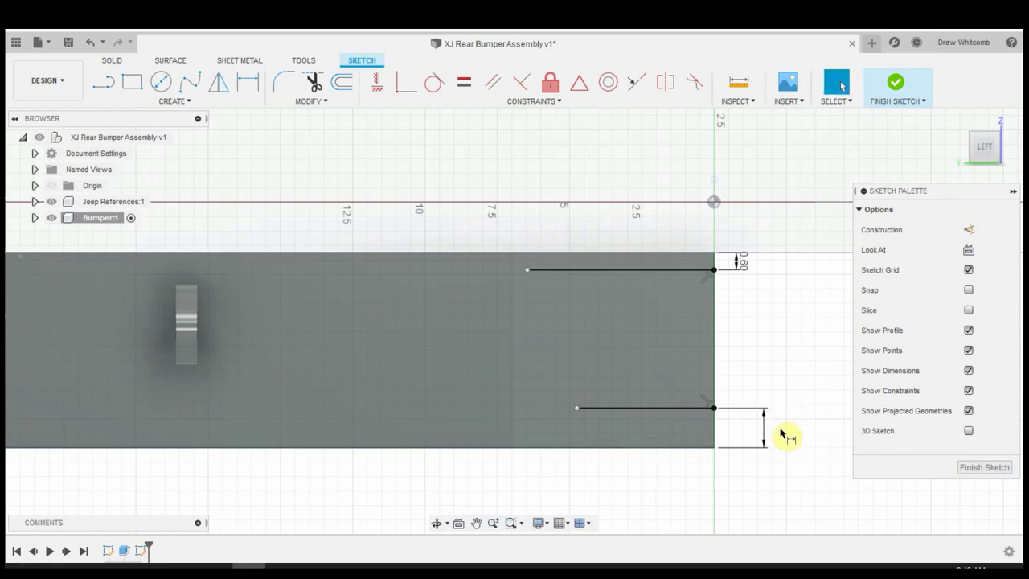
click(982, 467)
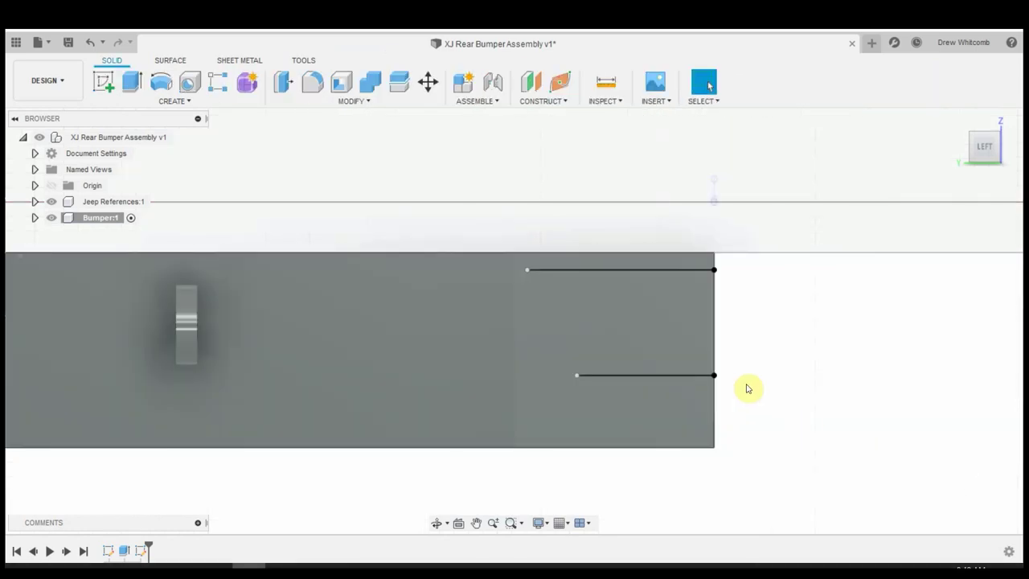
Create a -30° plane at an angle hinged on the upper sketch line
shift+middle_drag(748, 389, 815, 395)
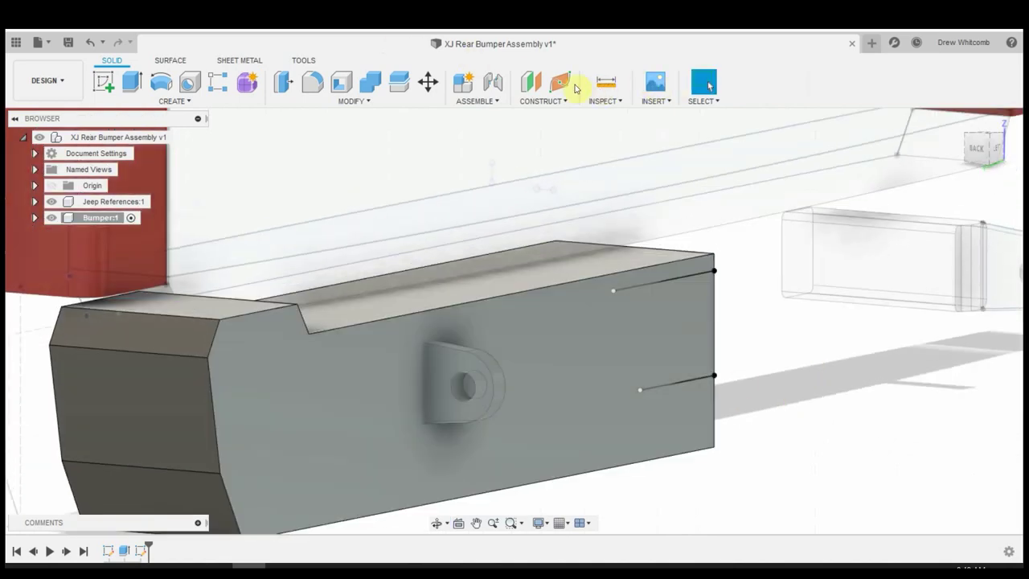
click(536, 101)
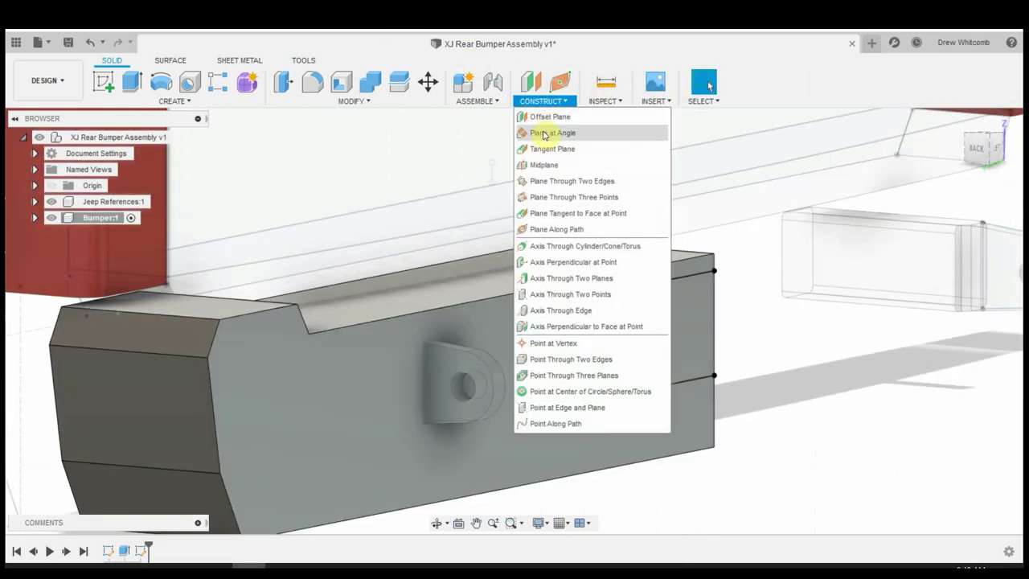
click(544, 133)
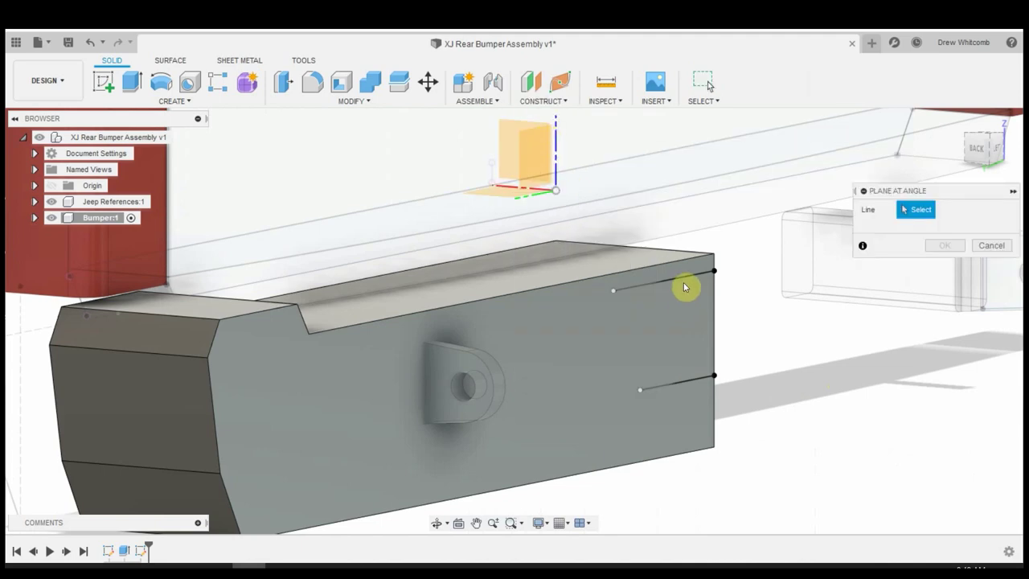
click(684, 281)
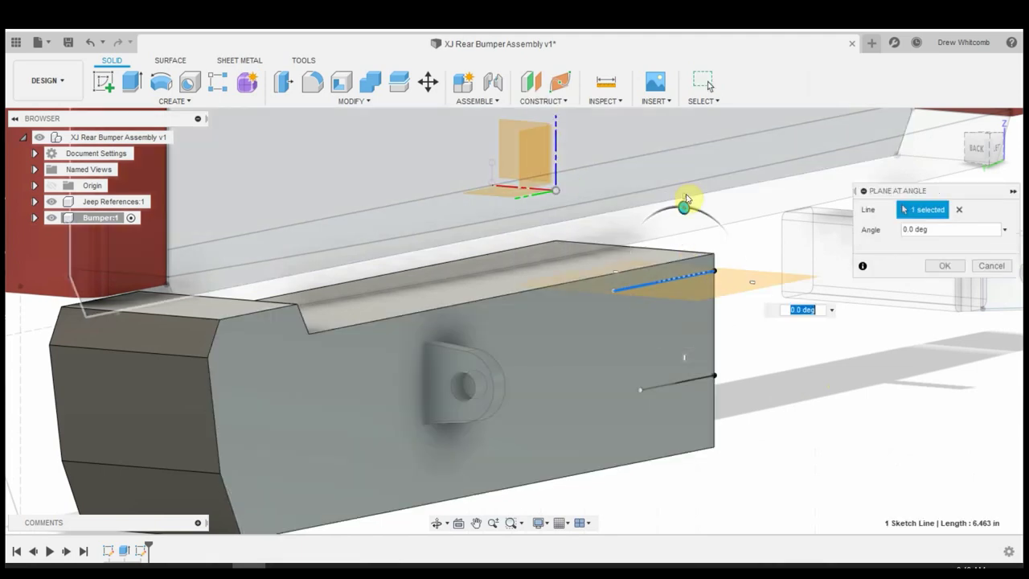
drag(683, 207, 701, 241)
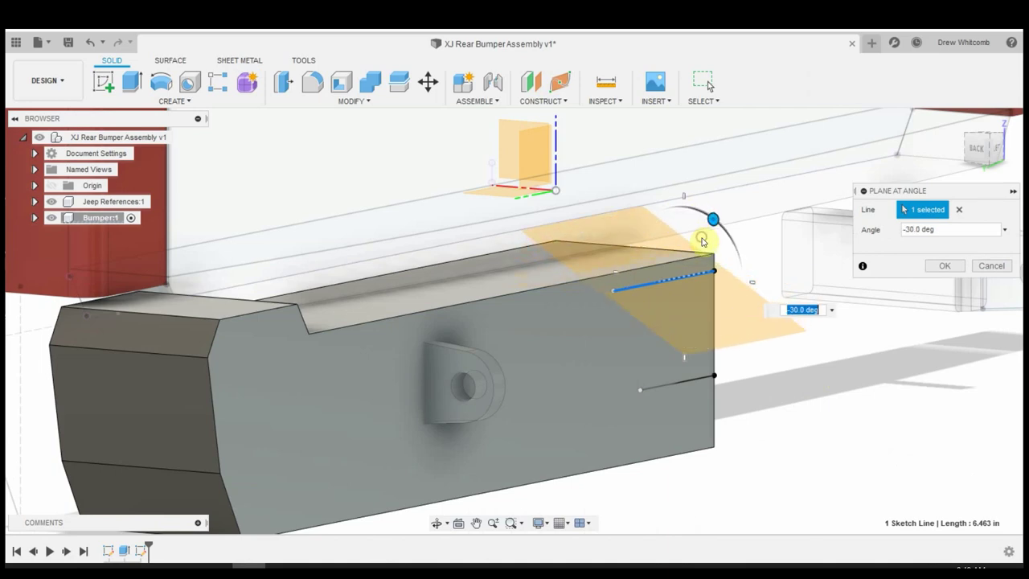
click(940, 266)
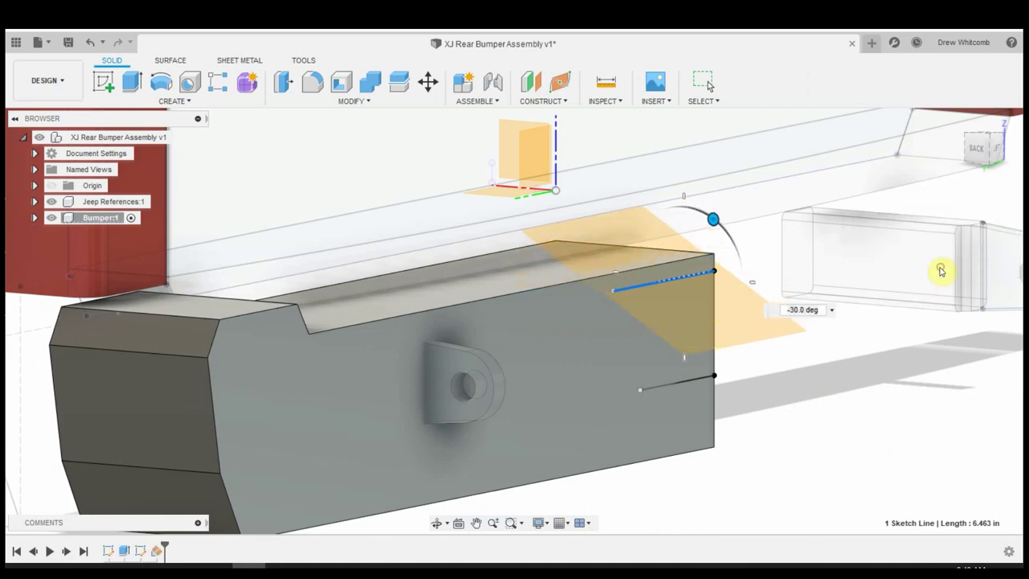
Create a 40° plane at an angle hinged on the lower sketch line
click(540, 103)
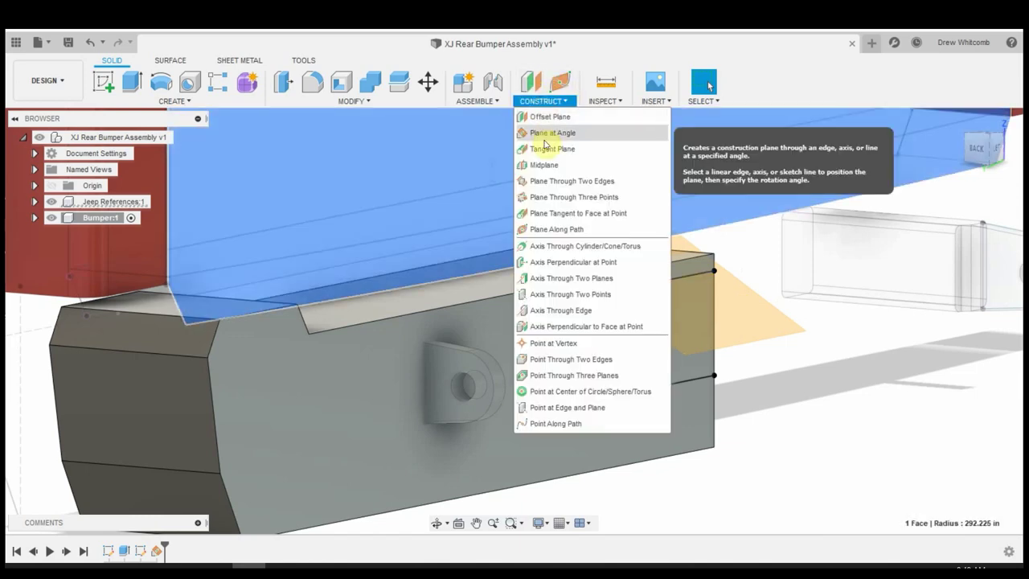
click(545, 134)
click(683, 385)
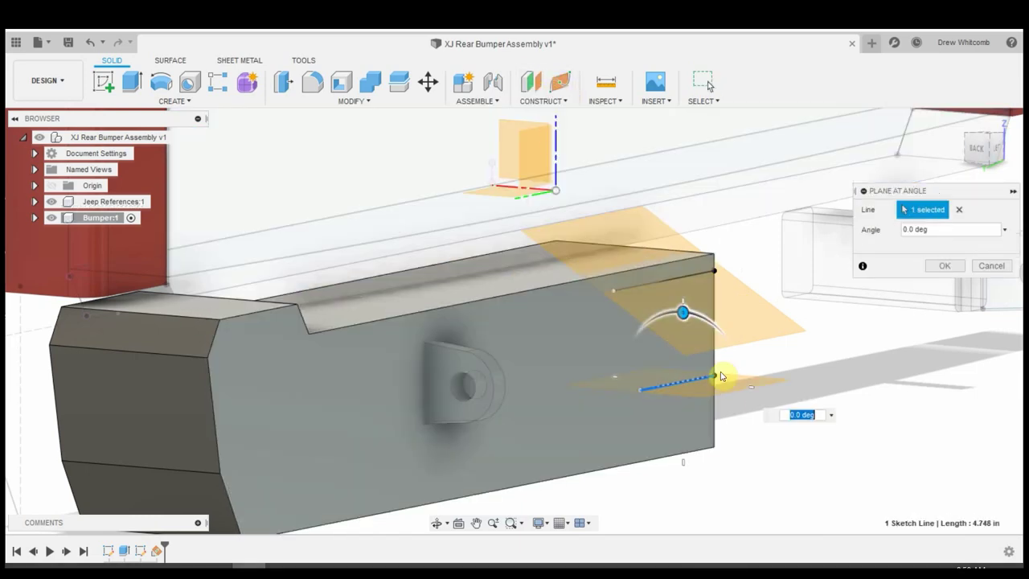
drag(683, 310, 624, 280)
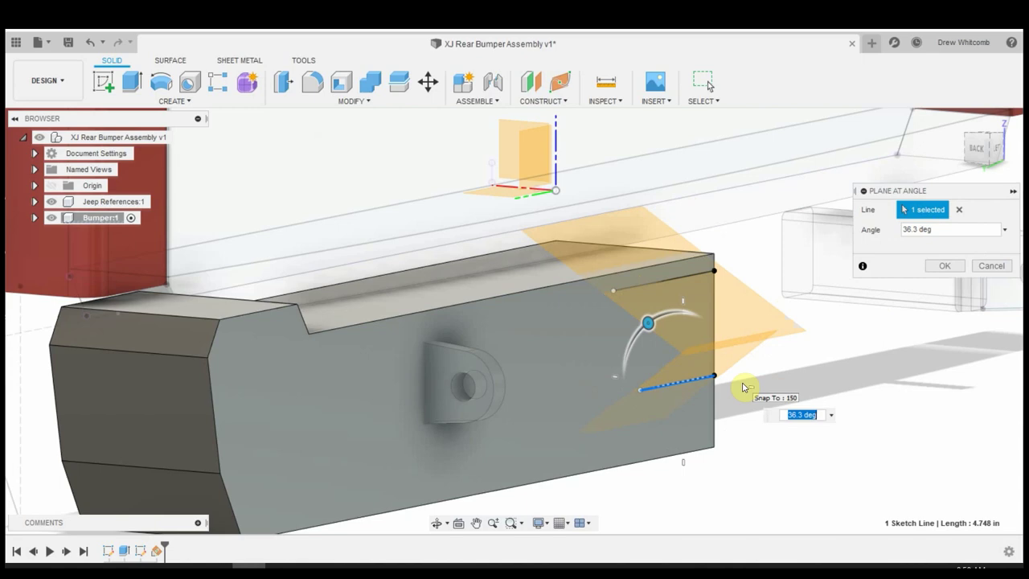
text(40)
key(Return)
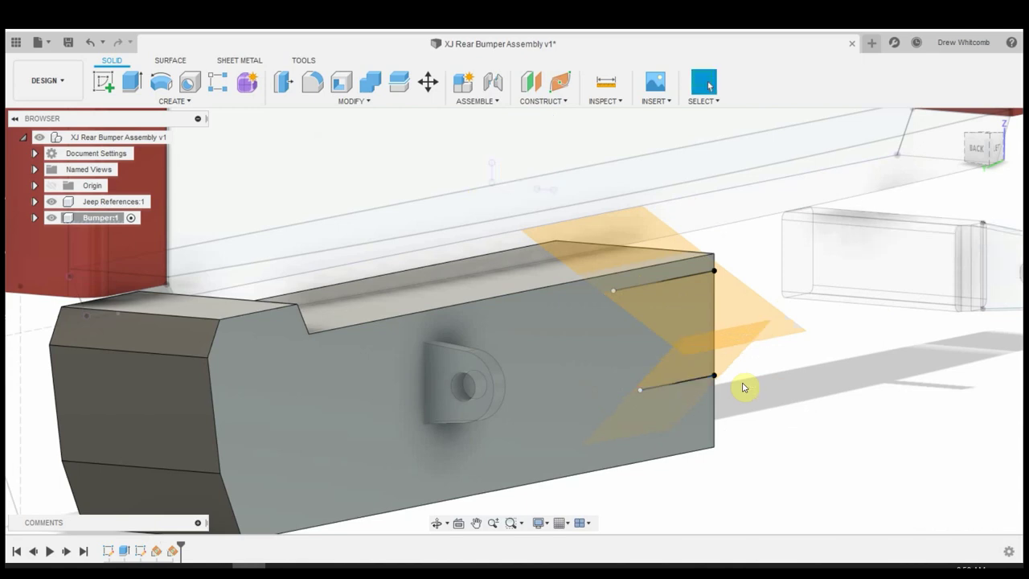
Start a sketch on the upper angled plane and place a 2-point rectangle's first corner at the bumper's lower right
click(105, 81)
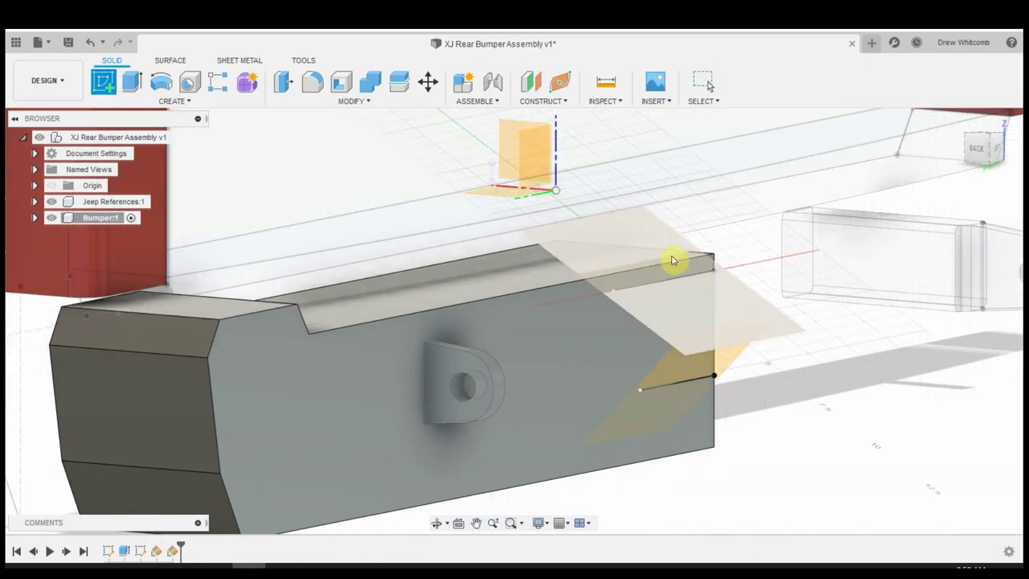
click(640, 238)
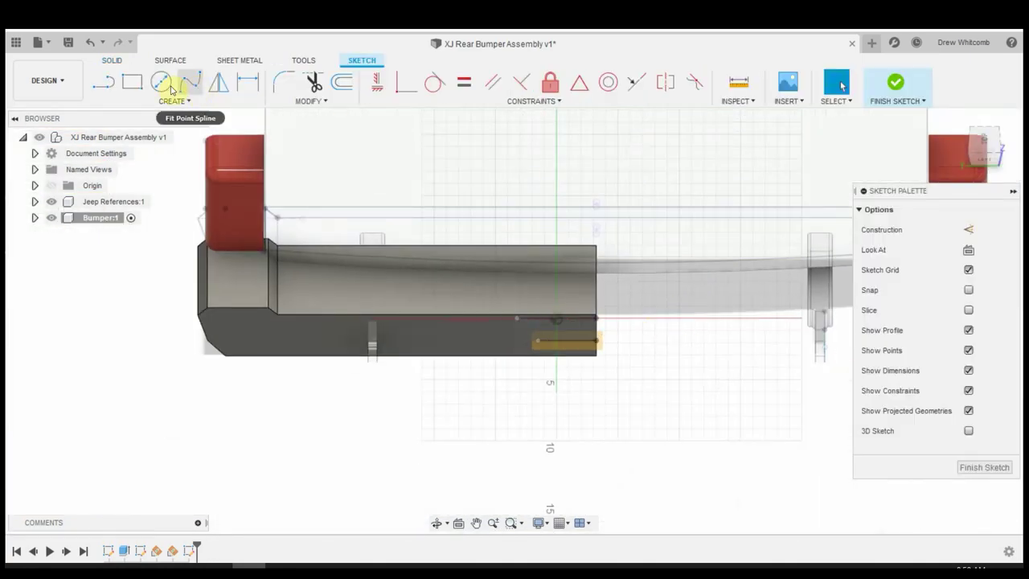
click(132, 81)
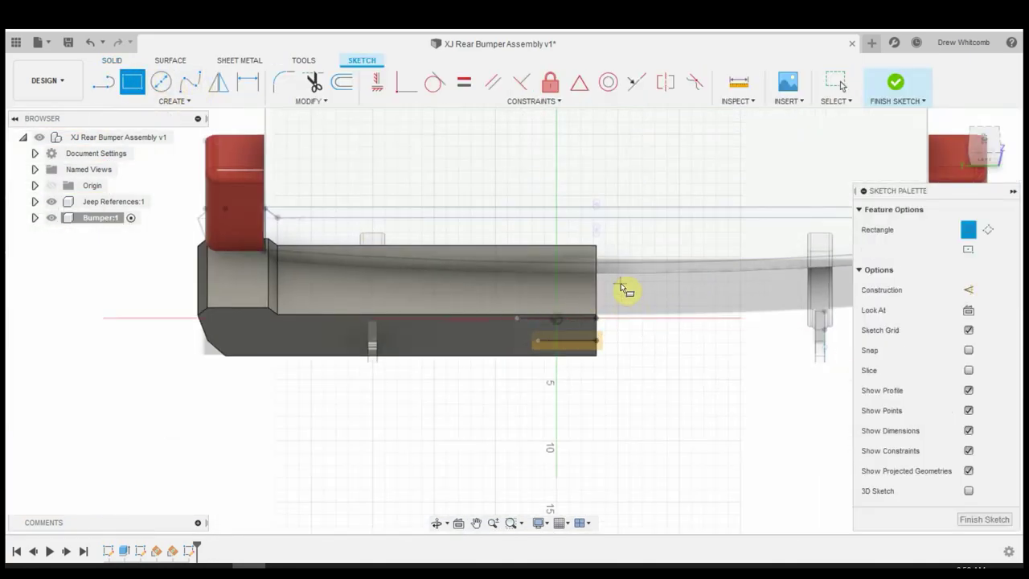
click(620, 295)
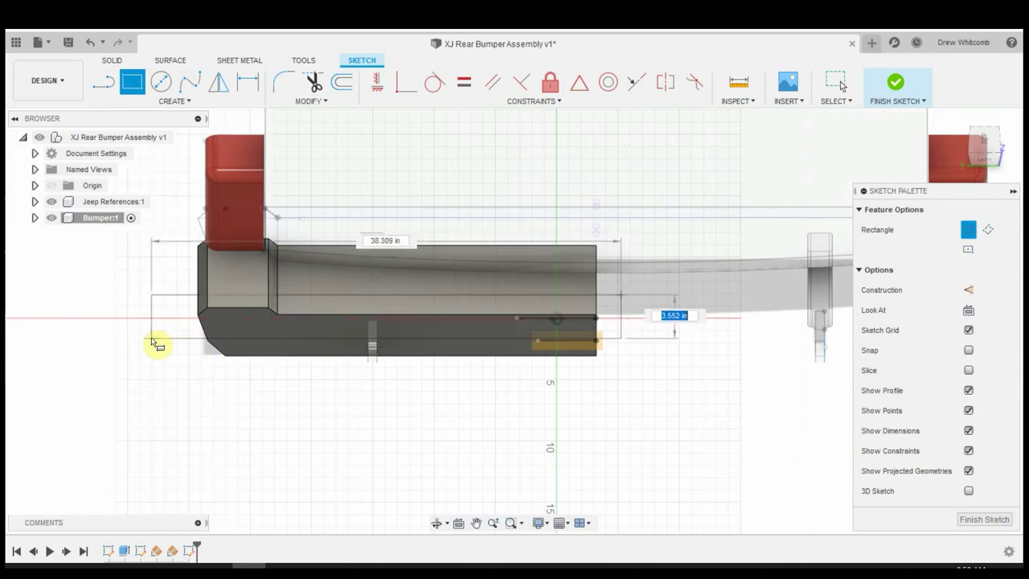
Complete the rectangle, finish the sketch, and extrude it as a 2.571 in cut
click(161, 340)
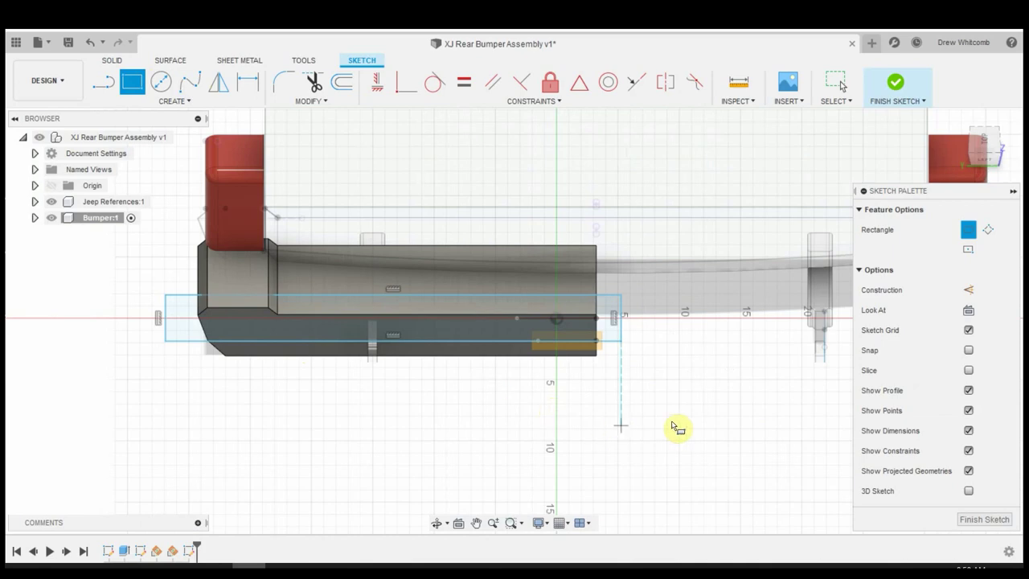
click(985, 519)
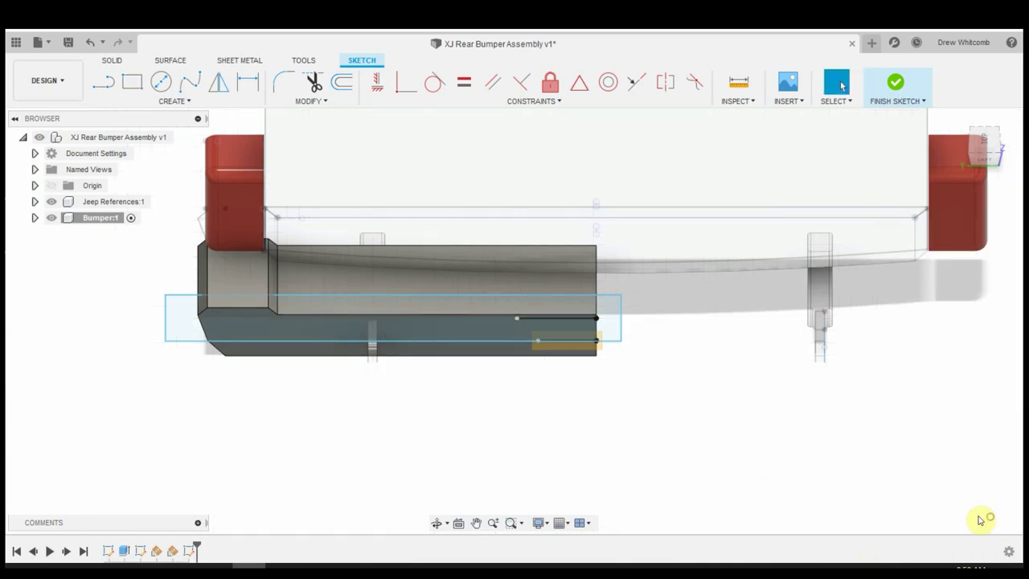
key(e)
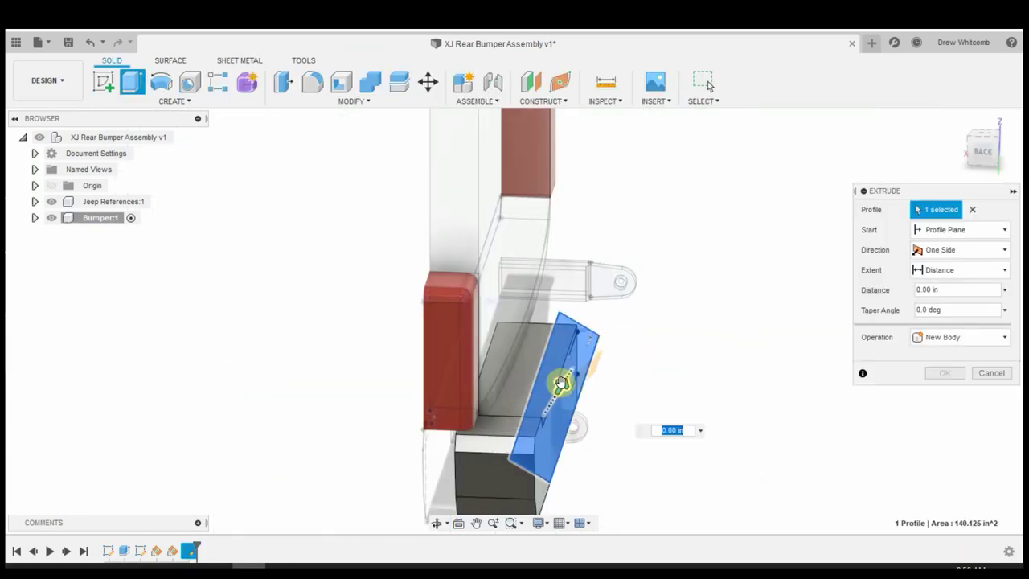
drag(563, 386, 575, 357)
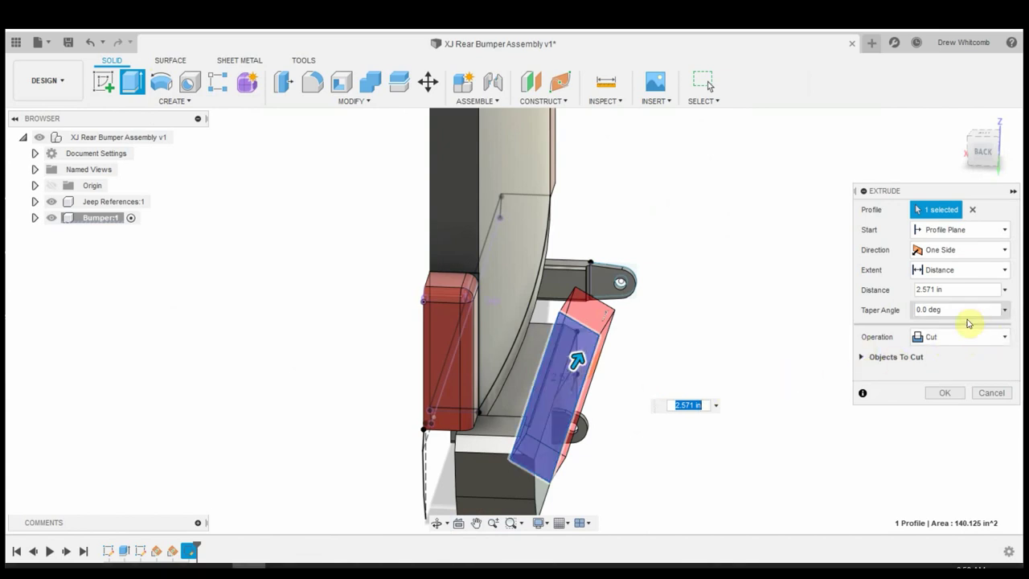
scroll(693, 394, up, 2)
scroll(619, 432, down, 4)
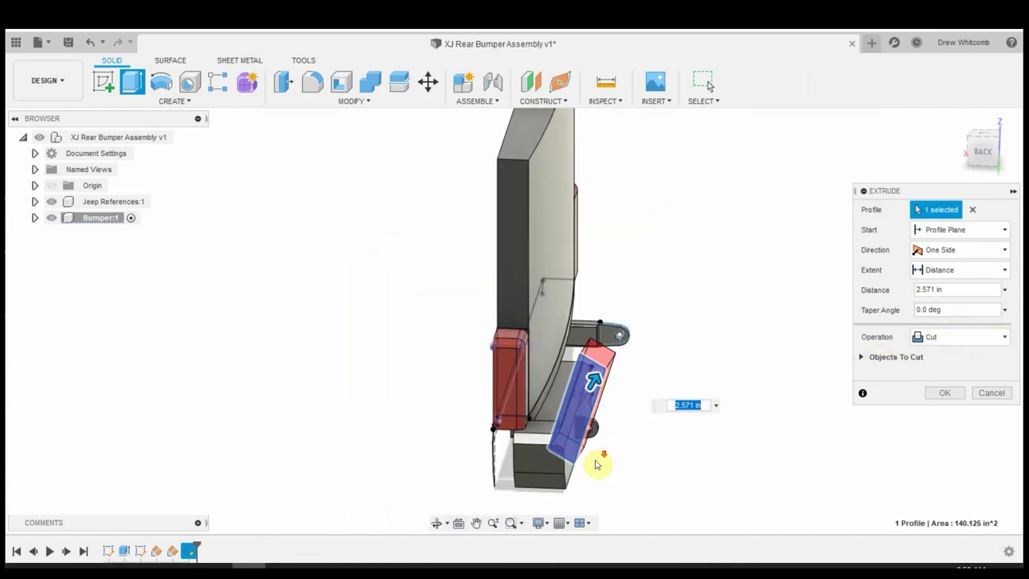
scroll(574, 402, up, 8)
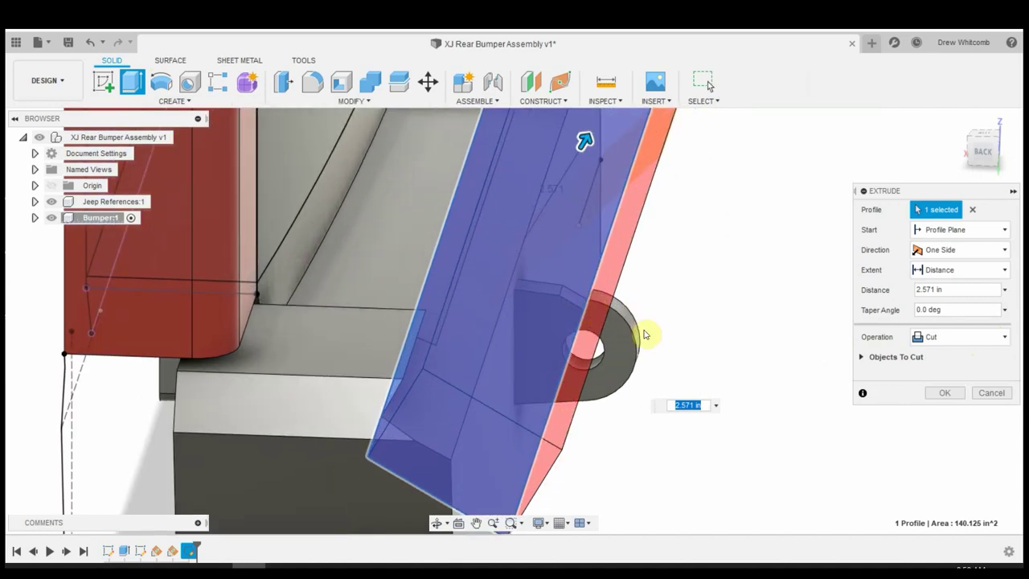
shift+middle_drag(680, 348, 684, 327)
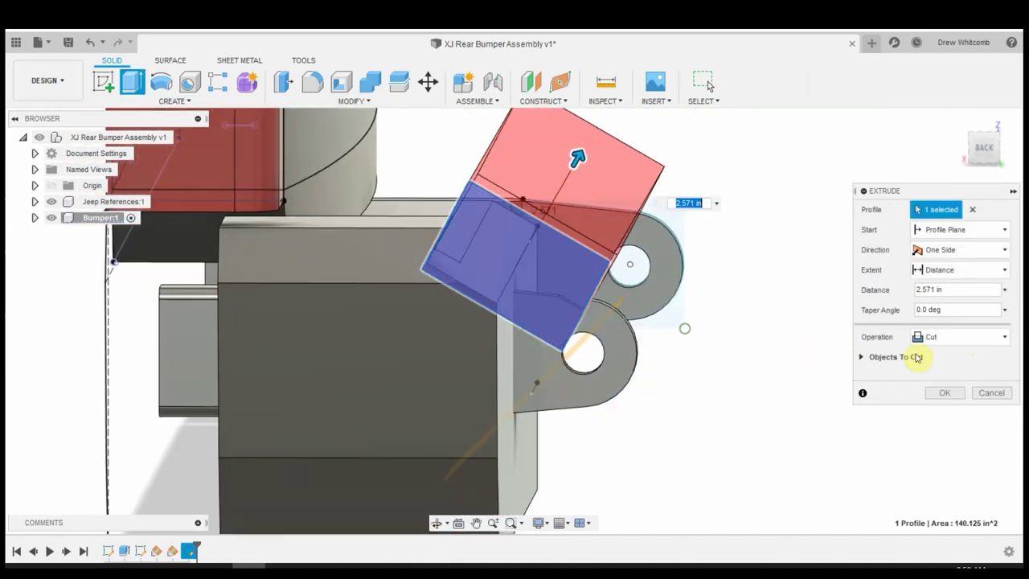
Exclude the DS D Ring from the objects to cut and apply the cut
click(904, 357)
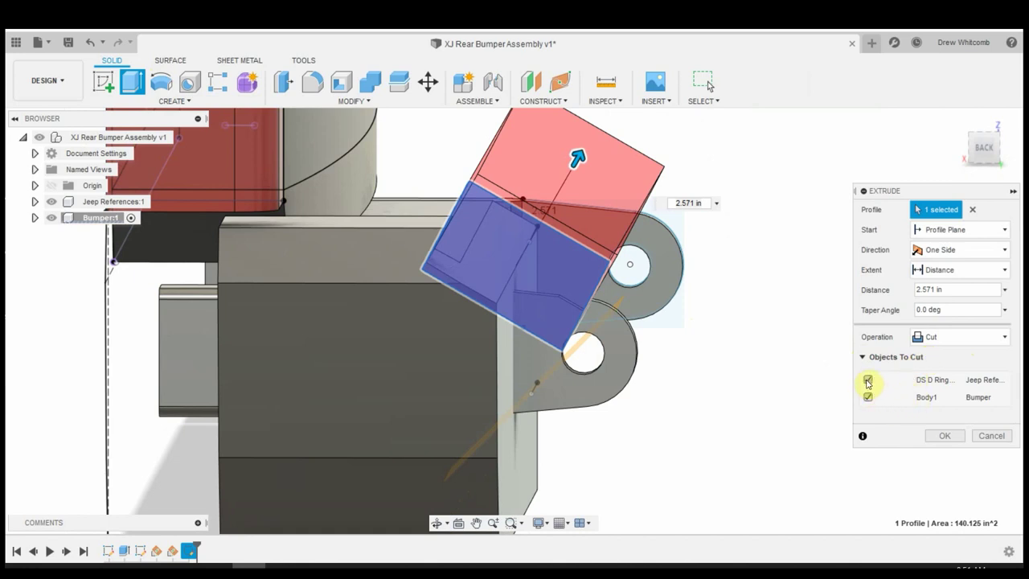
click(866, 380)
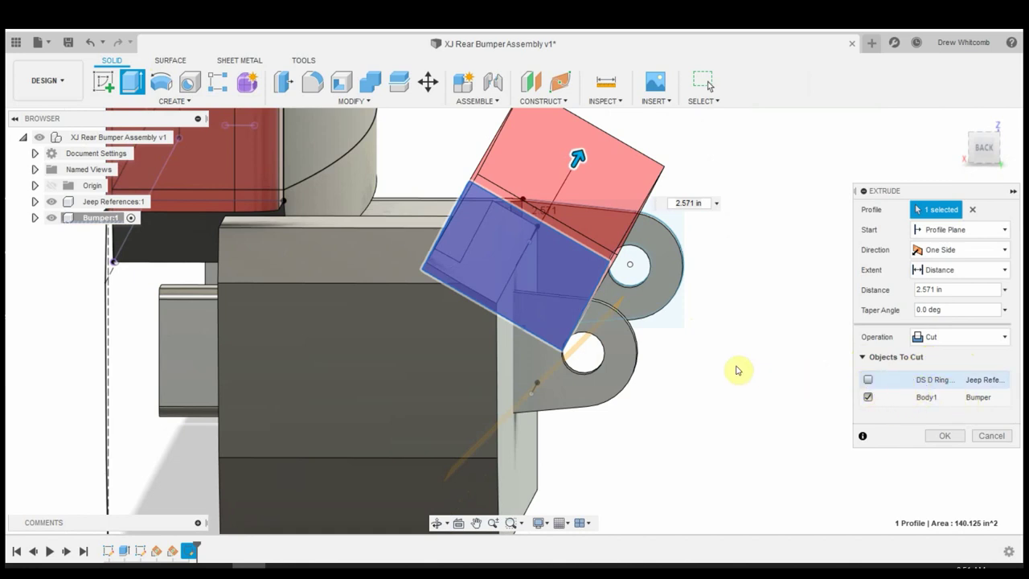
shift+middle_drag(705, 370, 703, 369)
click(939, 434)
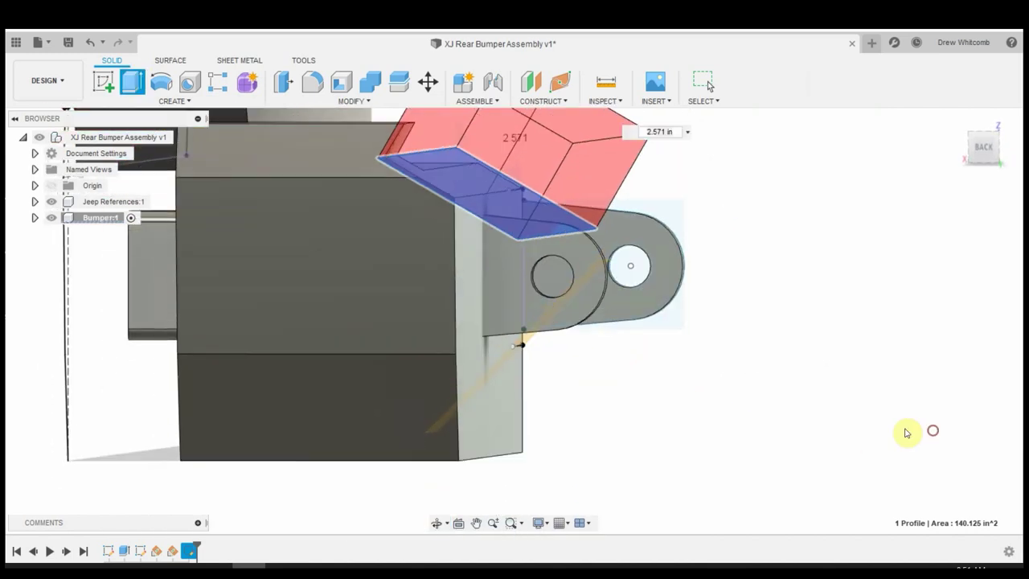
shift+middle_drag(666, 324, 650, 336)
Sketch a roughly 33 by 12.1 in rectangle around the bumper's lower end on the origin plane
scroll(548, 232, down, 3)
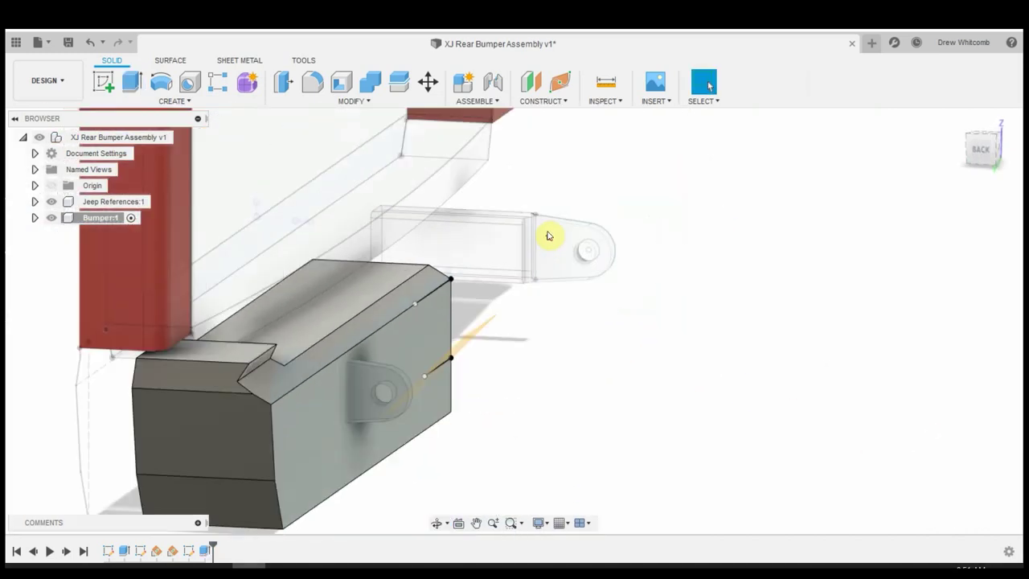
scroll(287, 369, down, 2)
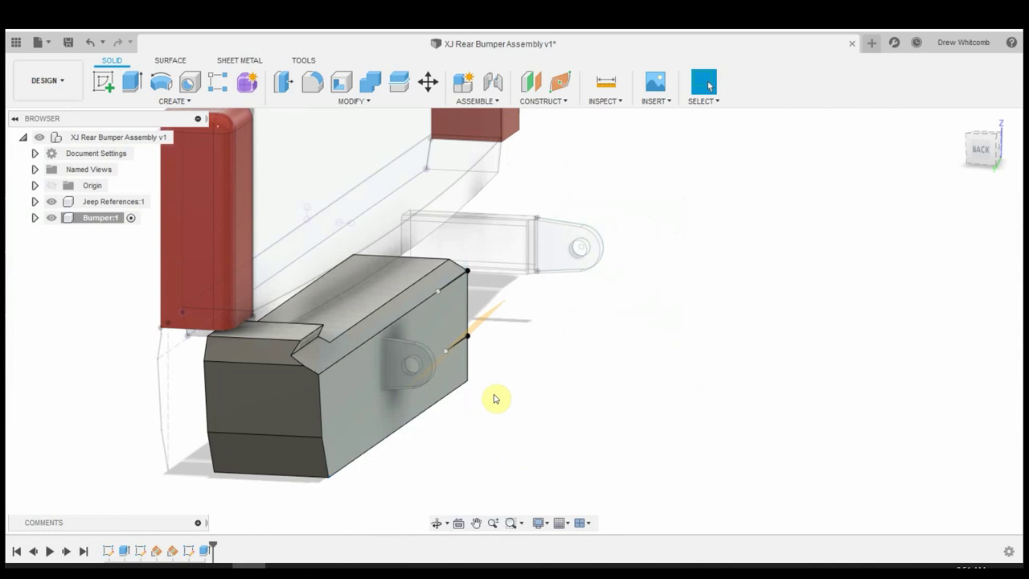
scroll(493, 397, up, 1)
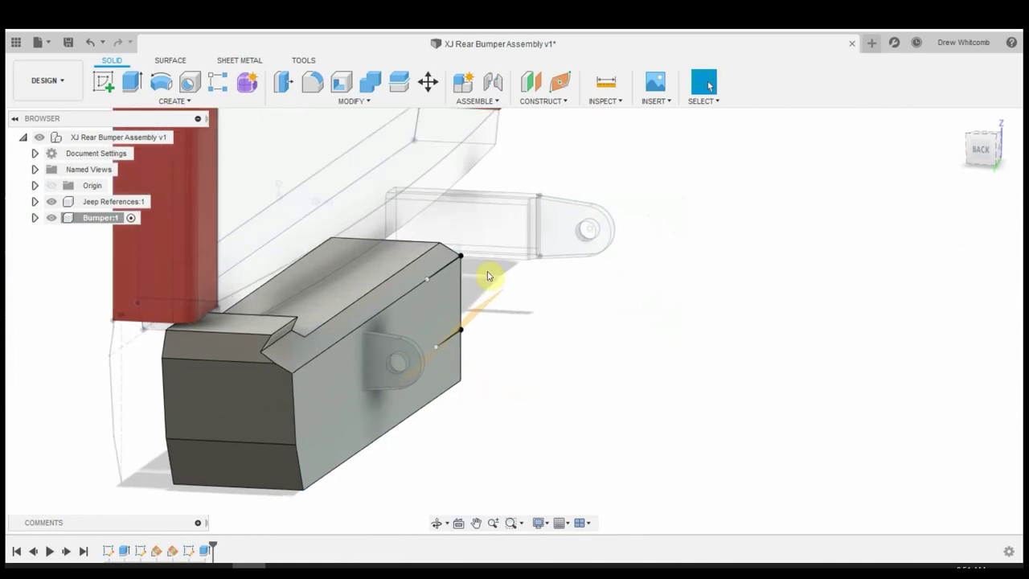
click(104, 82)
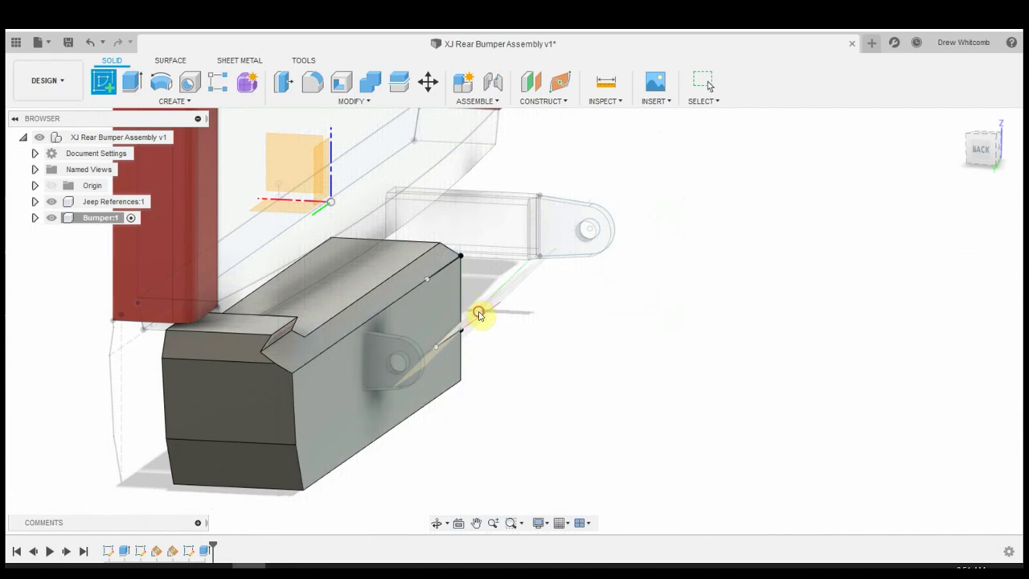
click(481, 312)
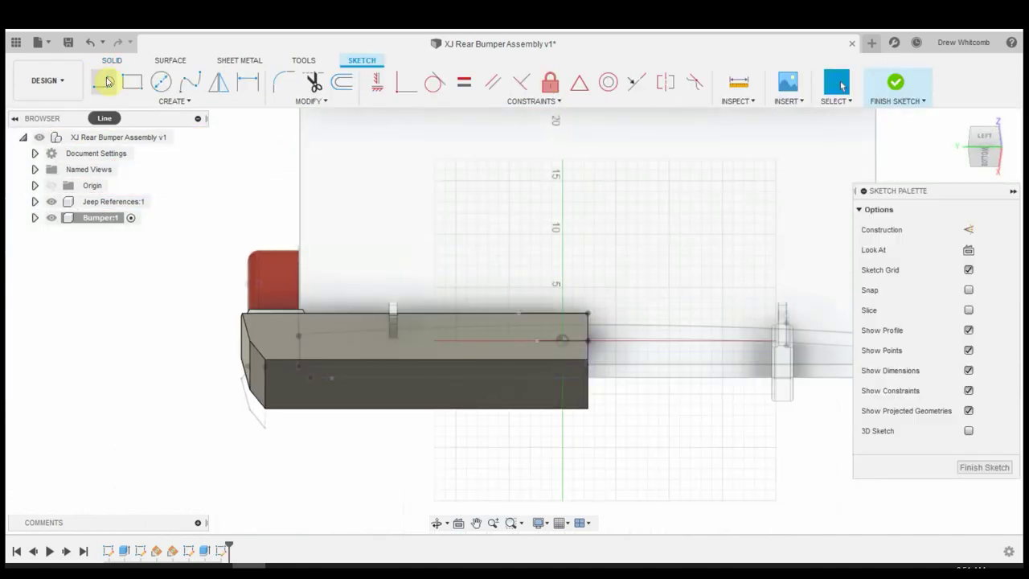
click(133, 82)
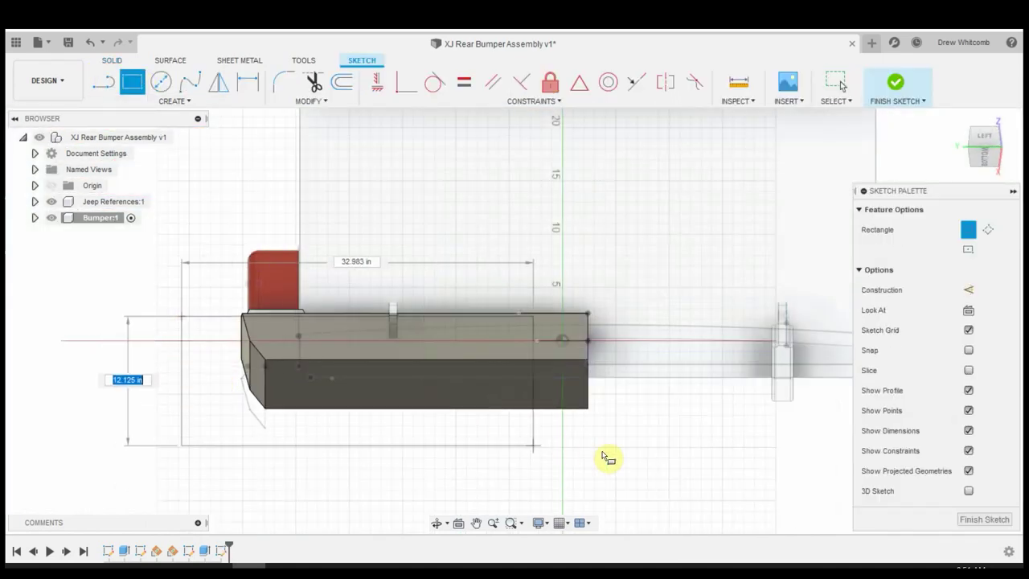
click(631, 405)
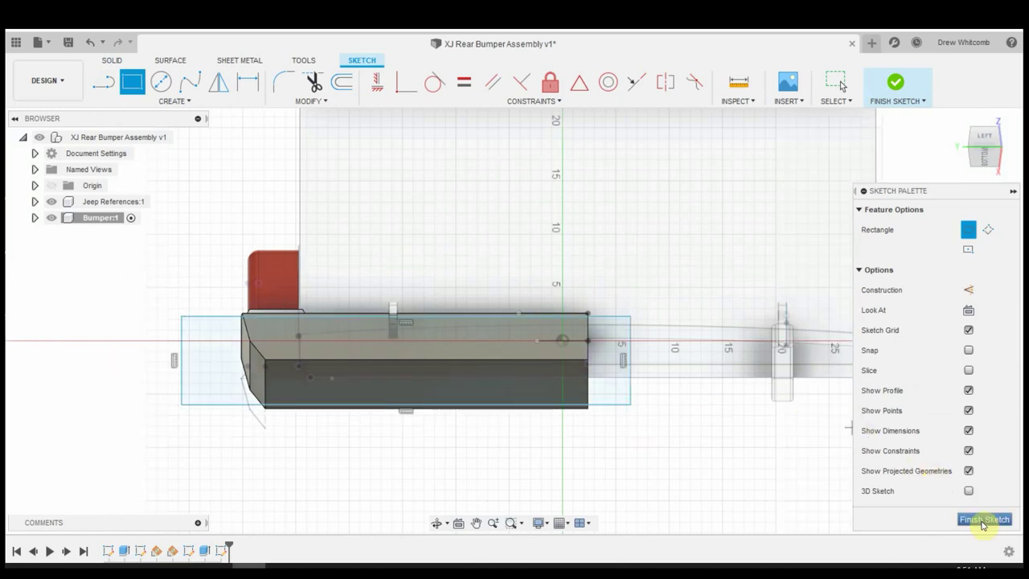
click(982, 519)
mouse_move(463, 435)
shift+middle_down()
mouse_move(504, 435)
mouse_move(562, 459)
mouse_move(563, 475)
shift+middle_up()
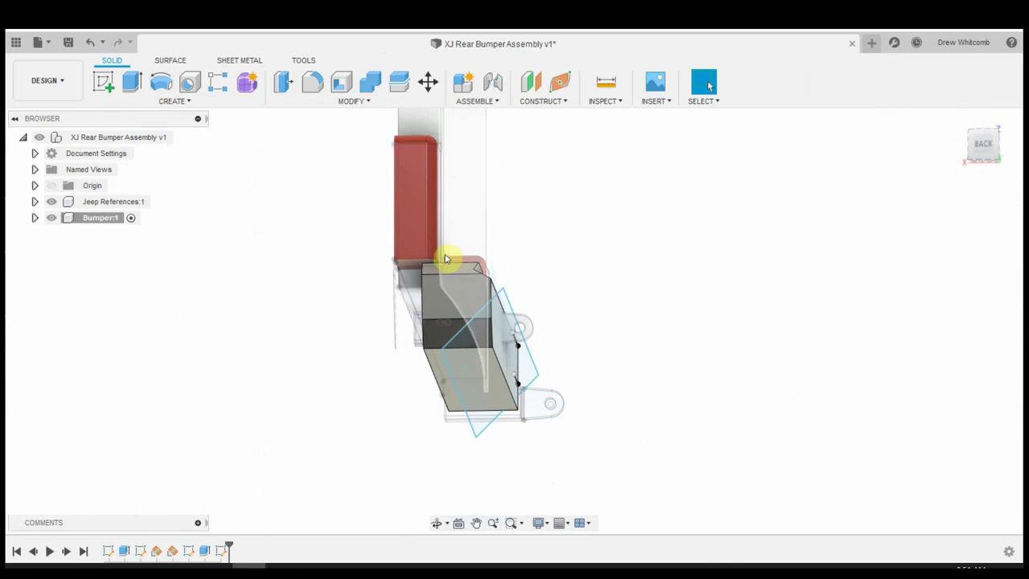
Extrude the new rectangle as a -4.531 in cut, excluding the DS D Ring, bevelling the bumper's lower corner
click(132, 81)
click(496, 311)
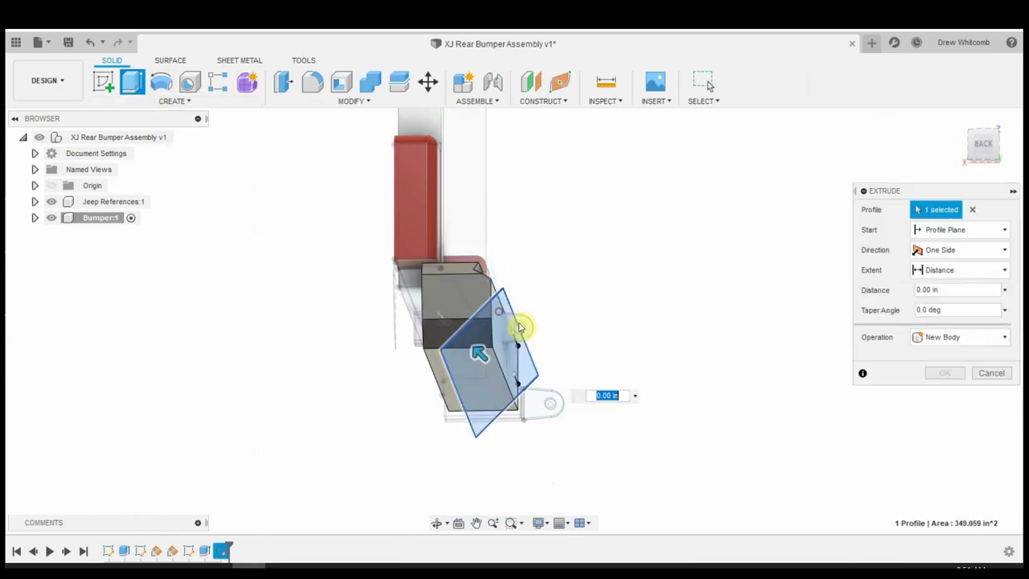
drag(485, 353, 518, 388)
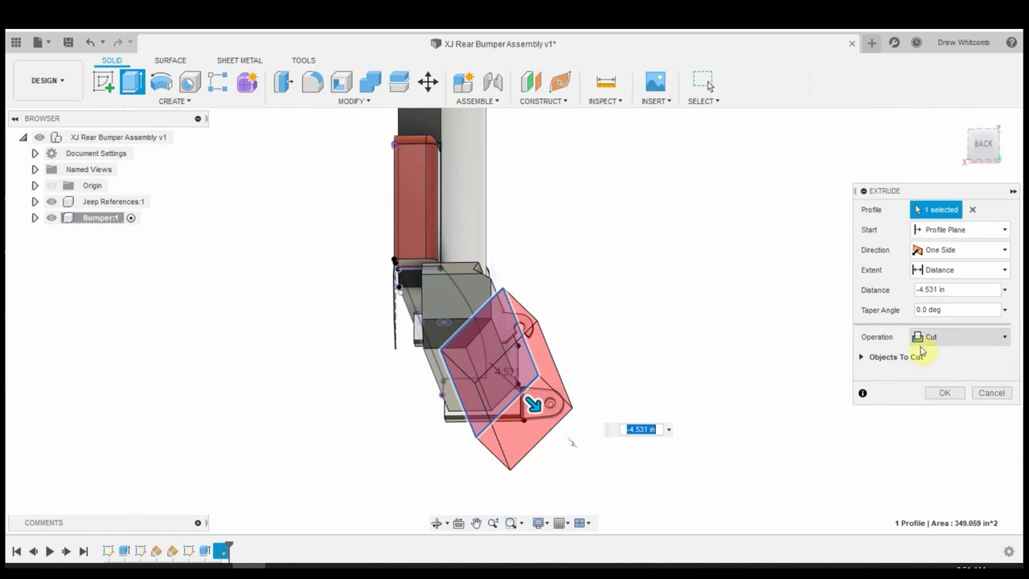
click(860, 358)
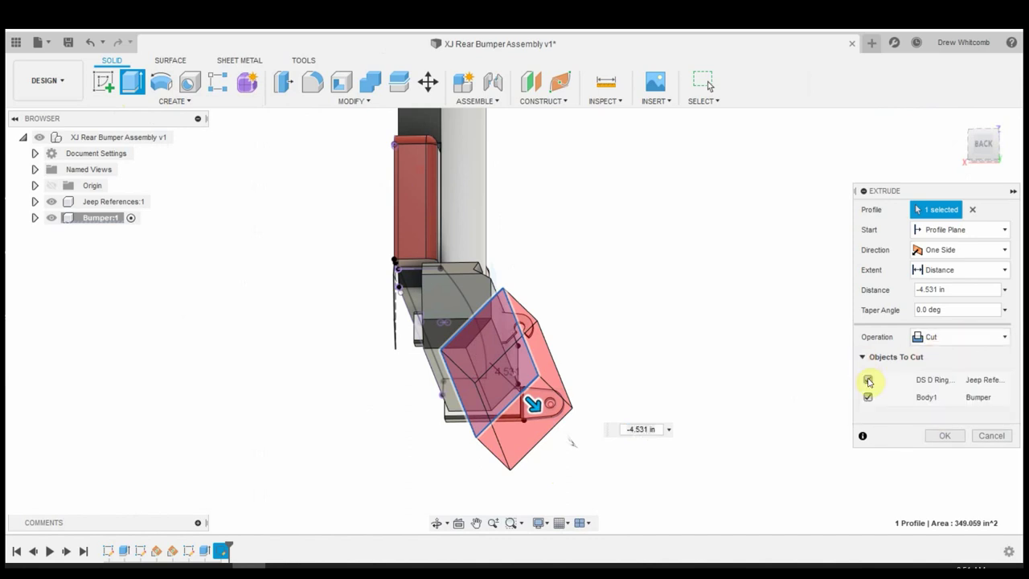
click(867, 379)
click(945, 435)
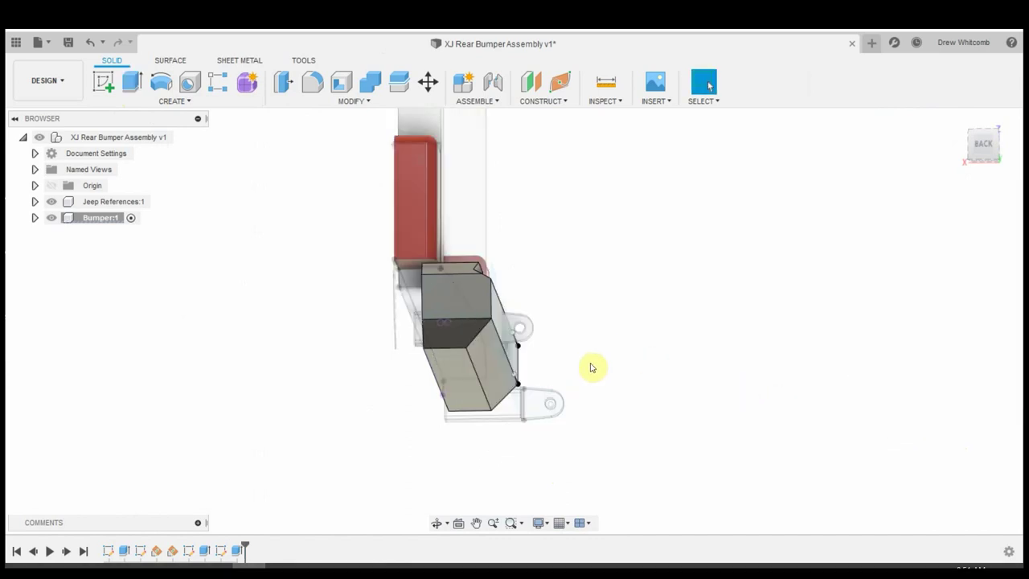
shift+middle_drag(590, 367, 391, 415)
scroll(401, 394, up, 2)
shift+middle_drag(419, 382, 547, 431)
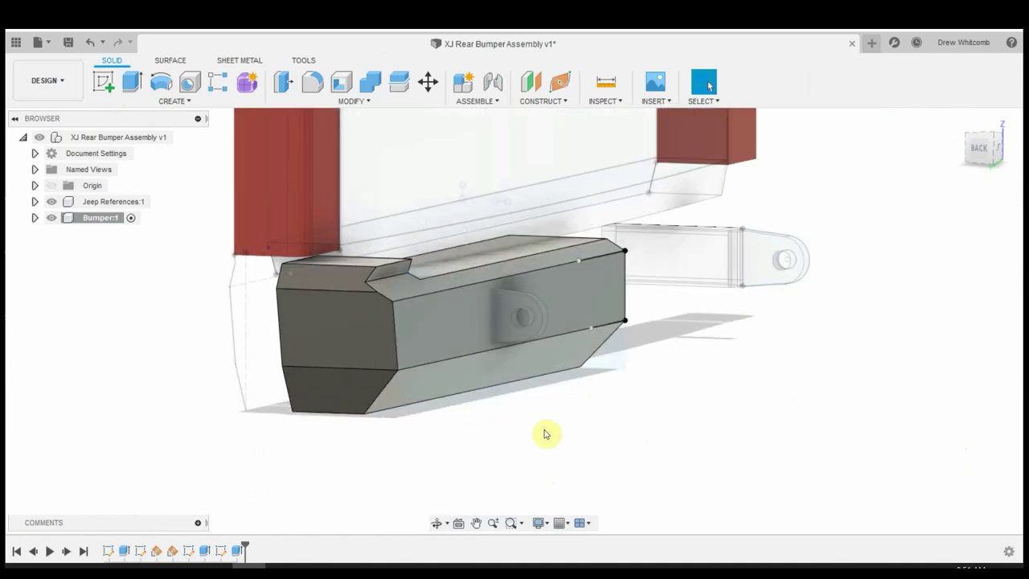
scroll(388, 275, up, 2)
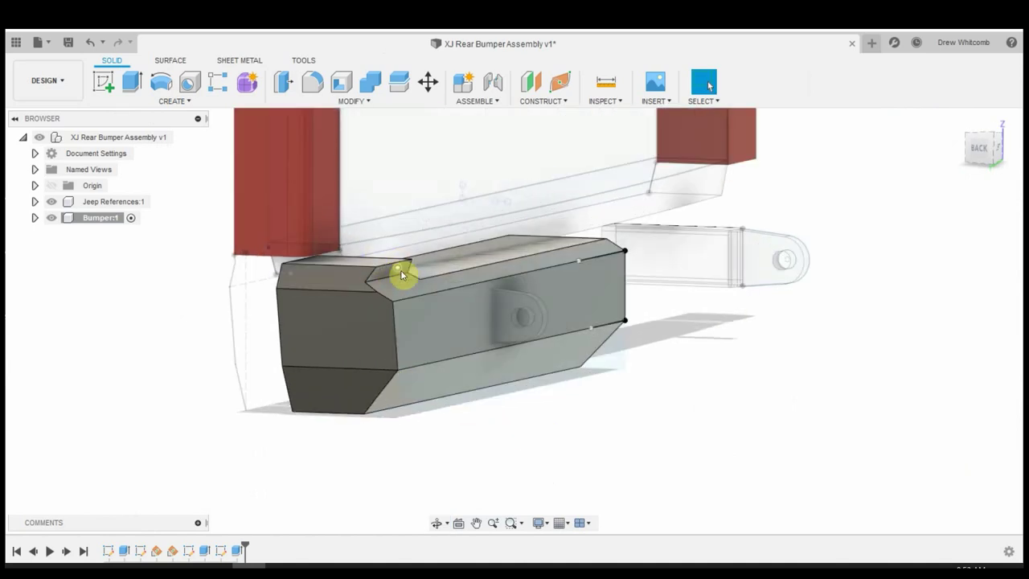
Start a sketch on the bumper's top flat face and project the red reference part's edge
click(104, 83)
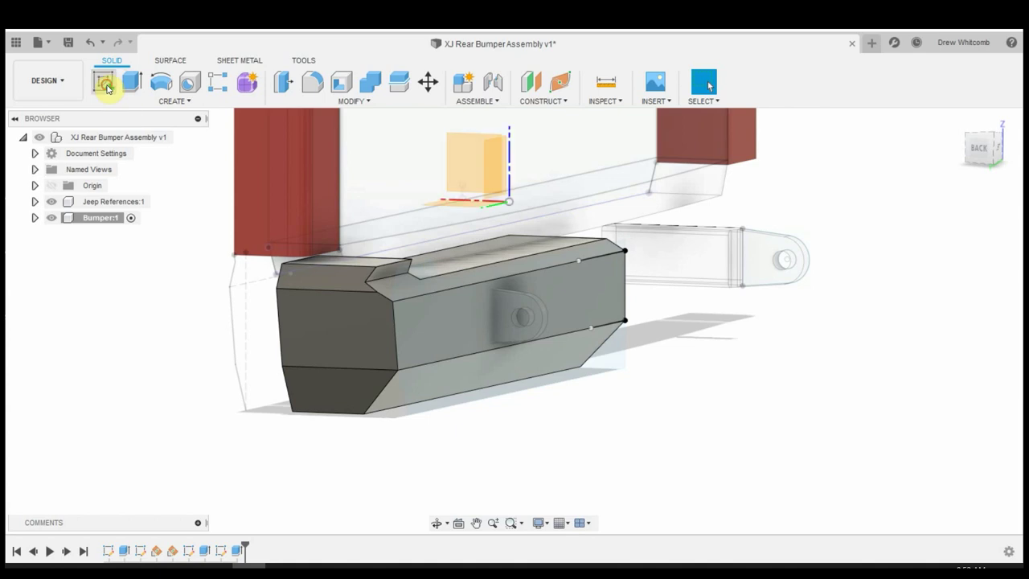
click(448, 269)
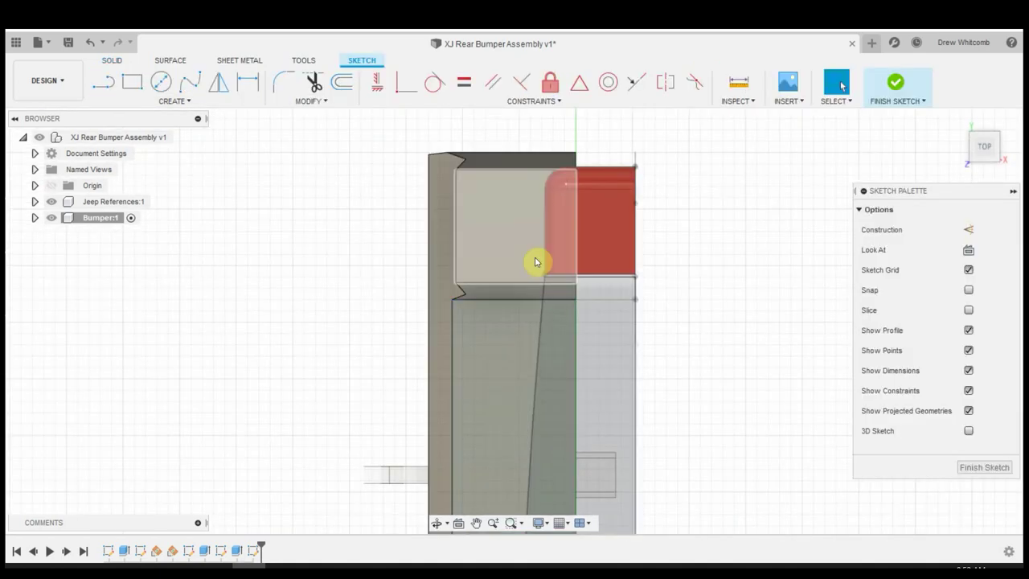
key(p)
click(544, 259)
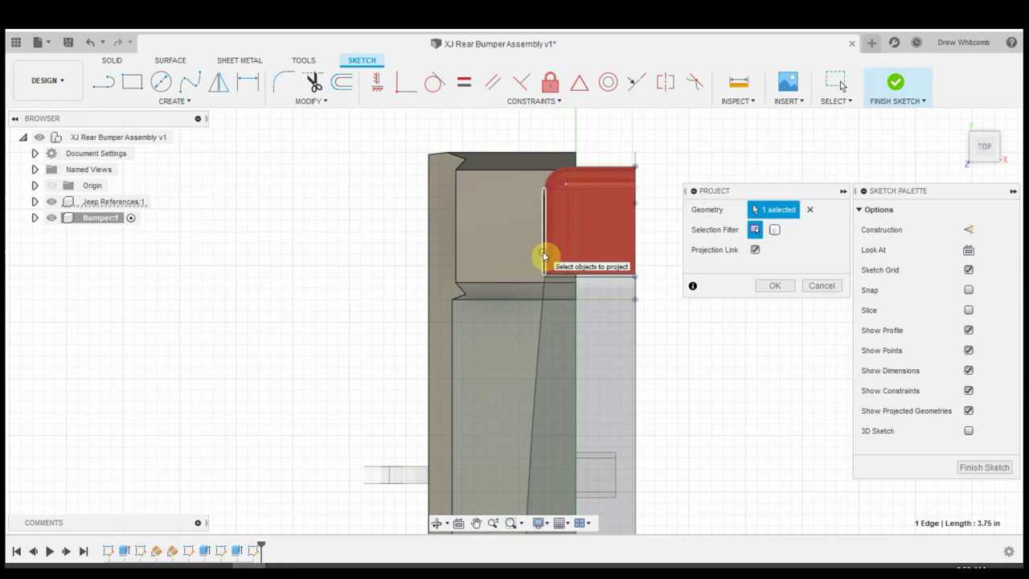
click(771, 286)
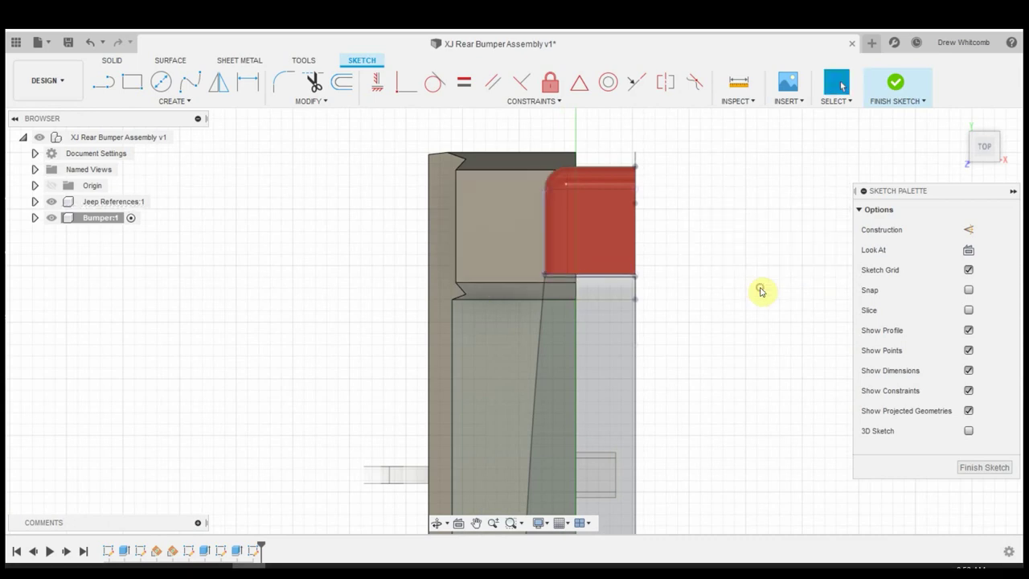
Draw a rectangle over the bumper end, align its edge collinear with the red edge, raise its top, and finish
key(r)
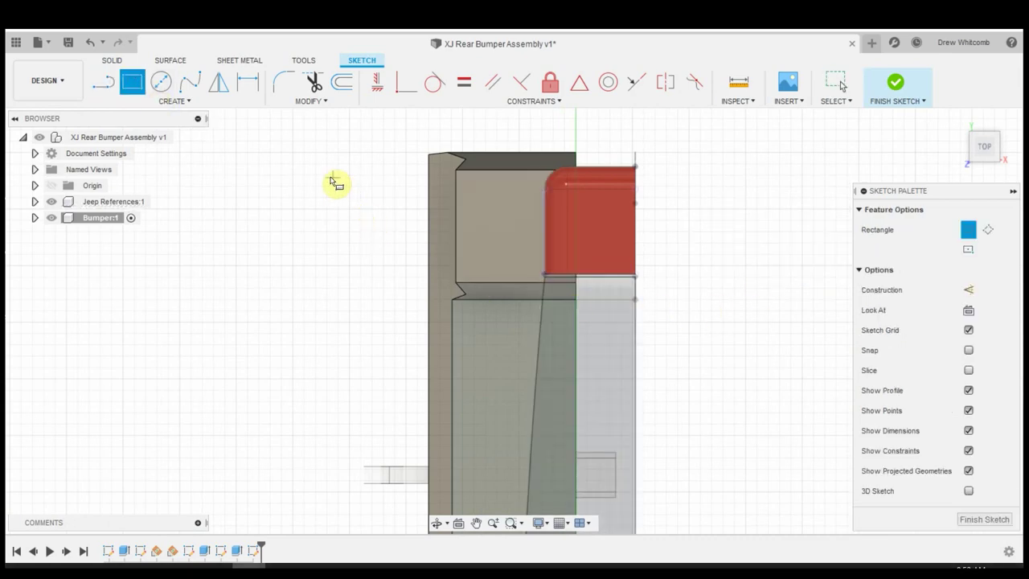
click(327, 175)
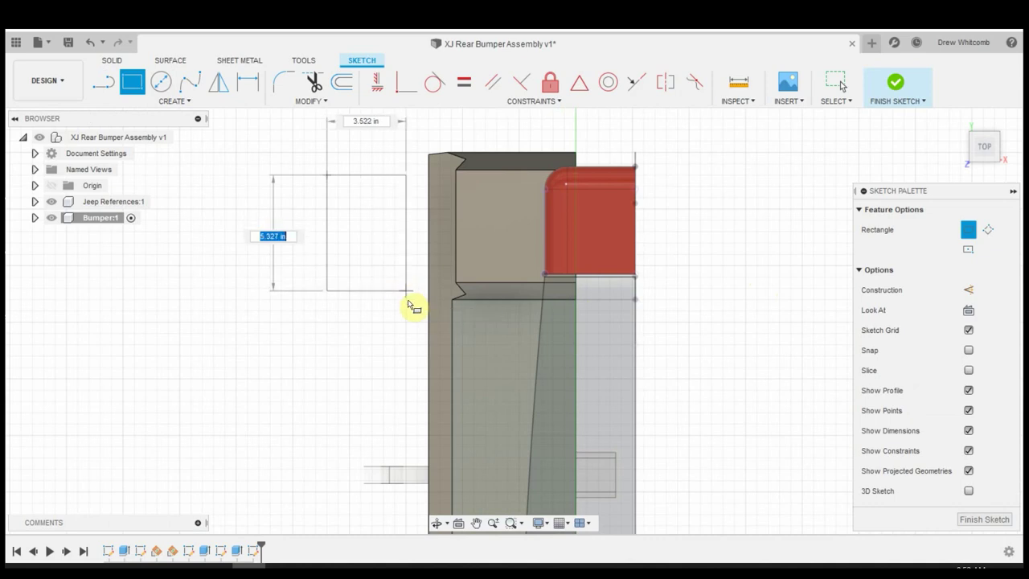
click(443, 322)
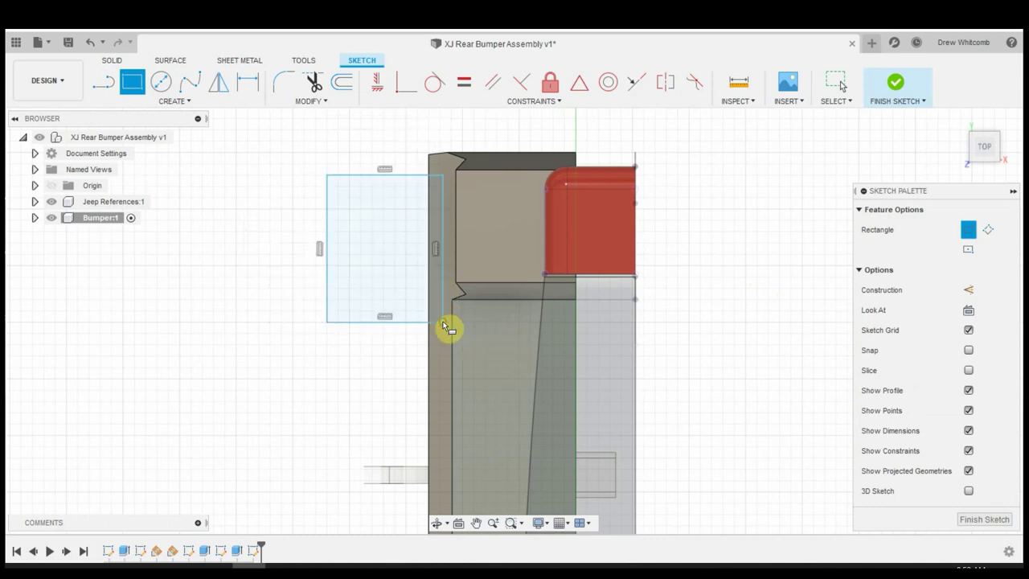
key(Escape)
click(633, 82)
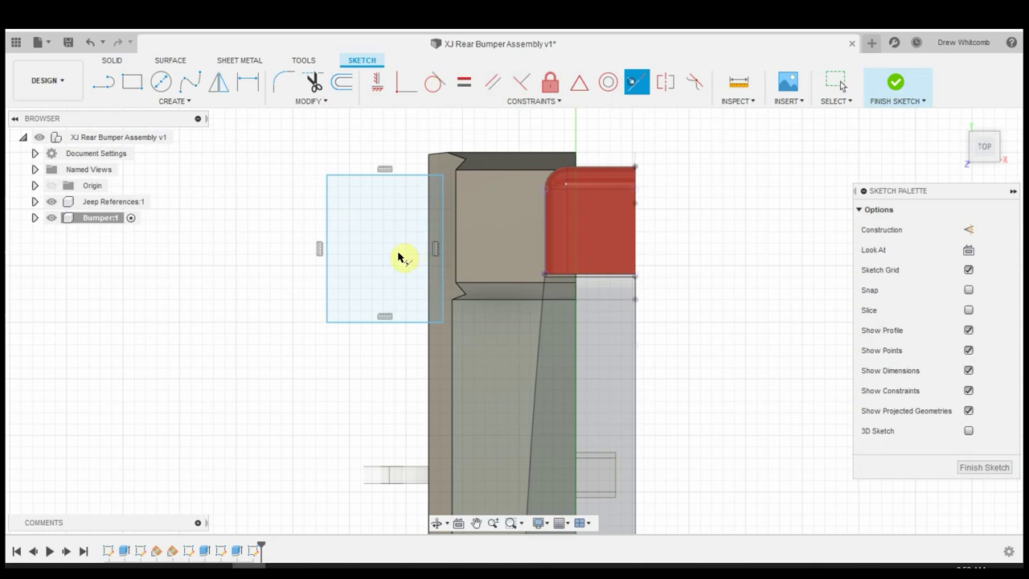
click(443, 224)
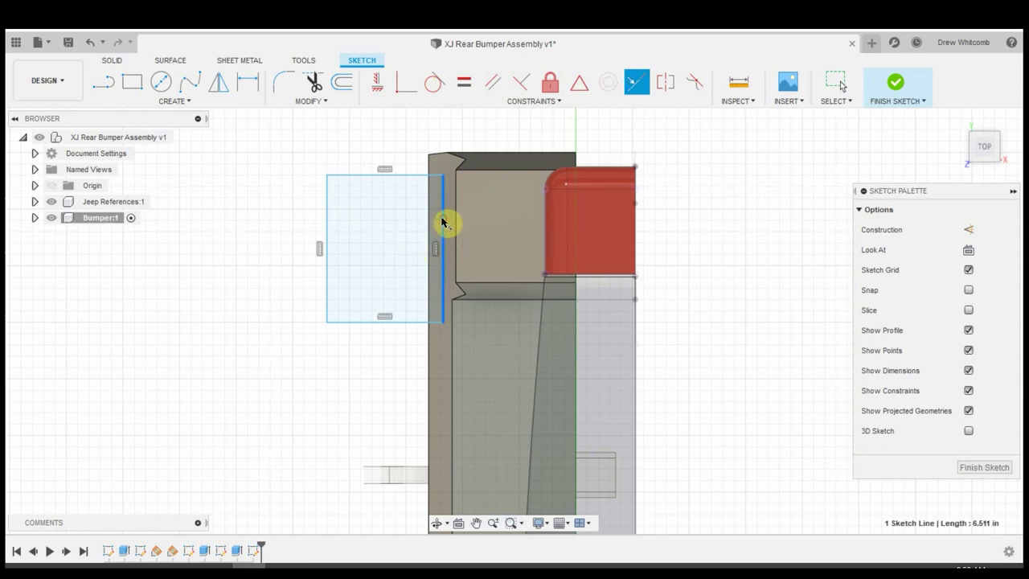
click(546, 228)
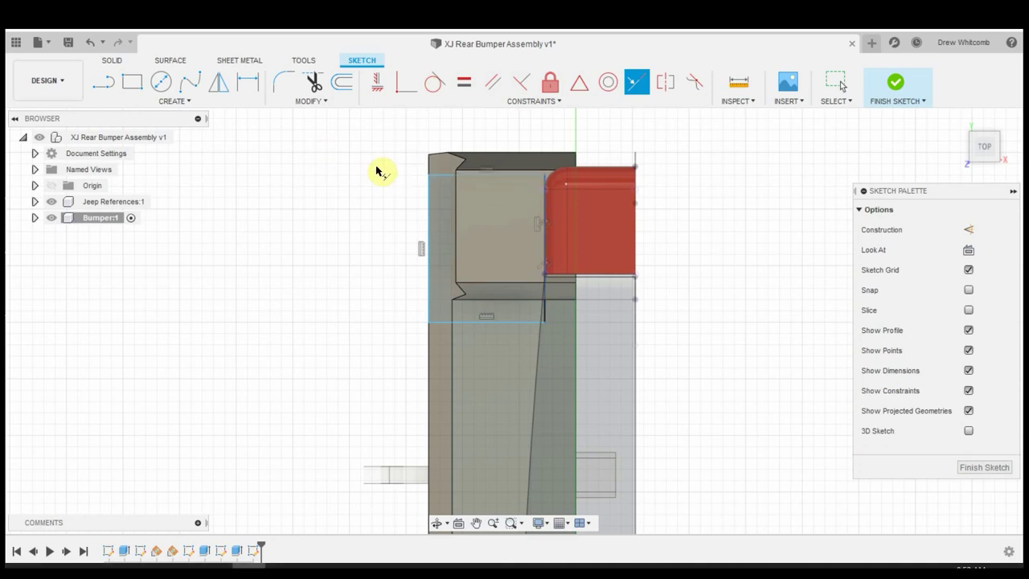
key(Escape)
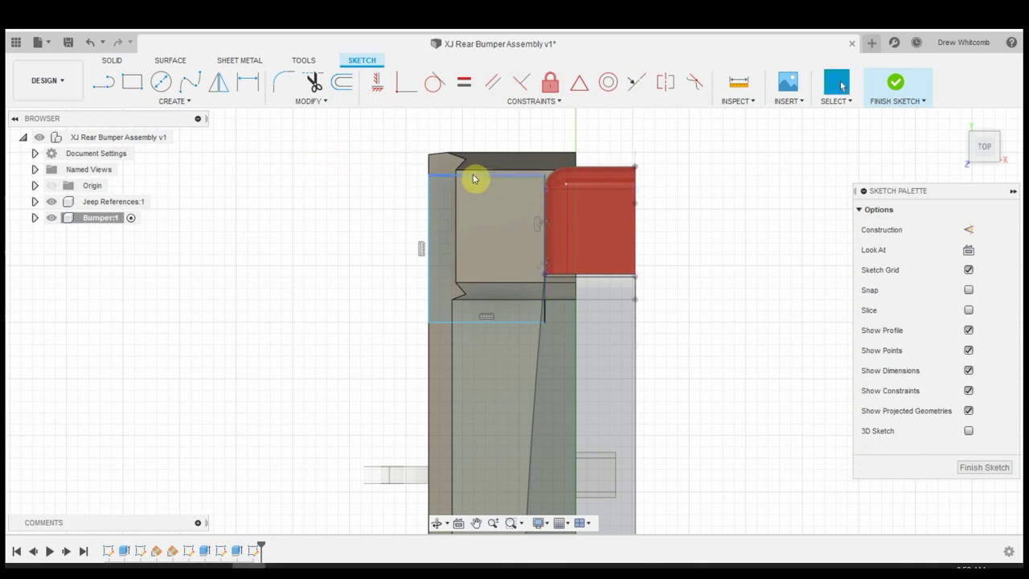
drag(474, 176, 477, 138)
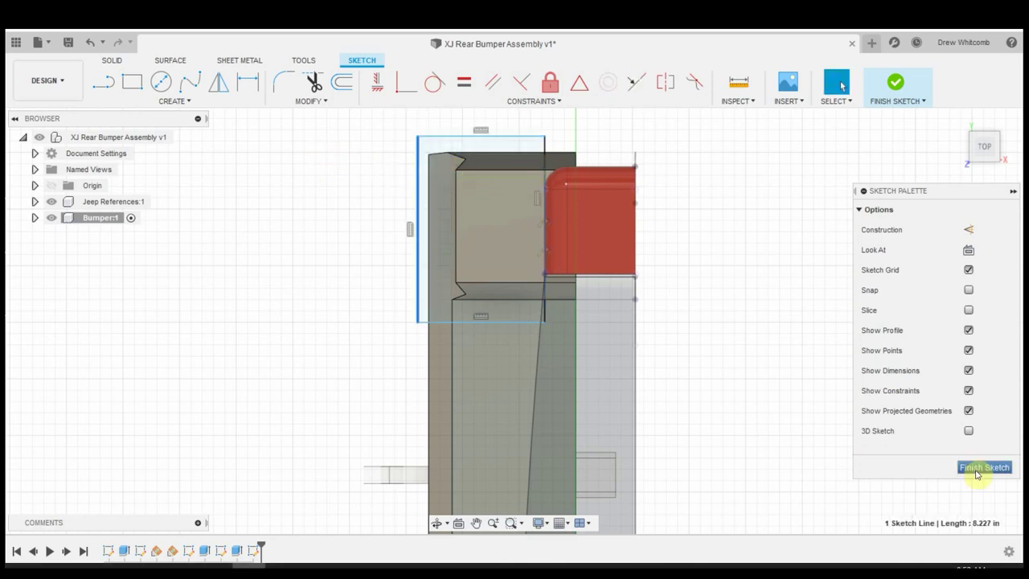
click(982, 467)
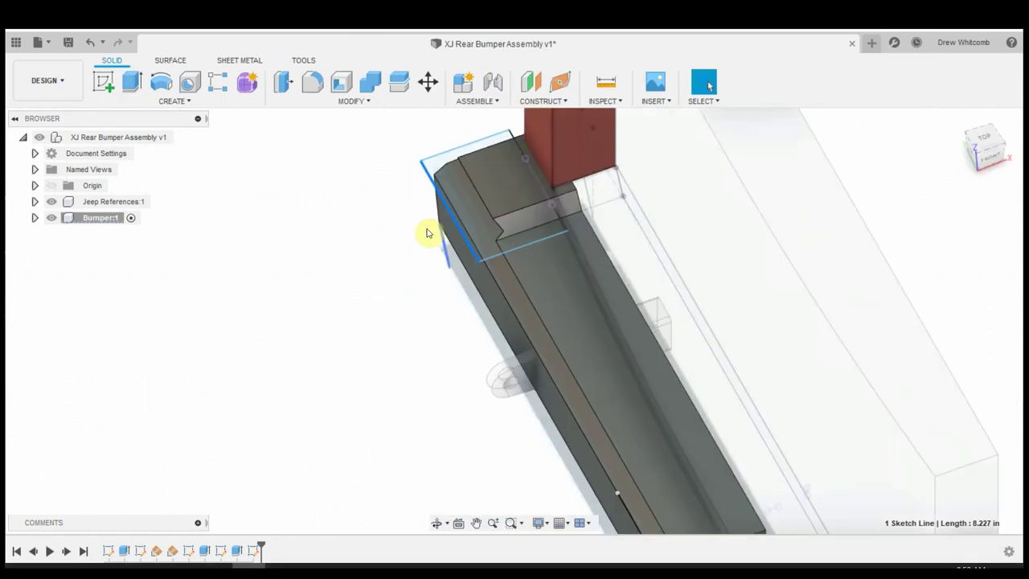
Extrude the rectangle as a 1.609 in cut, notching the bumper end's top beneath the red rail
click(131, 81)
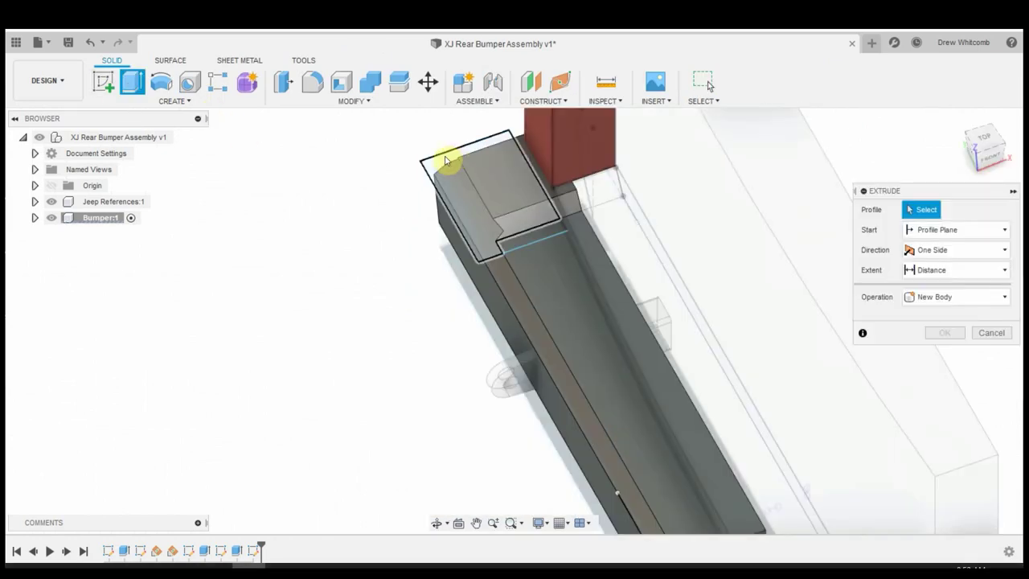
click(452, 191)
drag(494, 193, 489, 177)
shift+middle_drag(457, 287, 556, 426)
key(Return)
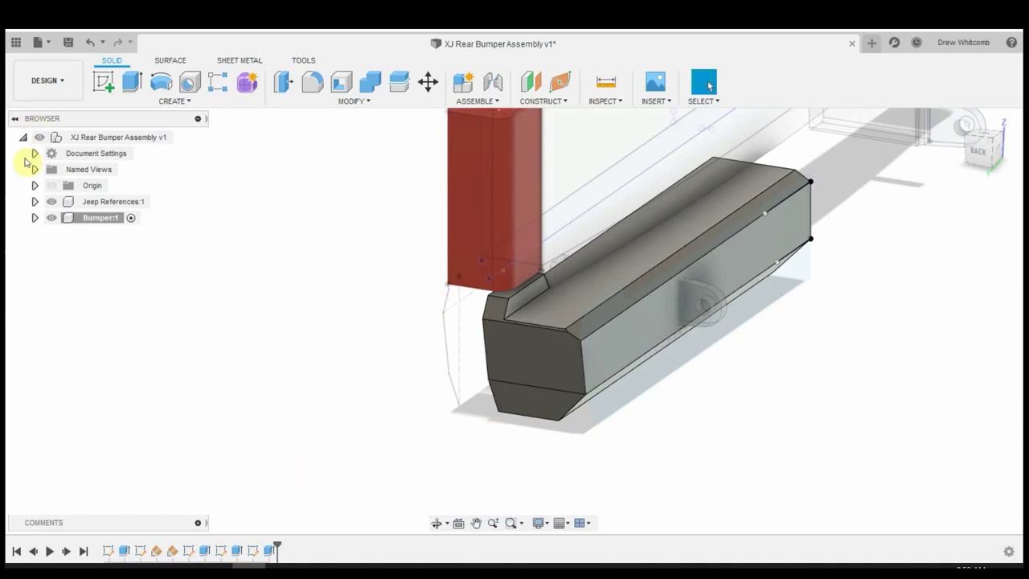
Redefine Sketch1's plane onto a red reference part face and inspect the rebuilt bumper beam
click(36, 218)
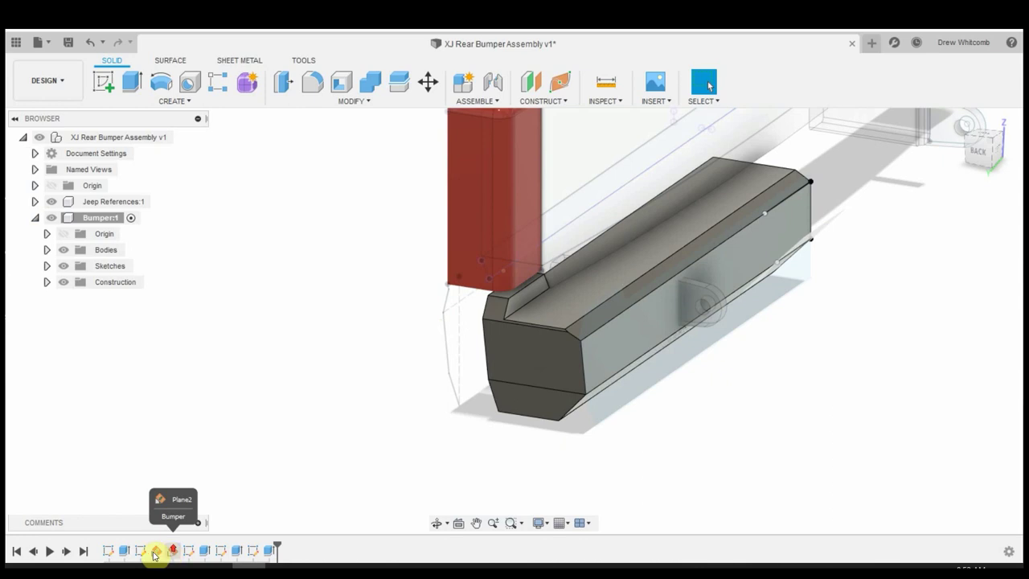
right_click(109, 551)
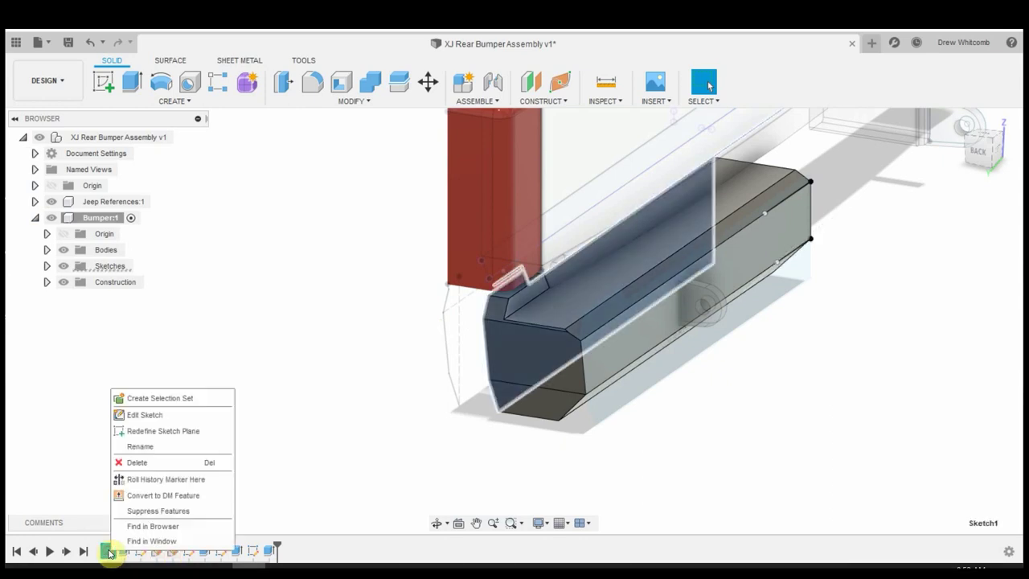
click(165, 432)
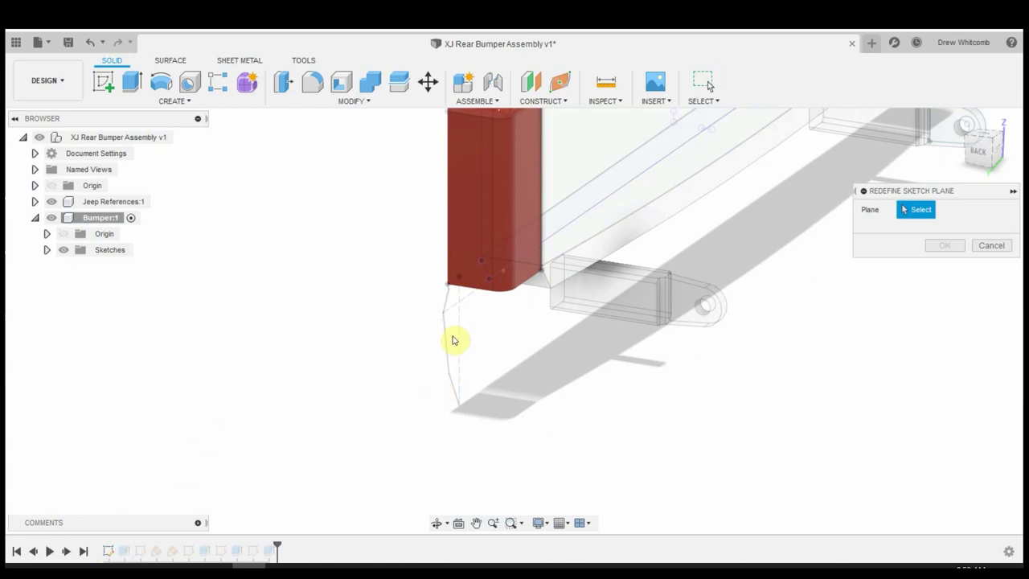
shift+middle_drag(411, 276, 446, 240)
click(443, 231)
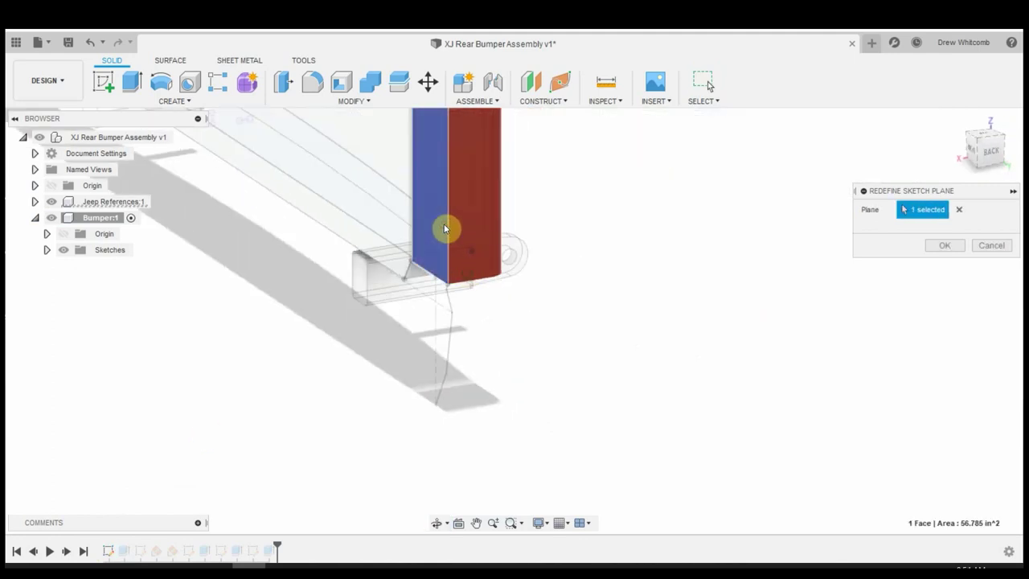
click(944, 245)
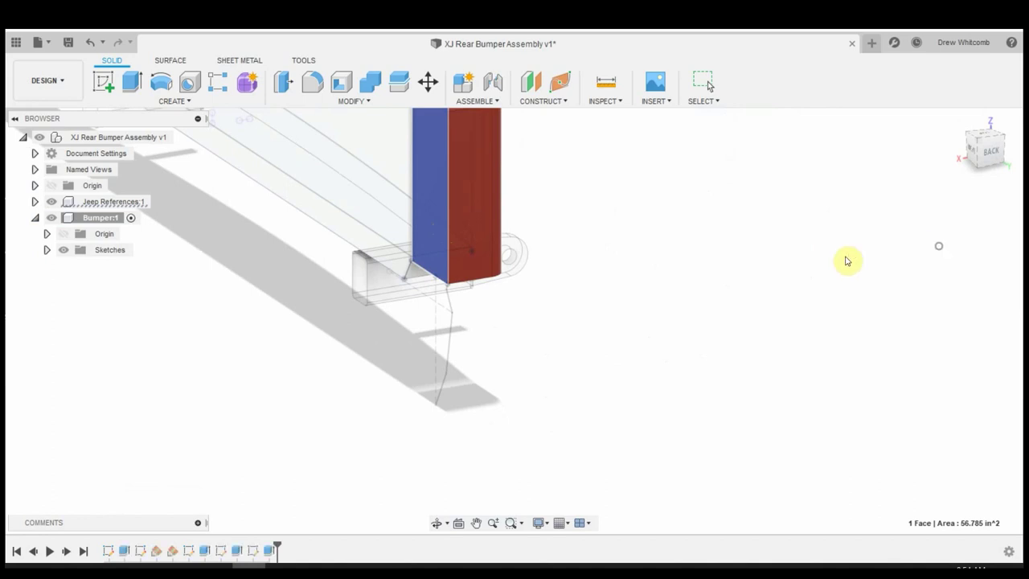
mouse_move(616, 297)
shift+middle_down()
mouse_move(576, 287)
mouse_move(605, 291)
shift+middle_up()
shift+middle_drag(584, 324, 687, 391)
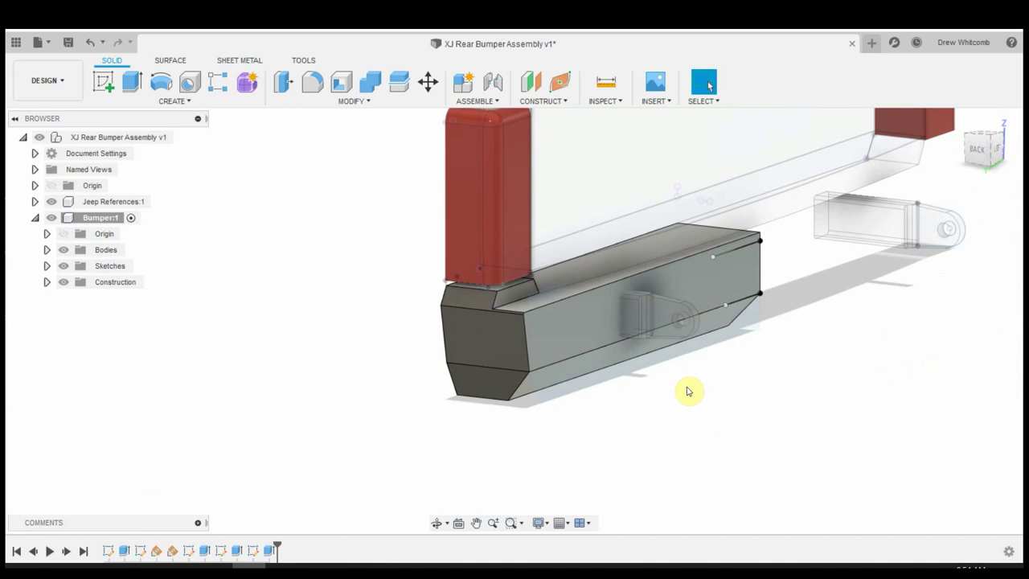
scroll(385, 324, up, 5)
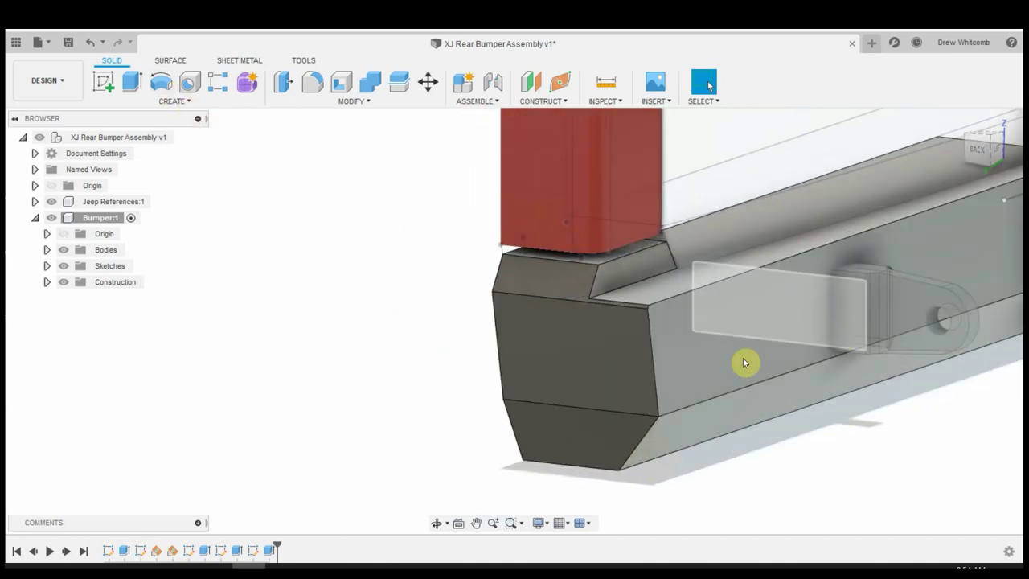
middle_drag(568, 381, 463, 340)
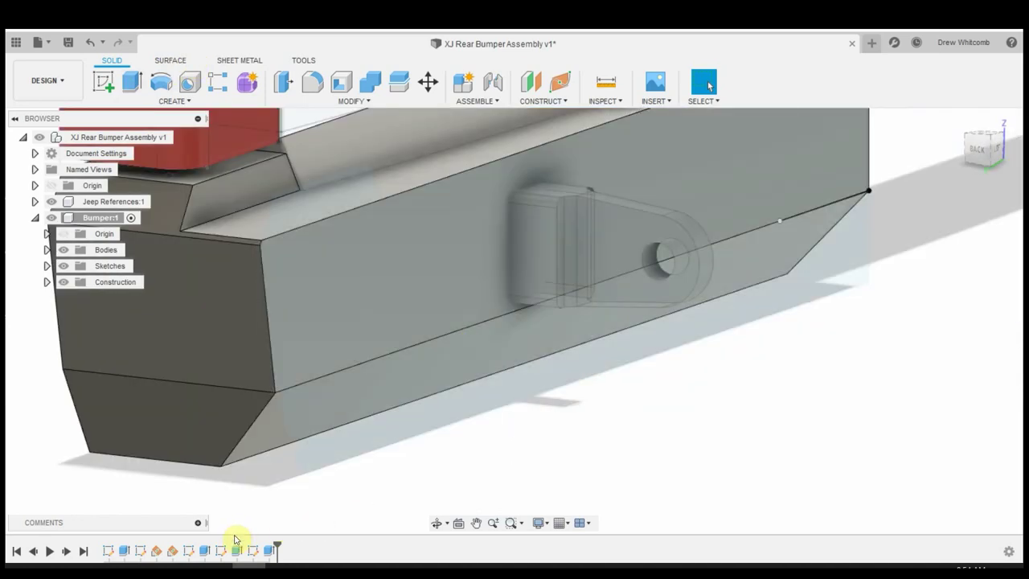
scroll(579, 302, down, 4)
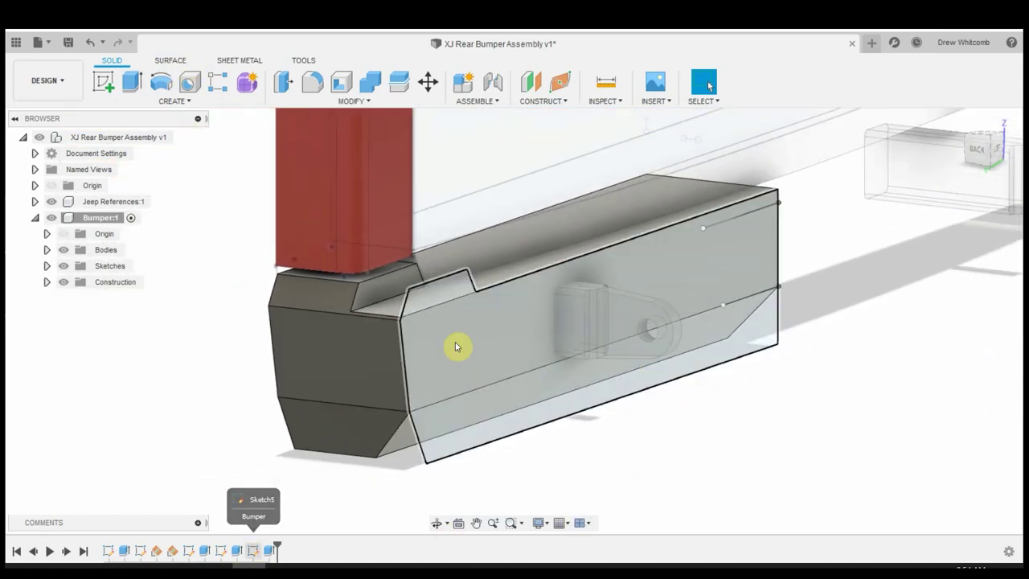
Edit Sketch2, project the hinge's short edge, and draw a 7.319 in vertical line from it
right_click(147, 554)
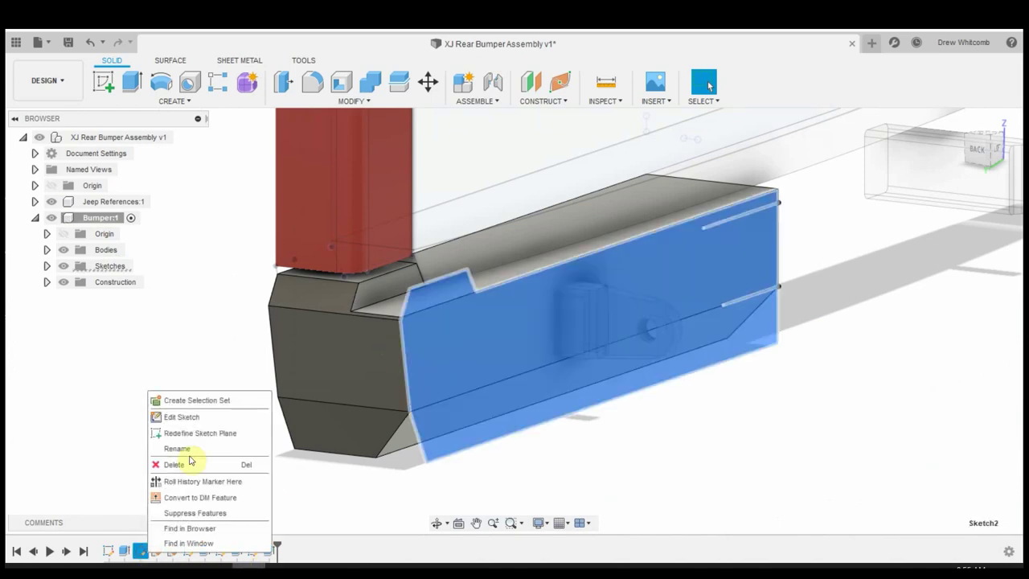
click(213, 416)
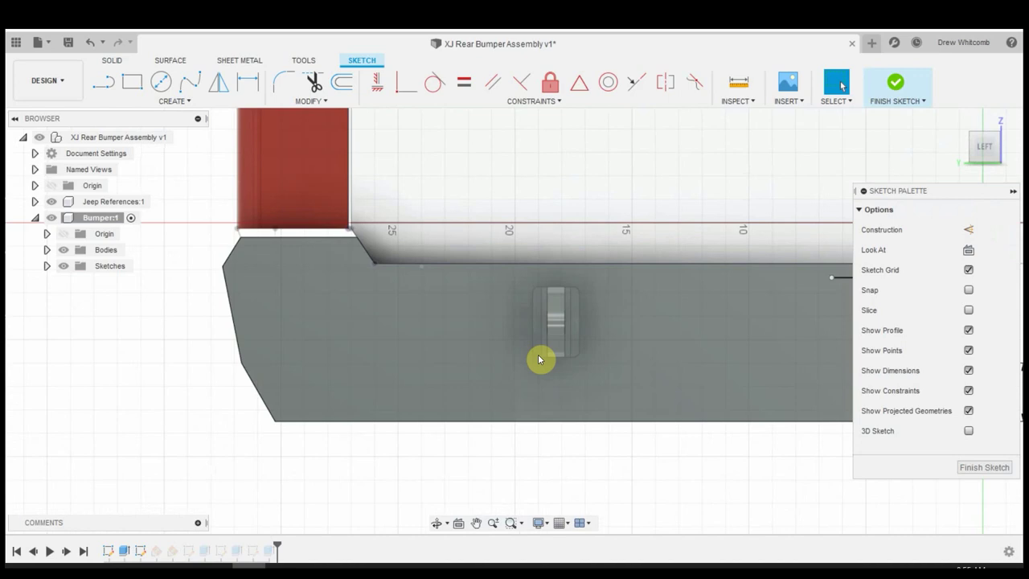
key(p)
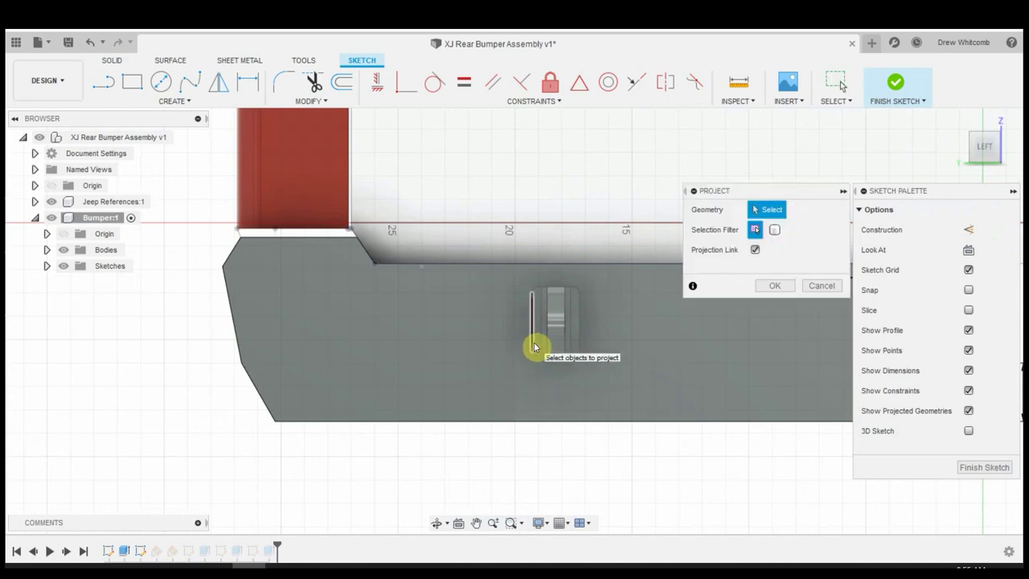
click(532, 346)
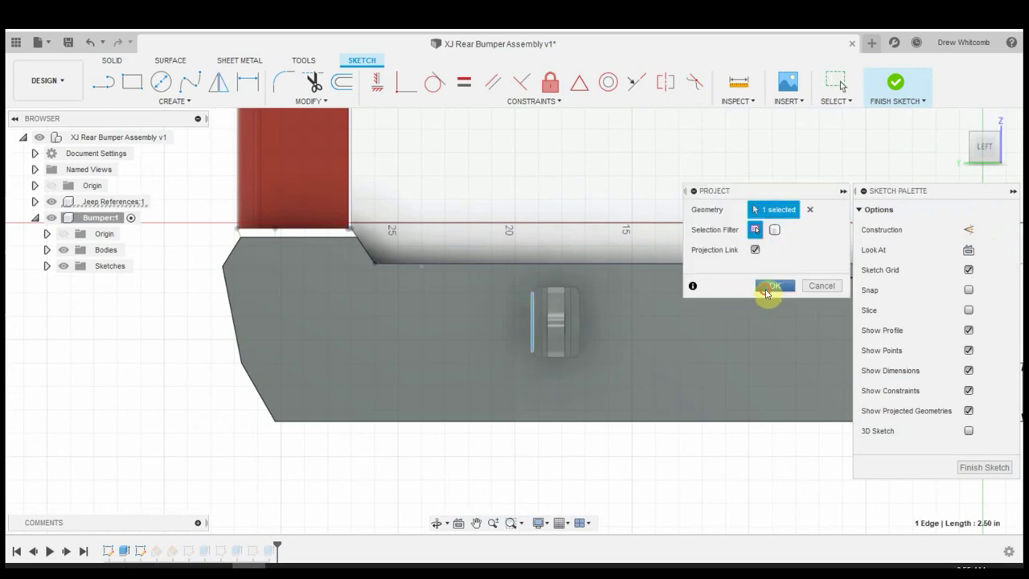
click(769, 288)
click(103, 81)
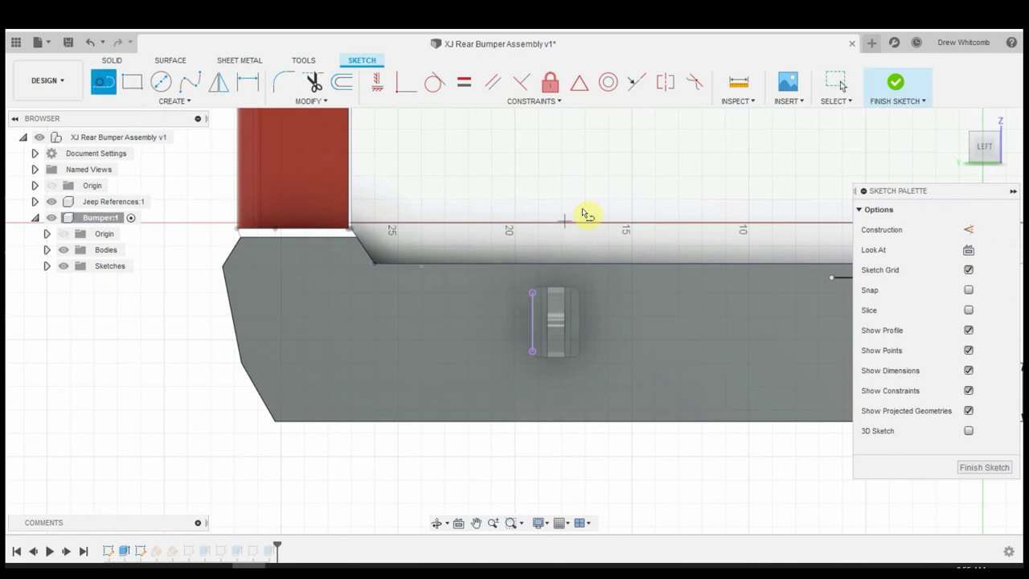
click(537, 320)
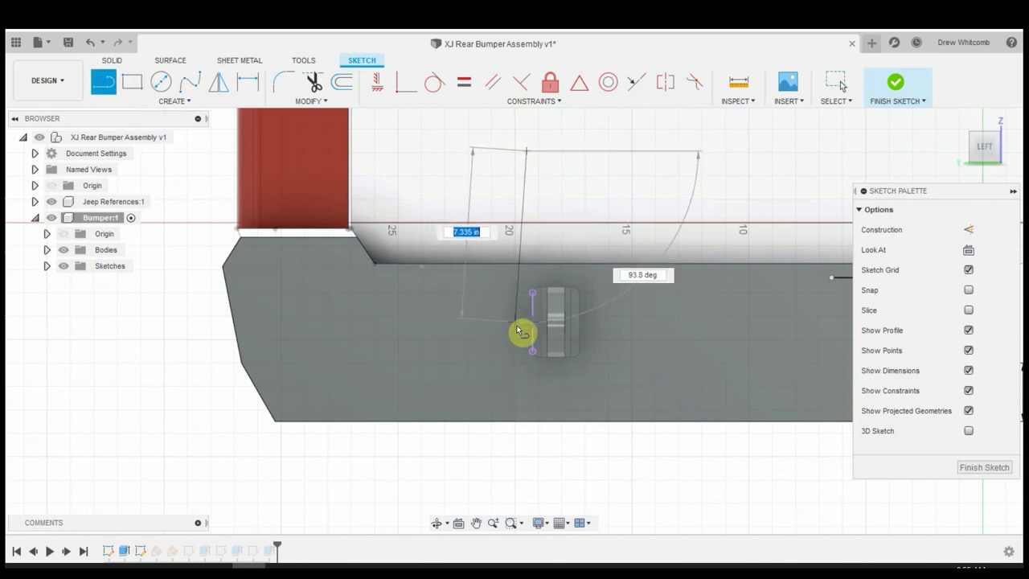
key(Return)
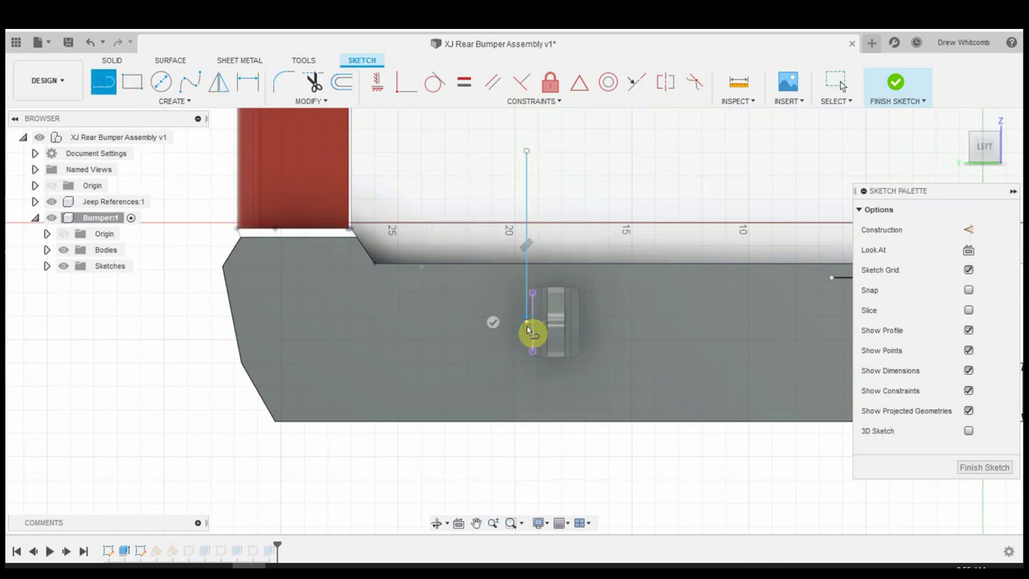
key(Escape)
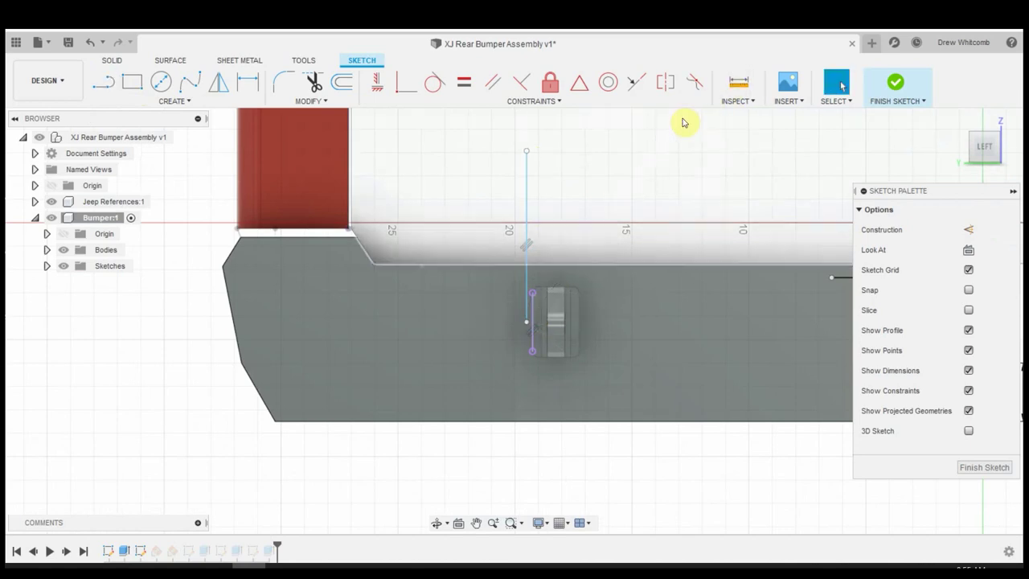
Constrain the vertical line to the projected edge's midpoint and slide it down across the bumper face
click(635, 82)
click(527, 207)
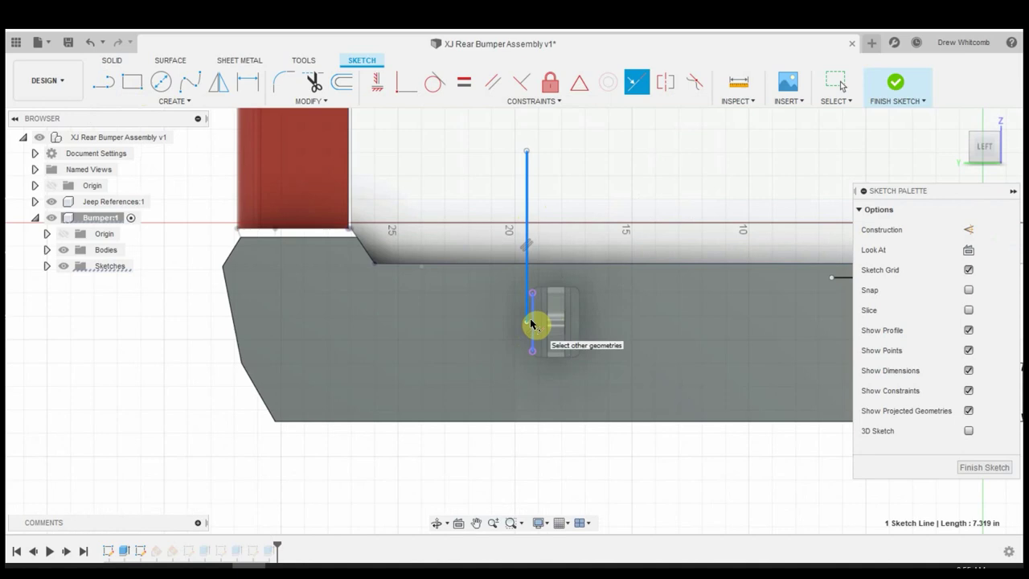
click(530, 323)
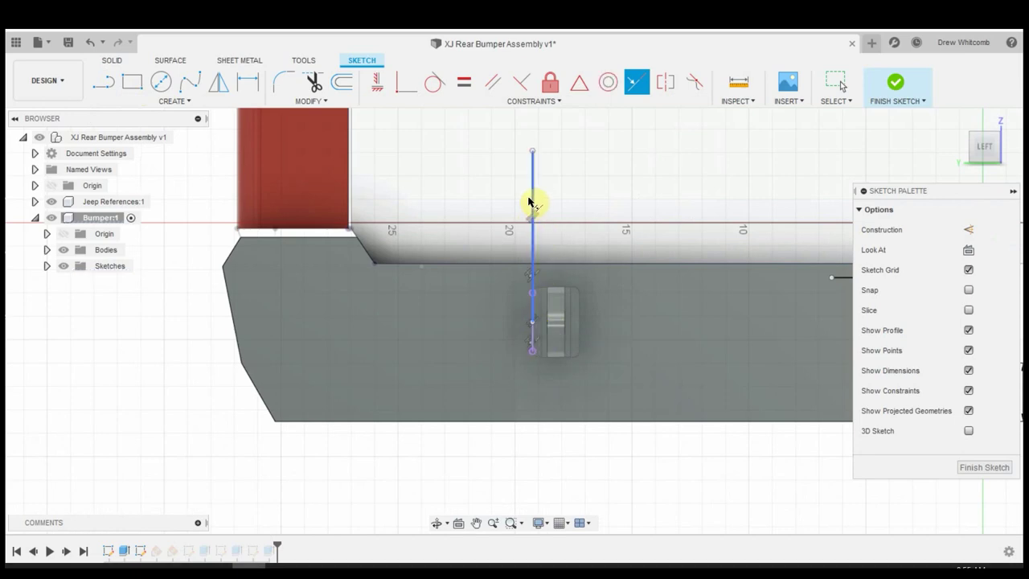
key(Escape)
drag(532, 198, 524, 301)
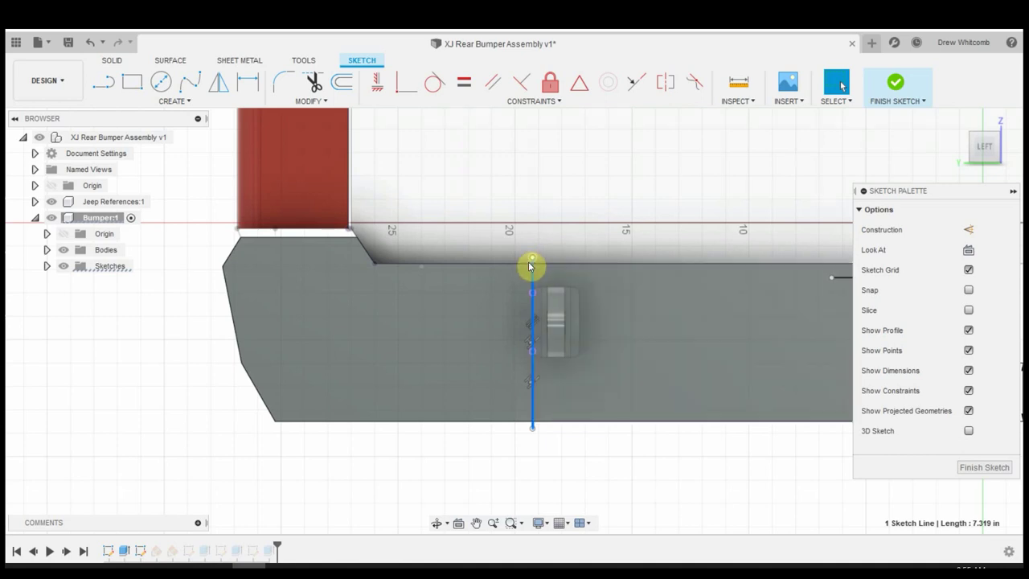
Project the bumper edges and trim the line stub above the bumper edge
key(p)
click(526, 277)
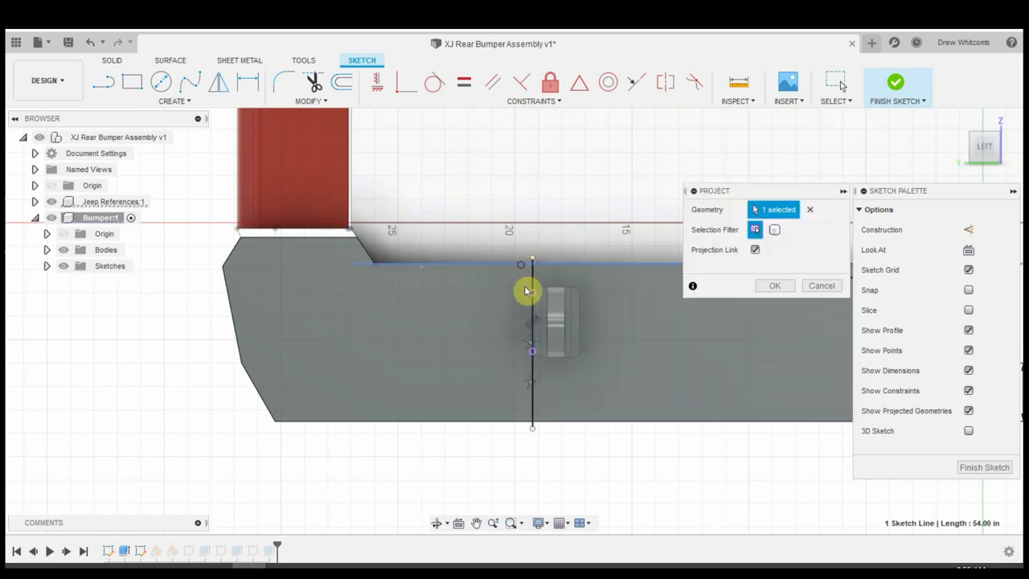
key(Return)
scroll(527, 241, up, 5)
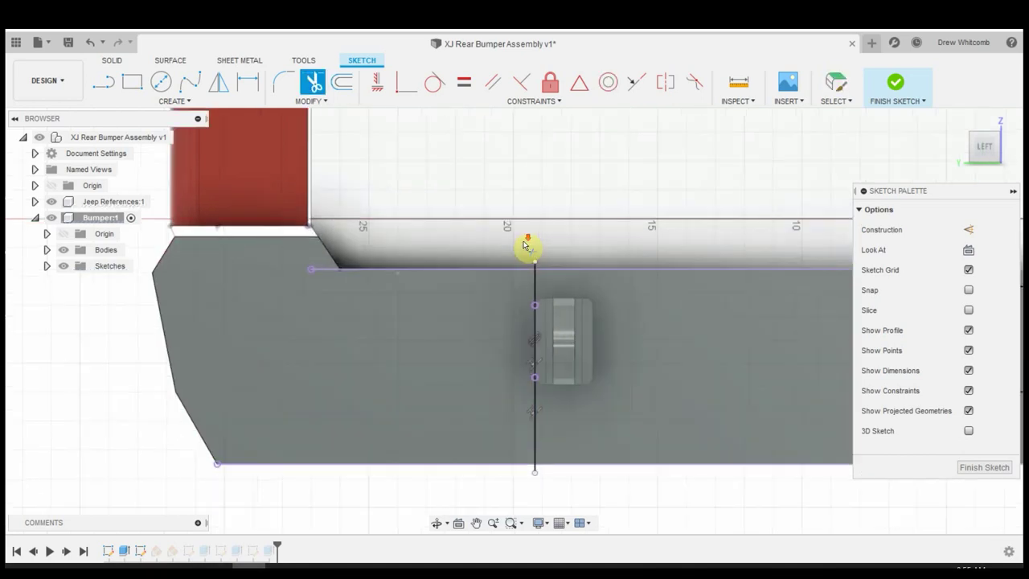
key(t)
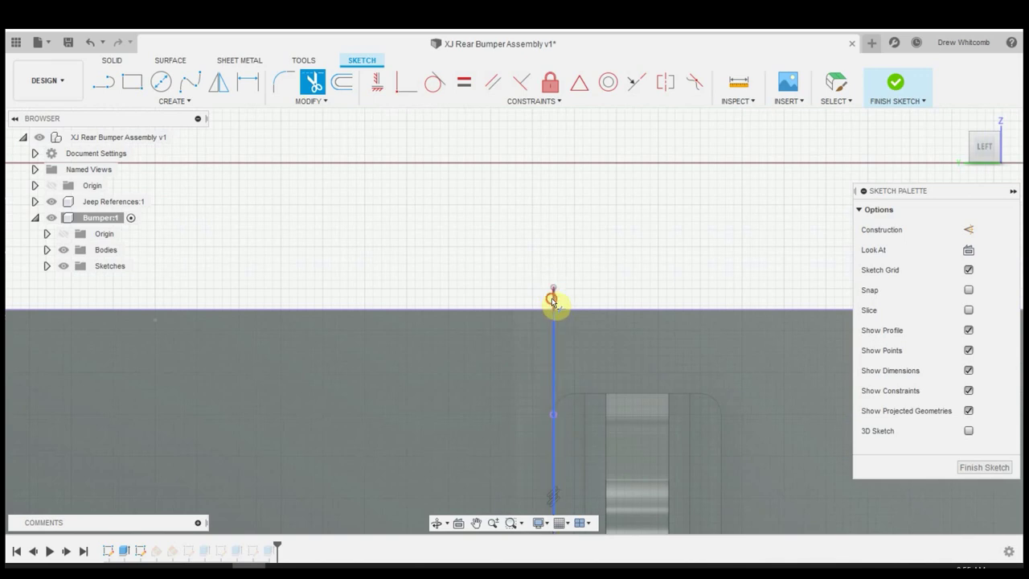
click(553, 301)
scroll(562, 243, down, 3)
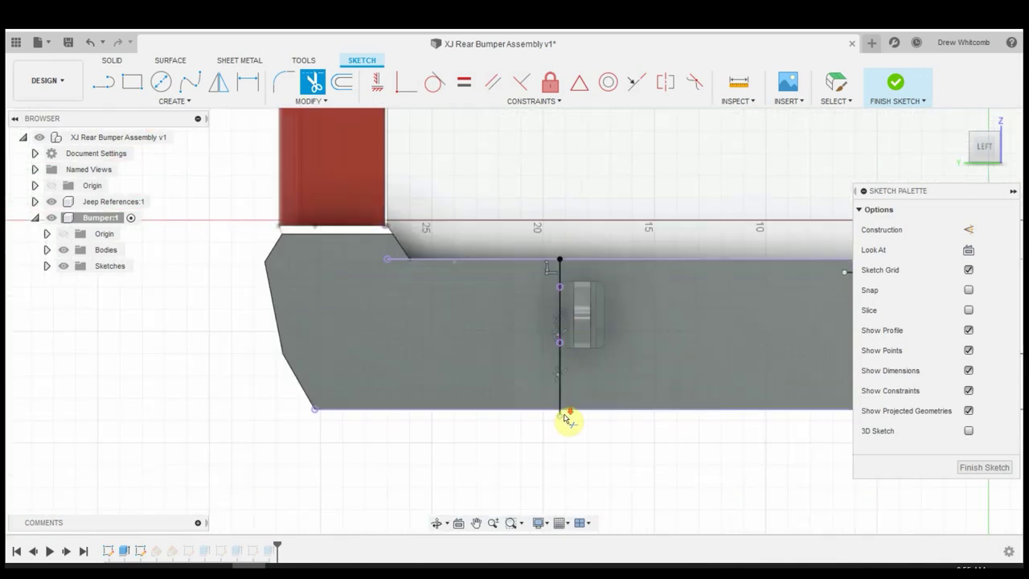
scroll(565, 417, up, 5)
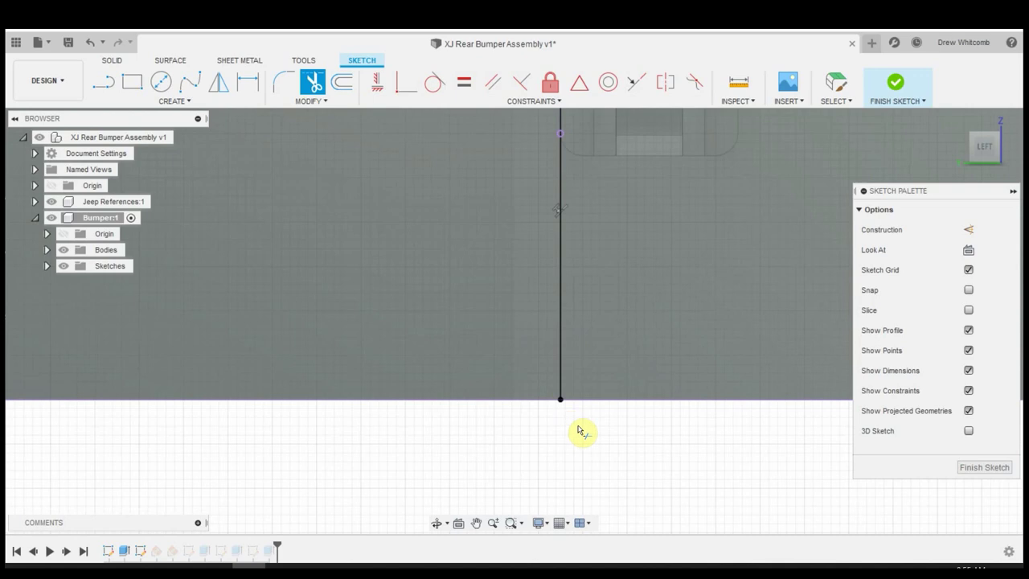
scroll(583, 429, down, 3)
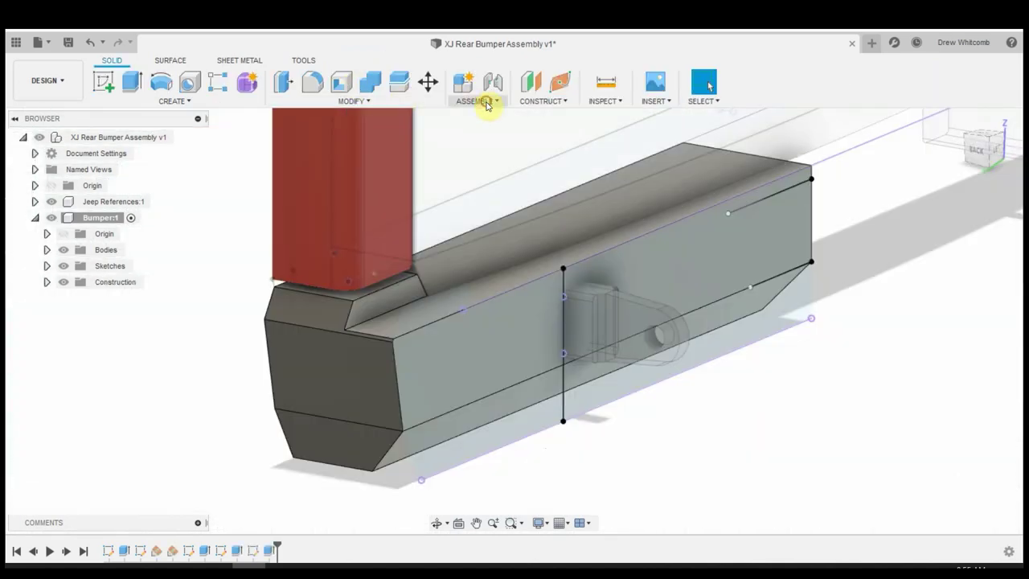
Create a three-point plane through the bumper corner vertex and two points on the vertical line
click(486, 102)
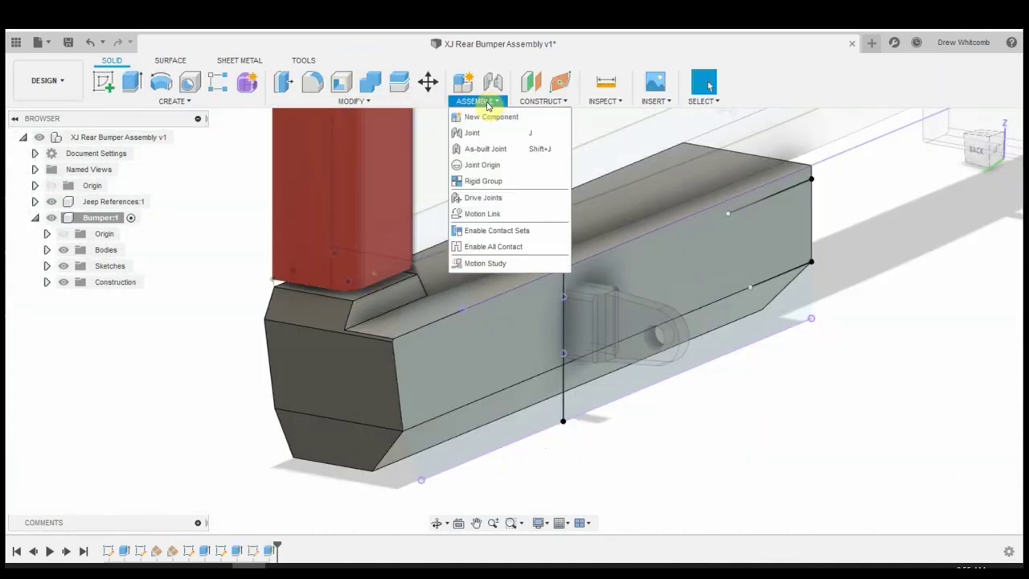
click(536, 101)
click(538, 101)
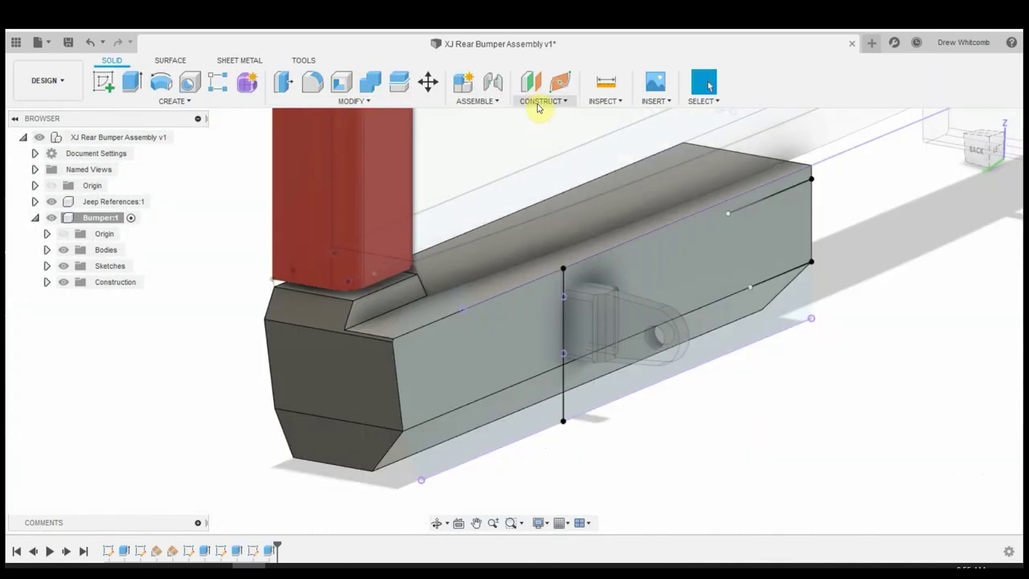
click(540, 101)
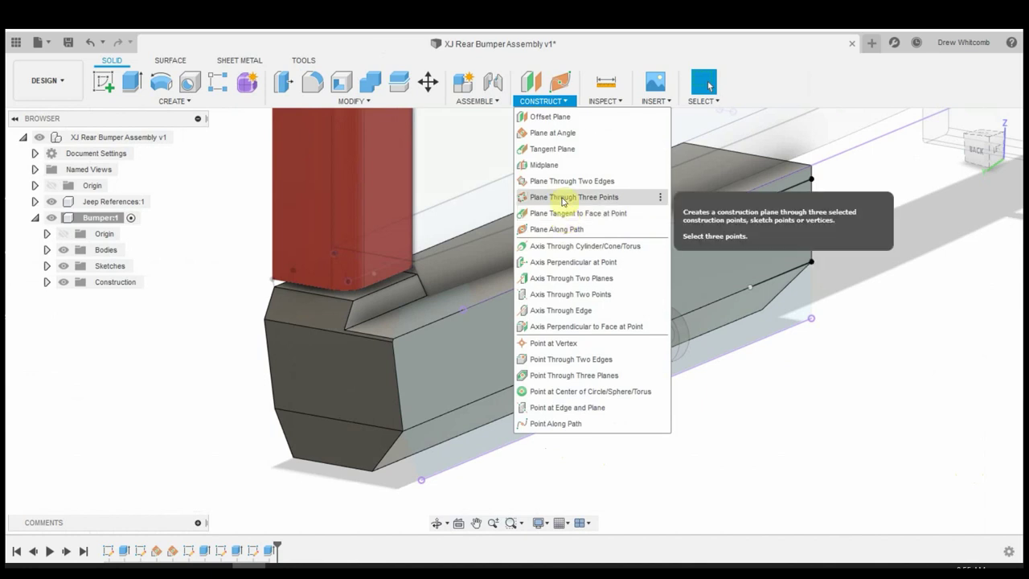
click(562, 198)
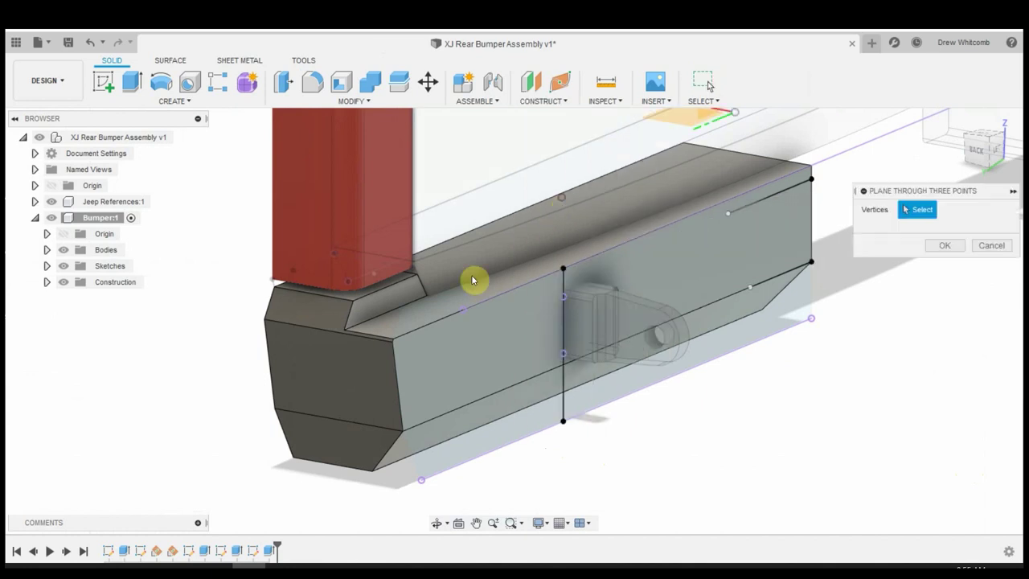
click(346, 331)
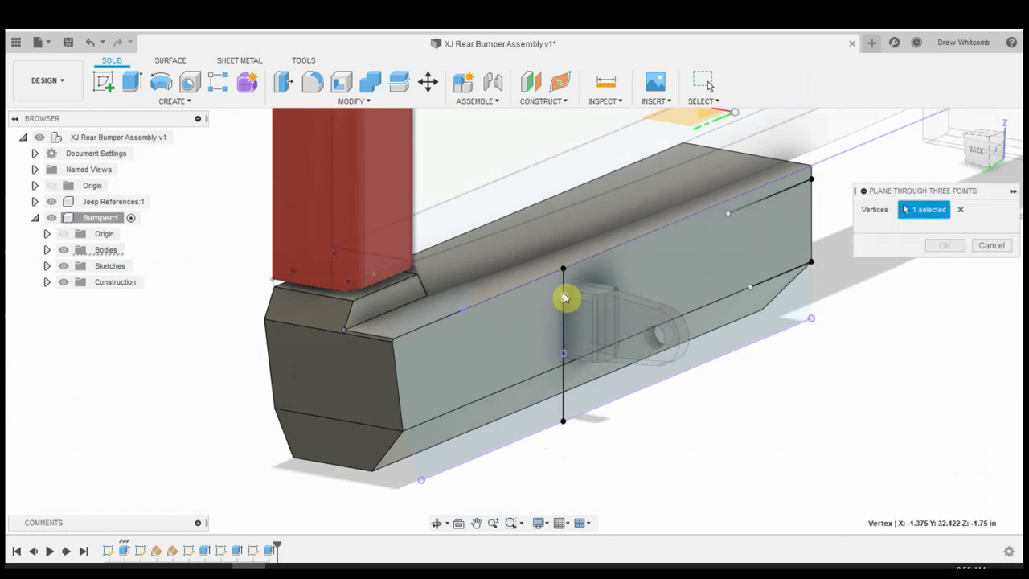
click(564, 271)
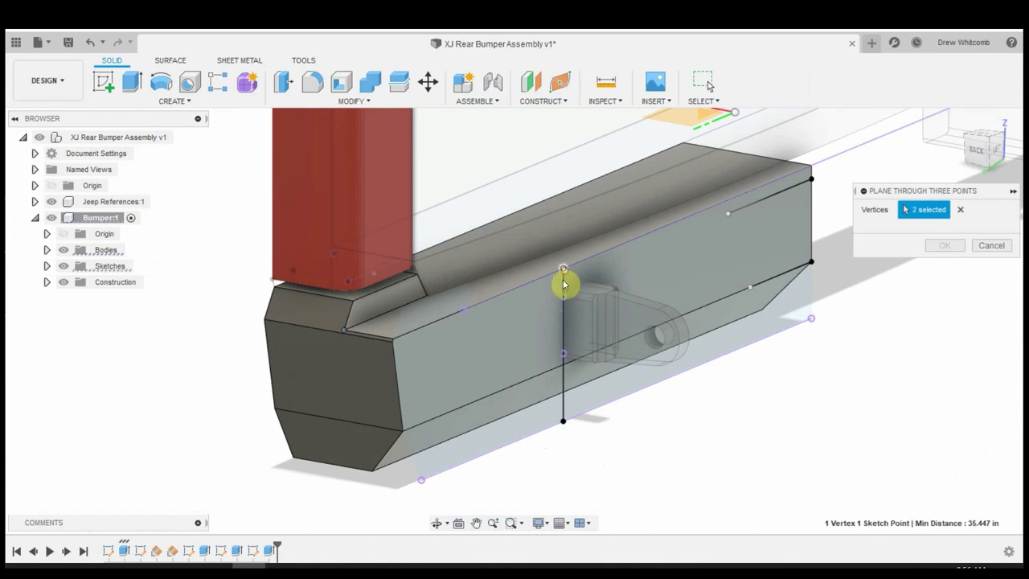
click(562, 356)
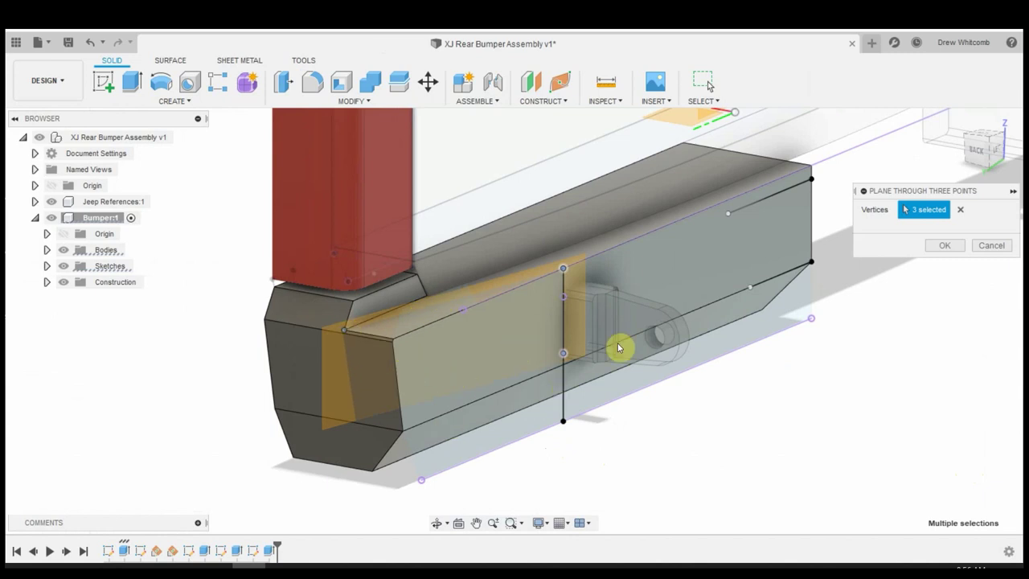
click(948, 241)
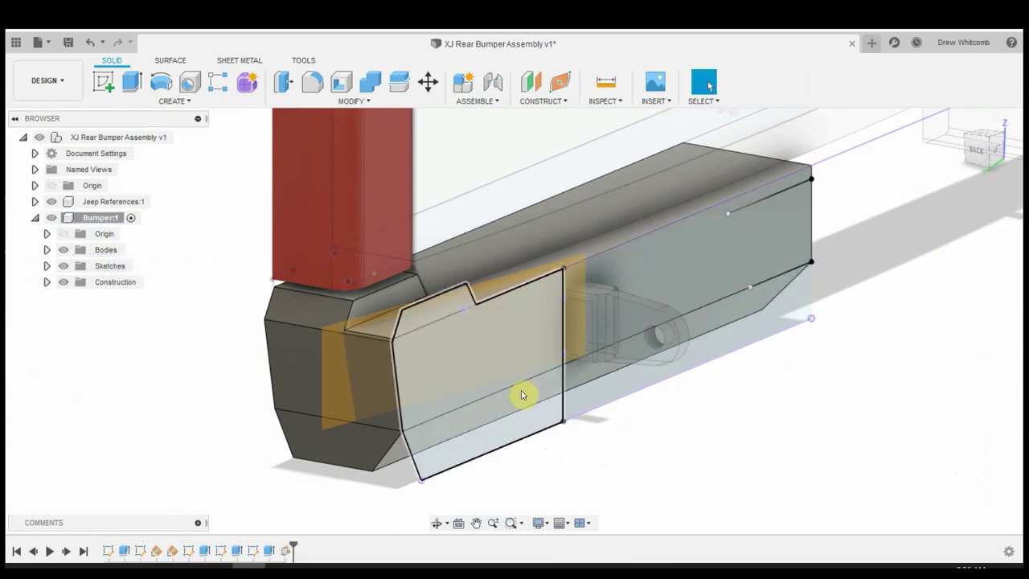
click(113, 80)
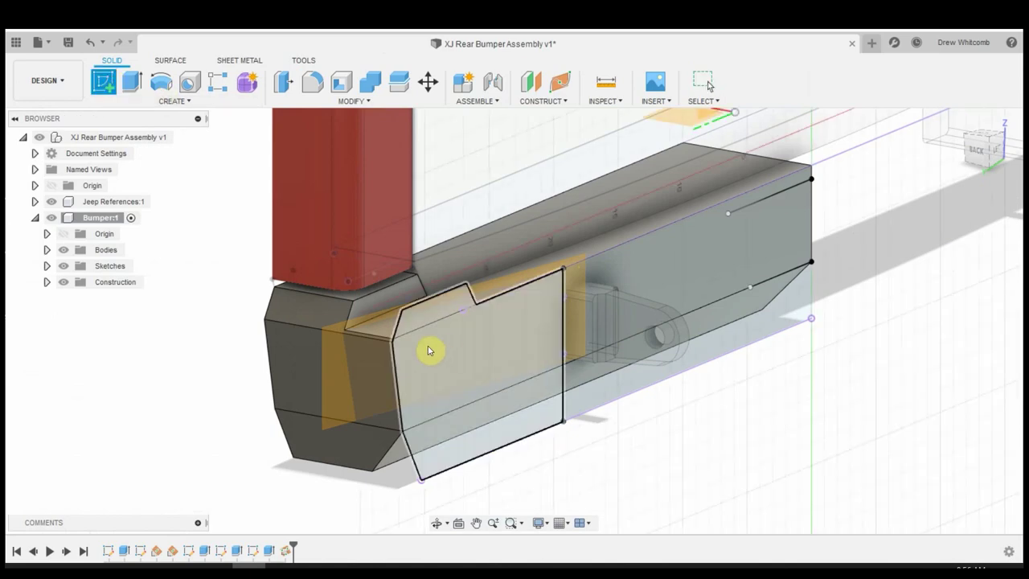
Sketch a rectangle on the new construction plane spanning above and below the bumper end
click(340, 360)
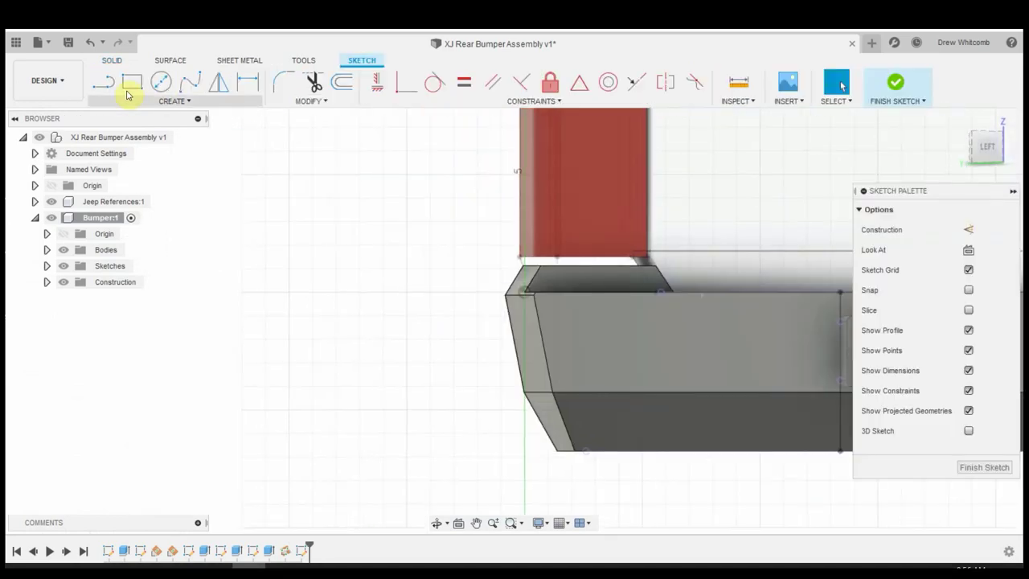
click(132, 82)
scroll(402, 264, down, 4)
click(379, 234)
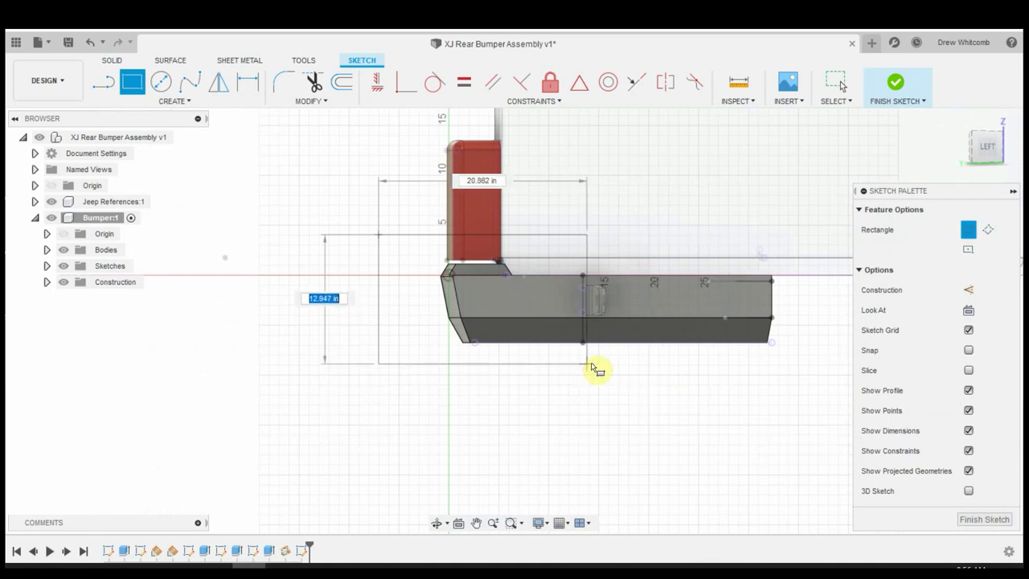
click(592, 363)
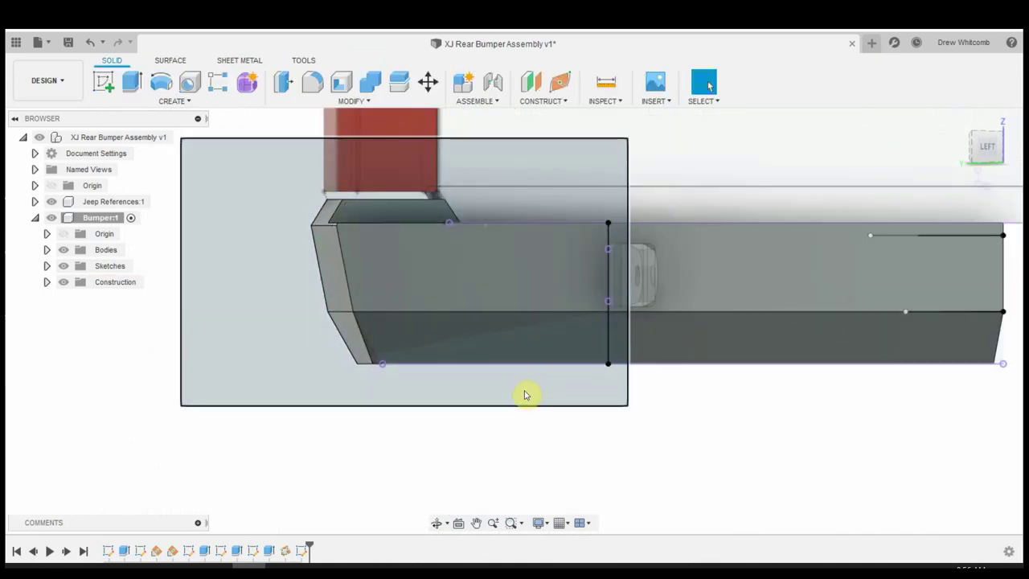
Extrude the rectangle as a -4.444 in cut, excluding the DS D Ring from the cut
key(e)
click(409, 282)
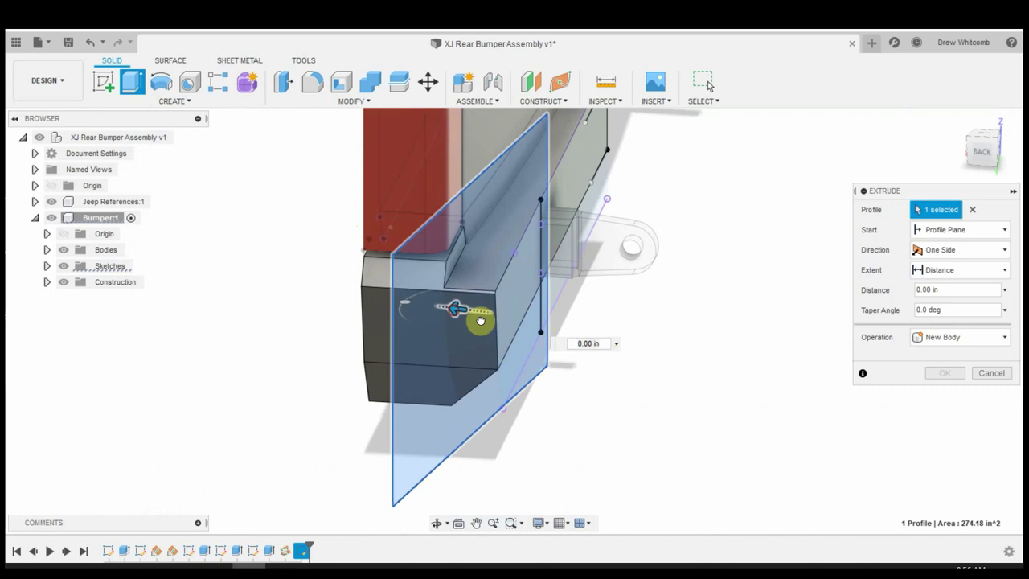
drag(480, 320, 532, 346)
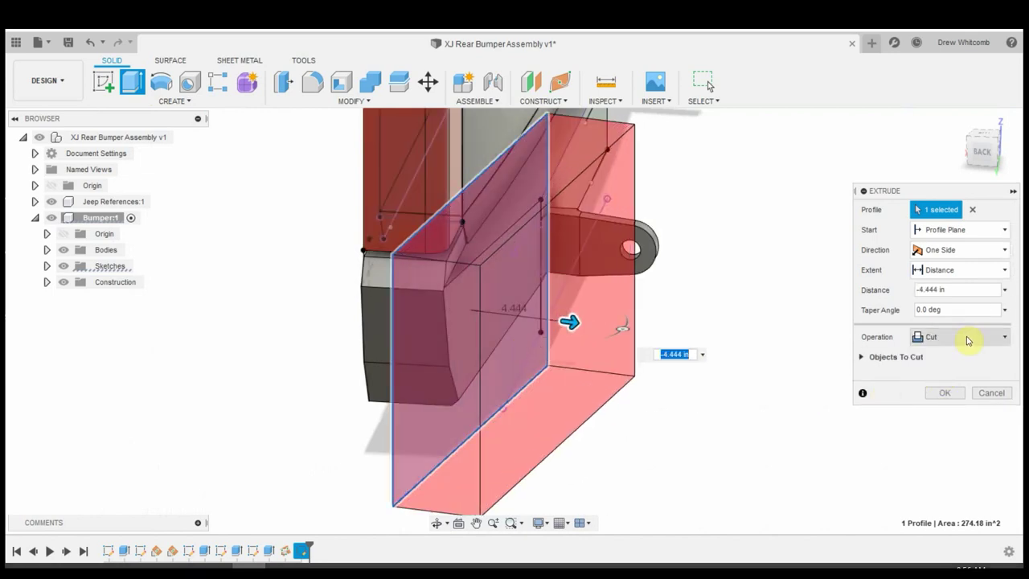
click(860, 358)
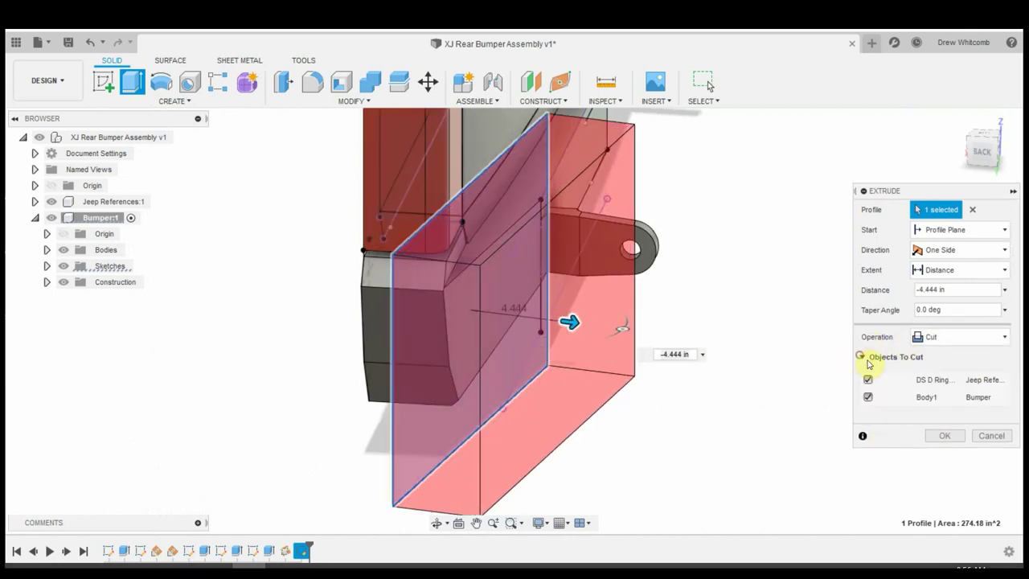
click(866, 379)
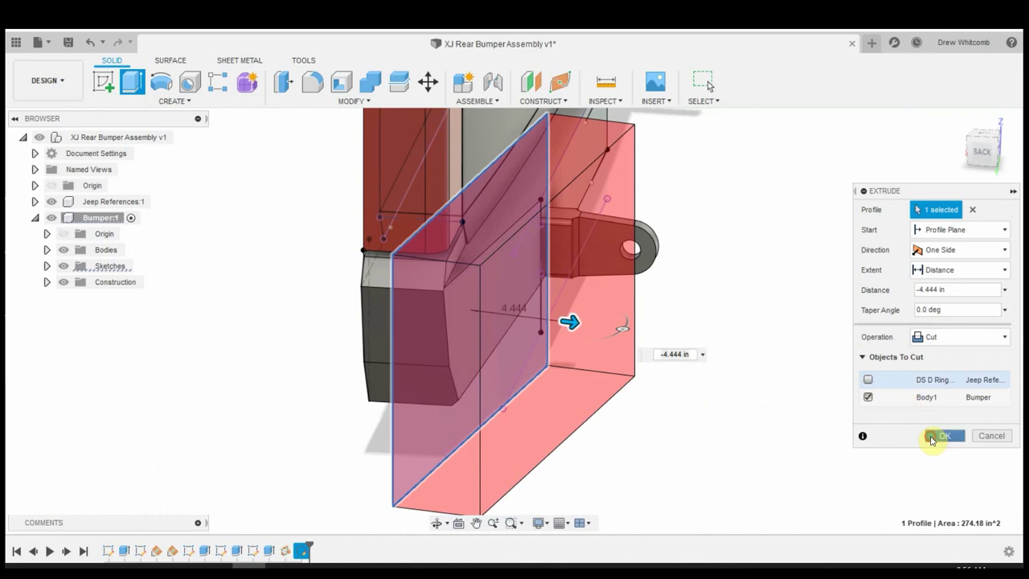
click(945, 435)
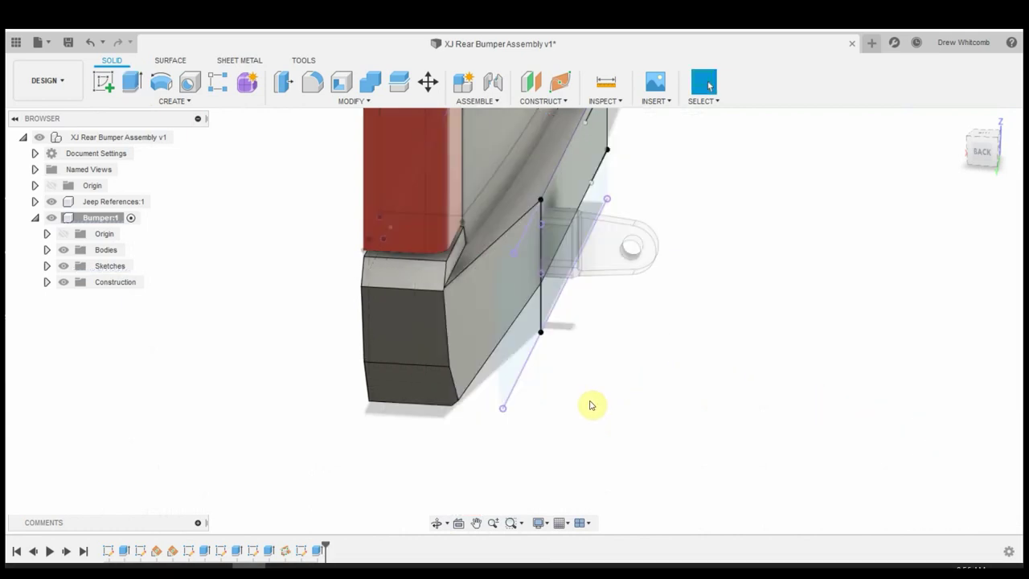
Edit Extrude1 to lengthen its distance from 6.5 in to 8.862 in
shift+middle_drag(593, 397, 598, 394)
mouse_move(665, 348)
shift+middle_down()
mouse_move(659, 319)
mouse_move(643, 353)
shift+middle_up()
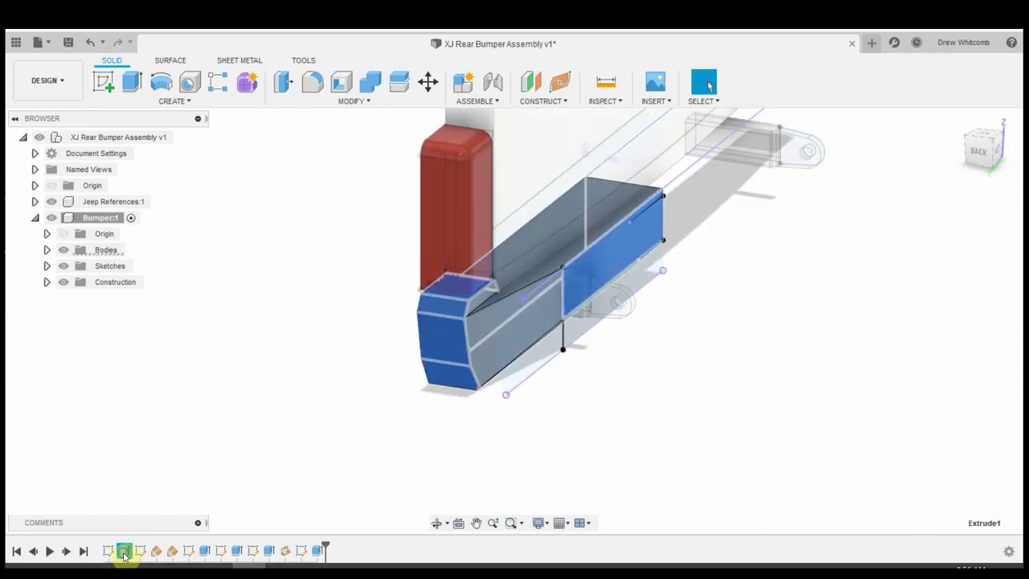
right_click(124, 551)
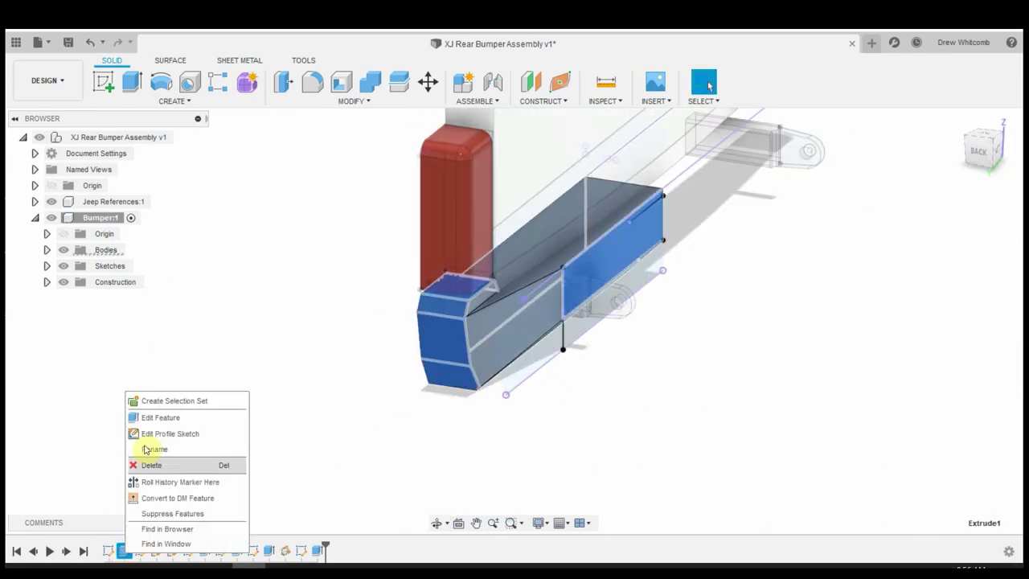
click(180, 418)
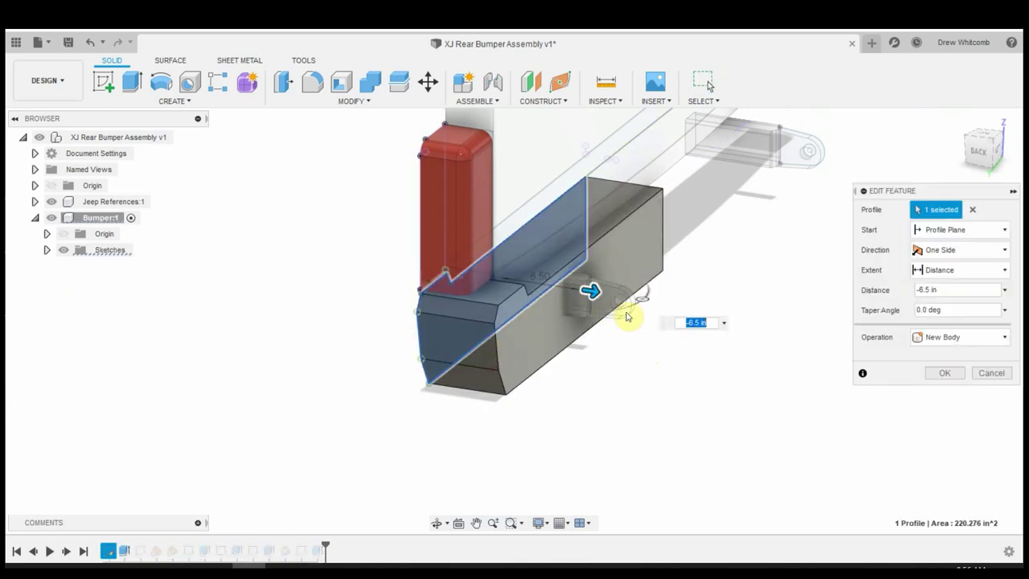
drag(592, 292, 619, 295)
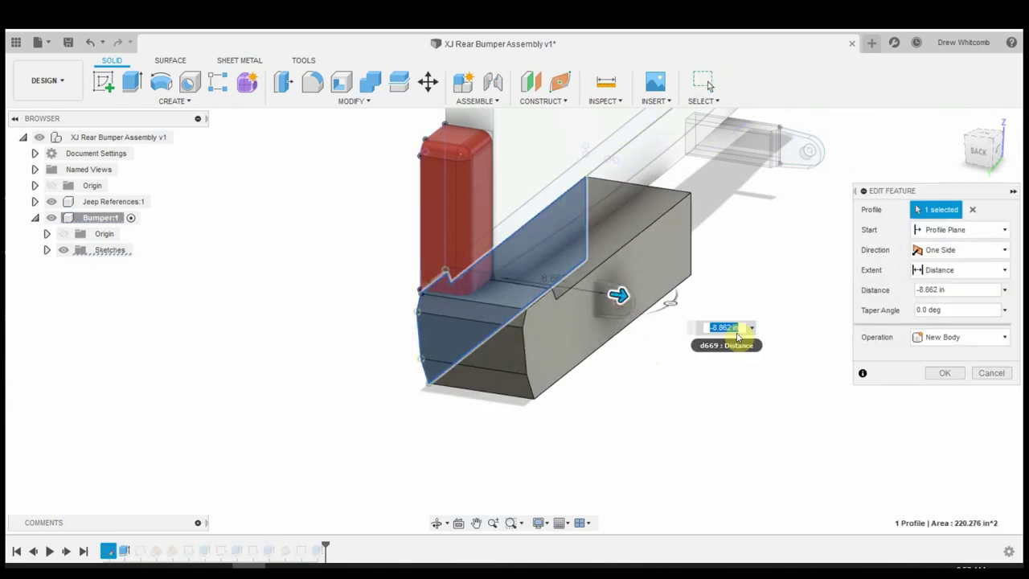
key(Return)
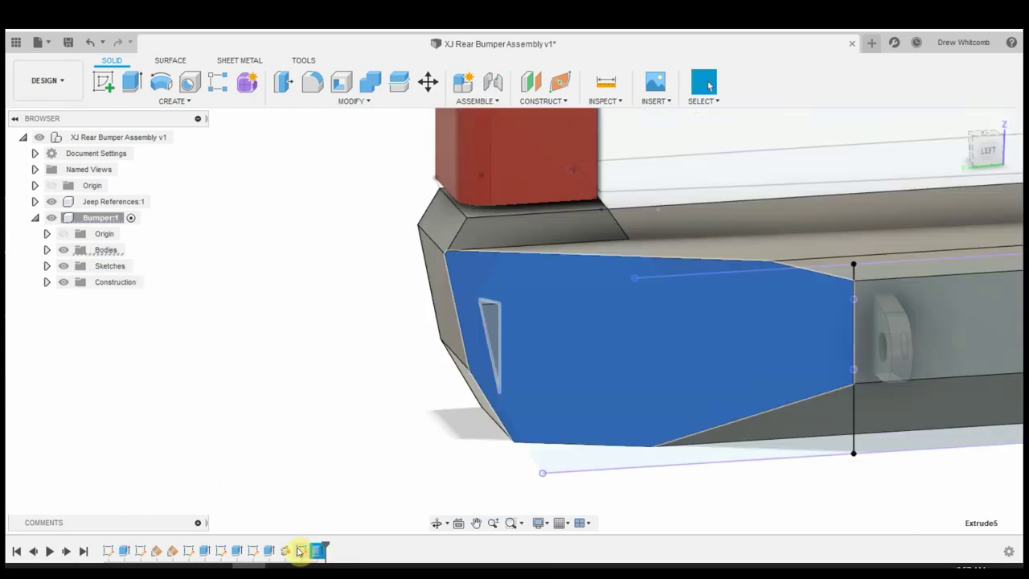
Expand the Sketches folder and hide Sketch2 so only the solid bumper shows
shift+middle_drag(439, 471, 515, 340)
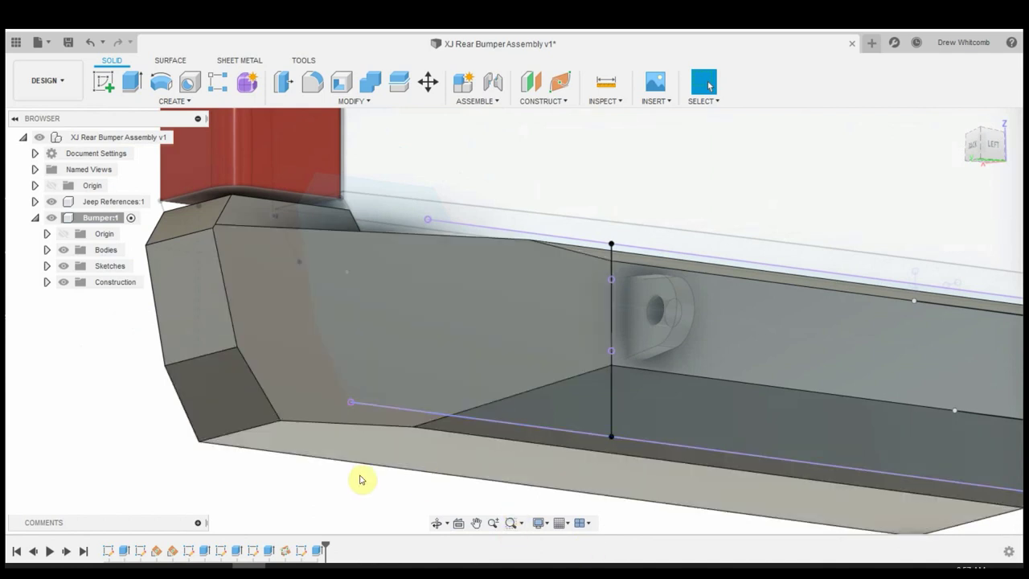
middle_drag(361, 477, 415, 477)
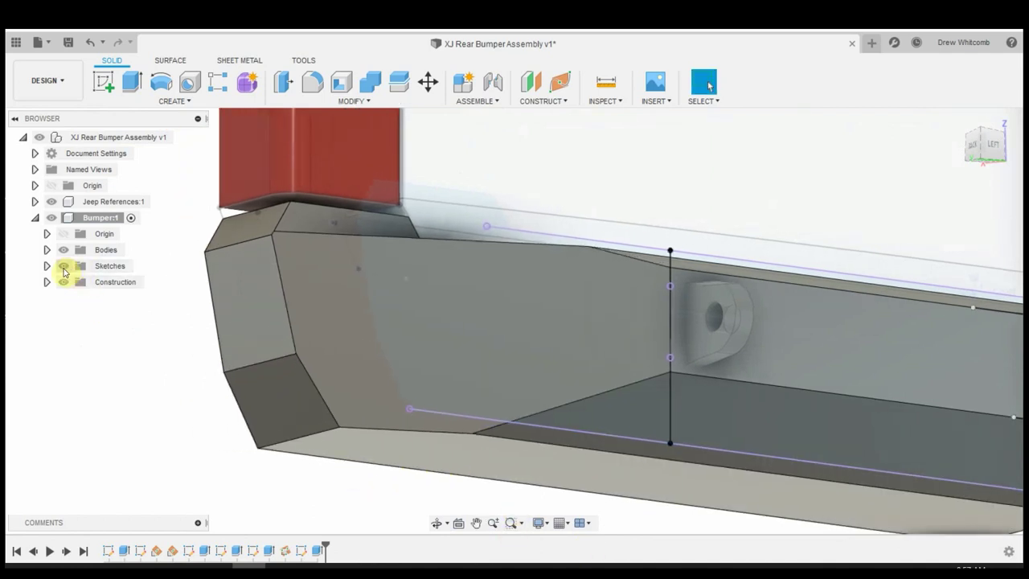
click(48, 266)
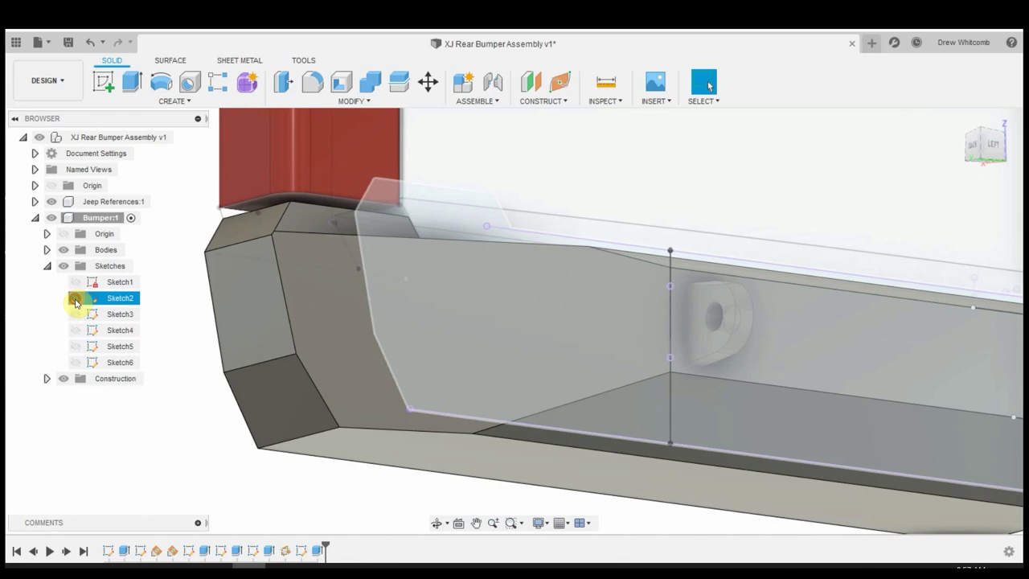
click(75, 299)
scroll(223, 425, down, 3)
scroll(225, 447, up, 2)
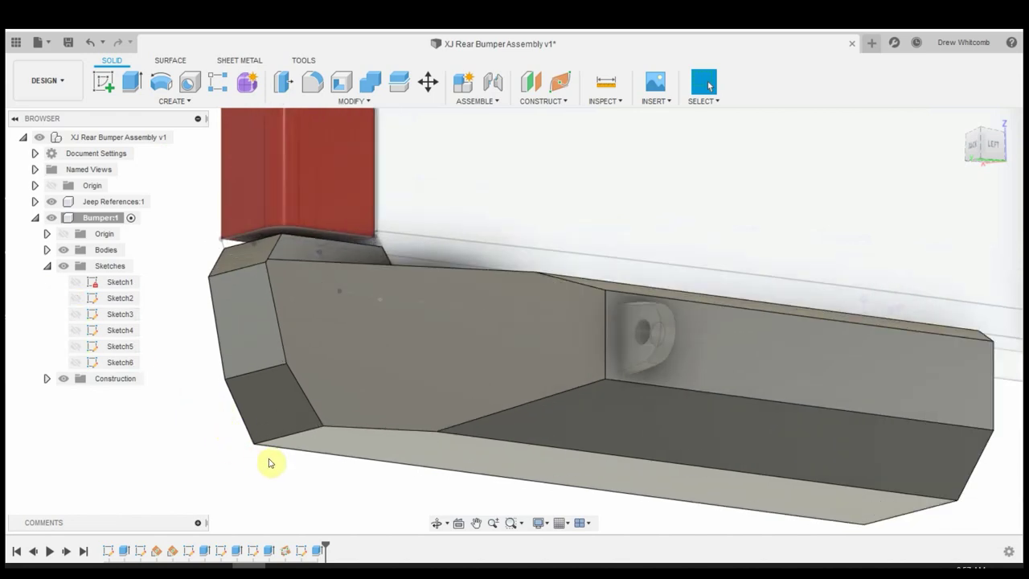
scroll(269, 462, down, 2)
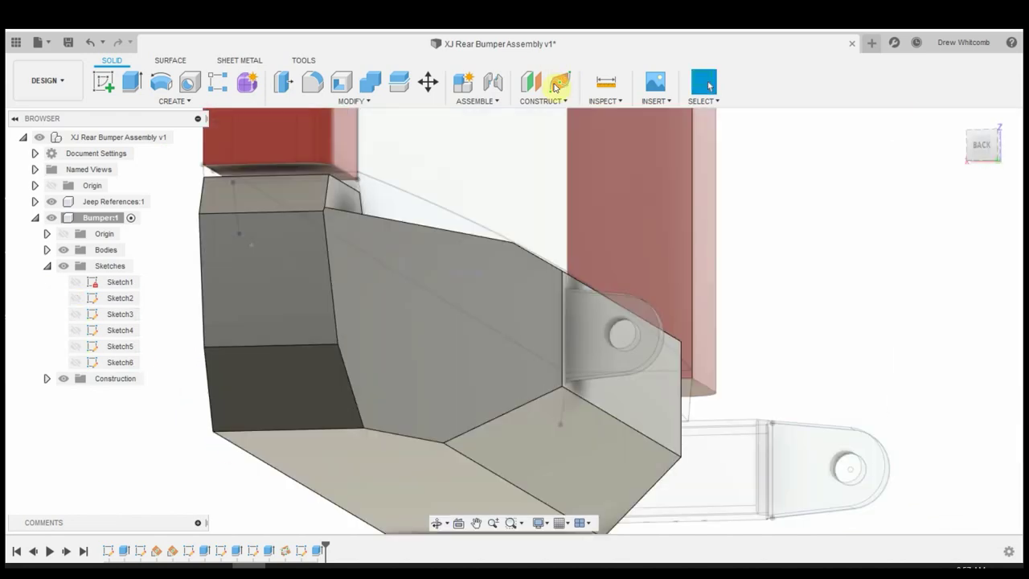
Build another Plane Through Three Points from three vertices on the bumper's lower end
click(540, 101)
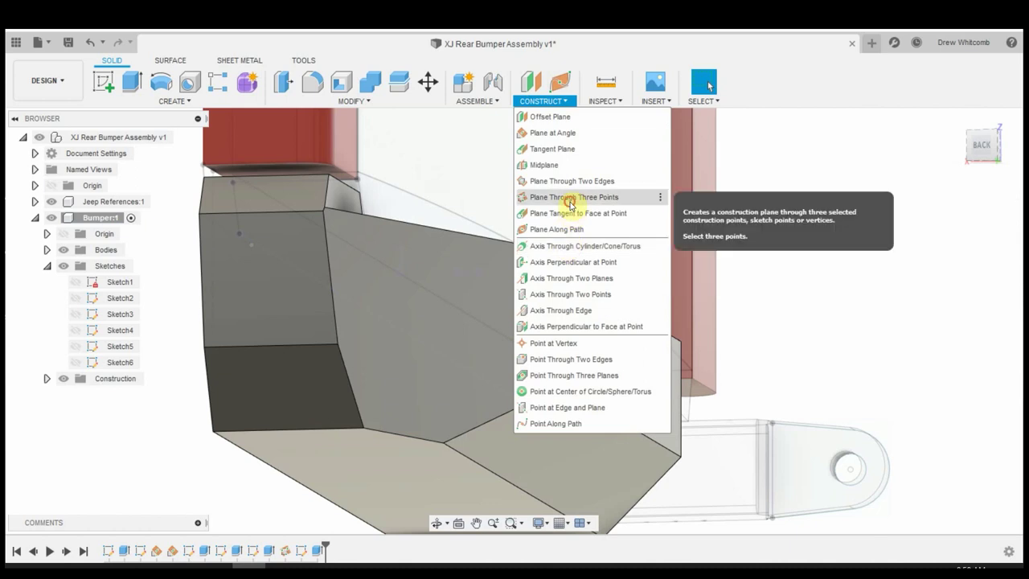
click(565, 197)
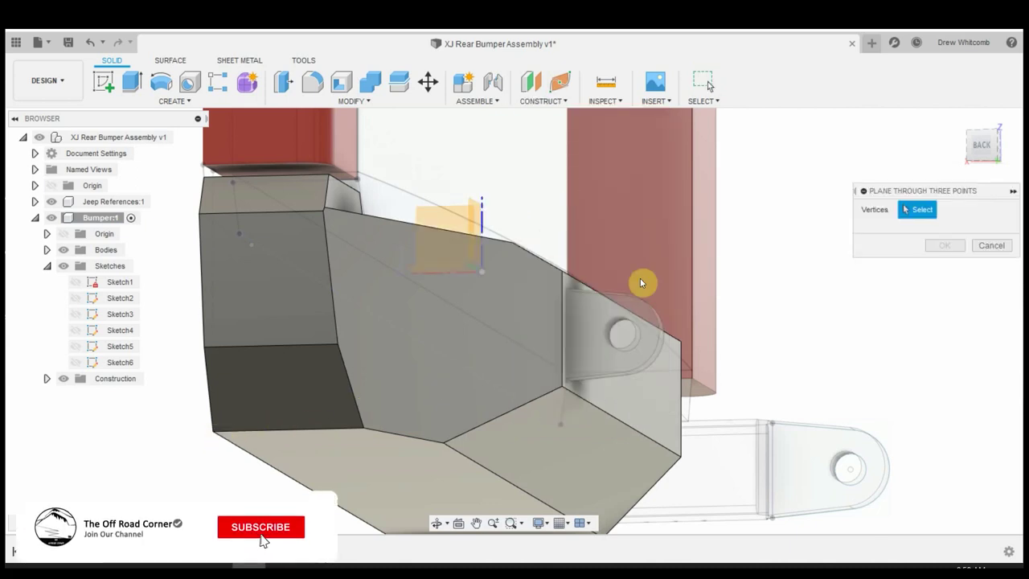
click(337, 345)
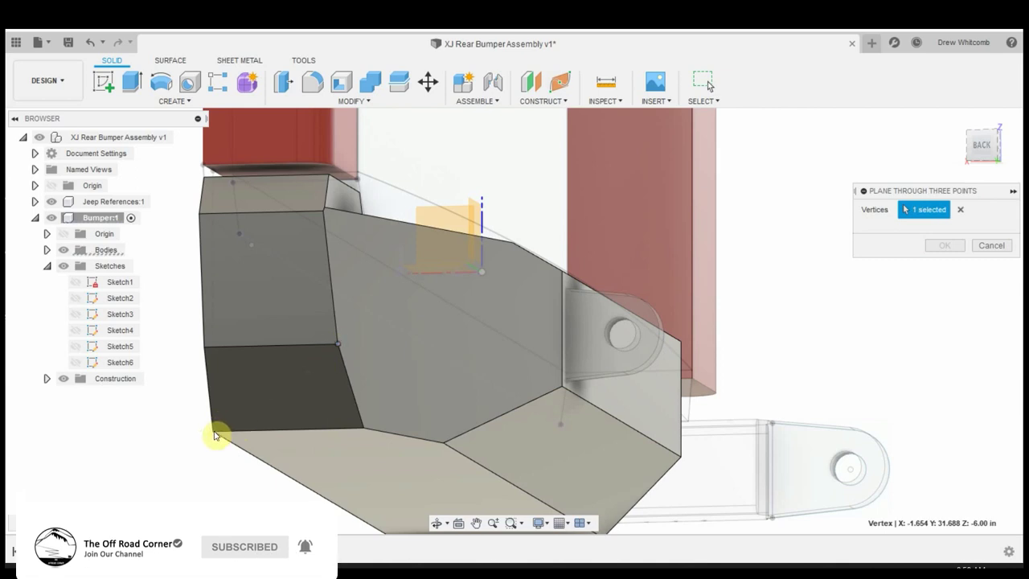
click(213, 431)
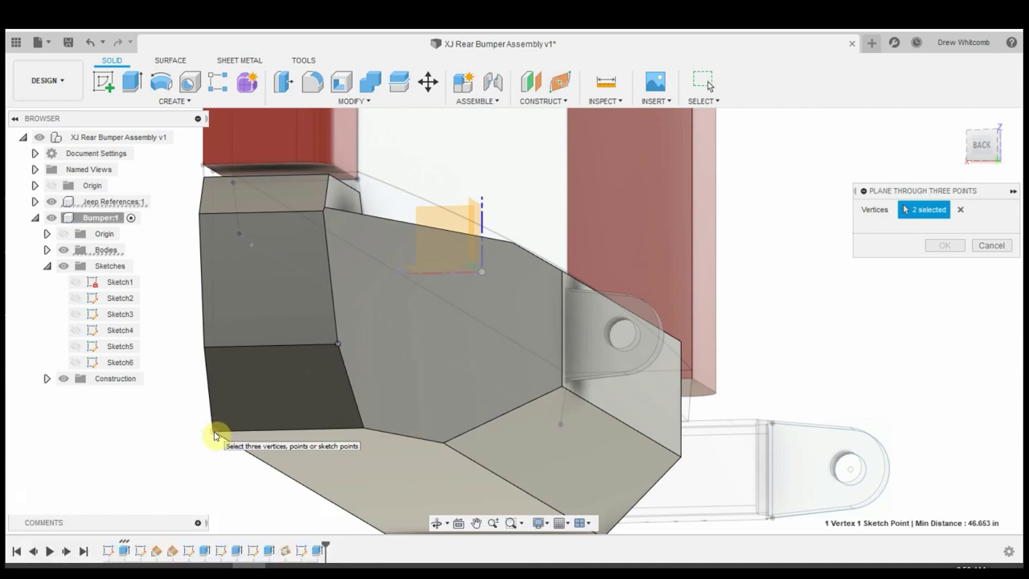
click(563, 387)
click(936, 245)
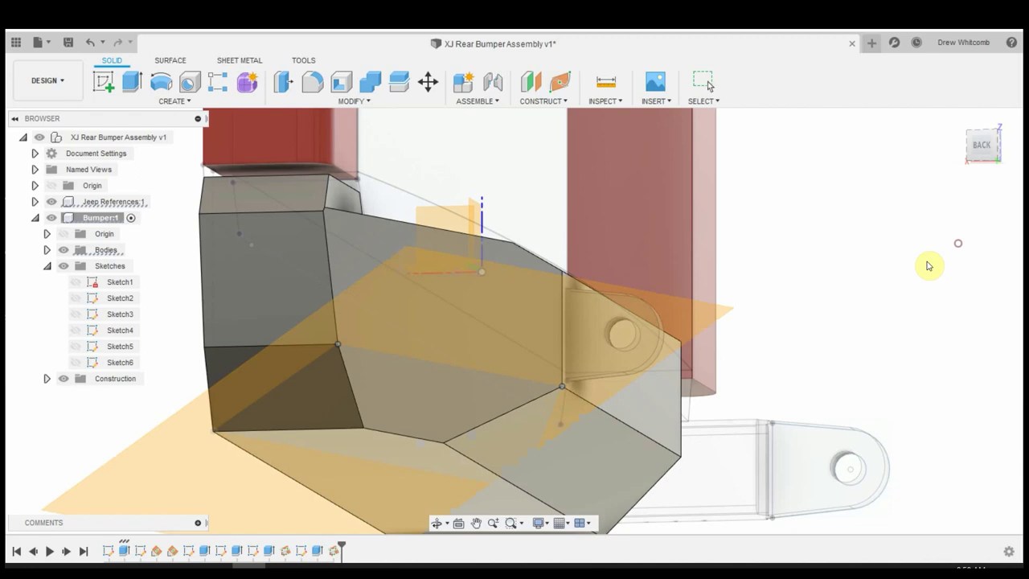
click(111, 86)
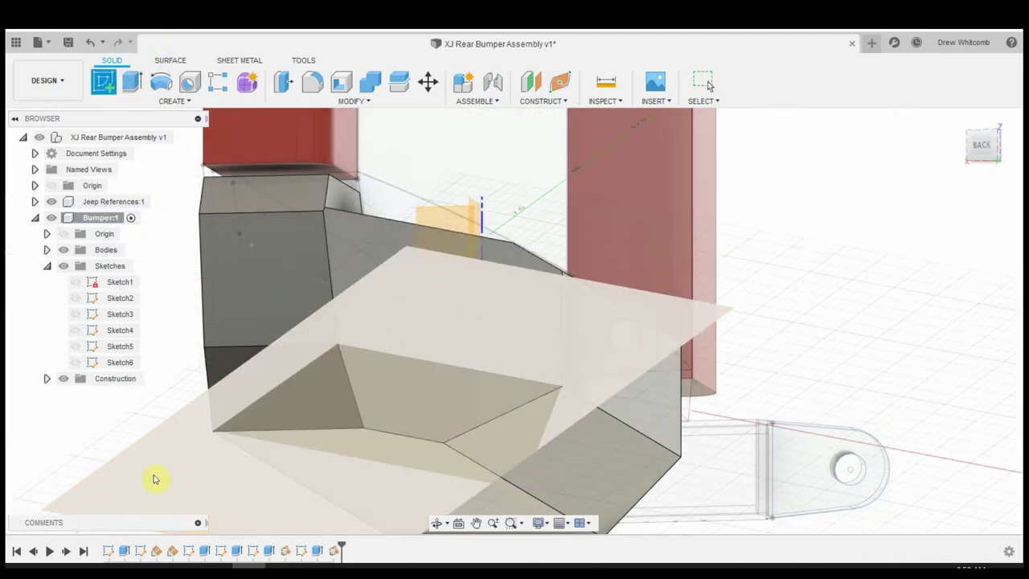
Sketch a rectangle covering the bumper's end on the angled plane and finish Sketch7
click(155, 479)
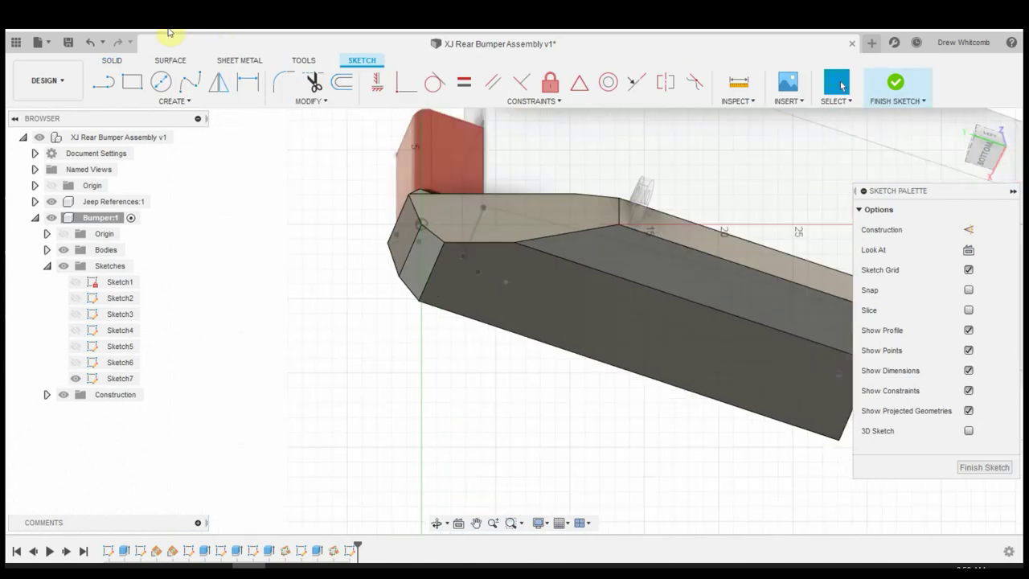
click(133, 82)
click(338, 184)
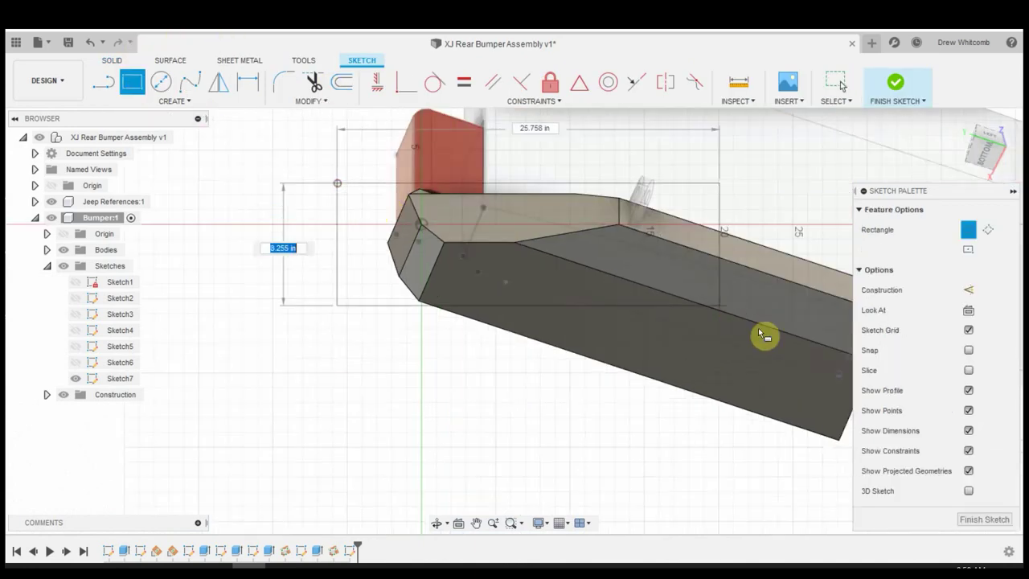
click(701, 371)
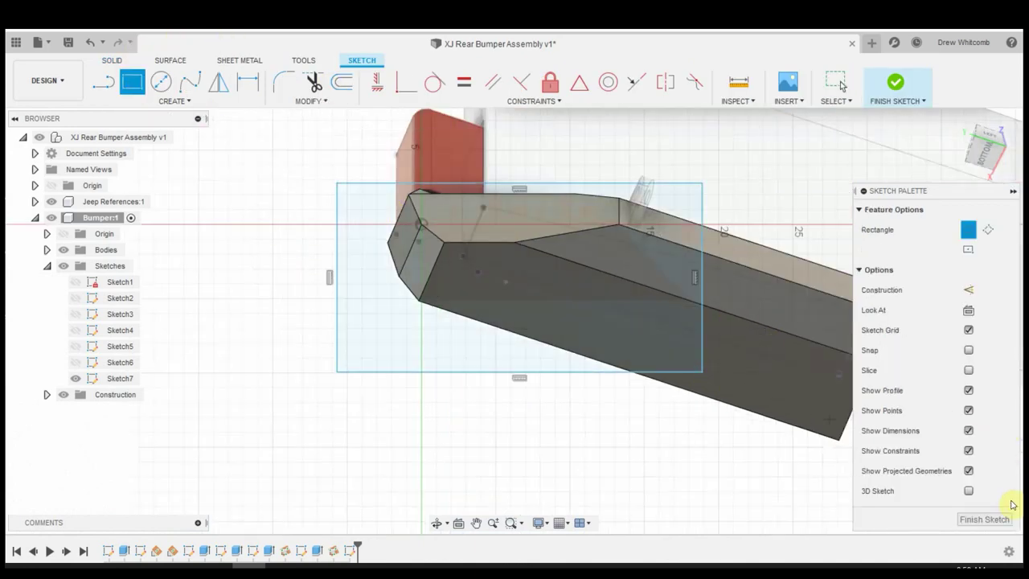
click(991, 526)
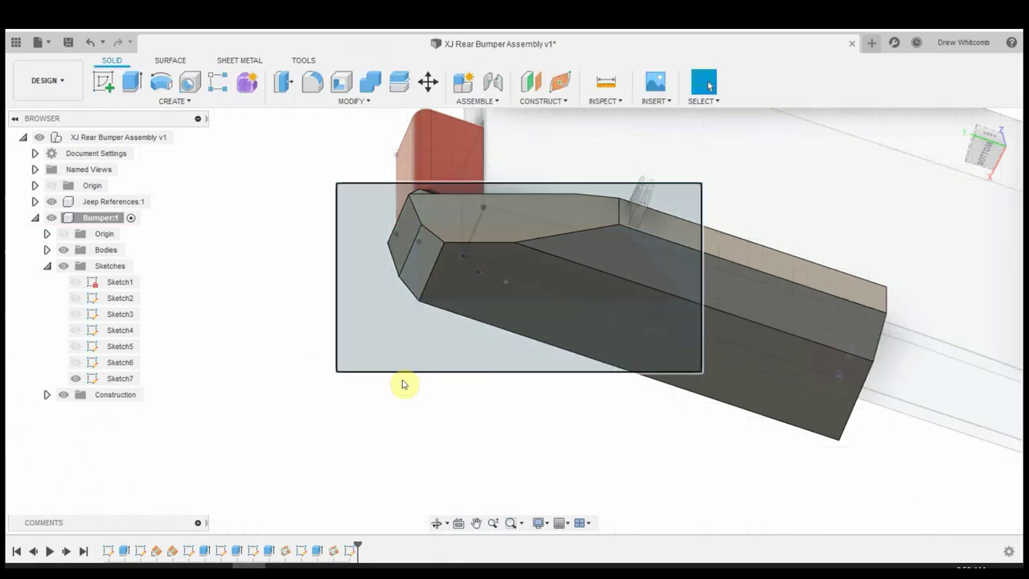
Extrude Sketch7's rectangle into the bumper as a -9.866 in cut
shift+middle_drag(404, 383, 498, 429)
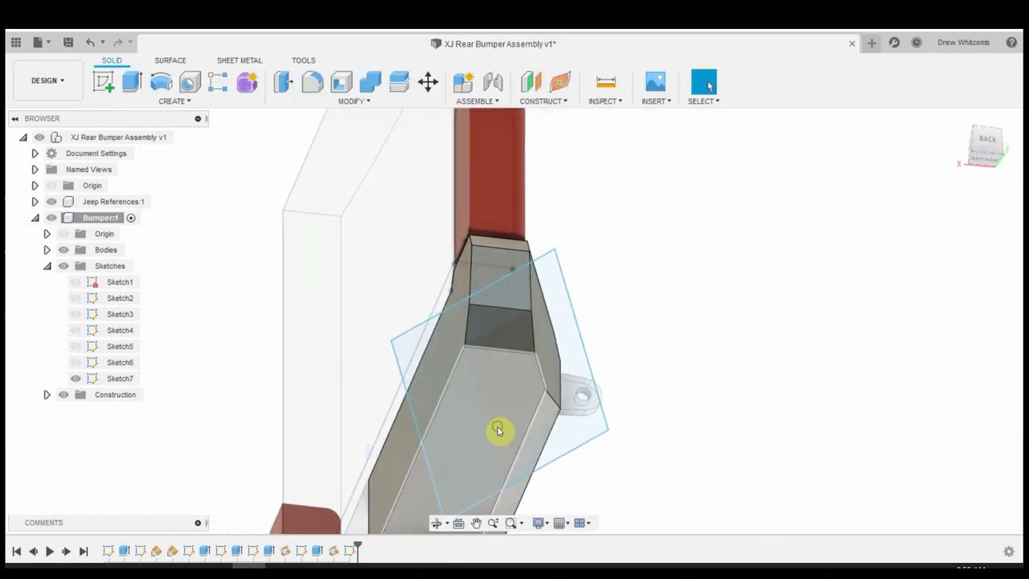
click(132, 81)
click(426, 342)
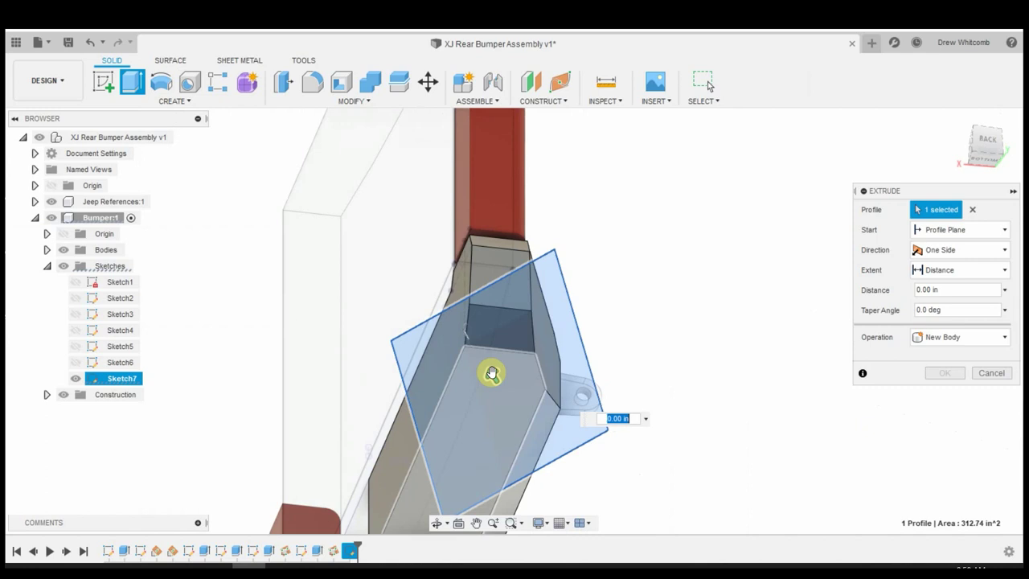
mouse_move(489, 372)
mouse_down()
mouse_move(555, 481)
mouse_move(648, 479)
mouse_up()
click(939, 392)
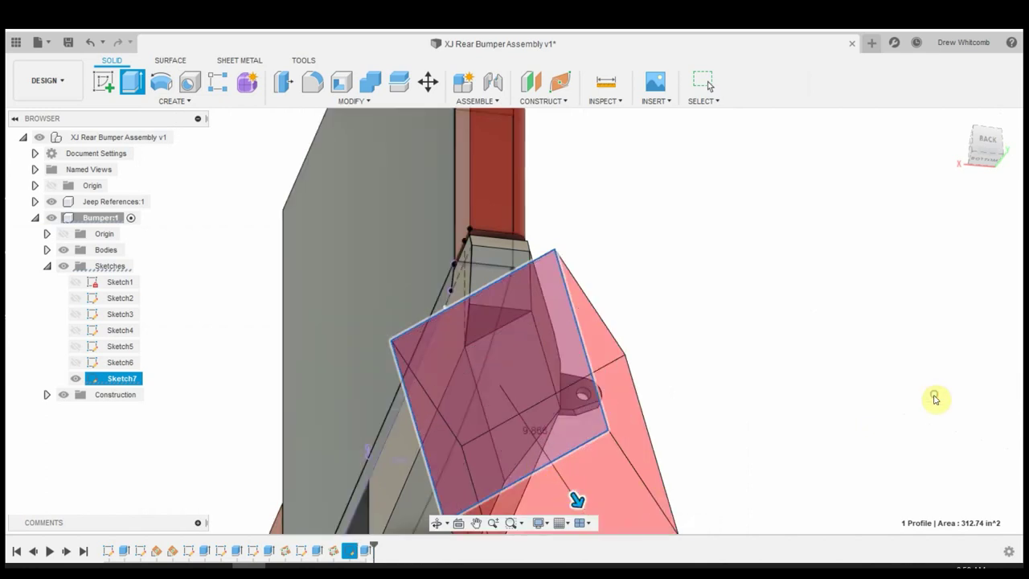
shift+middle_drag(735, 351, 686, 375)
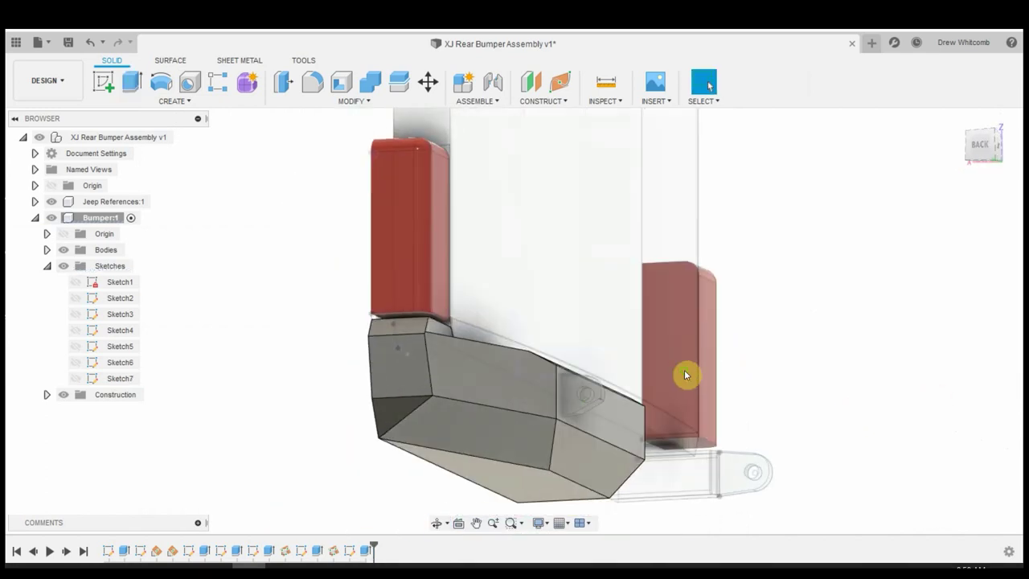
Edit the cut to exclude the D-ring bracket from Objects To Cut
right_click(371, 550)
click(410, 438)
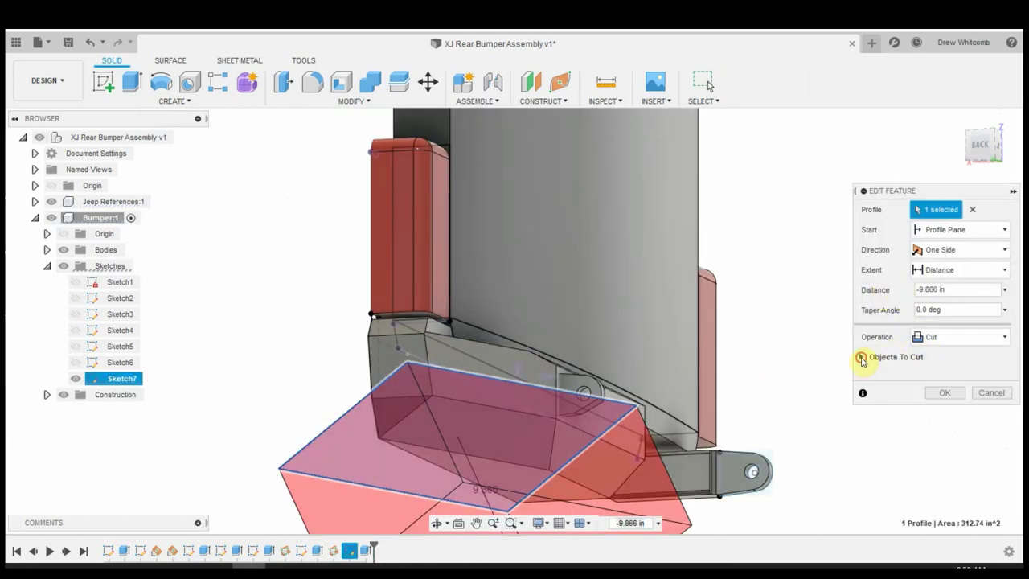
click(862, 358)
click(867, 380)
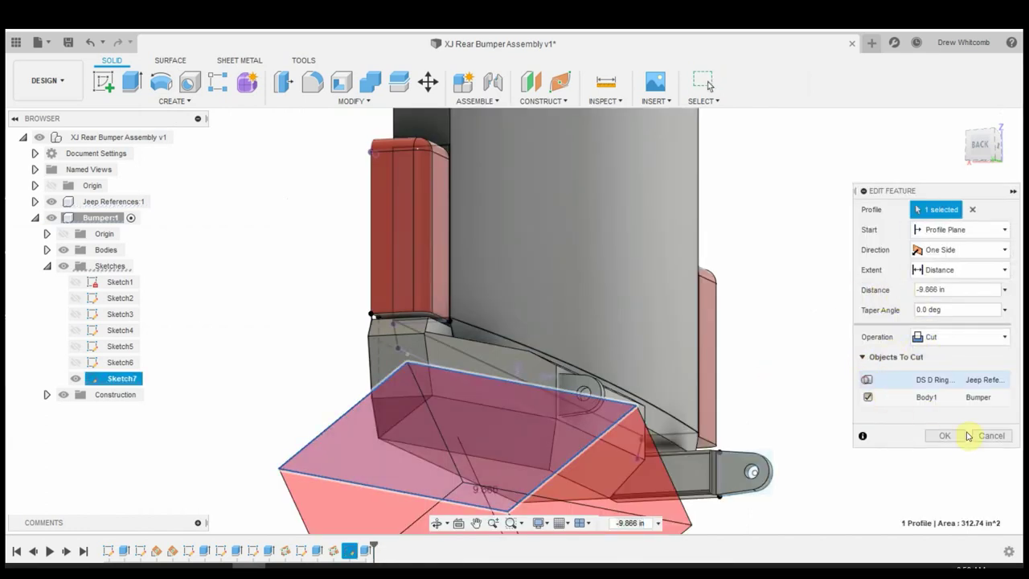
click(947, 435)
shift+middle_drag(731, 347, 512, 466)
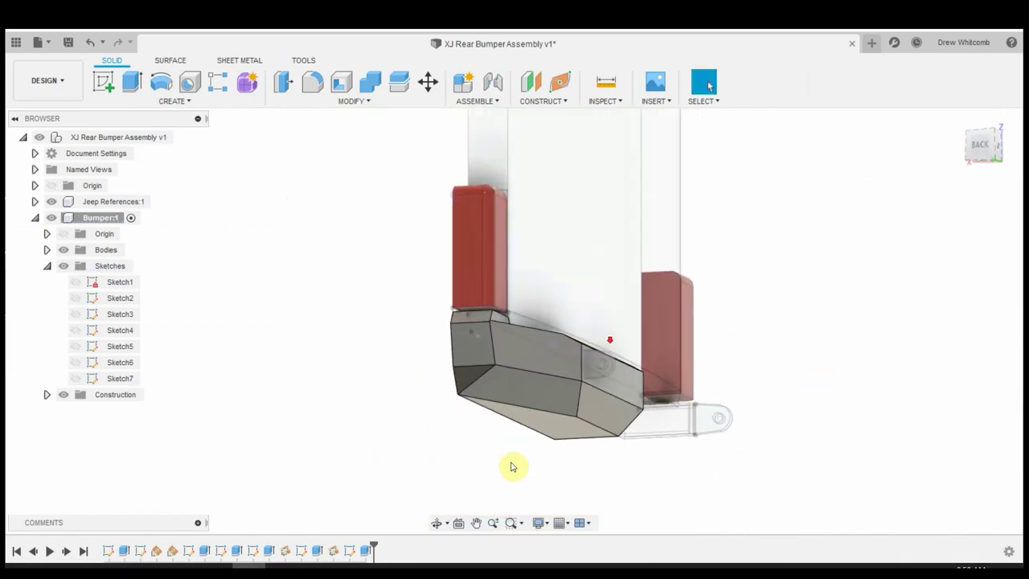
scroll(540, 418, up, 5)
shift+middle_drag(559, 408, 548, 423)
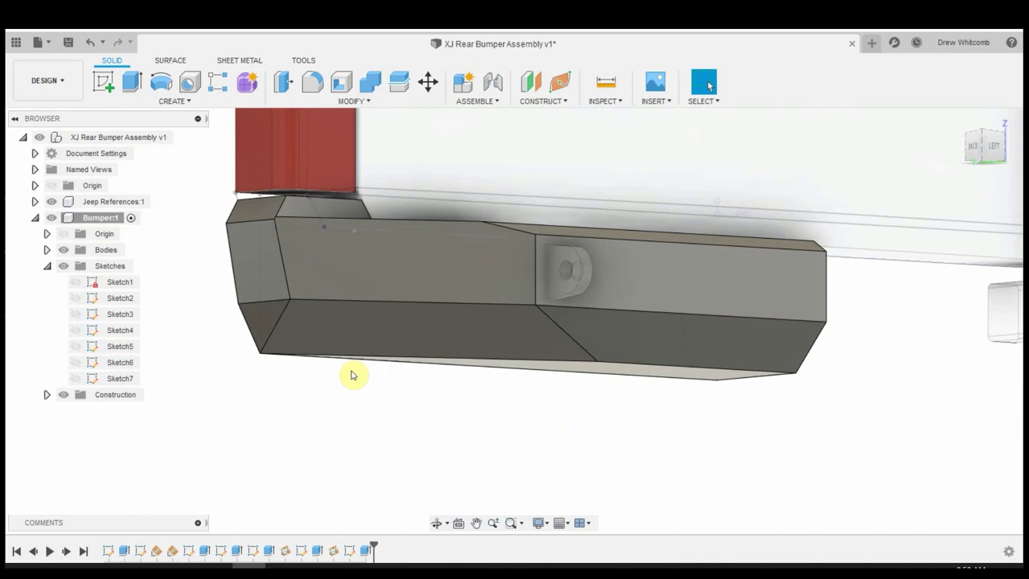
shift+middle_drag(351, 374, 466, 310)
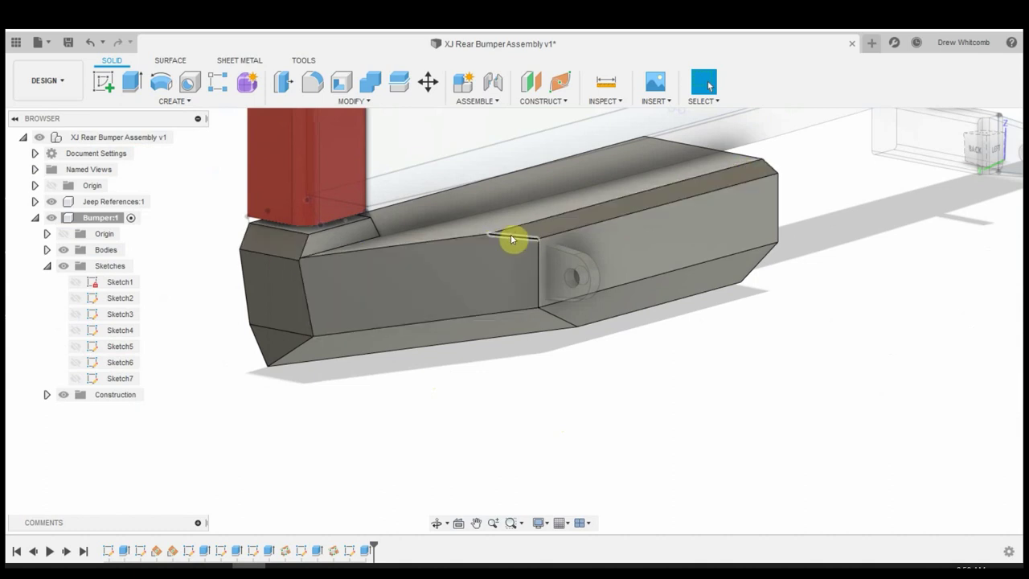
shift+middle_drag(321, 420, 353, 407)
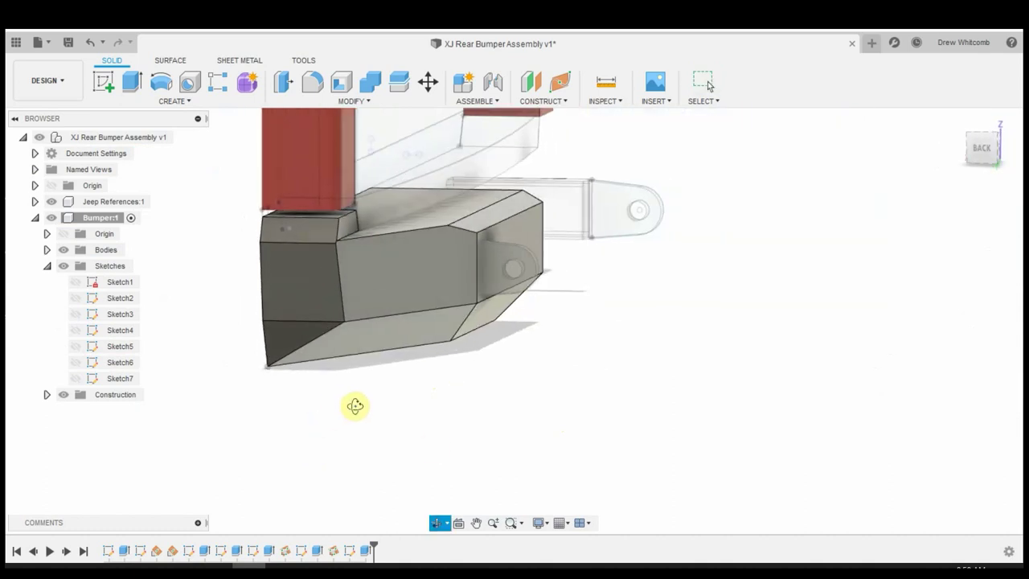
shift+middle_drag(409, 315, 472, 414)
scroll(434, 410, up, 5)
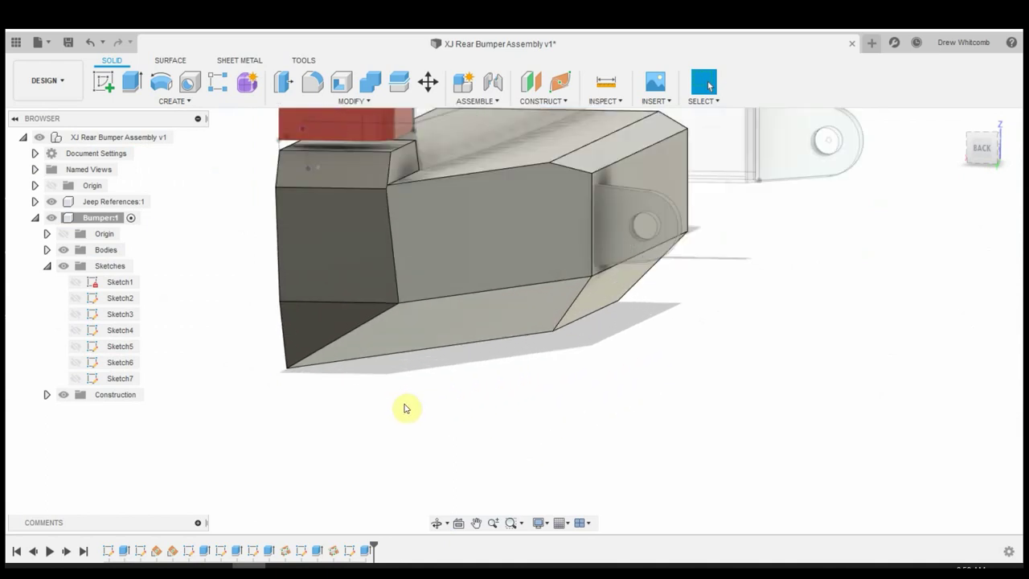
Shell the bumper 3/16 in thick on the inside, leaving its end face open
click(343, 85)
shift+middle_drag(386, 409, 551, 342)
click(233, 272)
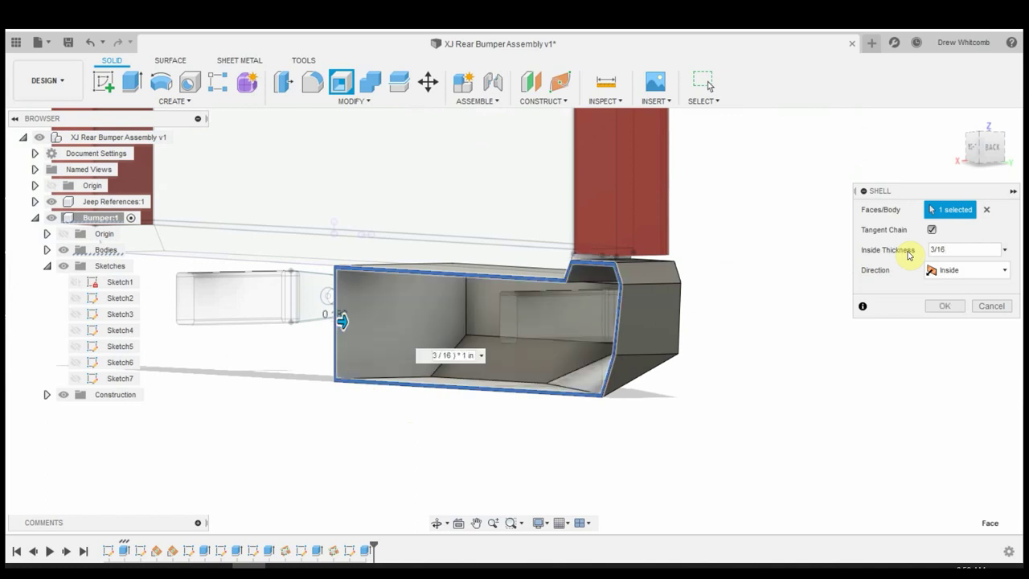
key(Return)
shift+middle_drag(909, 254, 540, 466)
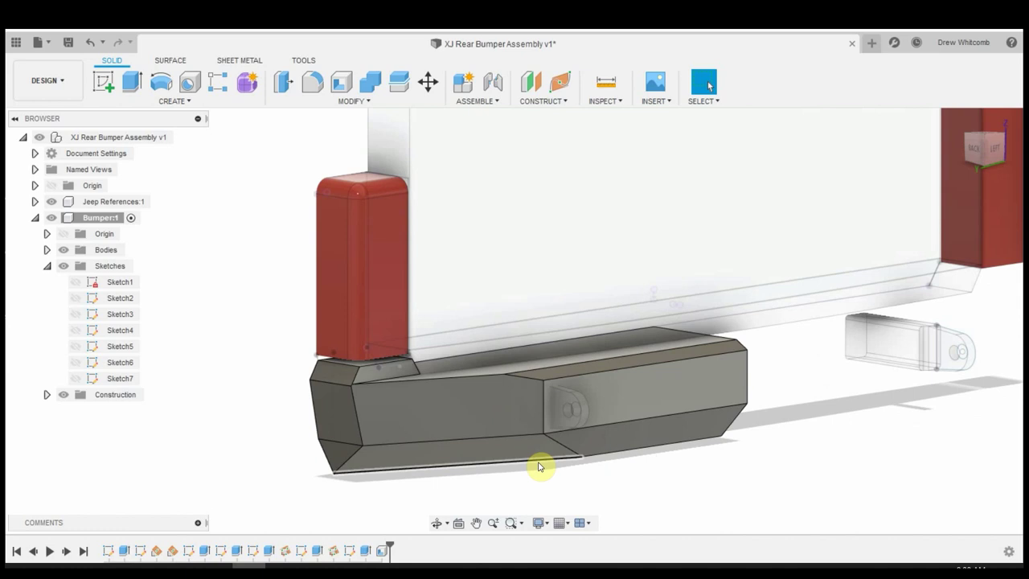
Select the bumper face's bottom edge, then its top edge, and clear the selection
click(637, 419)
click(635, 356)
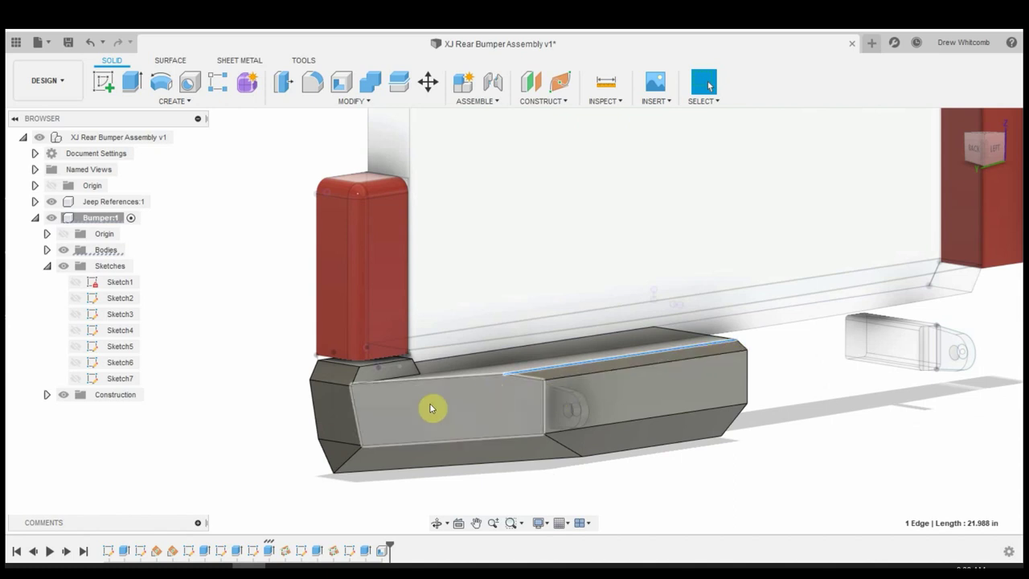
scroll(588, 375, up, 3)
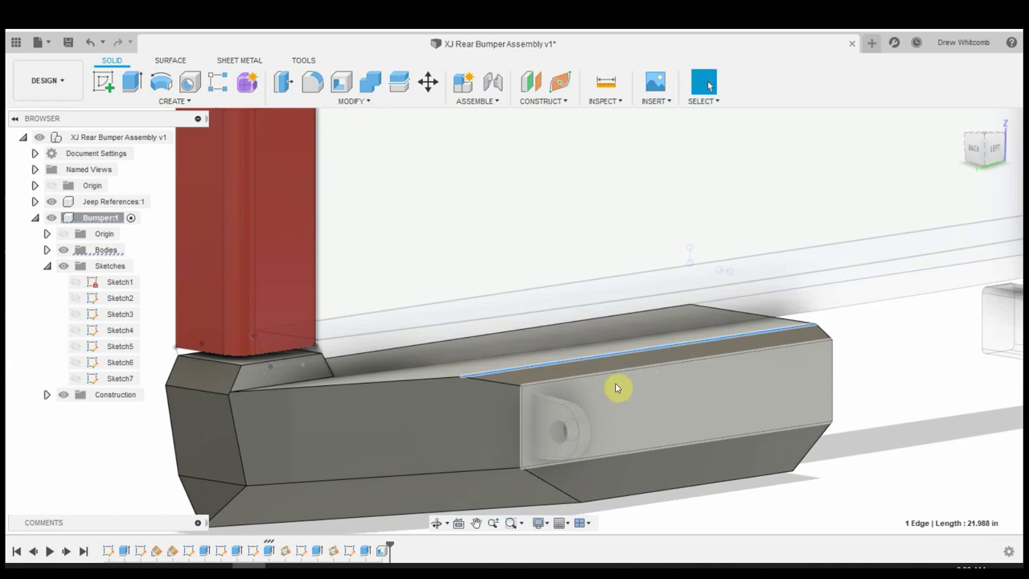
scroll(621, 410, down, 3)
click(248, 404)
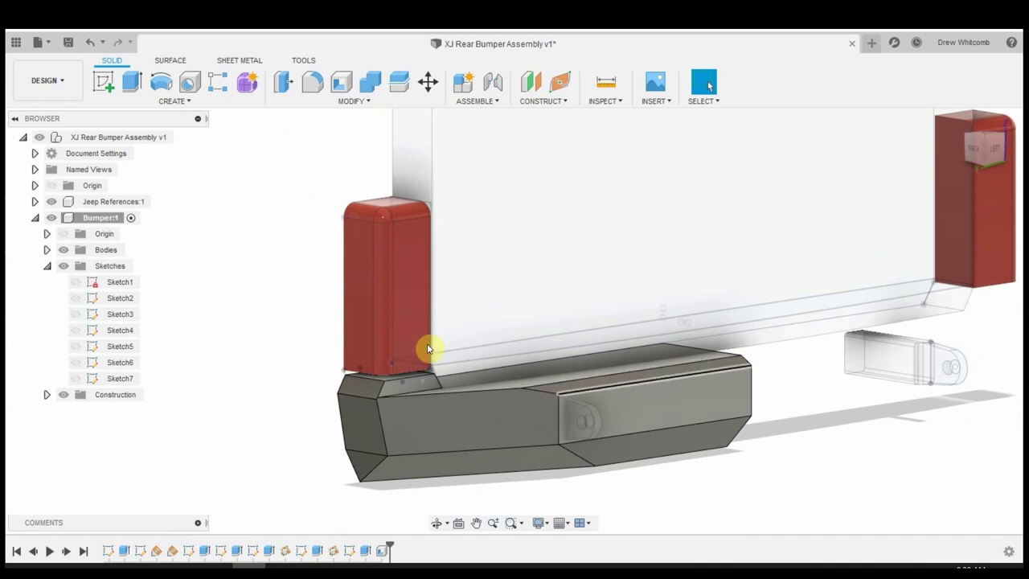
Switch to the Sheet Metal tools and back to Solid, zooming in near the mounting tab's top edge
click(241, 61)
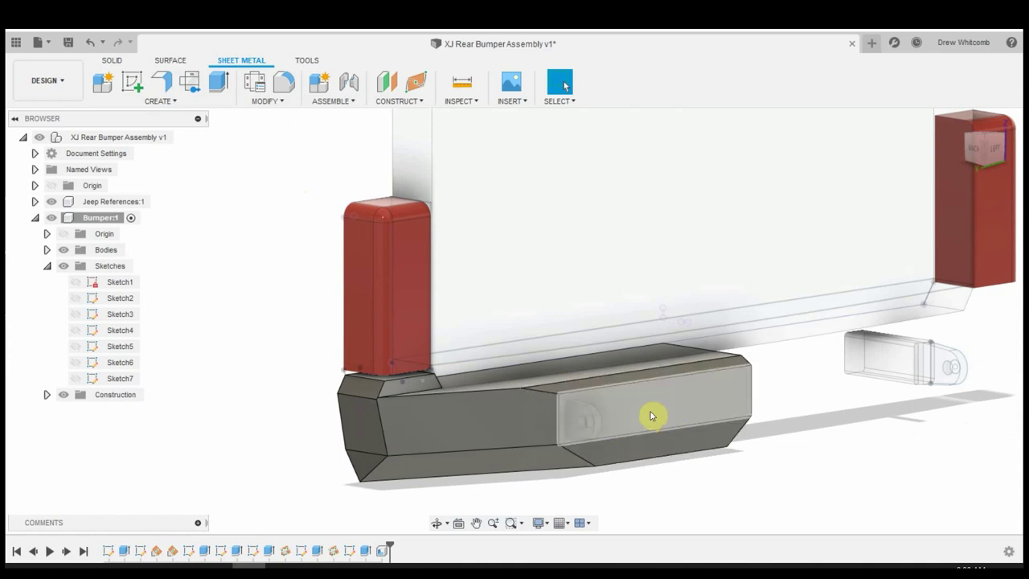
scroll(282, 190, down, 3)
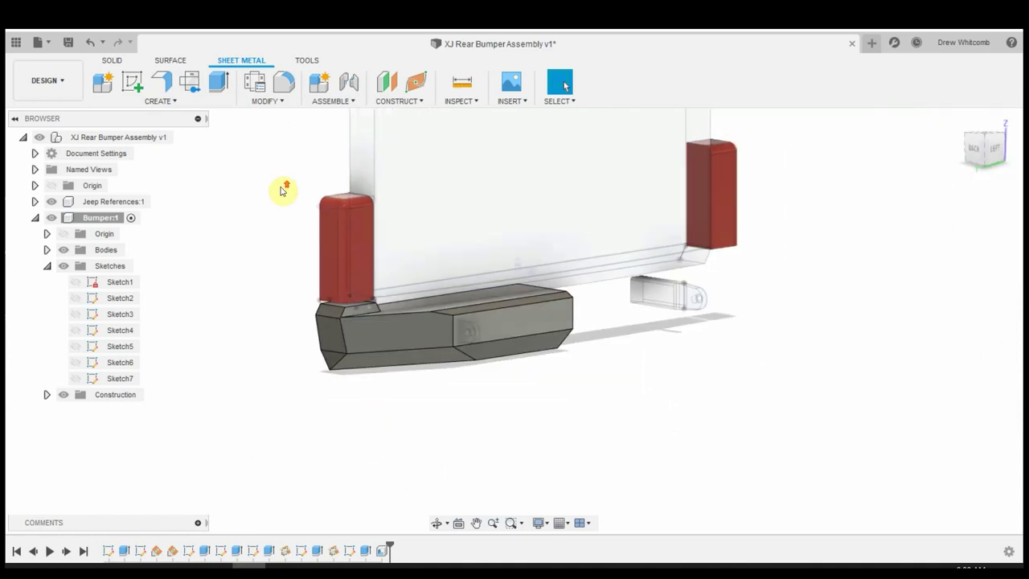
scroll(547, 387, down, 2)
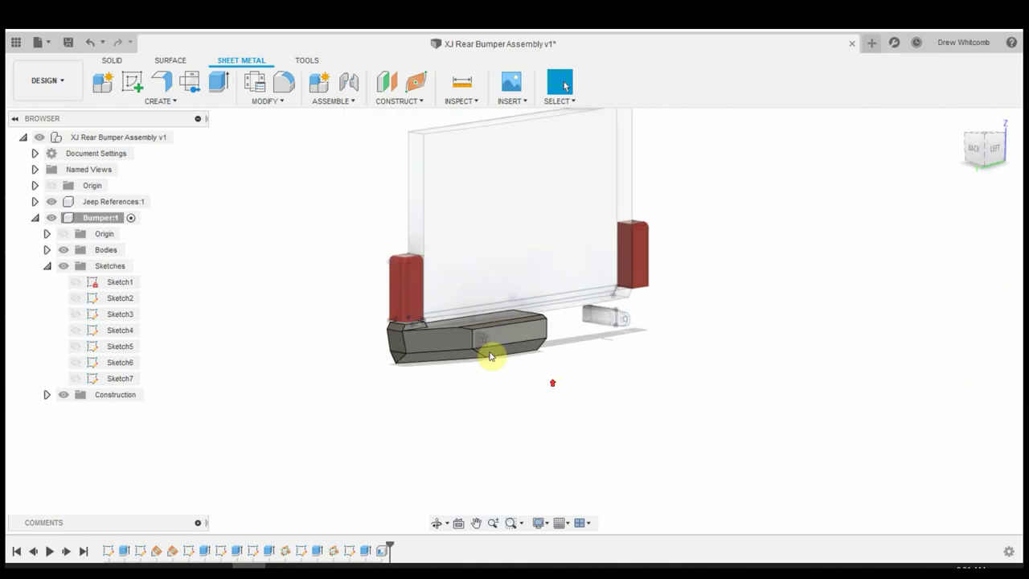
scroll(431, 309, up, 4)
scroll(501, 402, up, 5)
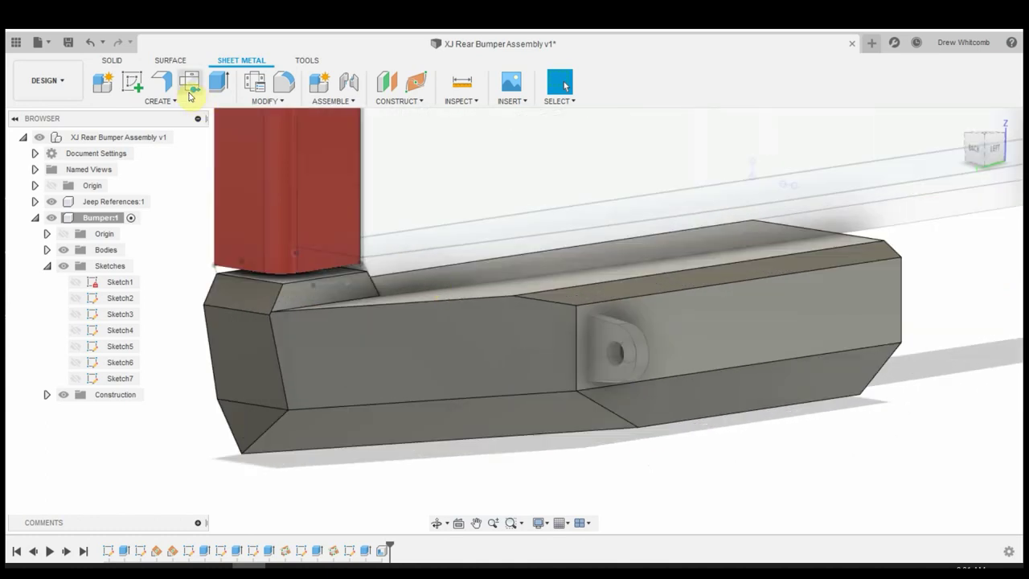
click(114, 63)
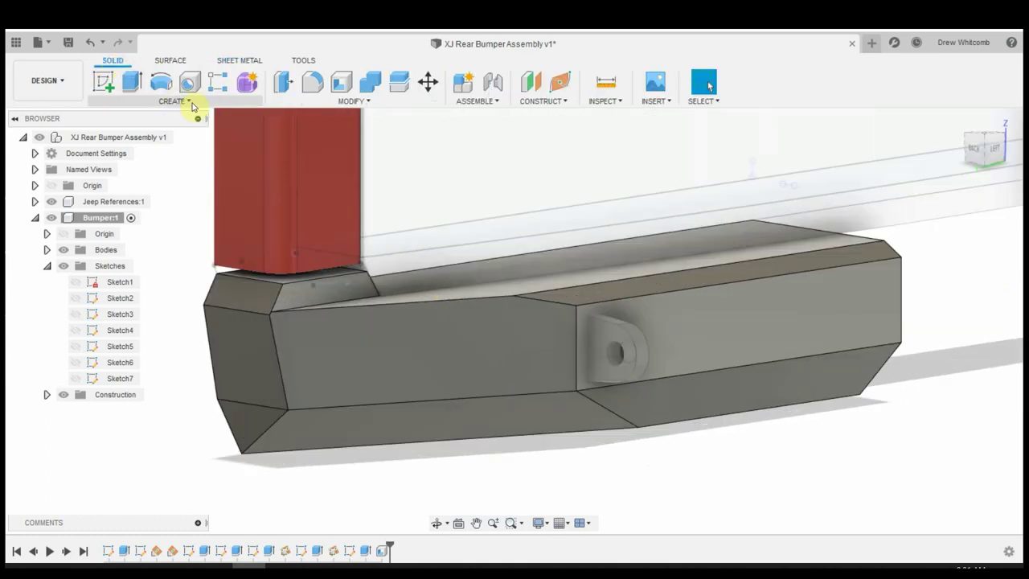
scroll(611, 290, up, 3)
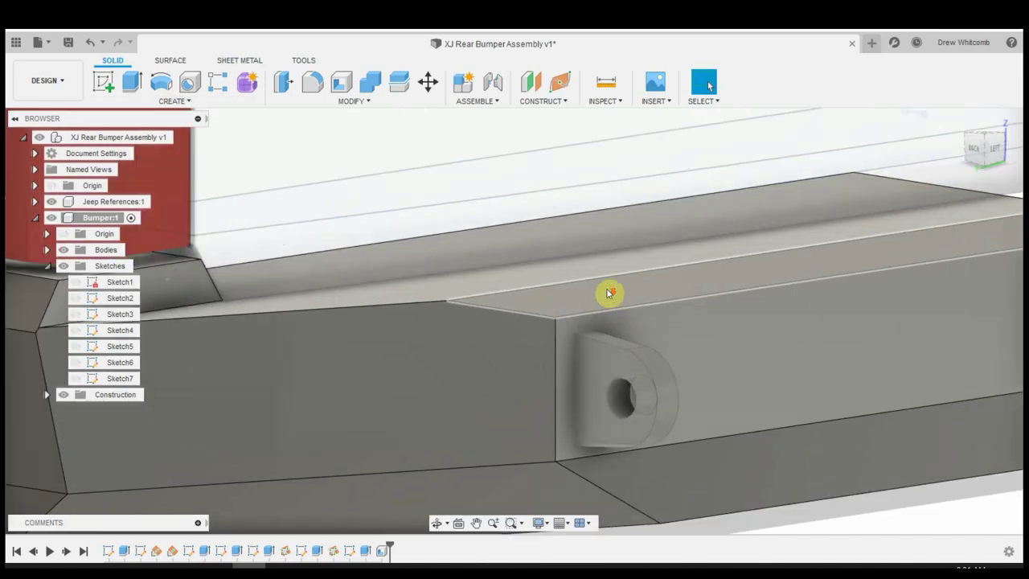
Create a plane along the bumper's top edge at proportional distance 0.027
click(549, 102)
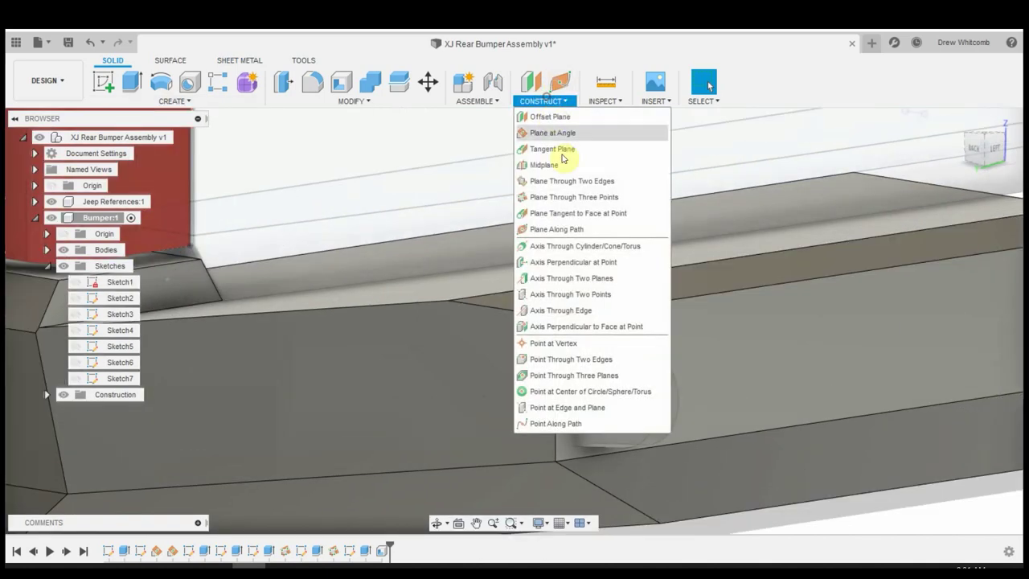
click(577, 230)
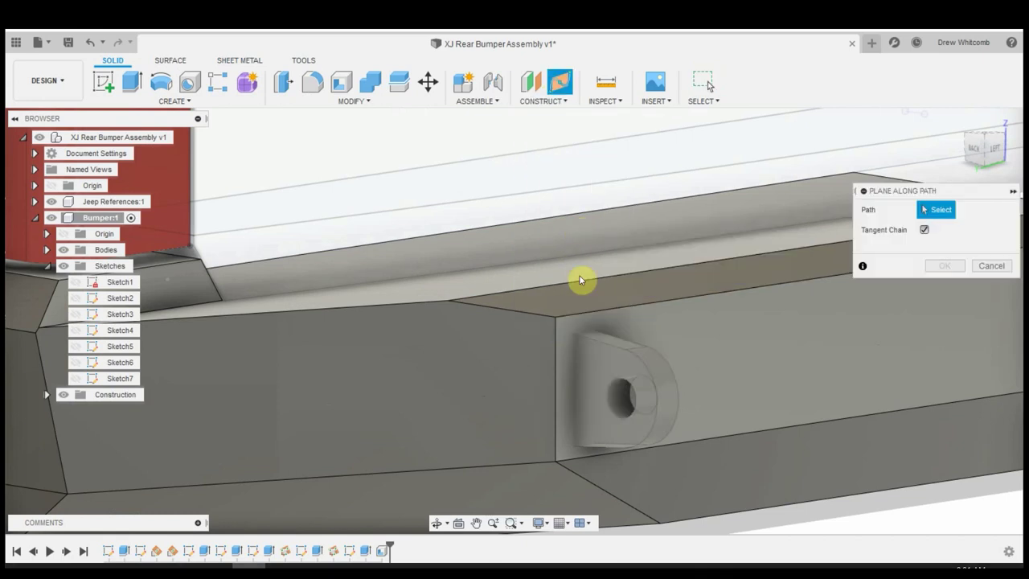
click(580, 278)
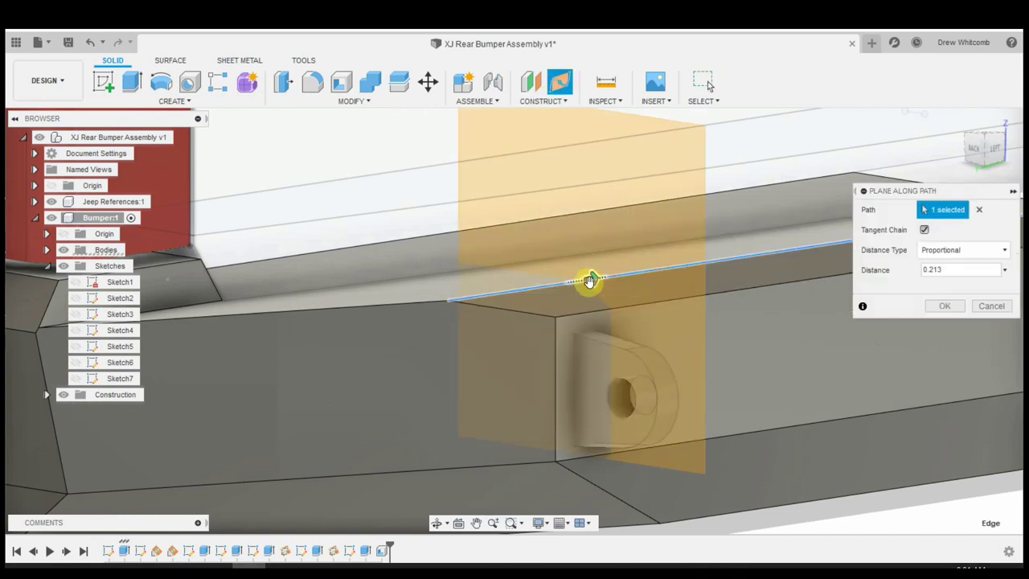
drag(587, 281, 489, 300)
shift+middle_drag(490, 301, 451, 339)
drag(487, 295, 468, 292)
scroll(455, 322, up, 3)
scroll(450, 287, up, 2)
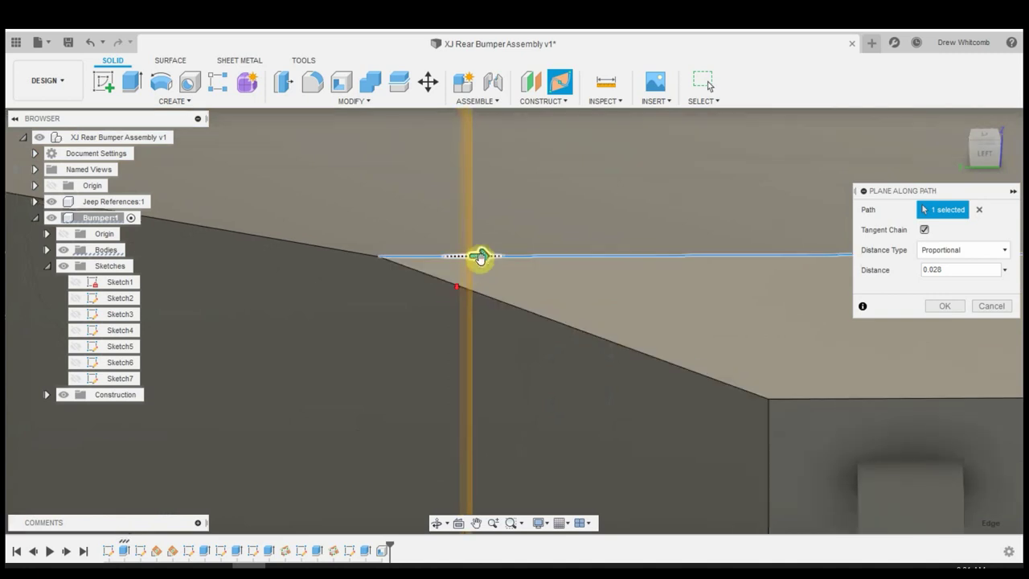
drag(478, 257, 474, 257)
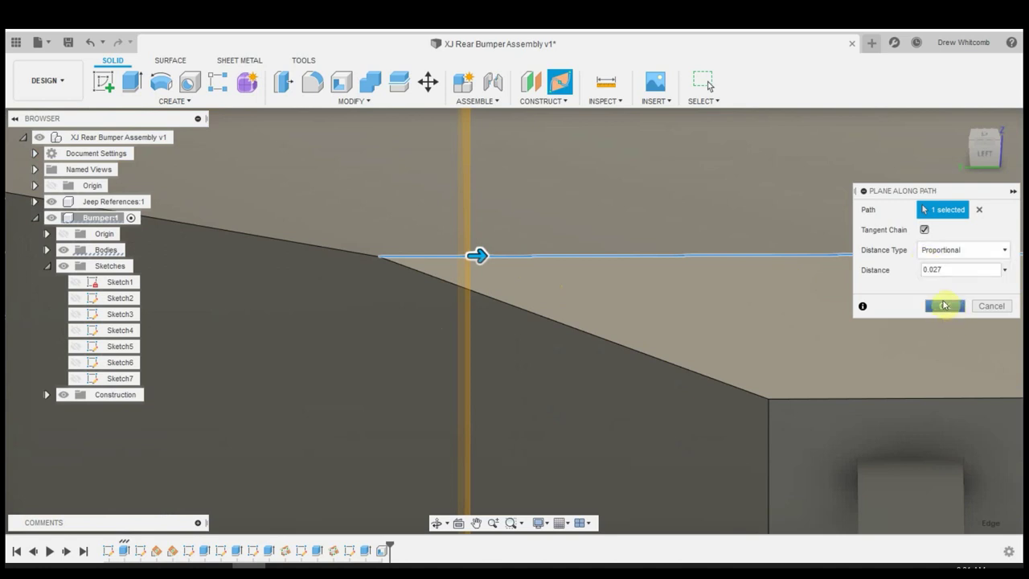
click(942, 306)
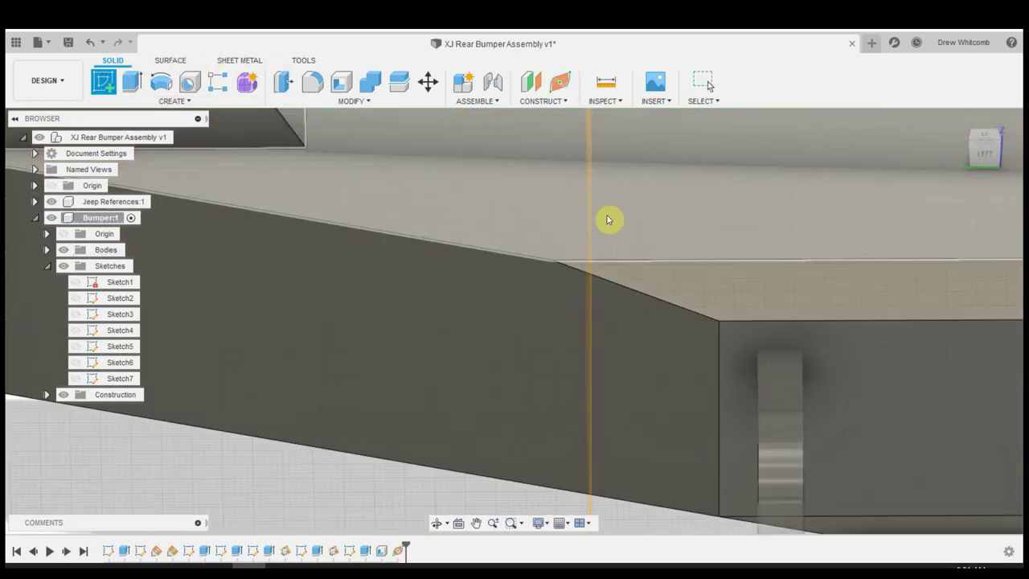
shift+middle_drag(608, 217, 727, 214)
Start a sketch on the new plane and project the bumper's top and sloped edges
click(727, 215)
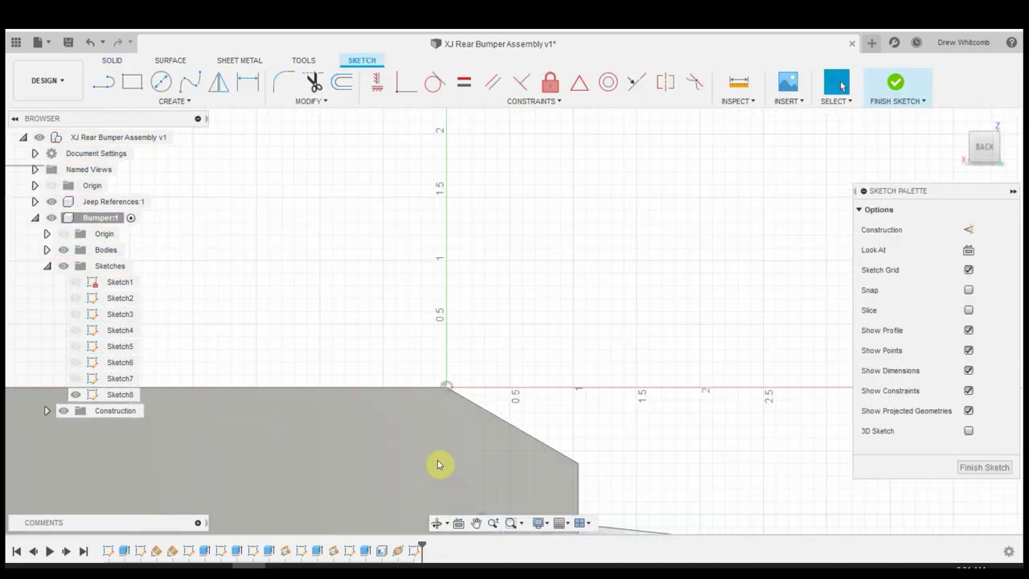
key(p)
click(427, 389)
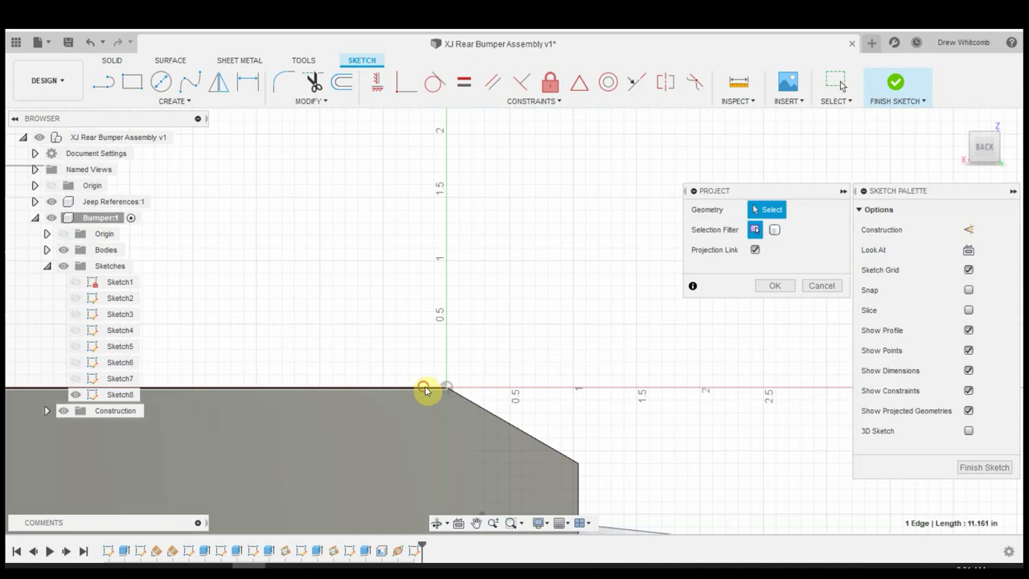
click(470, 405)
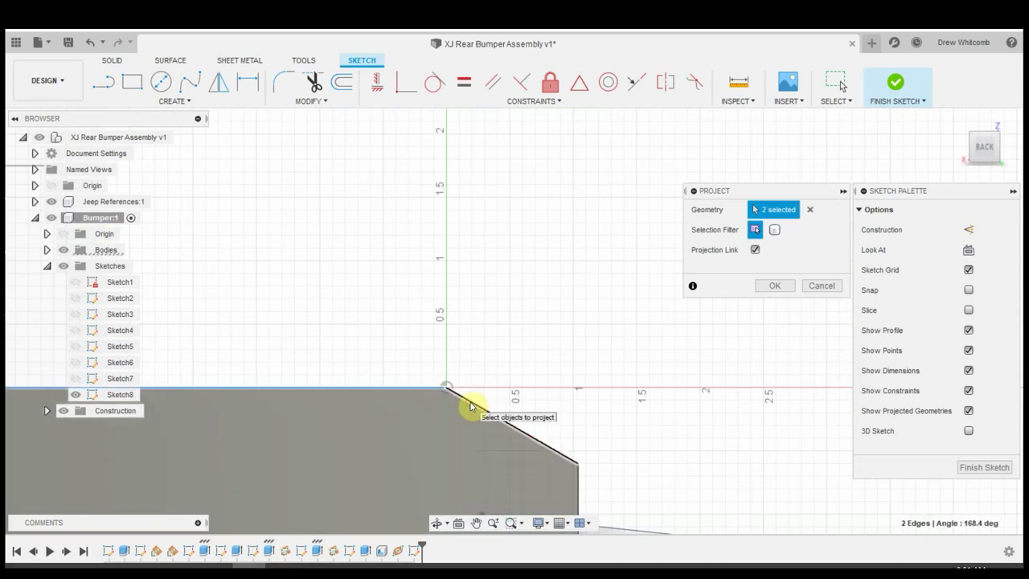
click(773, 287)
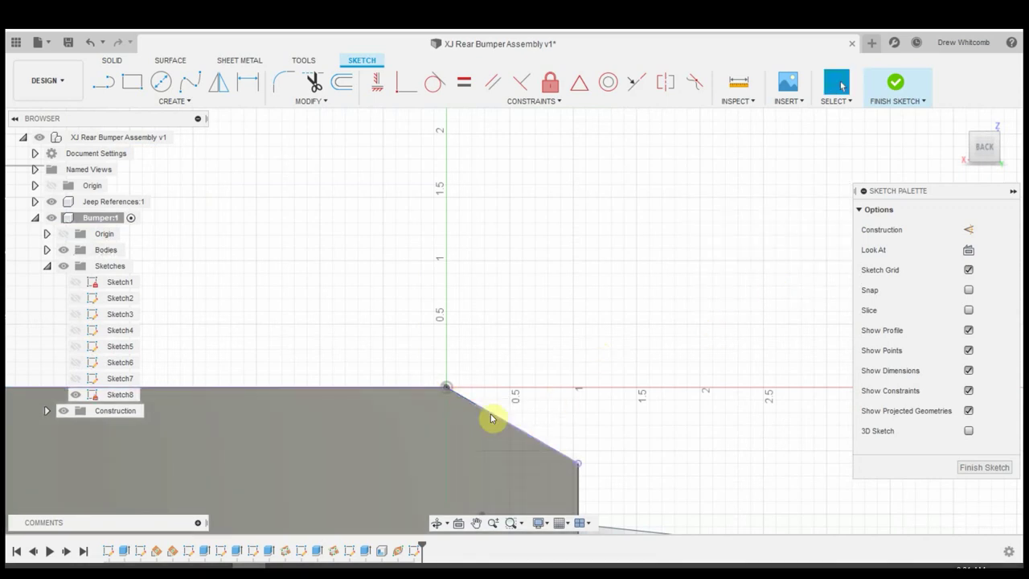
scroll(437, 386, up, 4)
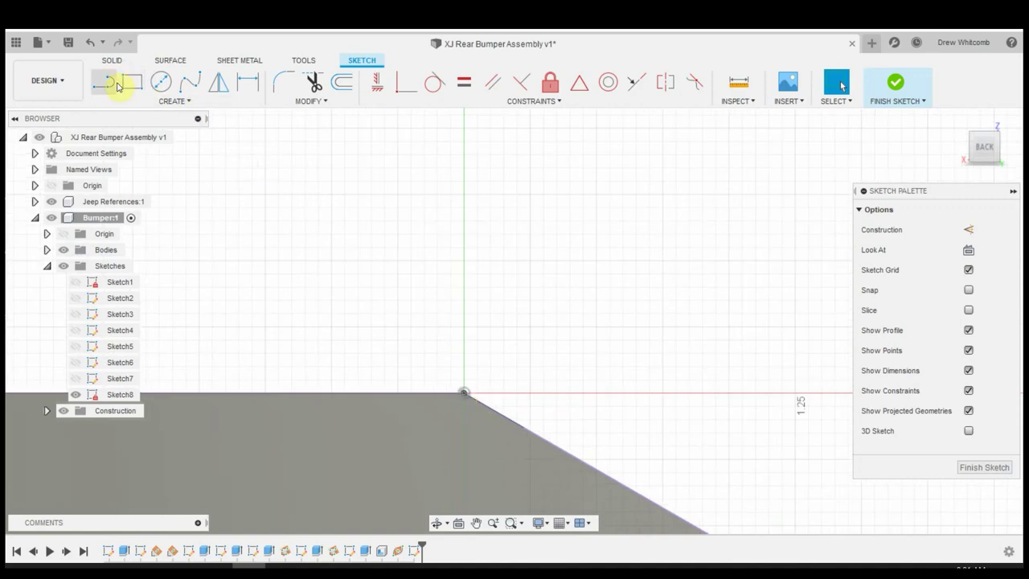
Draw lines starting from the corner vertex of the projected edges
click(104, 81)
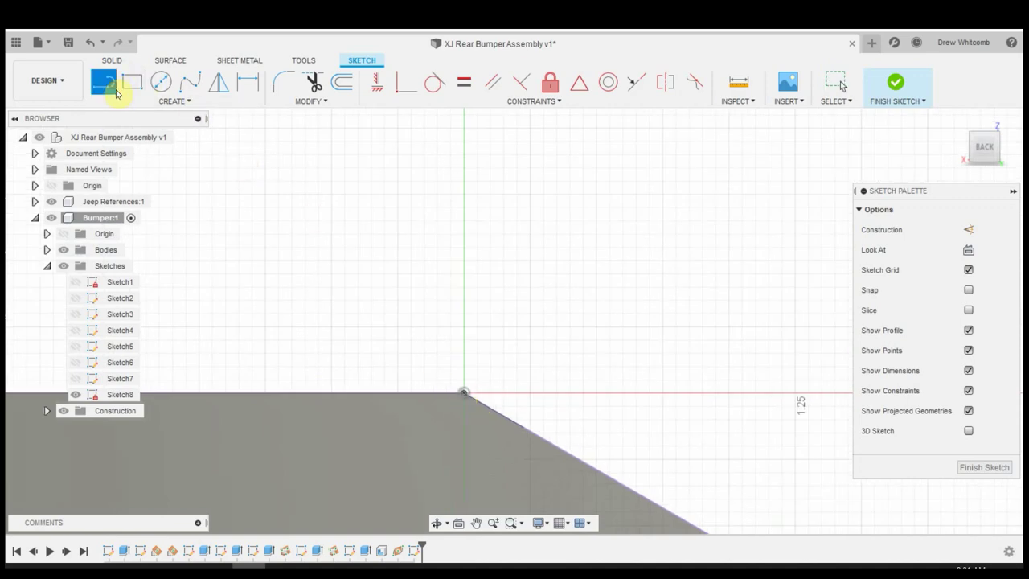
click(453, 394)
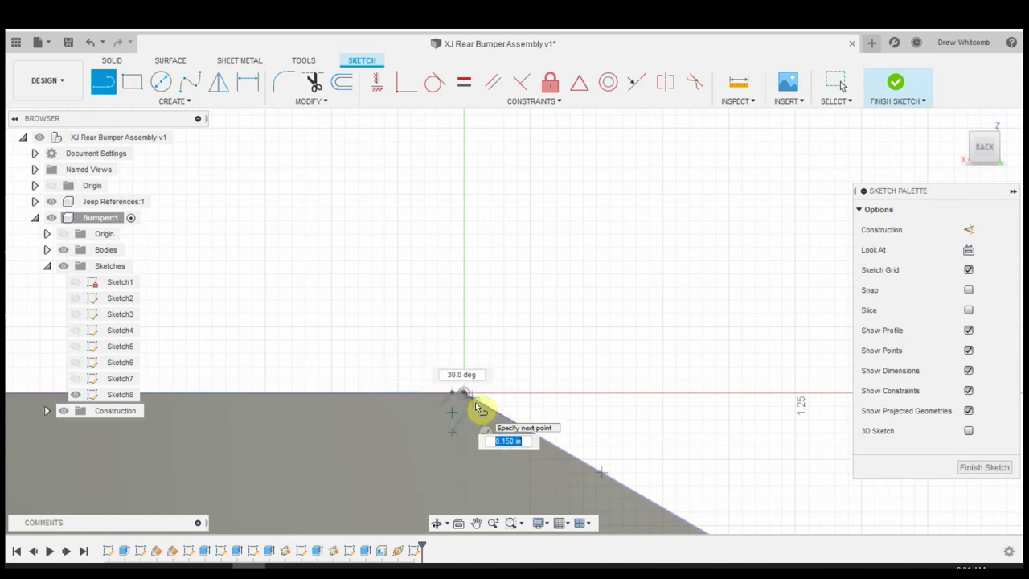
key(Escape)
scroll(478, 407, up, 5)
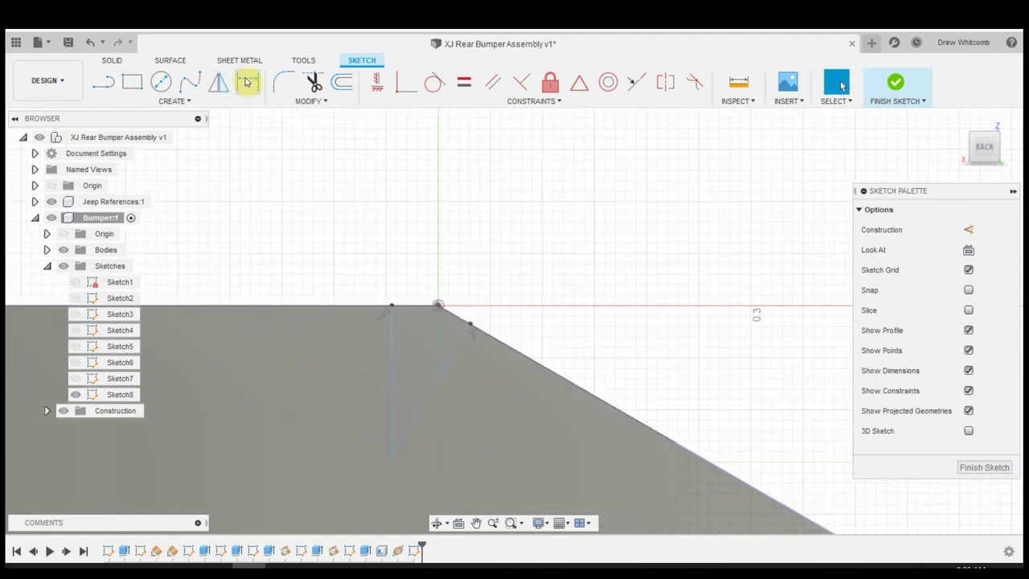
Dimension the vertical and diagonal lines to 0.1875 in and finish Sketch8
click(394, 364)
click(369, 360)
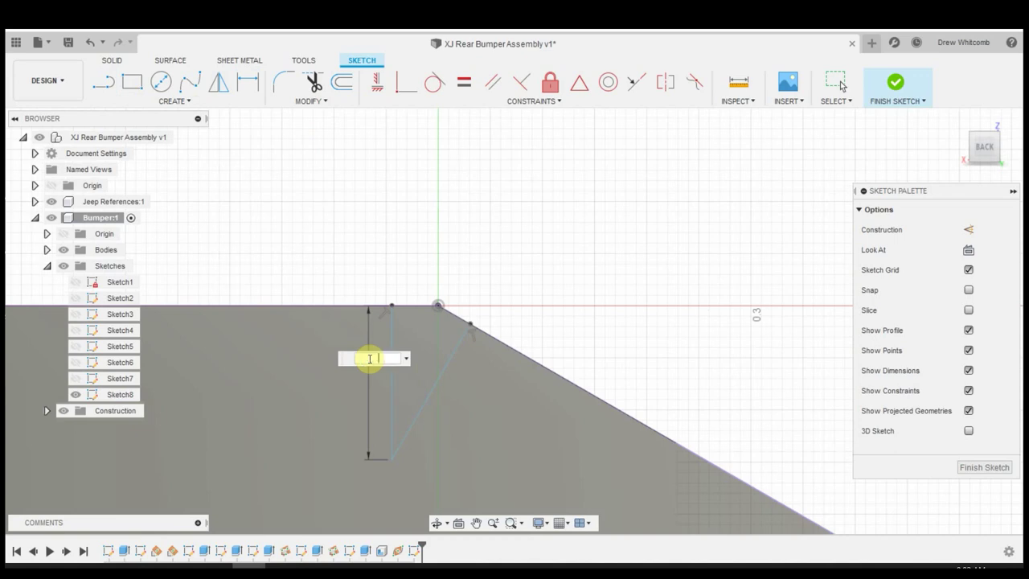
key(Return)
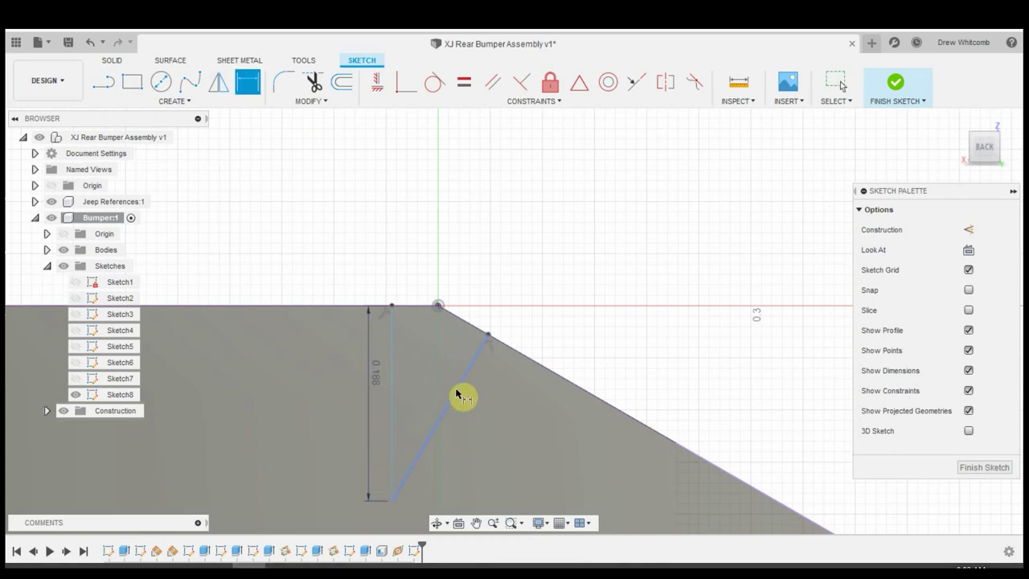
click(456, 393)
click(487, 417)
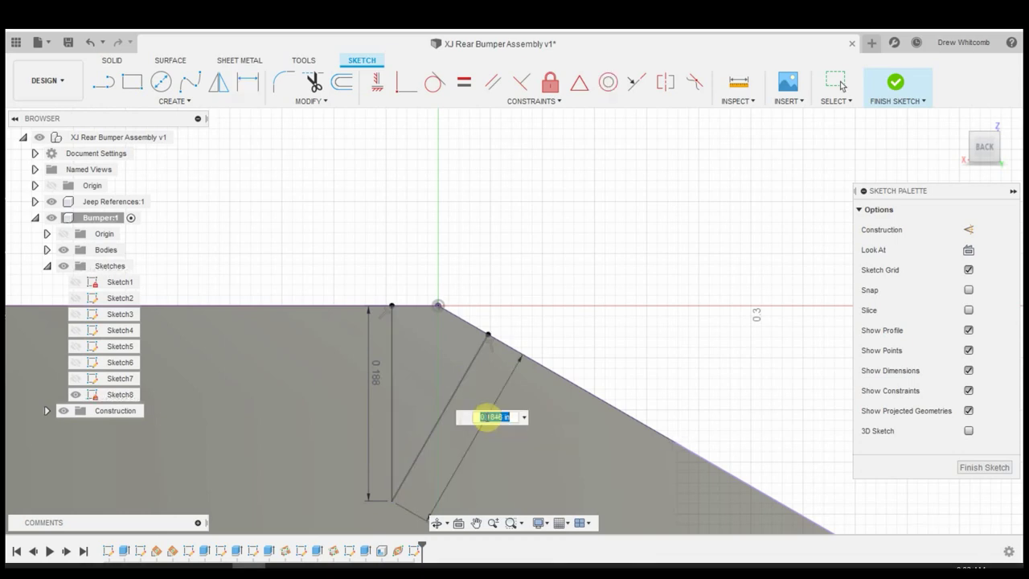
text(.1875)
key(Return)
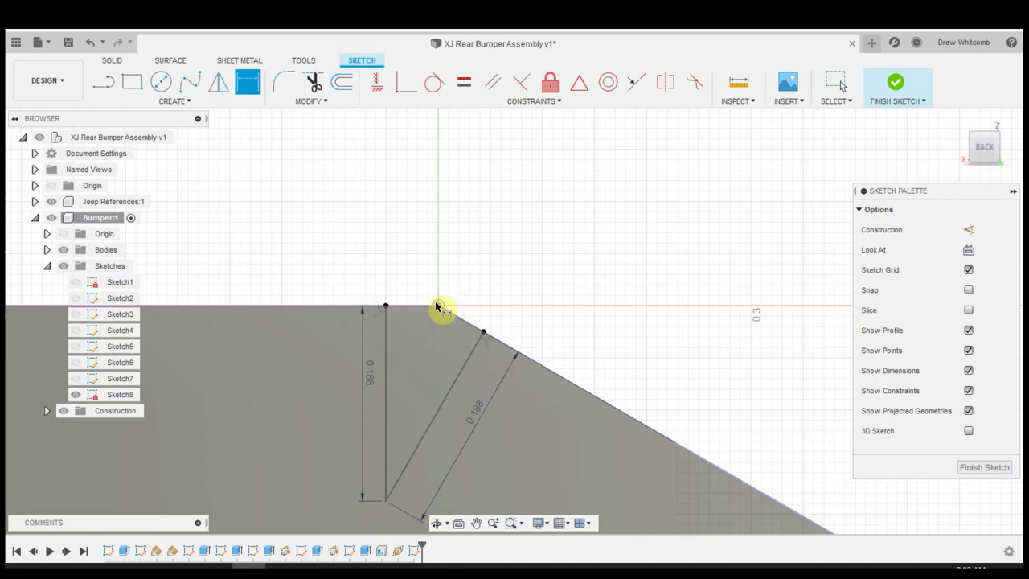
click(962, 470)
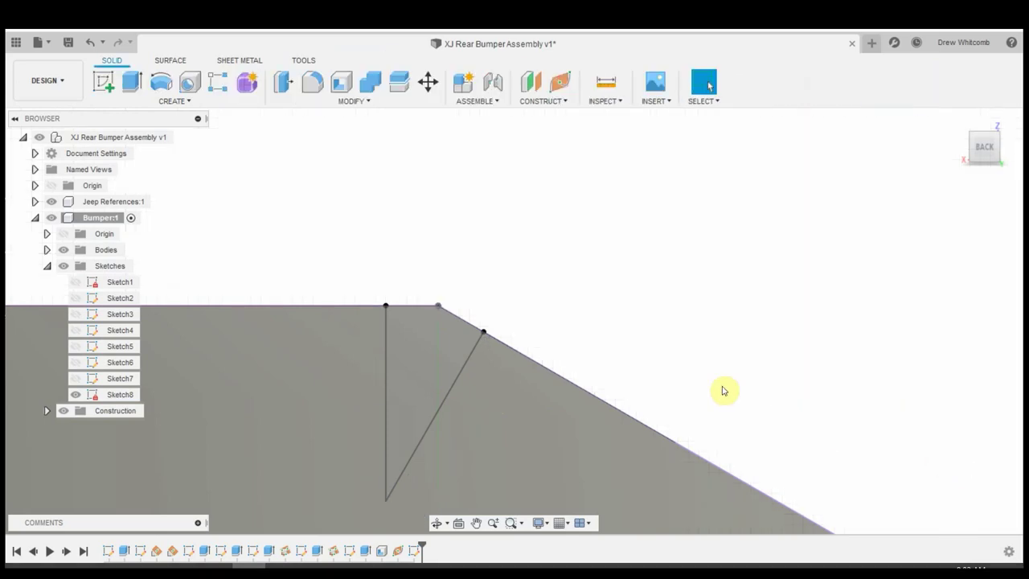
Extrude-cut the small triangle profile -0.77 in into the bumper, then inspect the notch
mouse_move(645, 330)
shift+middle_down()
mouse_move(615, 349)
mouse_move(571, 248)
shift+middle_up()
click(132, 81)
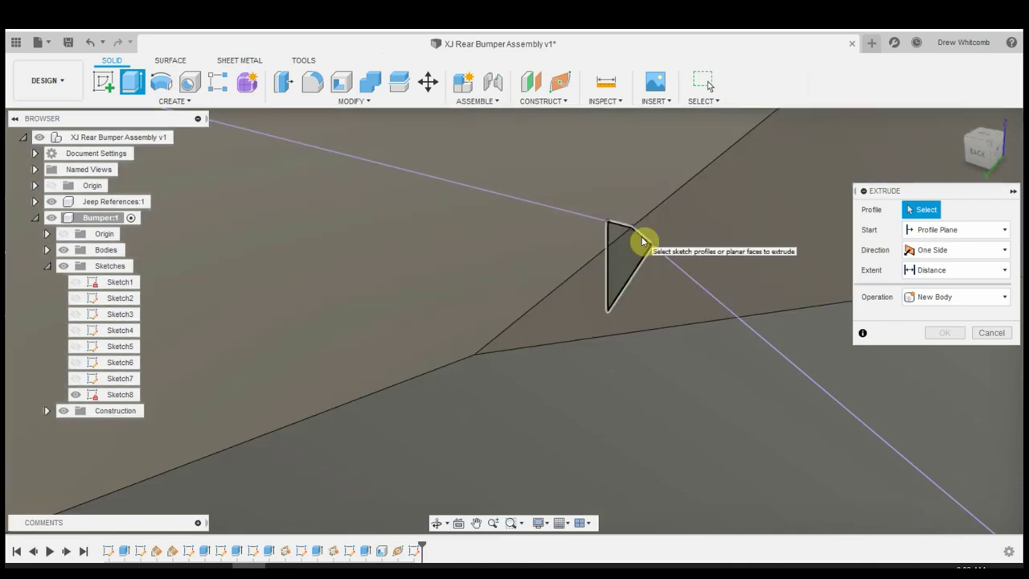
click(643, 240)
drag(638, 264, 400, 389)
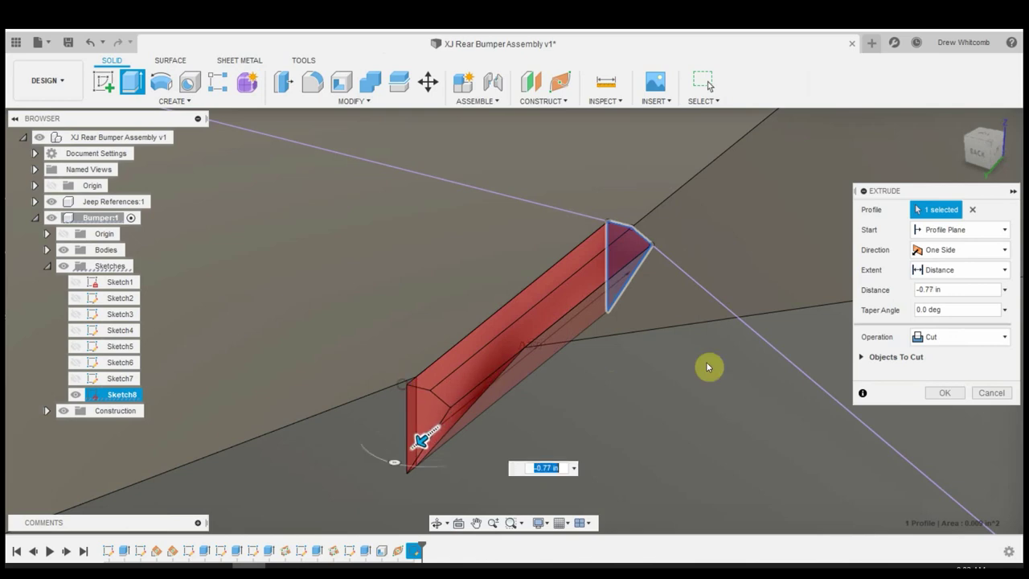
click(956, 393)
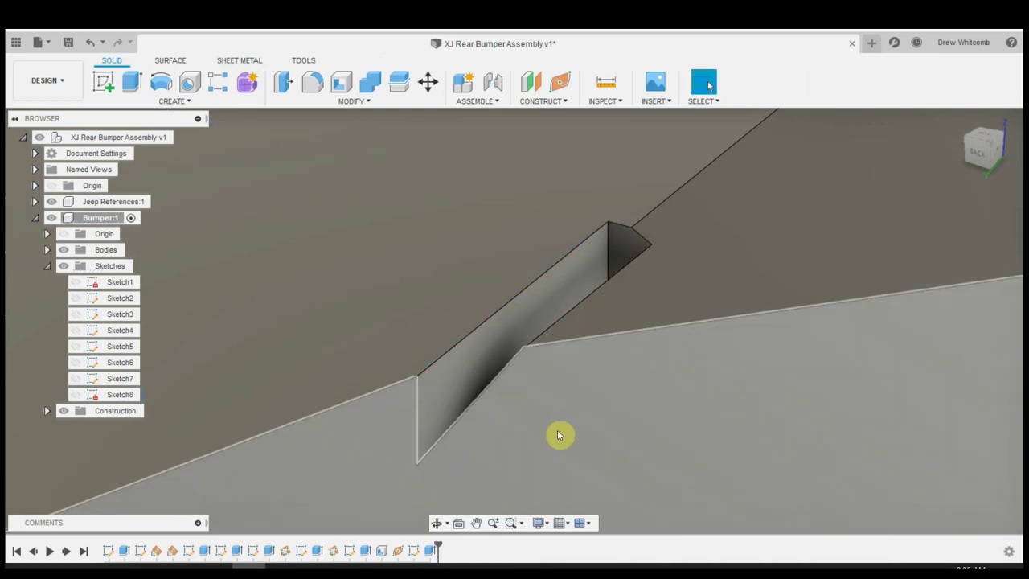
shift+middle_drag(557, 433, 589, 406)
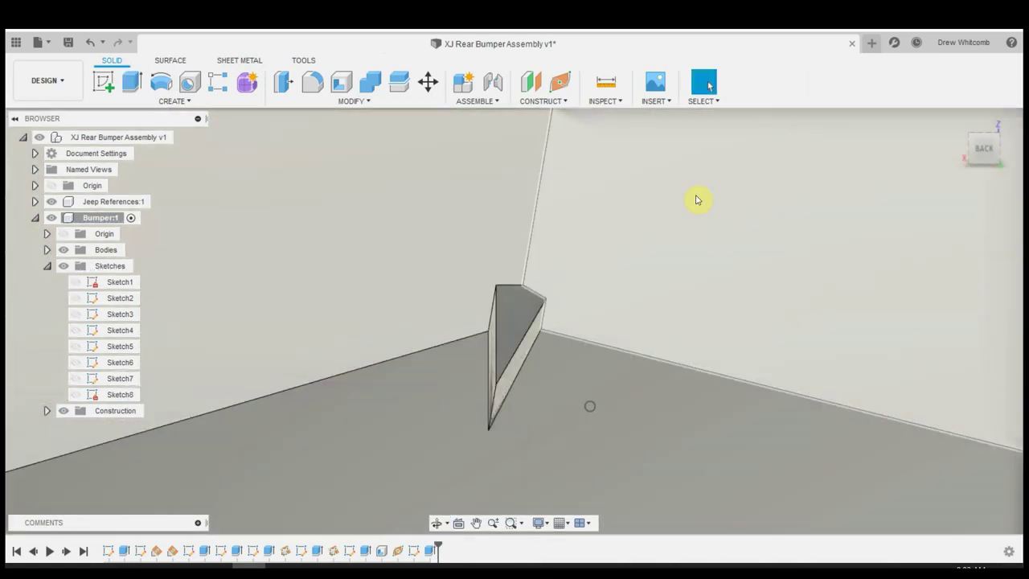
shift+middle_drag(407, 213, 533, 440)
shift+middle_drag(604, 434, 652, 445)
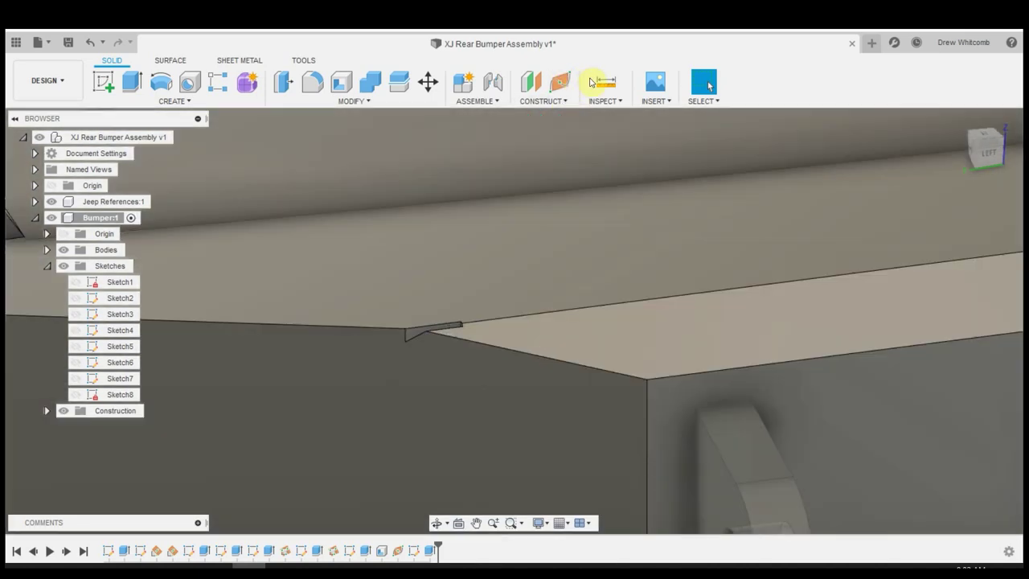
Preview a plane along the bumper's top edge, then cancel it
click(562, 86)
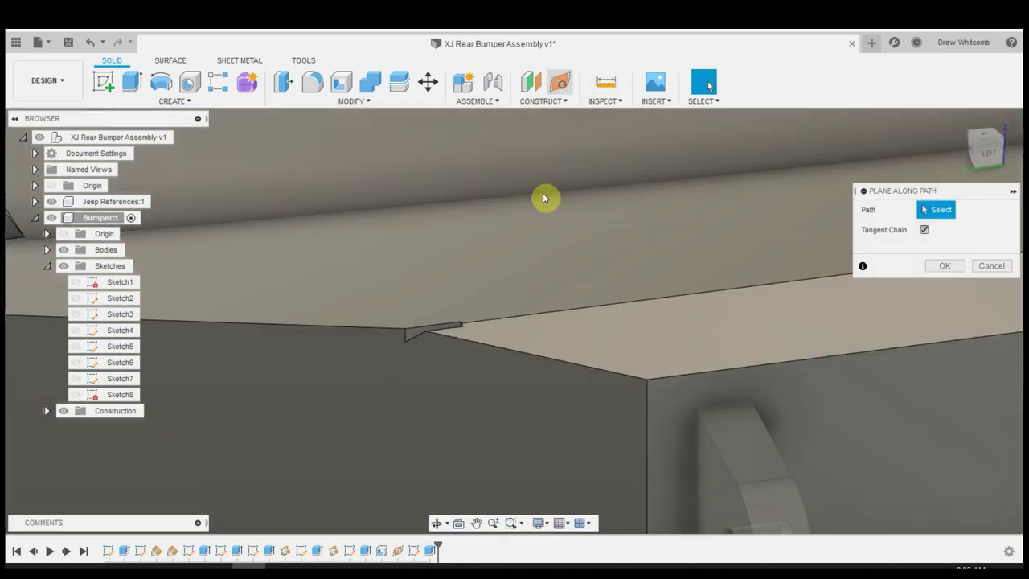
click(500, 318)
shift+middle_drag(545, 350, 531, 378)
scroll(530, 376, down, 2)
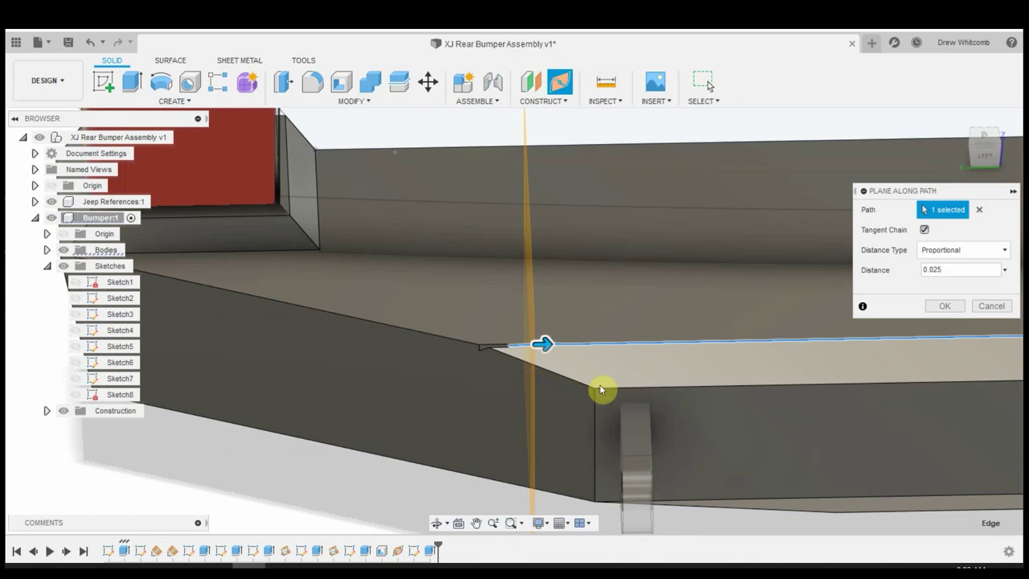
click(977, 307)
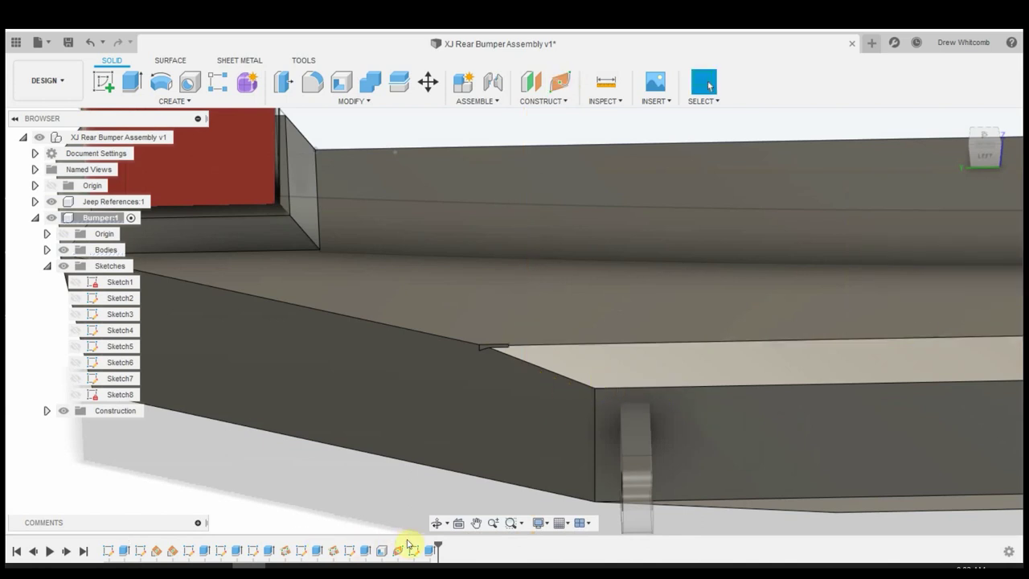
Edit the notch cut to Two Sides, stretching Side 2 far along the top edge
right_click(432, 550)
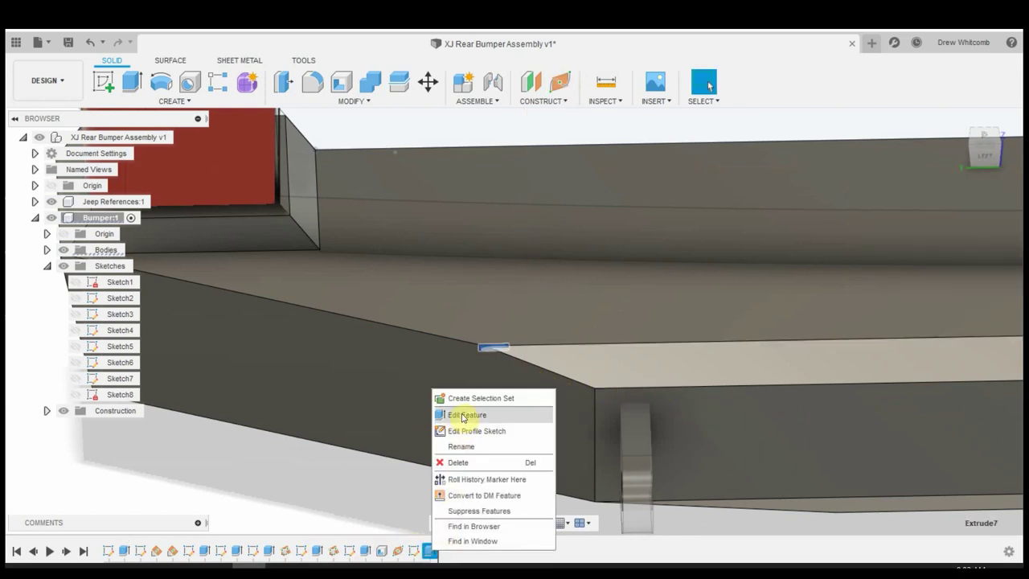
click(462, 416)
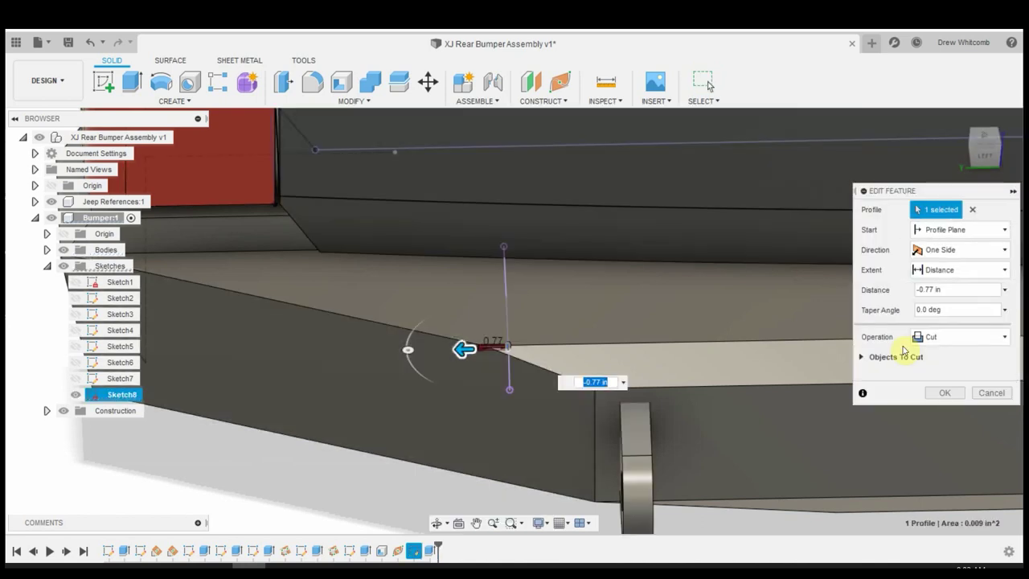
click(1001, 252)
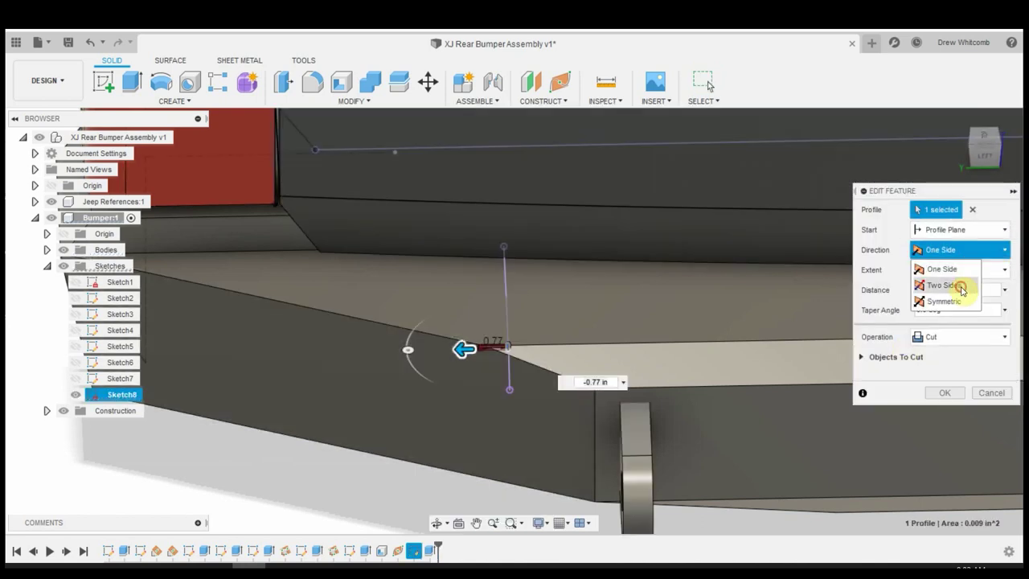
click(958, 283)
drag(493, 349, 752, 343)
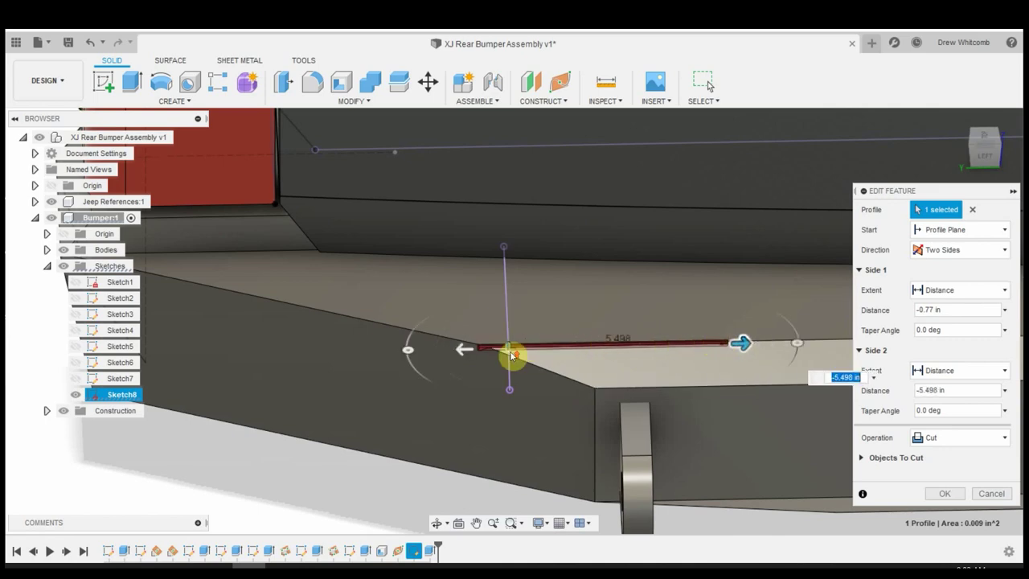
scroll(512, 353, down, 5)
drag(674, 350, 846, 338)
scroll(846, 337, up, 3)
click(944, 493)
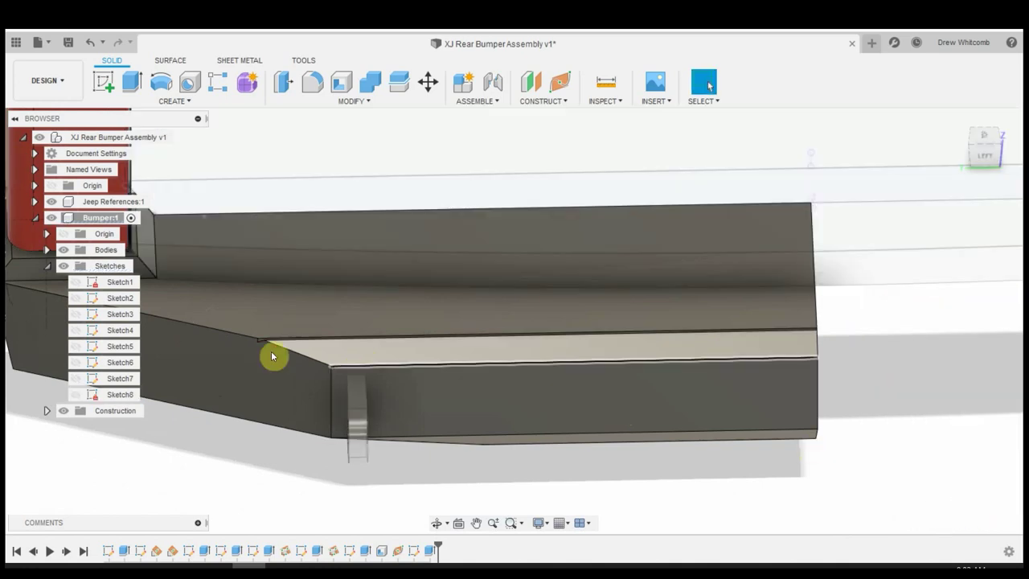
Orbit around the bumper to inspect its back and top corner
scroll(270, 352, up, 5)
shift+middle_drag(331, 361, 277, 281)
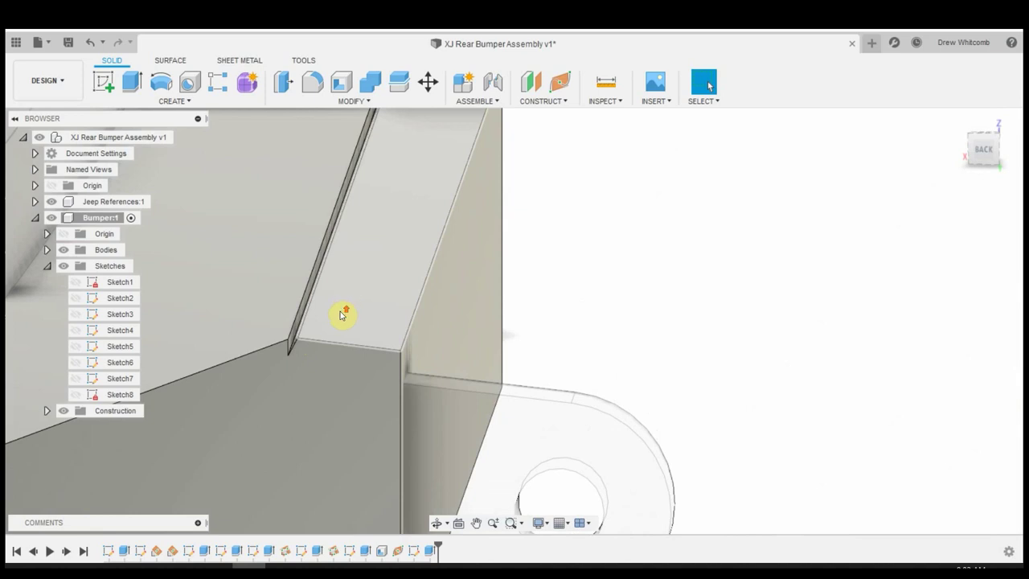
scroll(340, 313, down, 5)
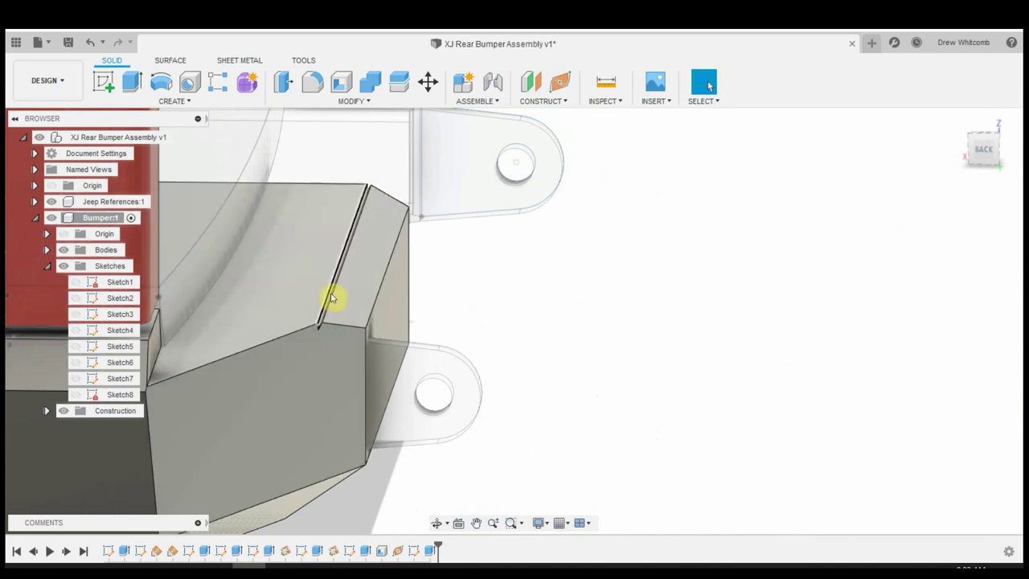
shift+middle_drag(372, 298, 236, 416)
shift+middle_drag(381, 348, 532, 247)
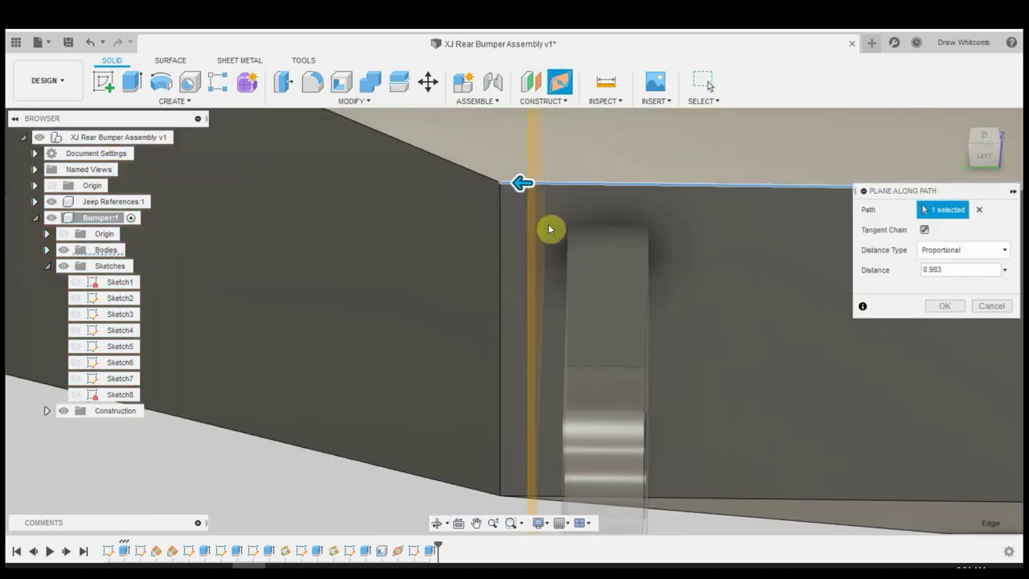
Create the plane along the top edge at proportional distance 0.983
shift+middle_drag(611, 322, 631, 324)
shift+middle_drag(551, 225, 542, 211)
click(937, 306)
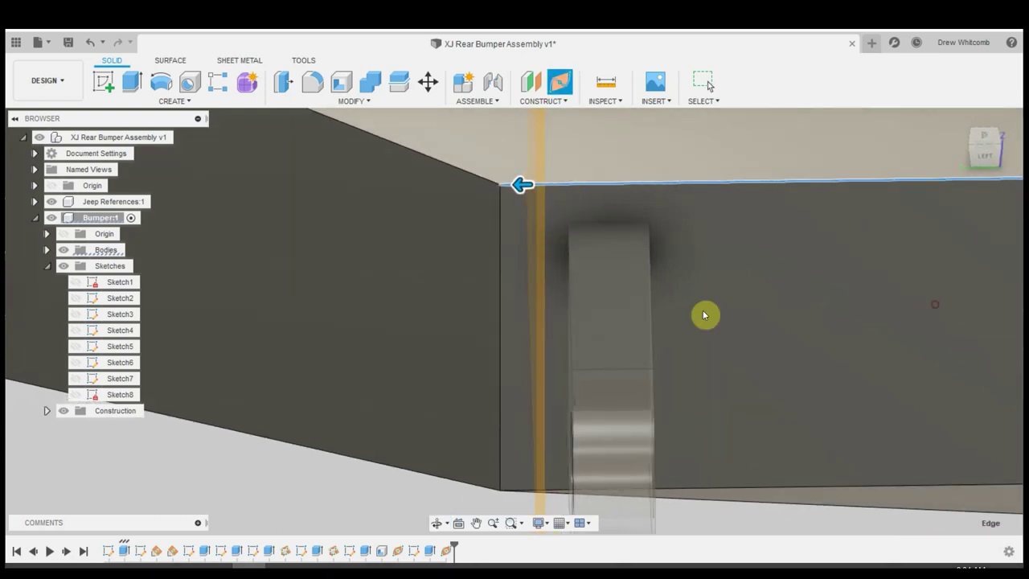
key(Escape)
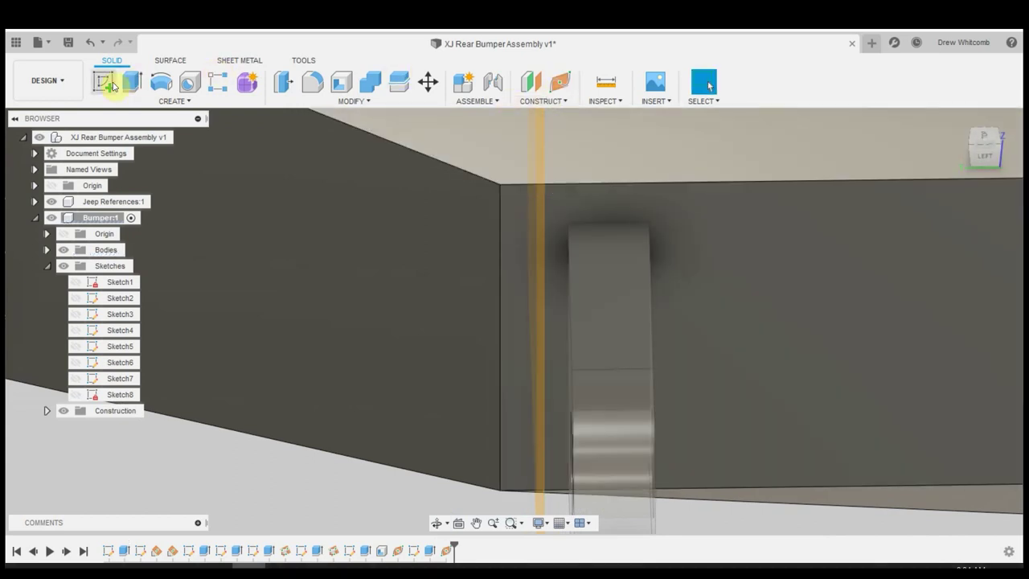
Start Sketch9 on the new plane and project the sloped bumper edge into it
shift+middle_drag(592, 159, 654, 153)
click(658, 156)
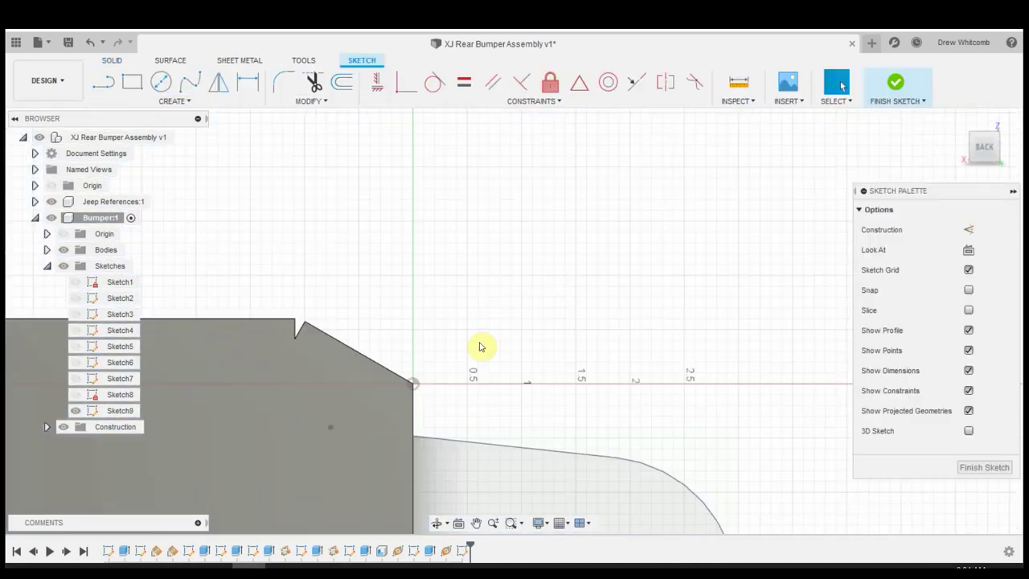
key(p)
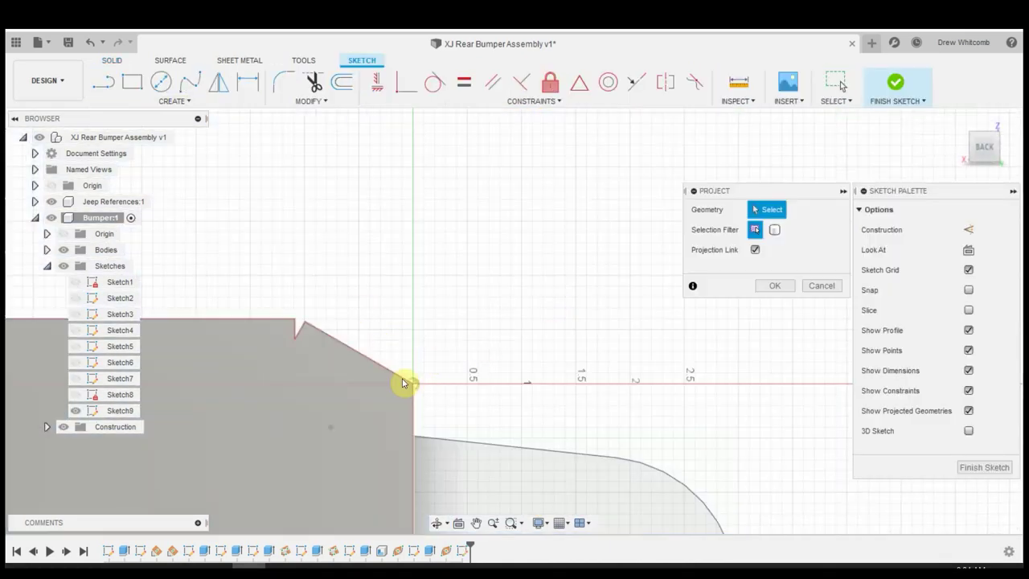
click(388, 371)
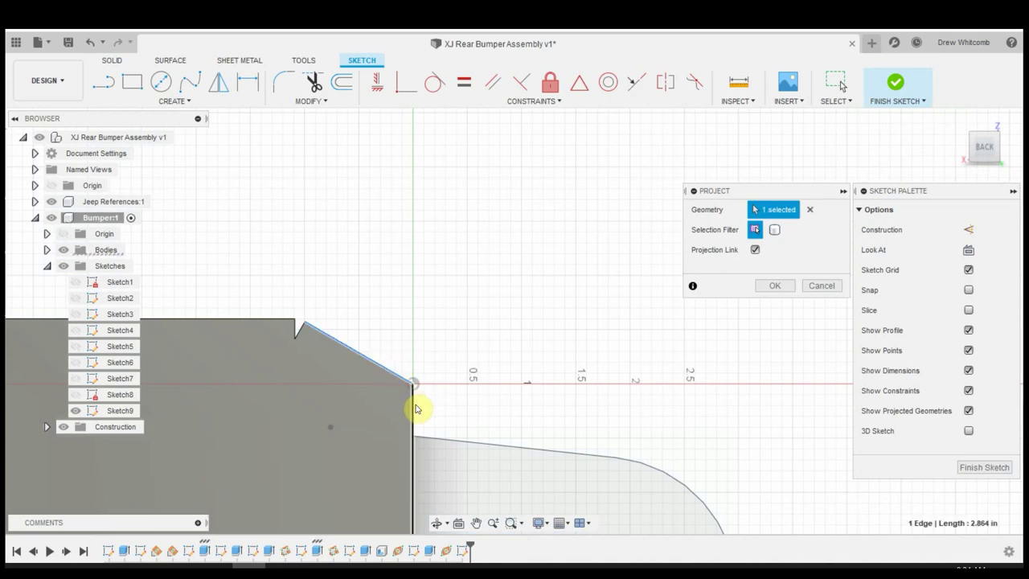
click(774, 286)
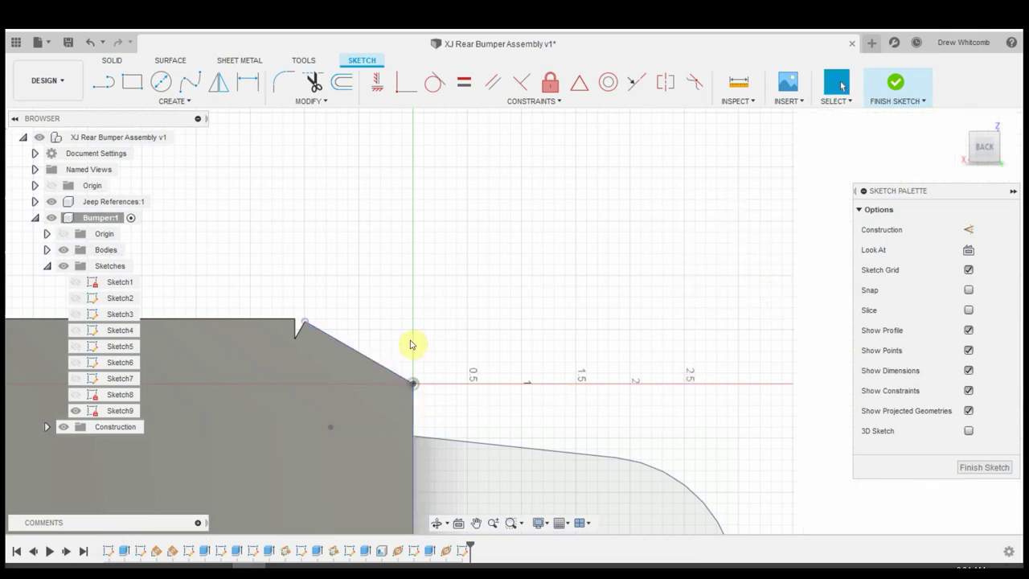
Draw two connected lines from the projected edge's corner ending on the sloped edge
click(103, 80)
scroll(385, 412, up, 3)
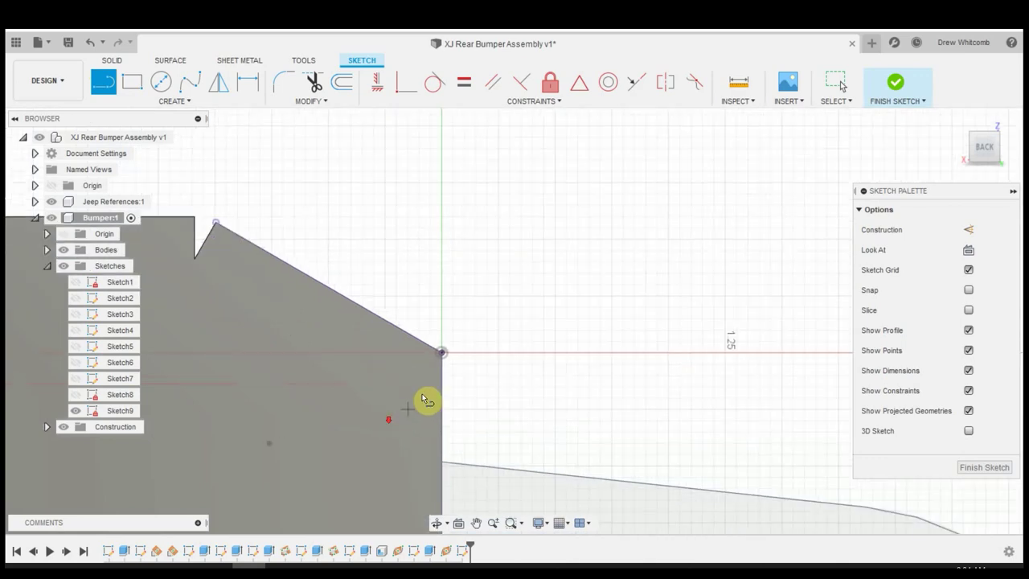
scroll(426, 400, up, 3)
click(434, 307)
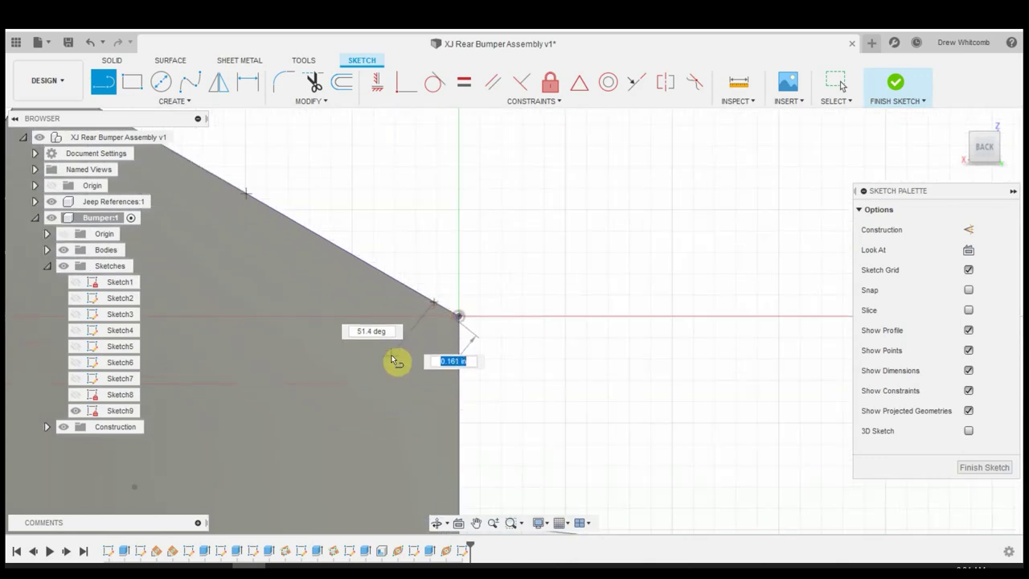
click(402, 366)
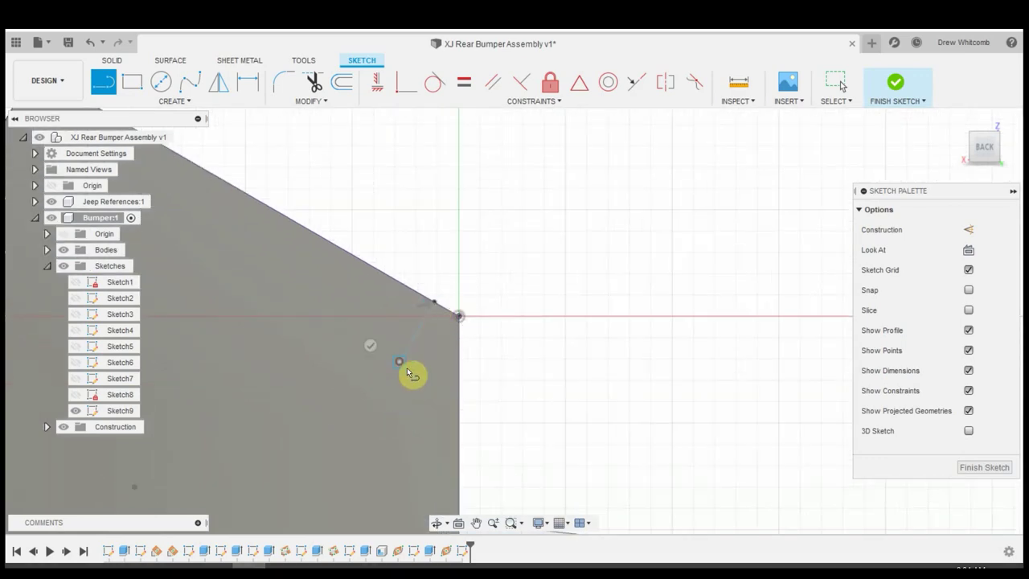
double_click(458, 363)
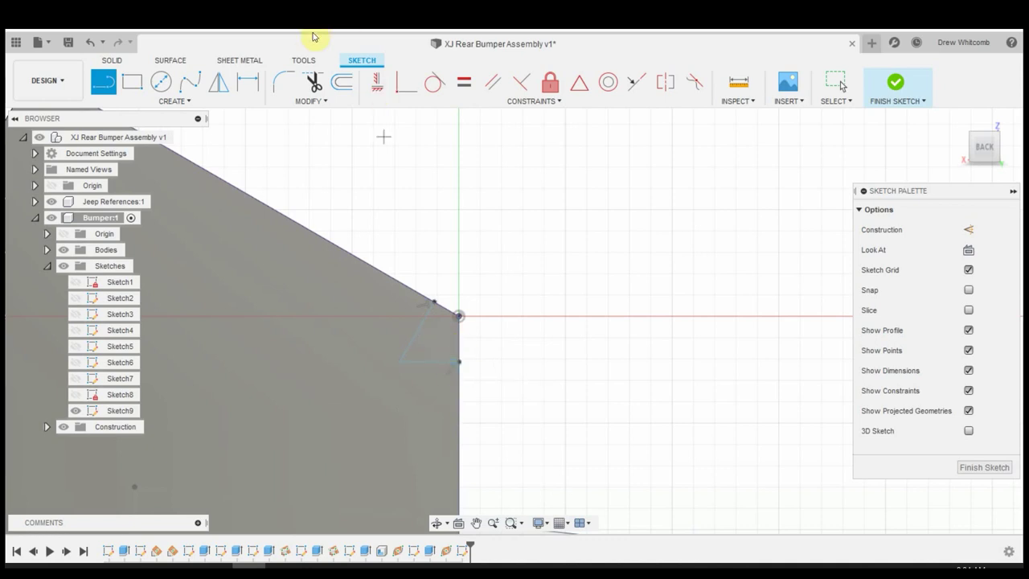
Dimension the angled line to 0.188 in, constrain the bottom line horizontal, and finish Sketch9
click(247, 81)
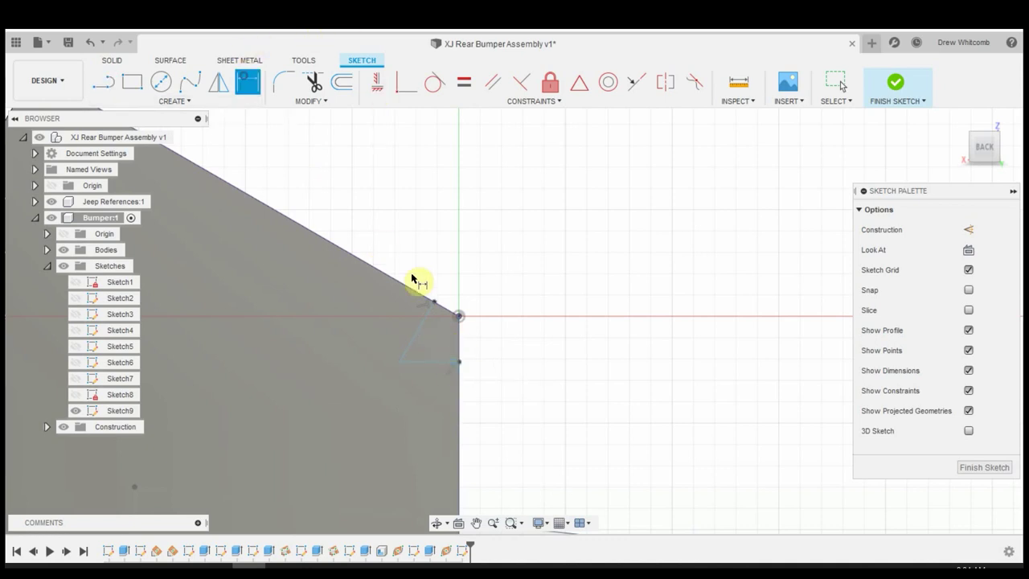
click(408, 322)
click(405, 318)
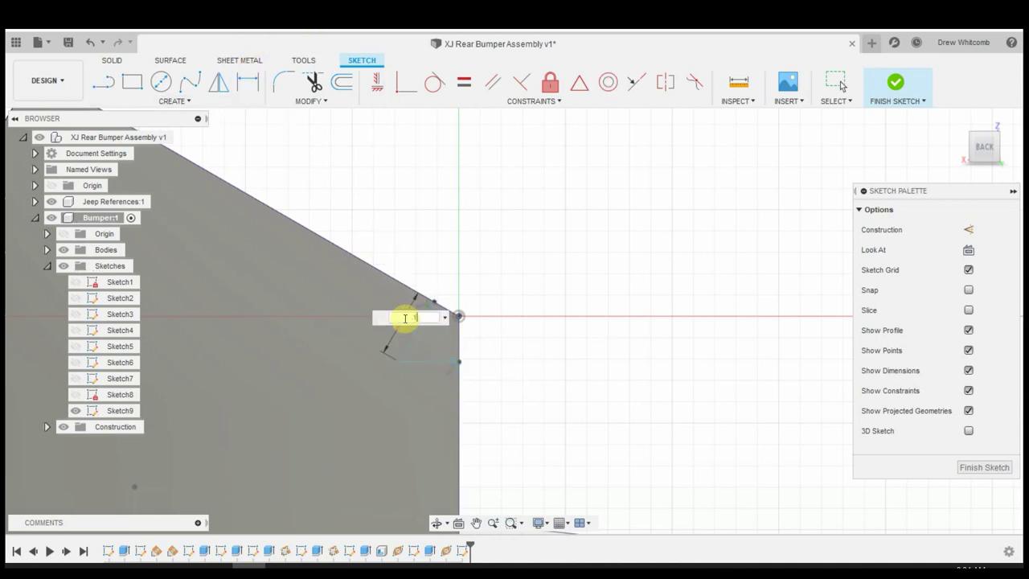
key(Return)
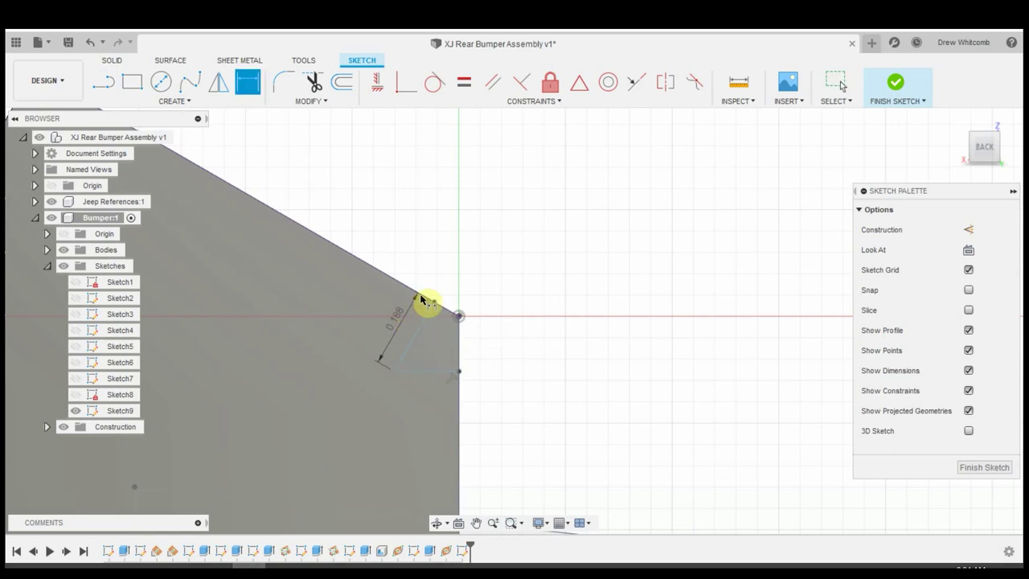
click(466, 86)
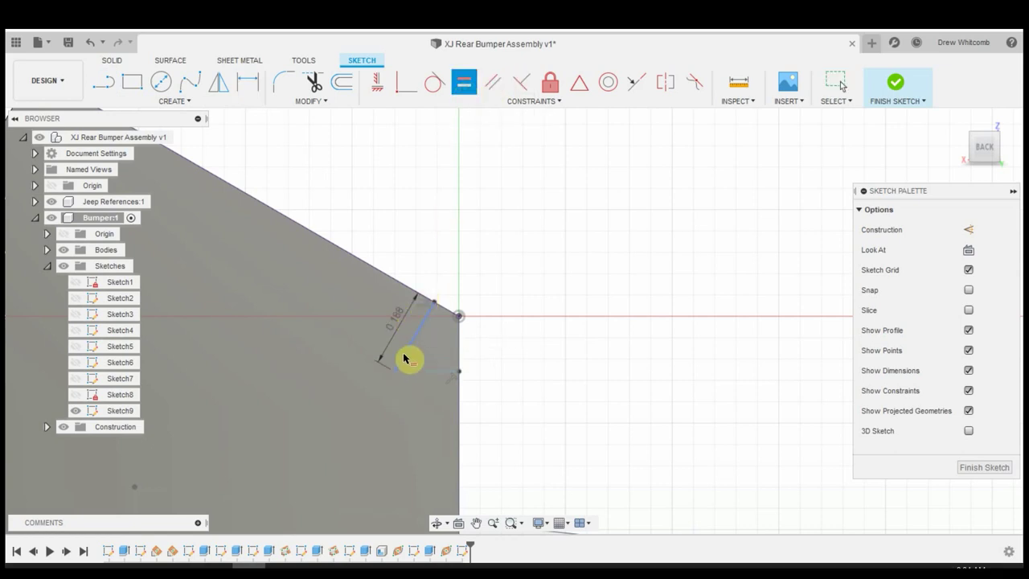
click(419, 372)
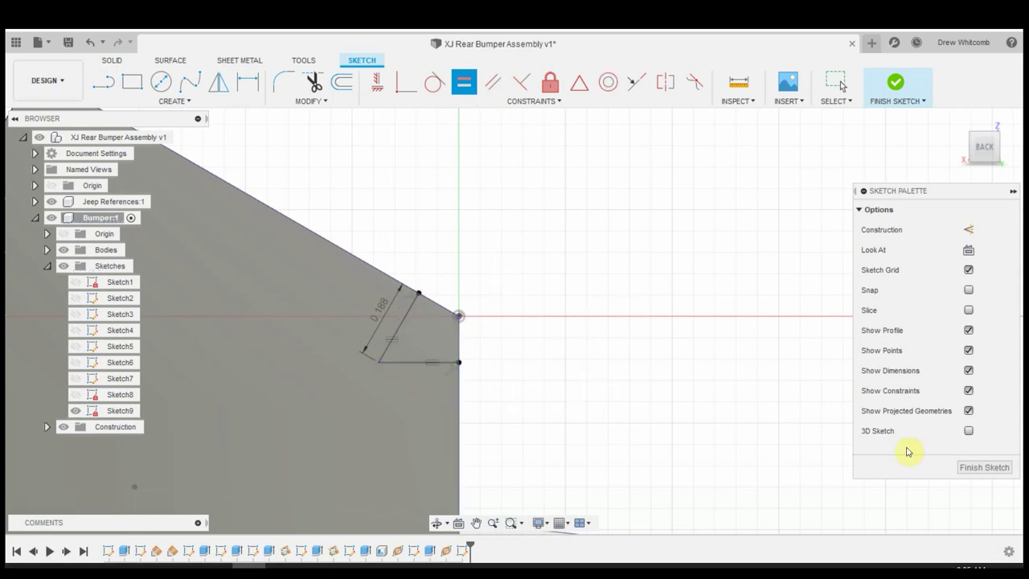
click(993, 470)
key(e)
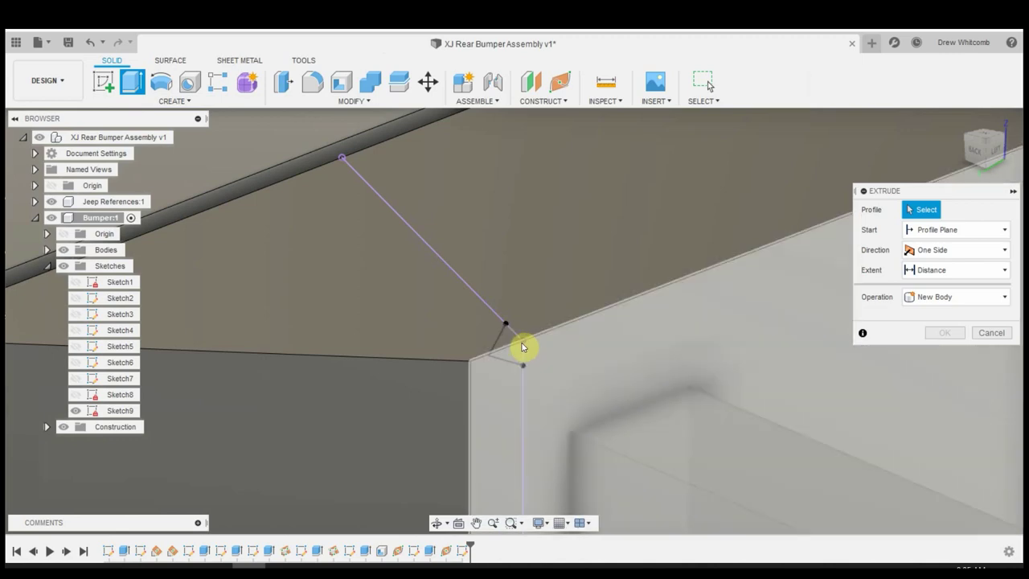
Cut the triangular Sketch9 profile 0.702 in into the bumper's top corner
click(523, 346)
mouse_move(498, 345)
mouse_down()
mouse_move(383, 370)
mouse_move(386, 389)
mouse_up()
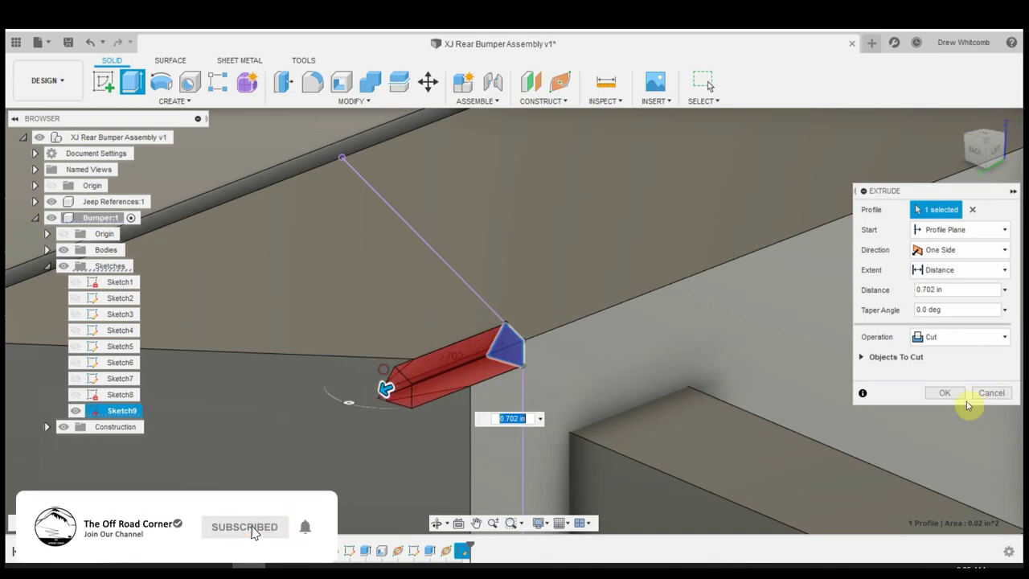
click(945, 393)
shift+middle_drag(638, 374, 567, 329)
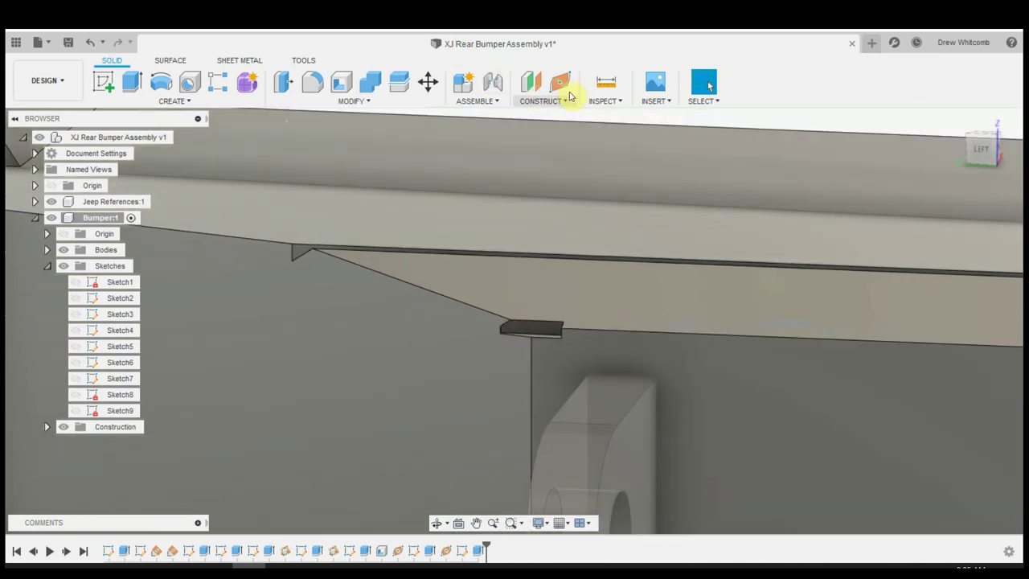
click(563, 82)
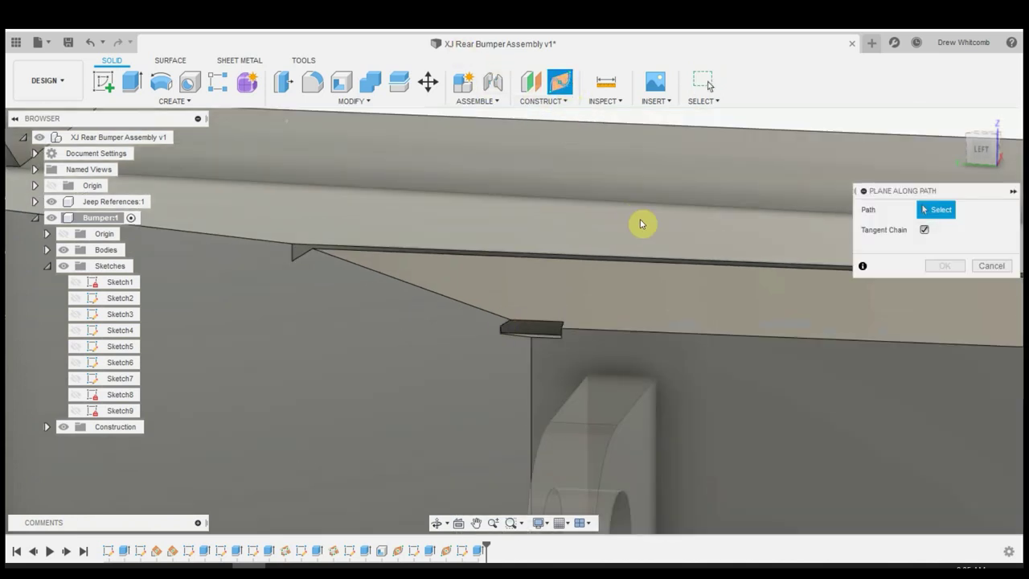
Create a plane along the bumper's top edge, slid toward the corner
click(642, 336)
shift+middle_drag(812, 404, 823, 400)
drag(659, 338, 574, 345)
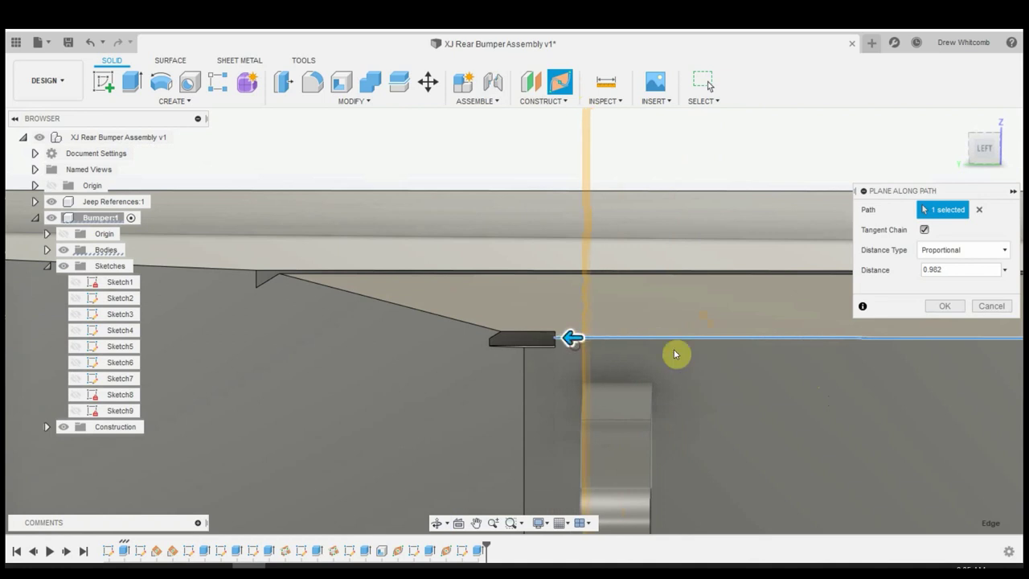
click(947, 307)
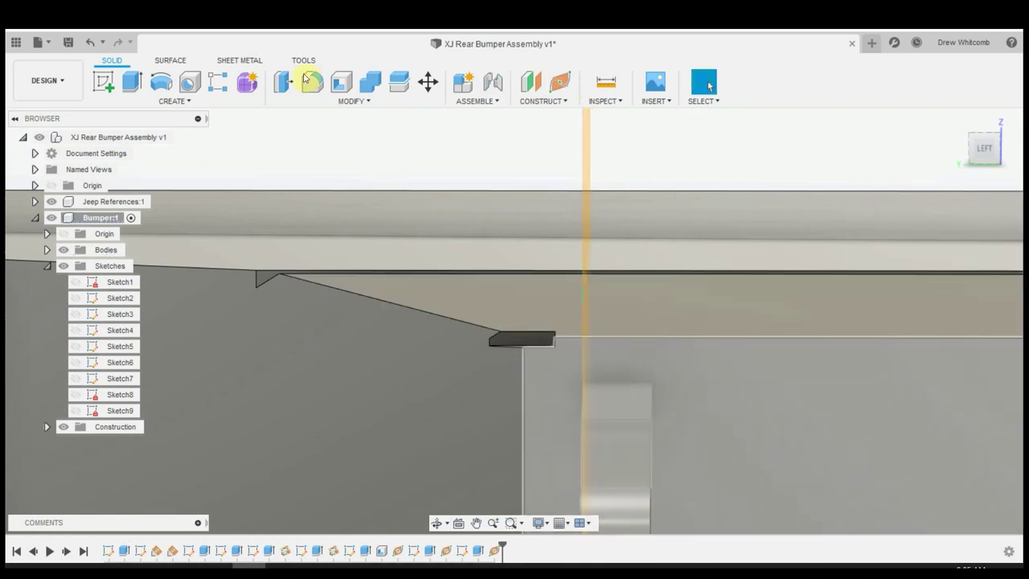
Make Sketch10 on that plane with the small triangular corner face projected, and finish it
click(104, 82)
click(585, 201)
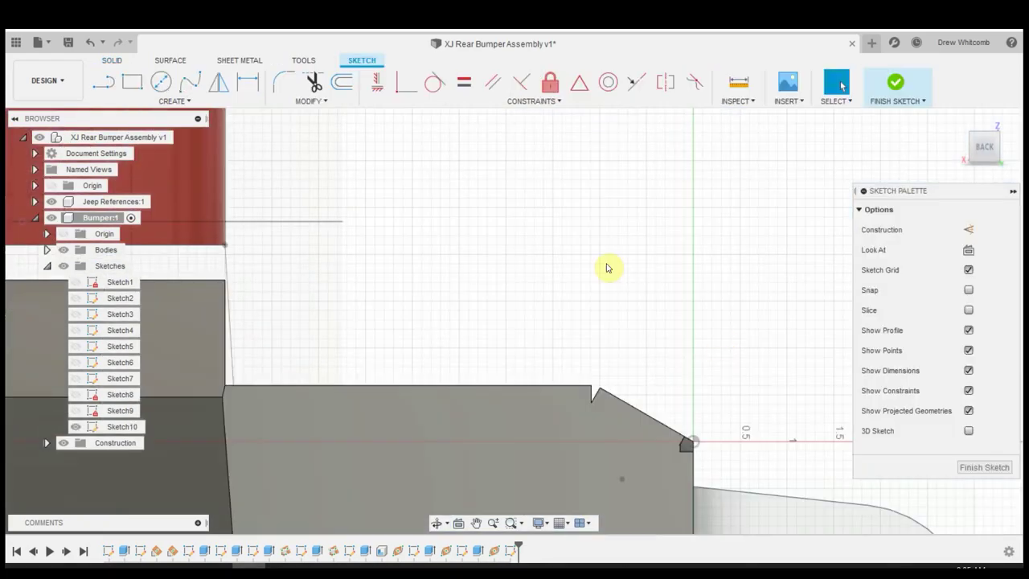
key(p)
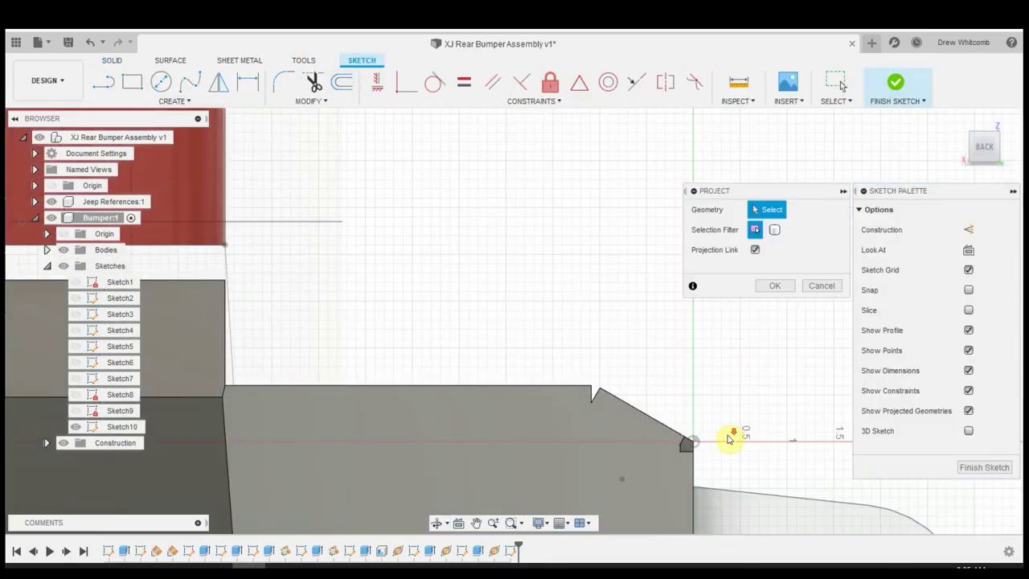
scroll(673, 448, up, 4)
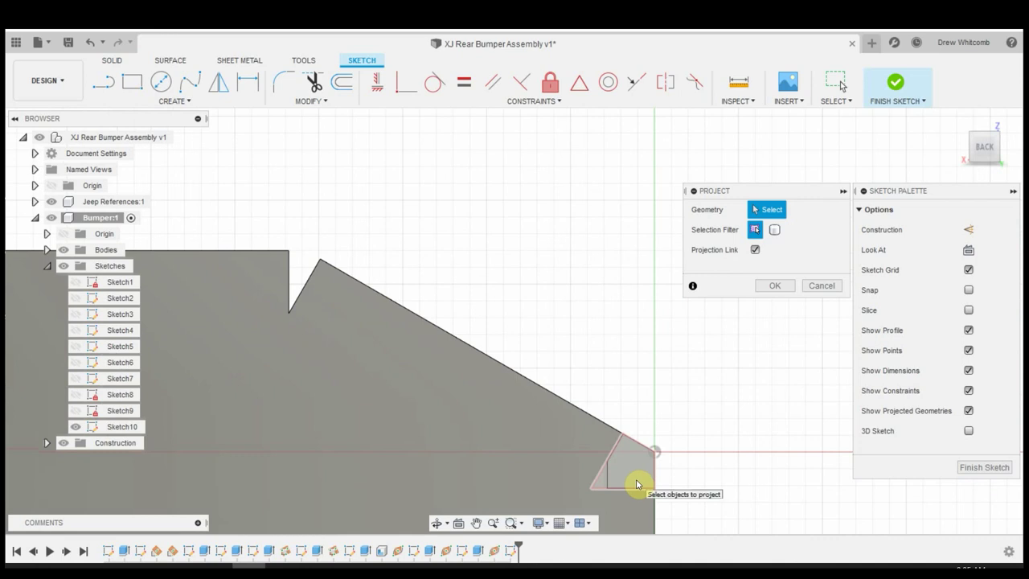
click(637, 484)
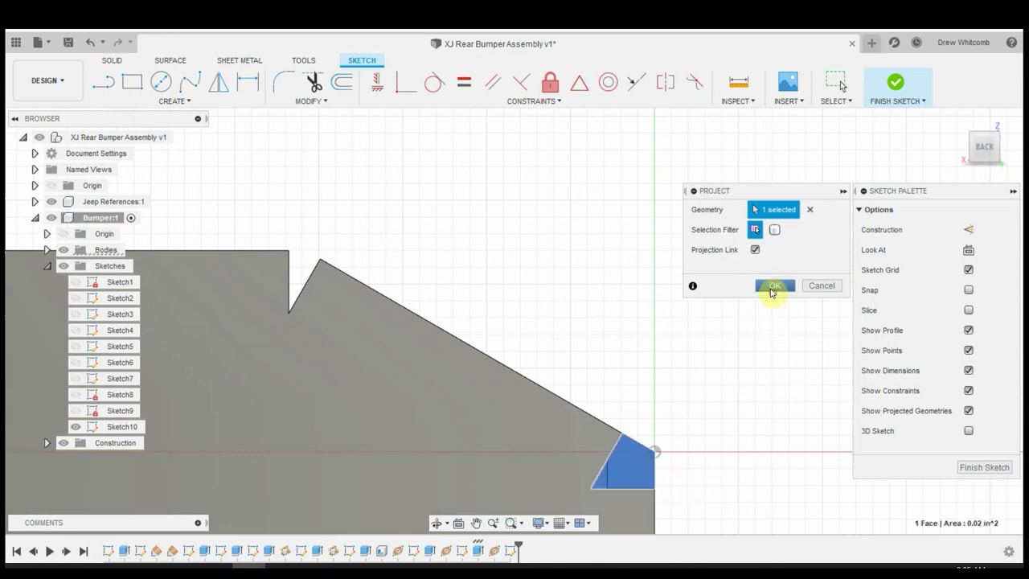
click(773, 288)
shift+middle_drag(684, 425, 705, 349)
click(988, 471)
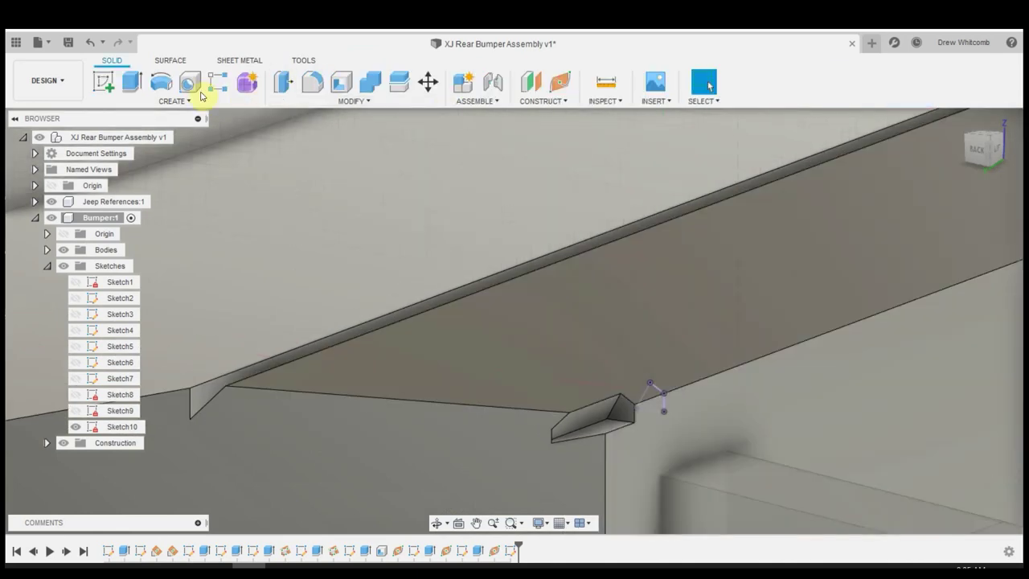
click(132, 83)
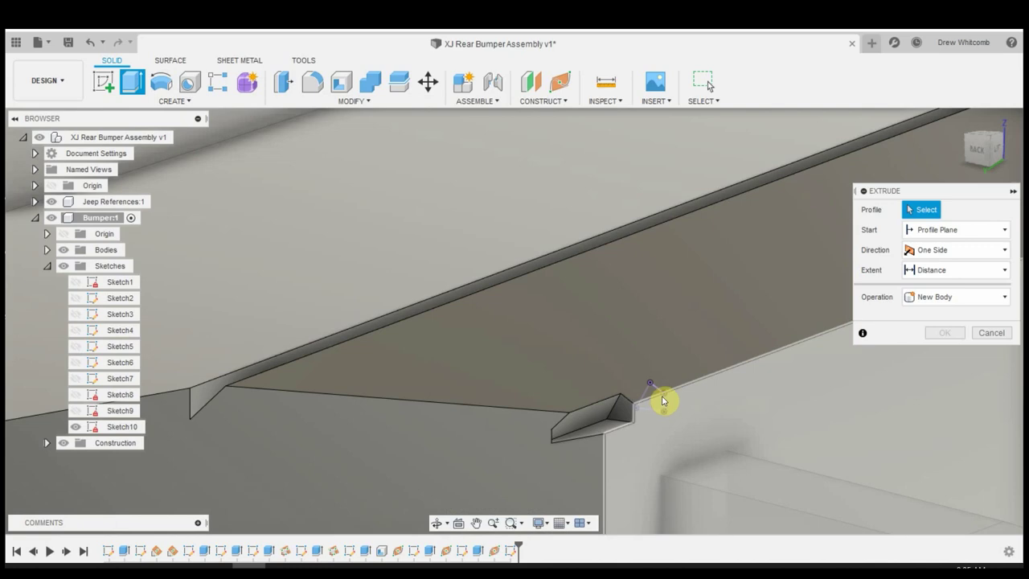
Extrude the small triangle profile as a cut -17.399 in along the bumper's groove
click(662, 398)
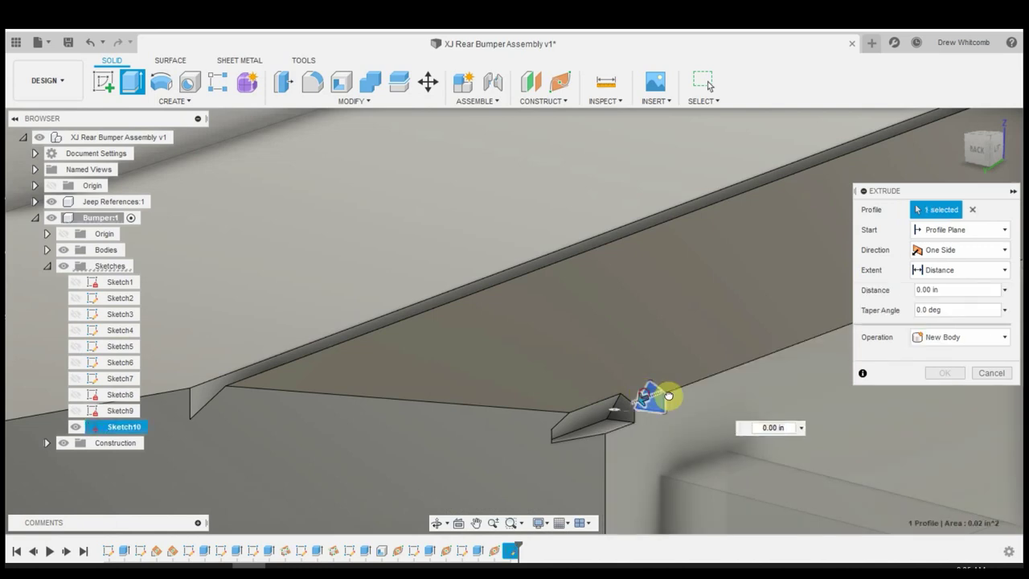
drag(668, 395, 650, 407)
shift+middle_drag(650, 407, 686, 356)
drag(418, 279, 526, 319)
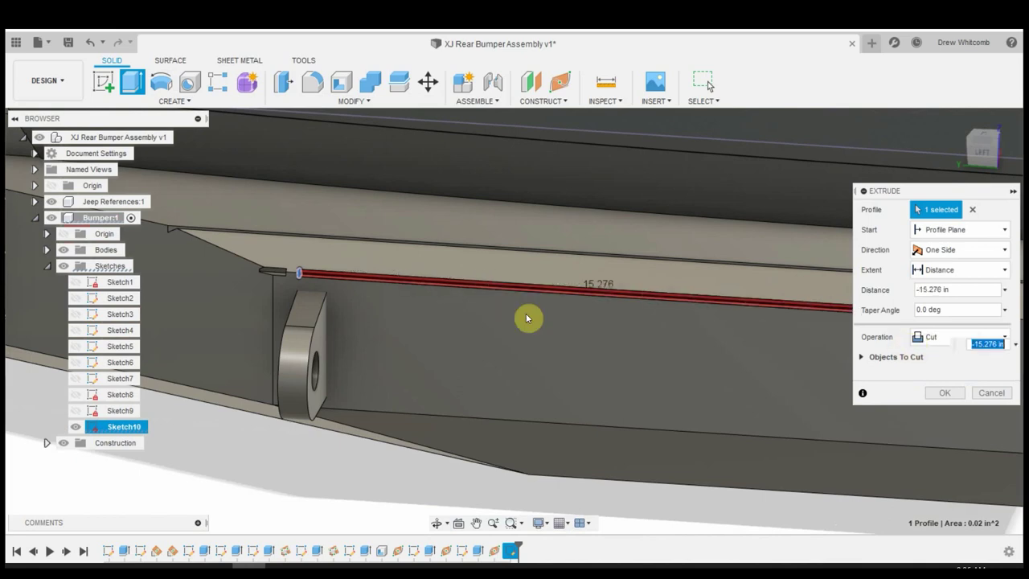
scroll(501, 305, down, 5)
scroll(679, 260, up, 8)
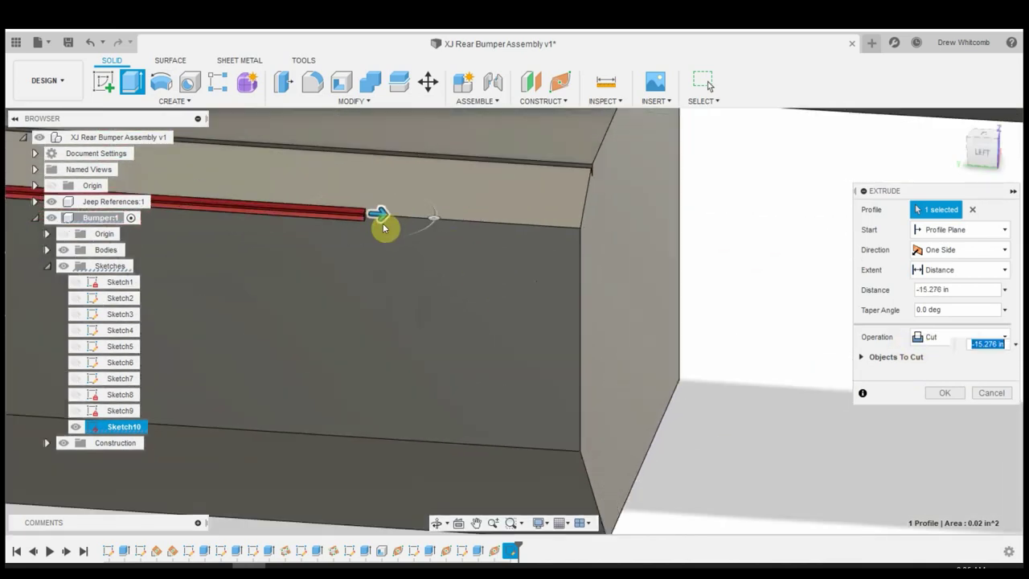
drag(384, 227, 517, 235)
click(945, 393)
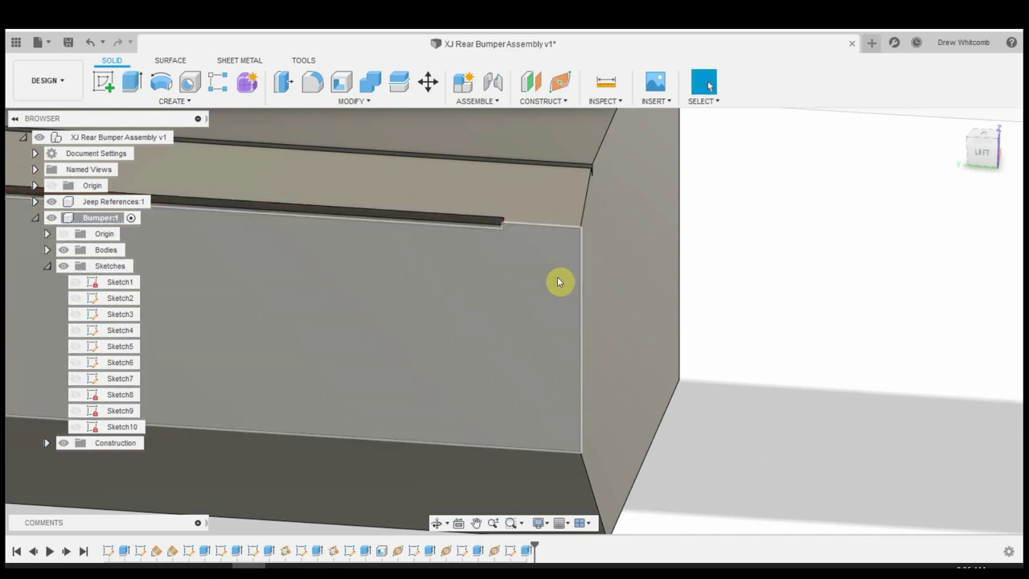
Add a construction plane along the groove edge at proportional distance 0.50
scroll(657, 391, down, 2)
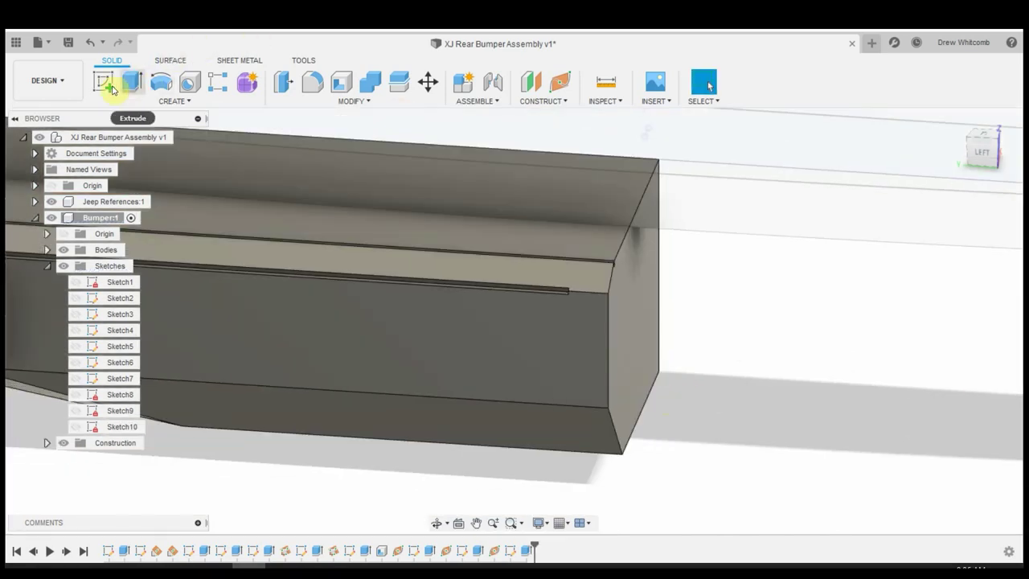
click(559, 85)
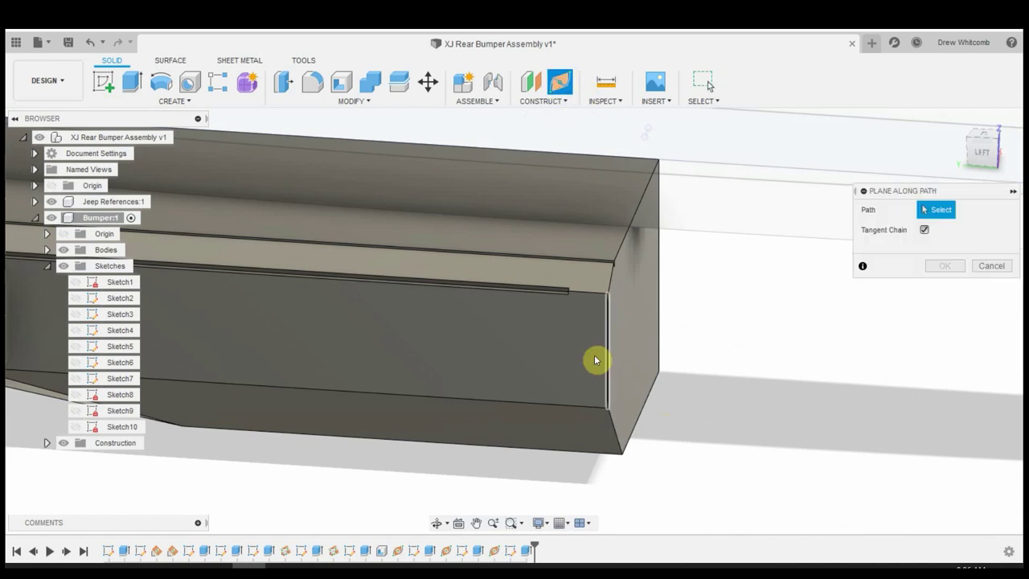
click(594, 296)
scroll(583, 294, up, 3)
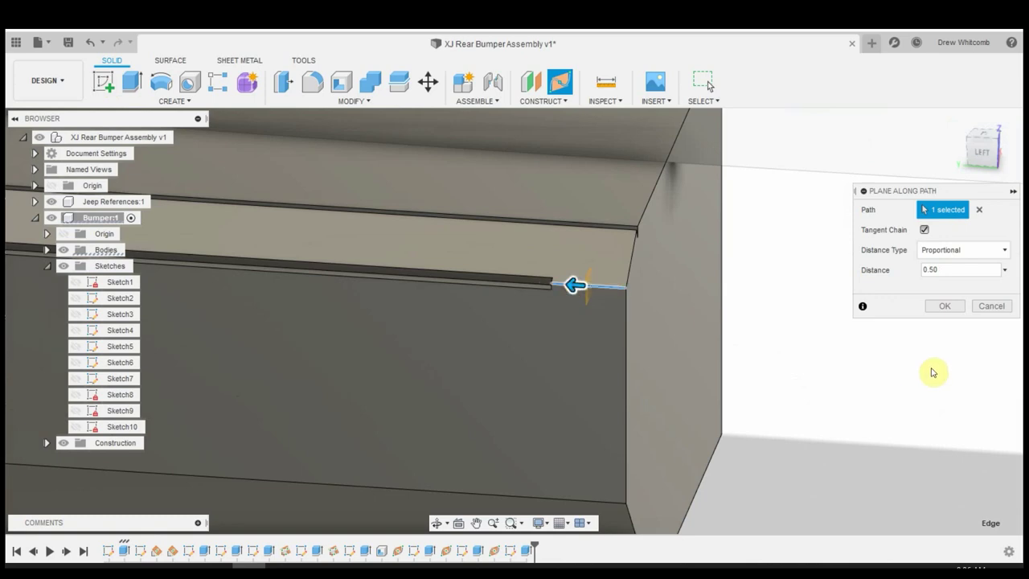
click(952, 308)
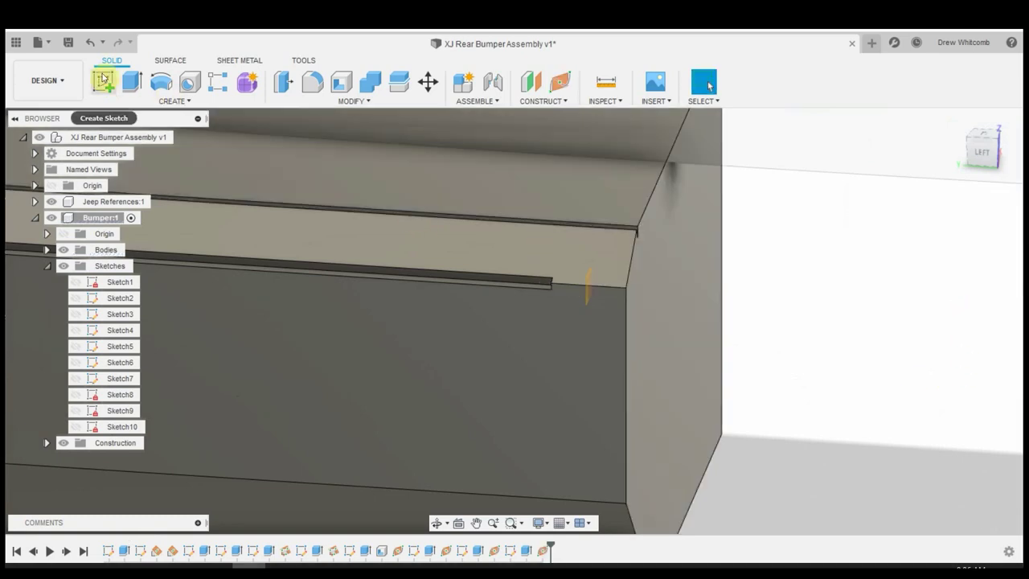
Create Sketch11 on the midway plane and project the notch's triangular end face into it
click(103, 80)
click(657, 299)
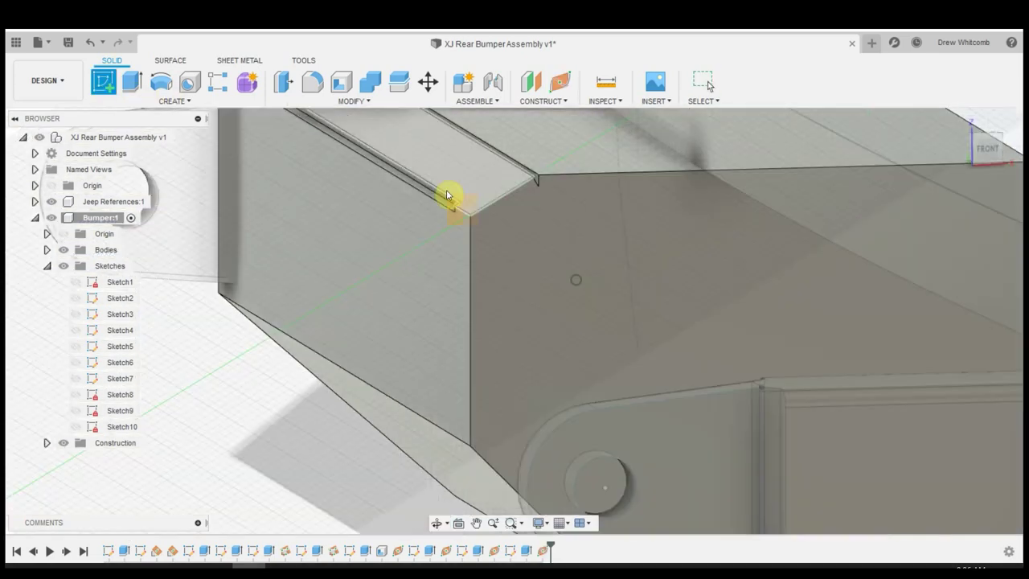
click(453, 200)
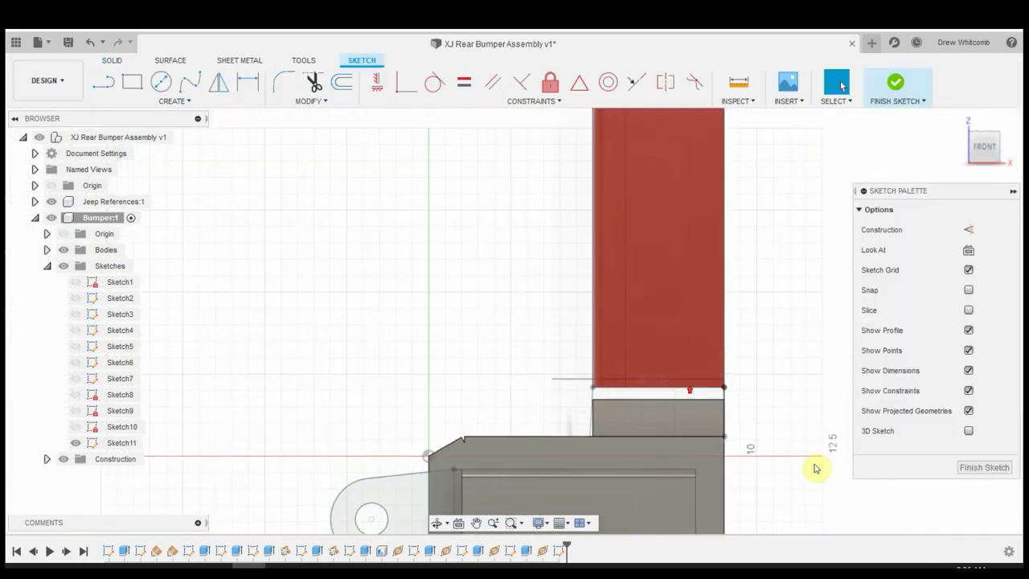
scroll(298, 471, up, 2)
mouse_move(298, 471)
shift+middle_down()
mouse_move(394, 399)
mouse_move(471, 429)
mouse_move(496, 463)
mouse_move(523, 443)
mouse_move(573, 443)
mouse_move(549, 441)
shift+middle_up()
key(p)
scroll(549, 441, up, 3)
click(546, 436)
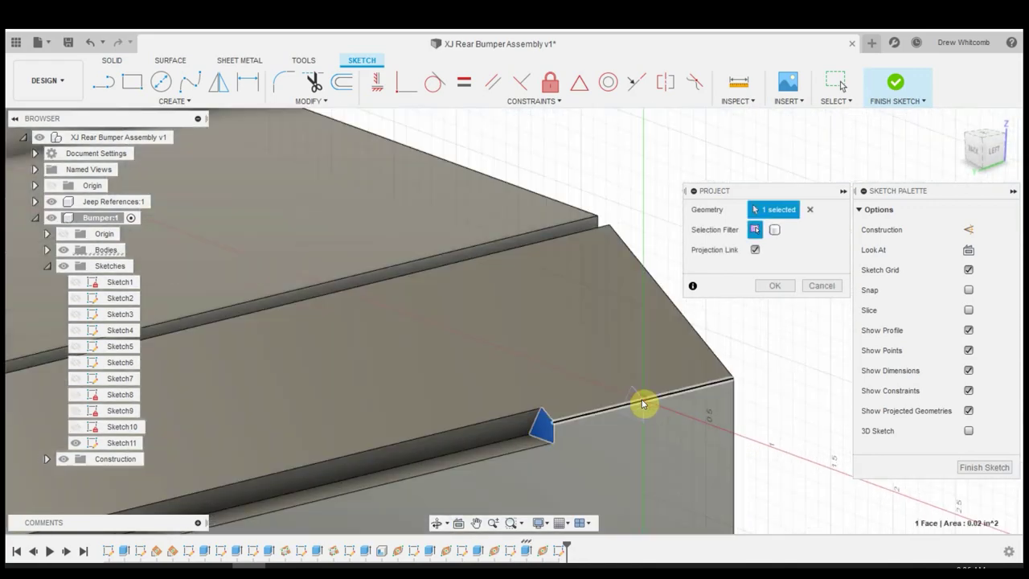
click(774, 285)
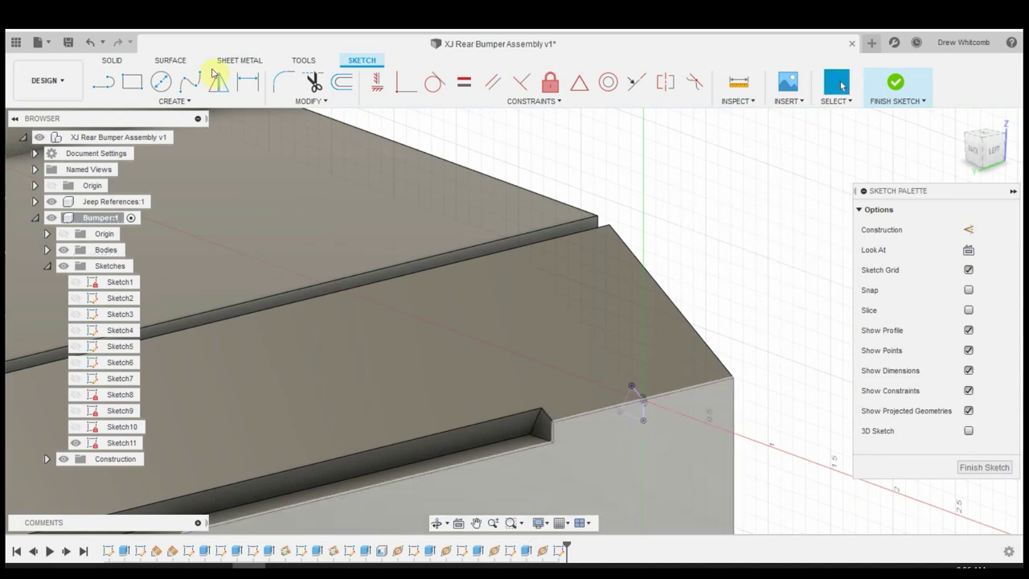
click(978, 468)
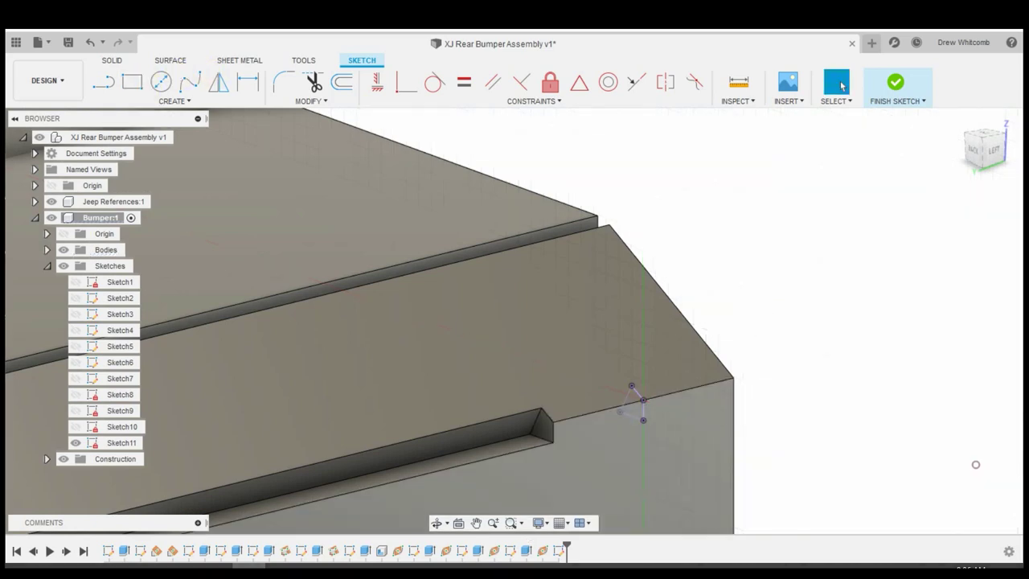
Extrude Sketch11's triangle as a 0.869 in cut through the bumper's end corner
click(131, 82)
scroll(649, 406, up, 5)
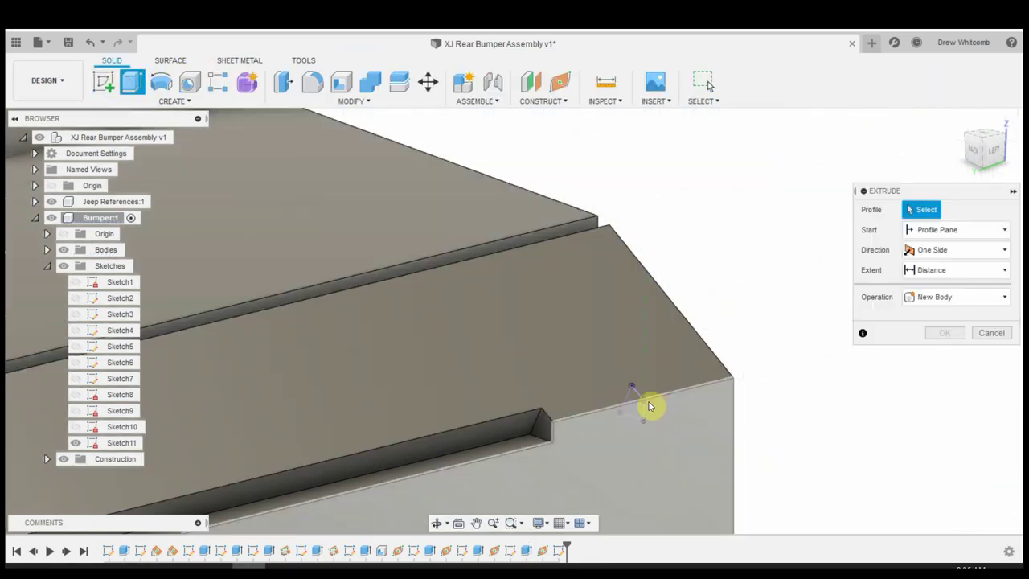
click(639, 393)
drag(592, 393, 609, 383)
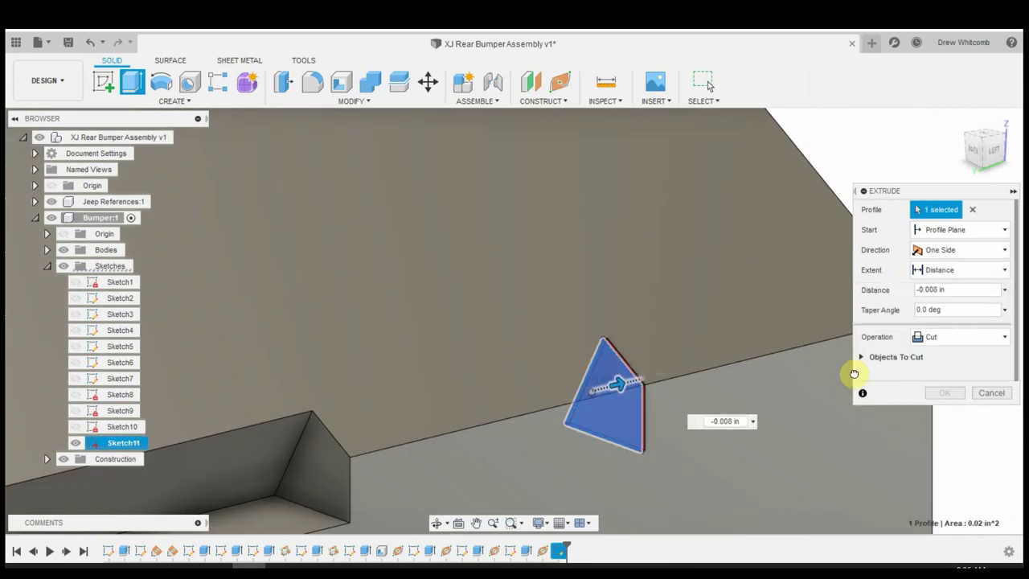
scroll(635, 386, down, 4)
scroll(619, 404, down, 2)
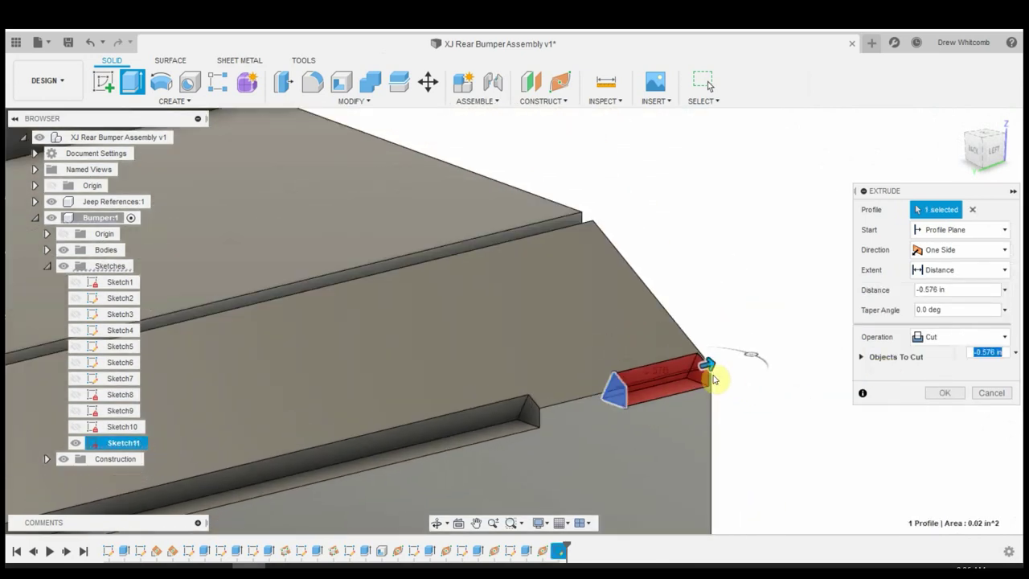
drag(718, 372, 763, 376)
click(942, 393)
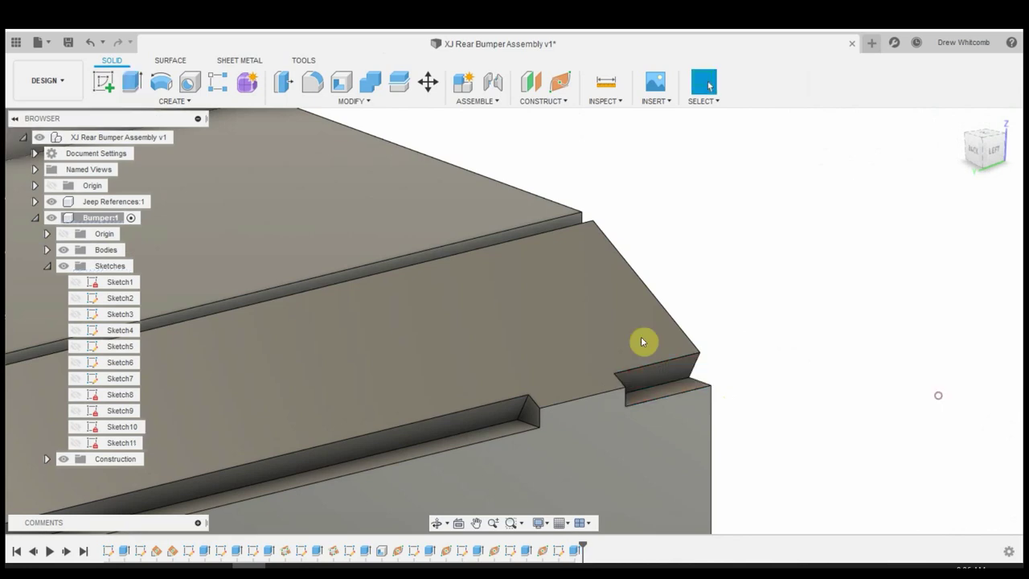
mouse_move(643, 340)
shift+middle_down()
mouse_move(629, 322)
mouse_move(617, 360)
mouse_move(610, 312)
shift+middle_up()
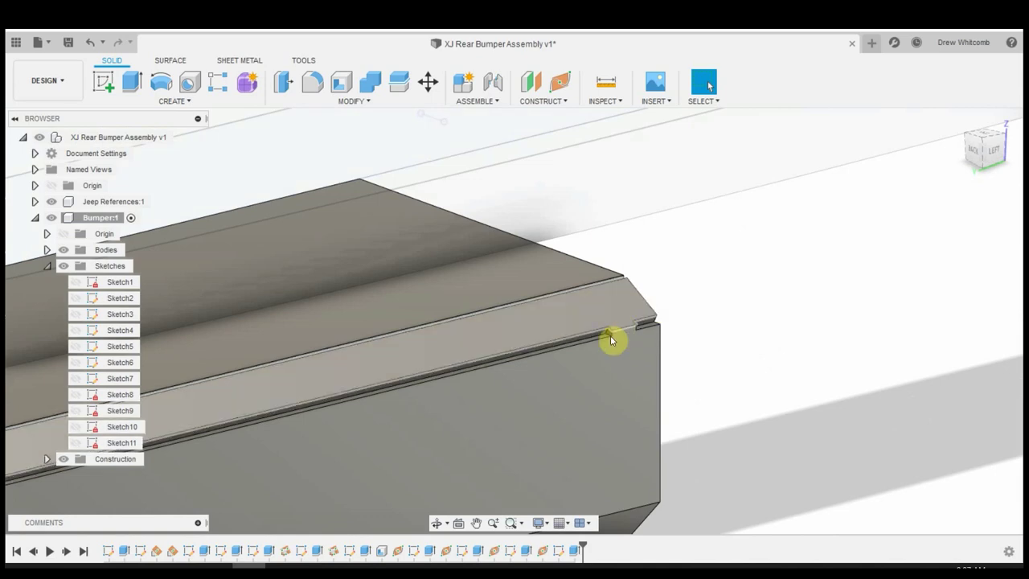
scroll(624, 360, down, 5)
scroll(462, 434, up, 3)
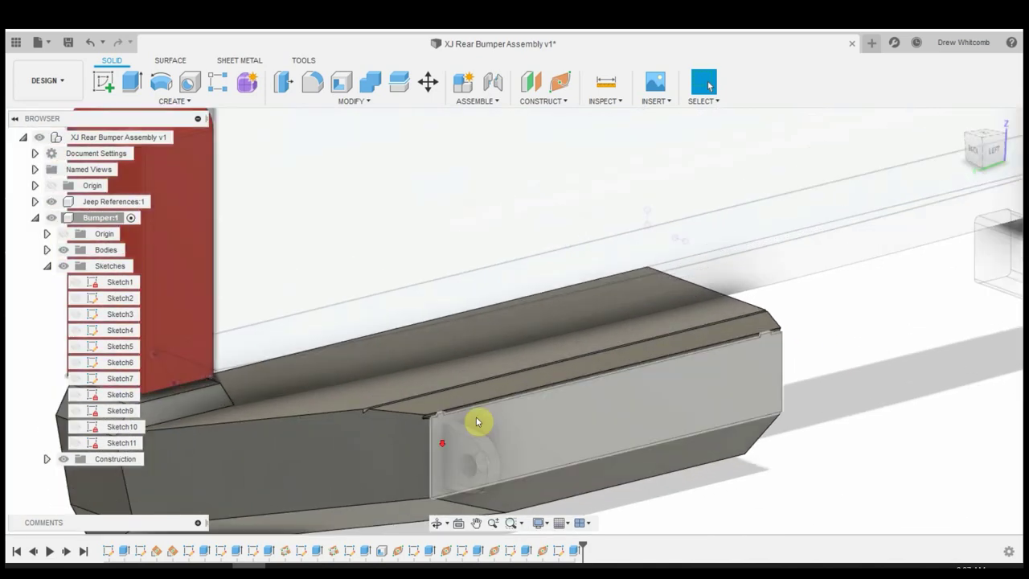
scroll(452, 414, up, 4)
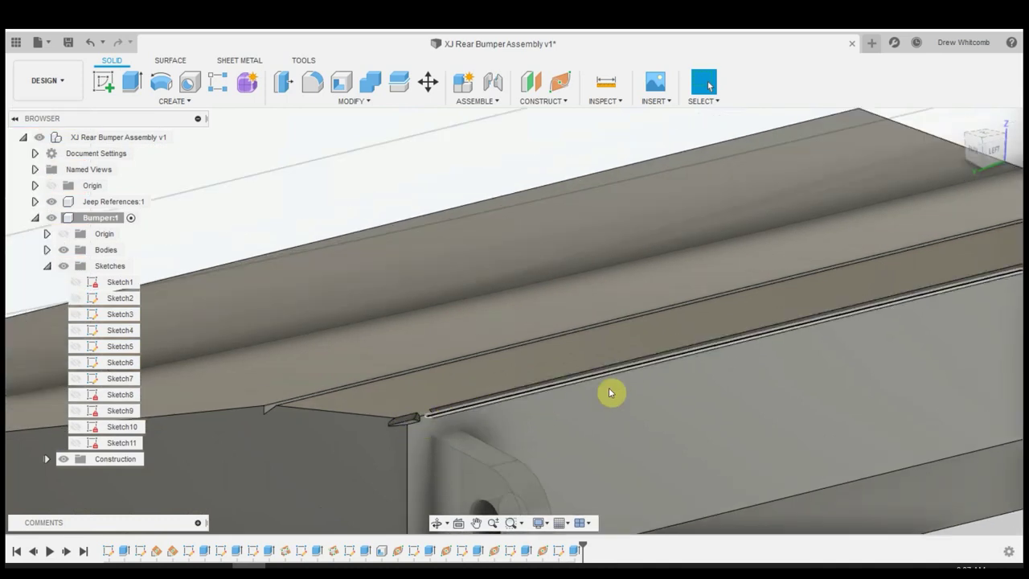
scroll(619, 278, down, 5)
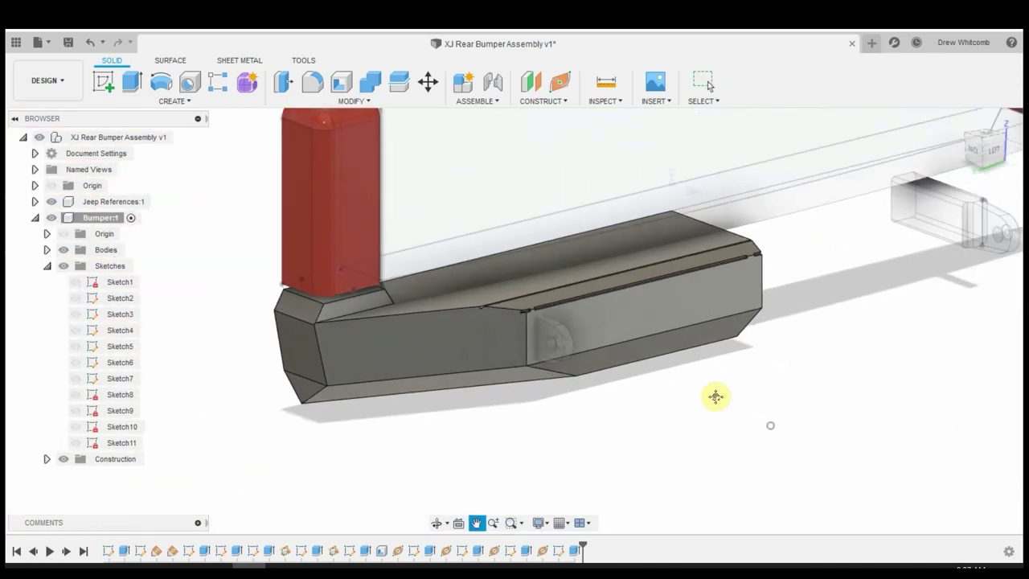
middle_drag(714, 395, 654, 400)
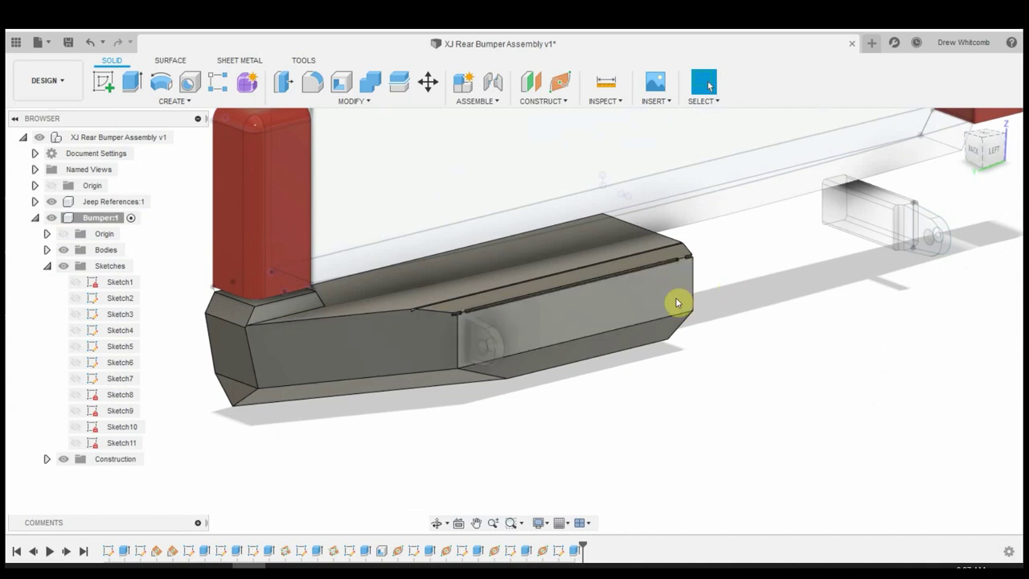
click(530, 272)
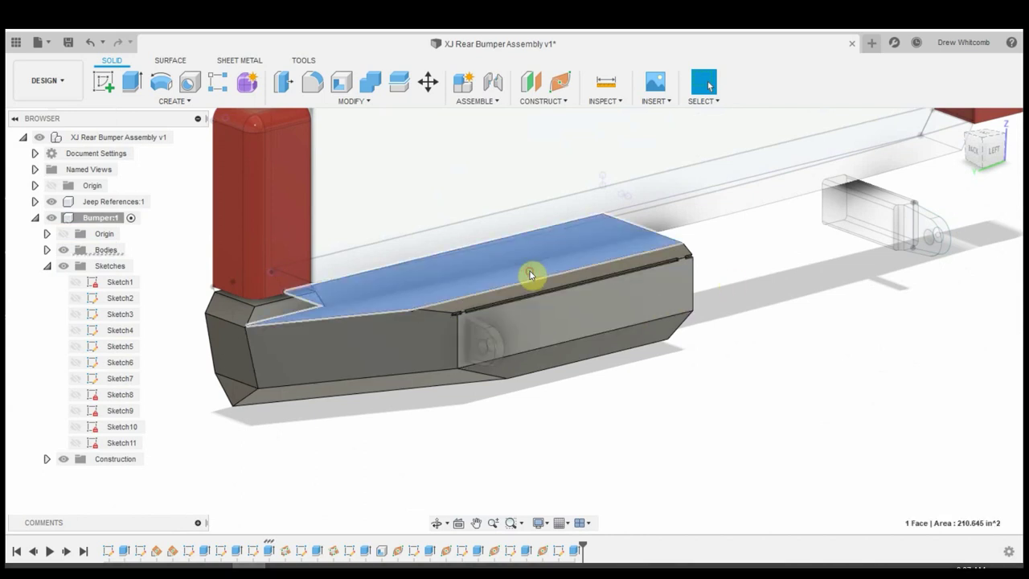
click(631, 239)
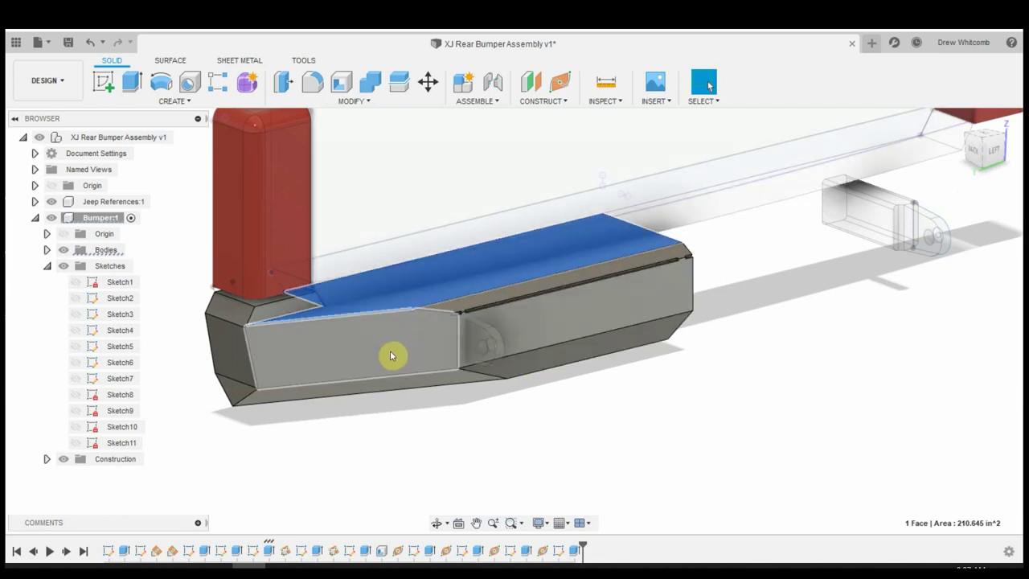
scroll(389, 352, up, 3)
scroll(659, 356, down, 5)
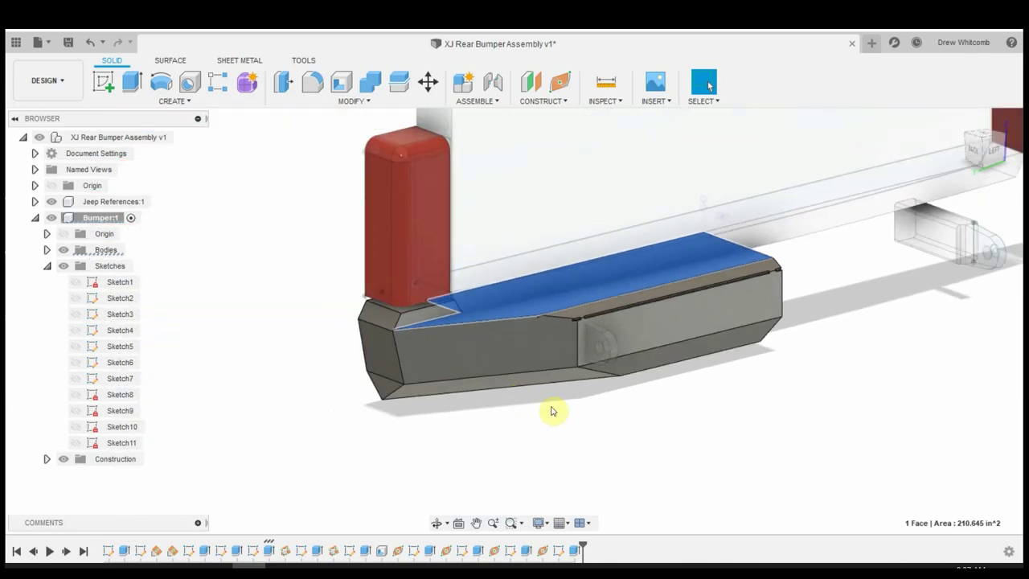
shift+middle_drag(514, 398, 544, 384)
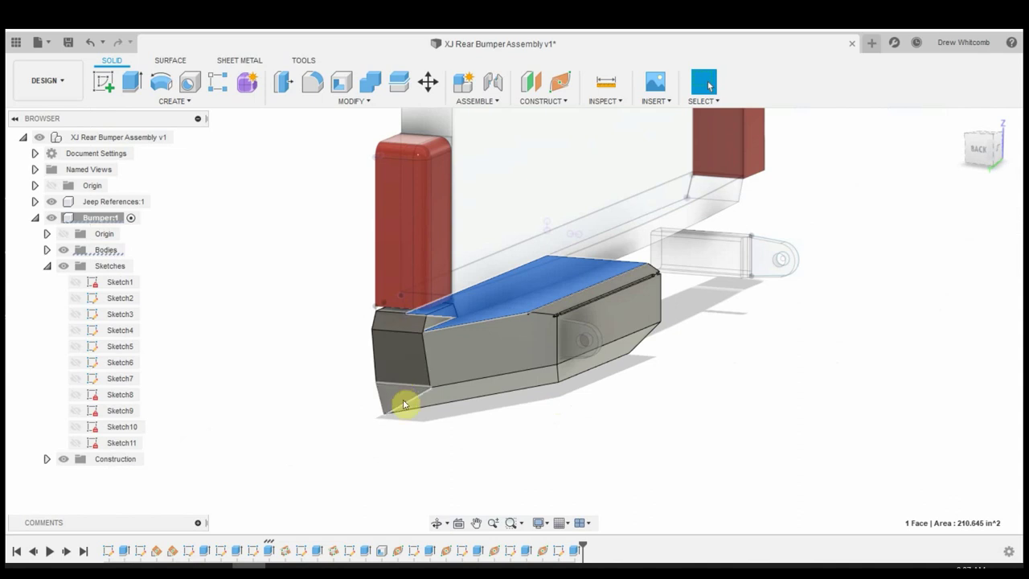
shift+middle_drag(456, 335, 412, 340)
scroll(434, 309, up, 6)
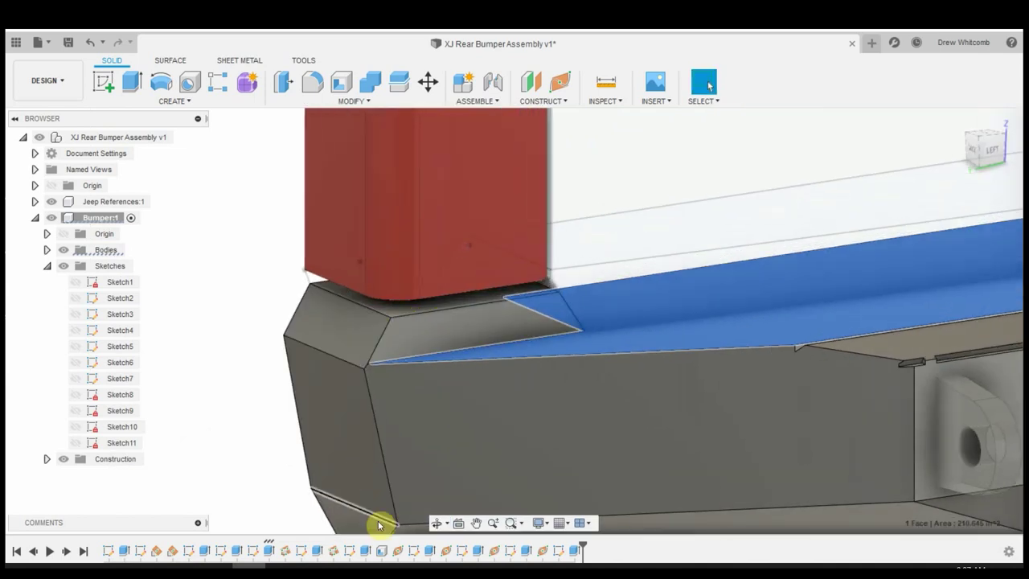
shift+middle_drag(574, 332, 538, 367)
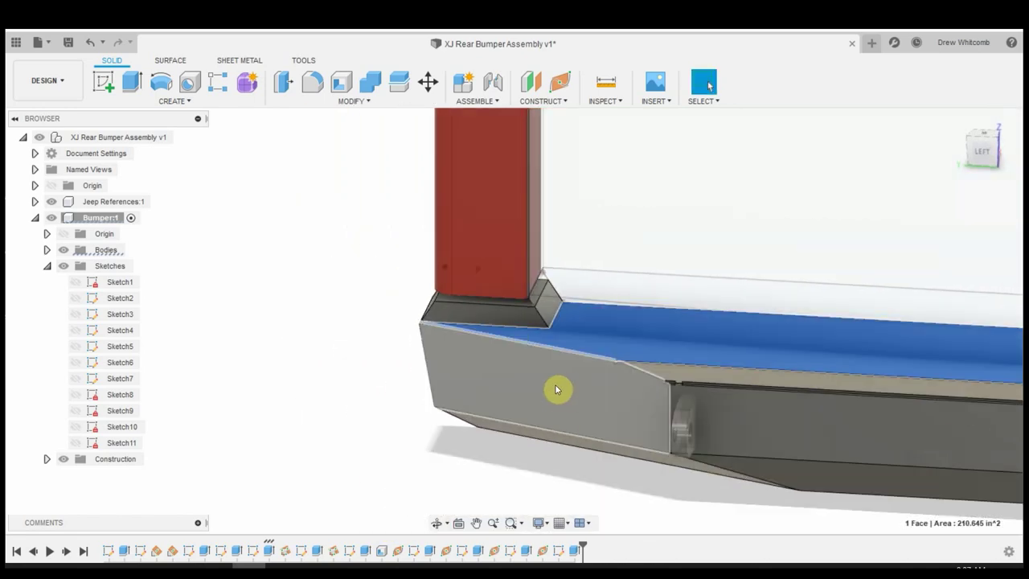
scroll(568, 380, down, 5)
scroll(568, 382, up, 6)
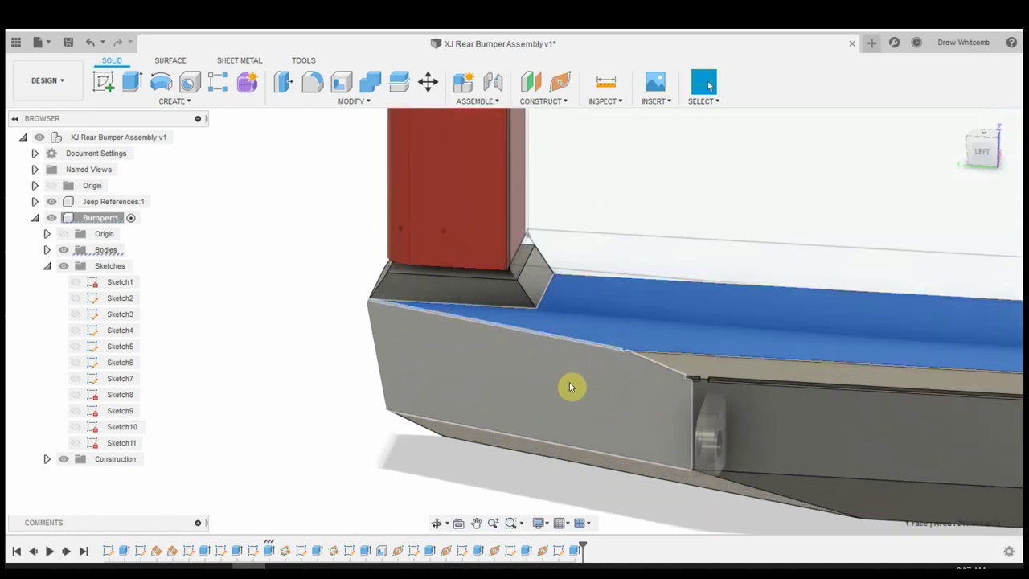
shift+middle_drag(570, 404, 557, 385)
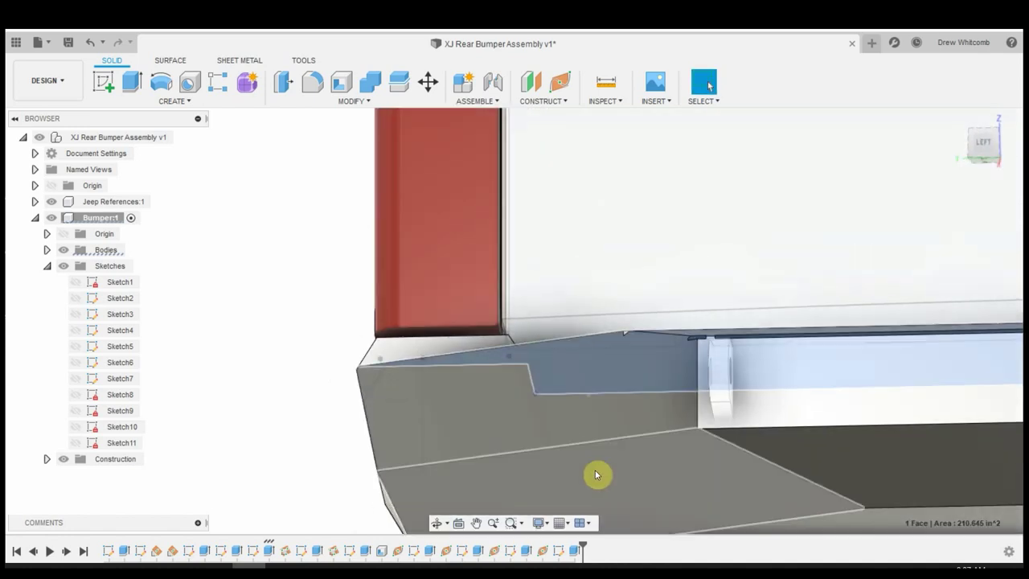
scroll(551, 413, down, 2)
scroll(622, 487, up, 3)
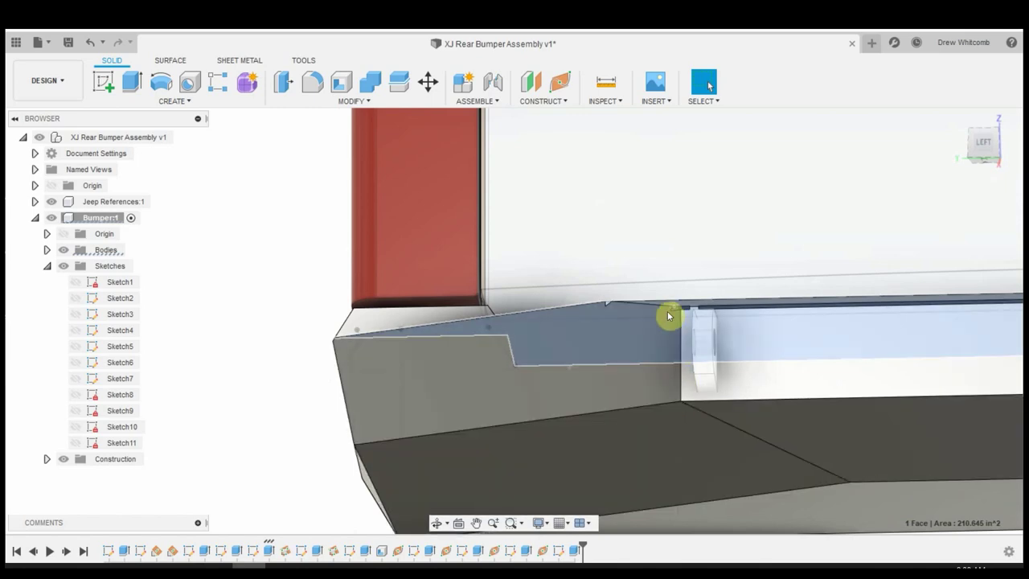
mouse_move(691, 400)
shift+middle_down()
mouse_move(672, 389)
mouse_move(726, 437)
shift+middle_up()
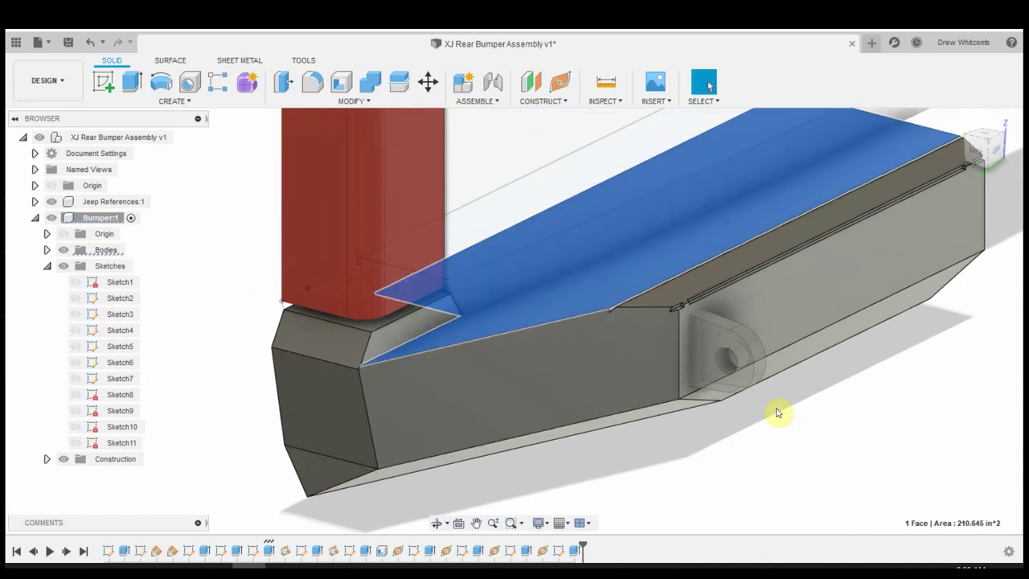
shift+middle_drag(791, 430, 502, 462)
scroll(502, 462, up, 3)
shift+middle_drag(468, 420, 493, 450)
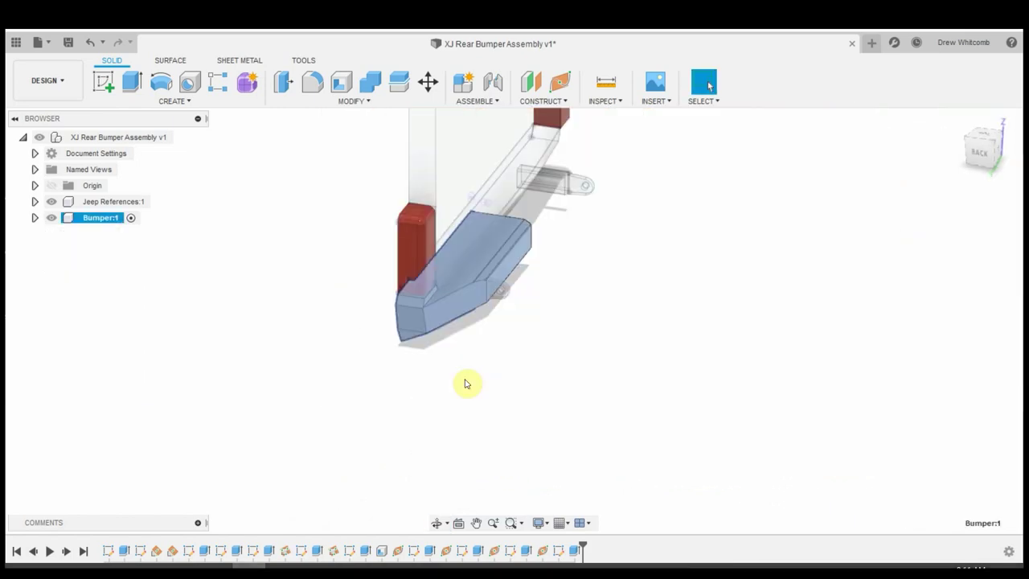
click(542, 309)
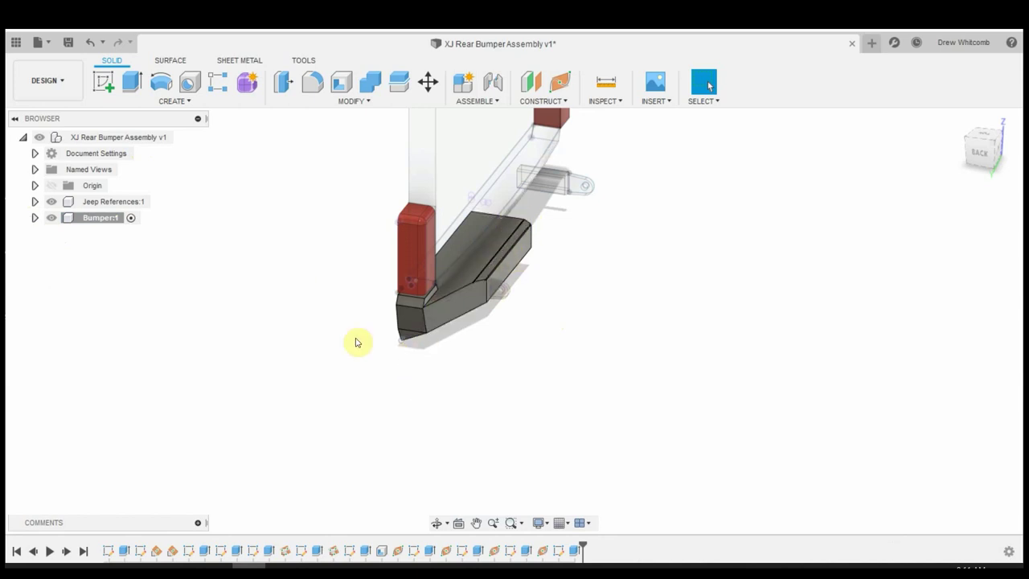
Activate the top-level assembly and add a new component named 'Flat'
click(182, 140)
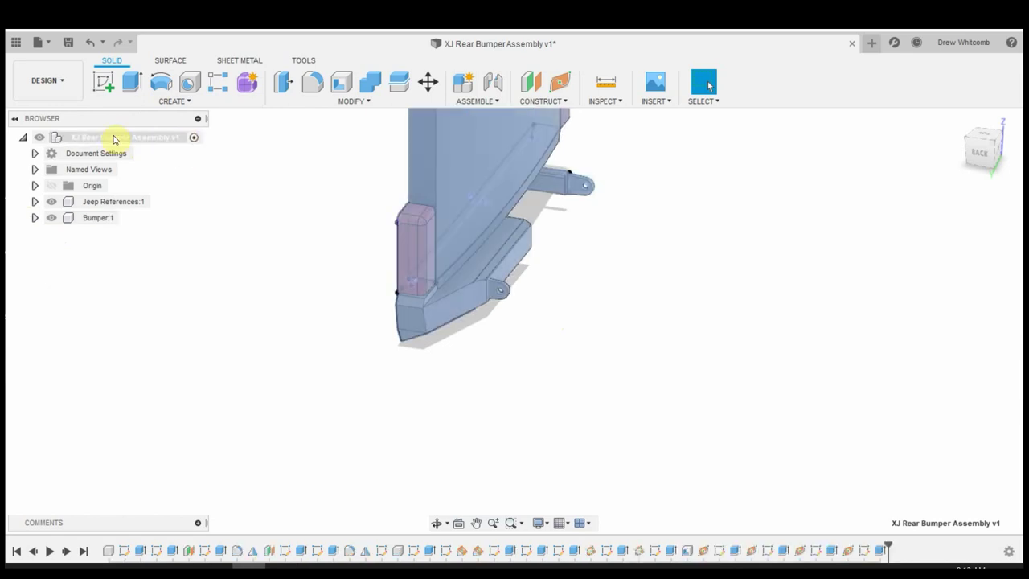
click(463, 81)
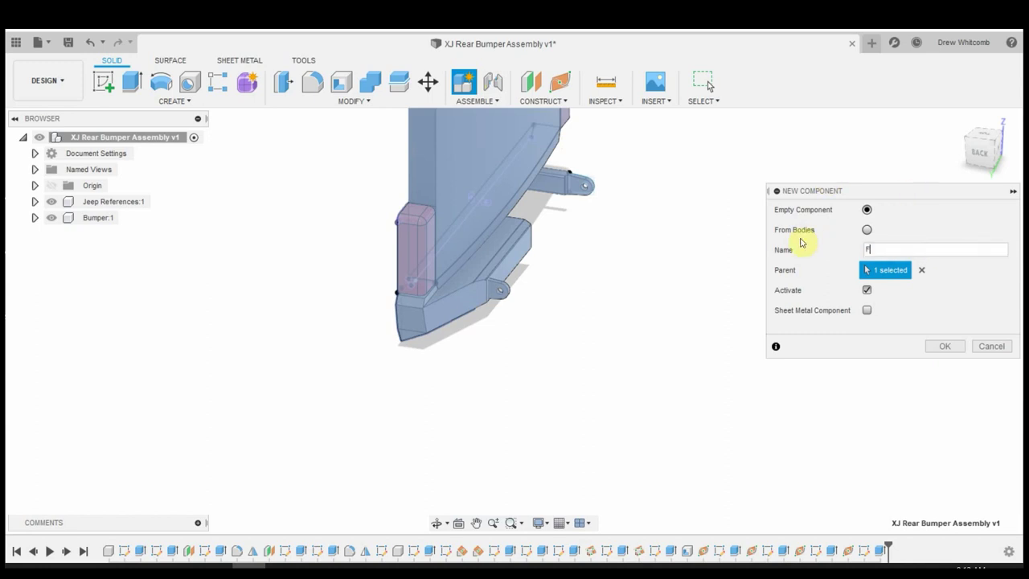
text(Flat)
key(Return)
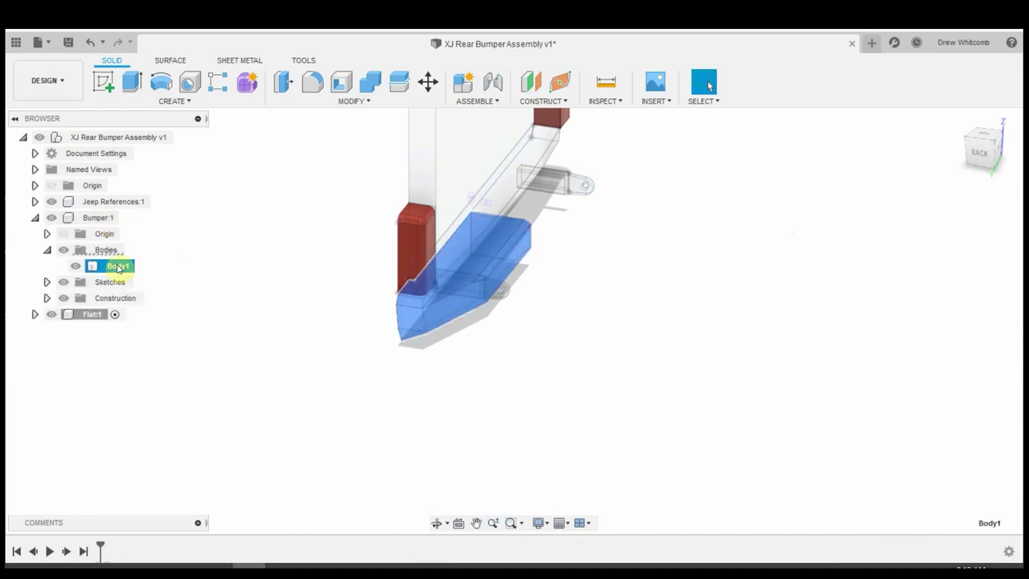
Copy the bumper's Body1 and paste it into the Flat:1 component
right_click(115, 270)
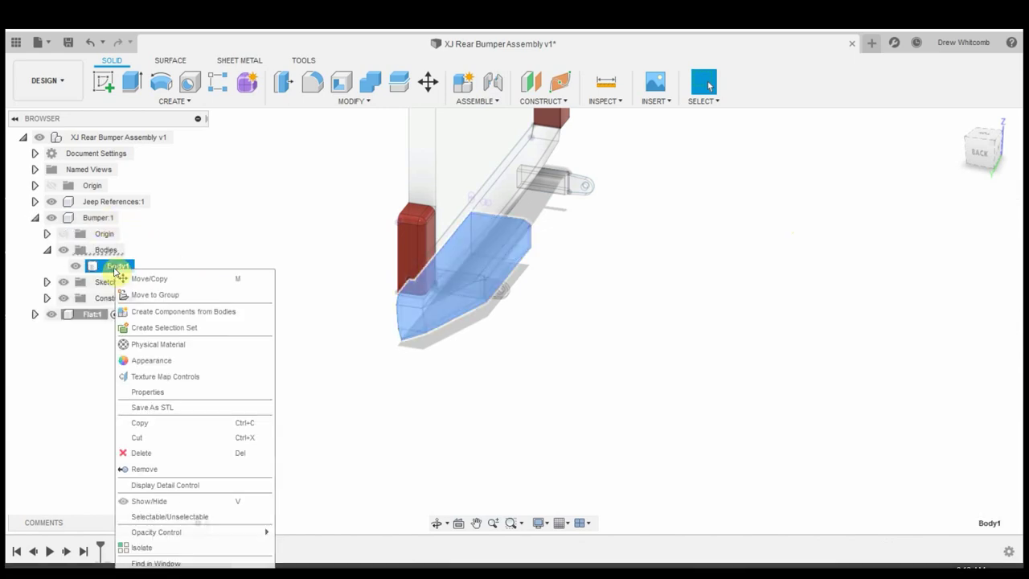
click(169, 430)
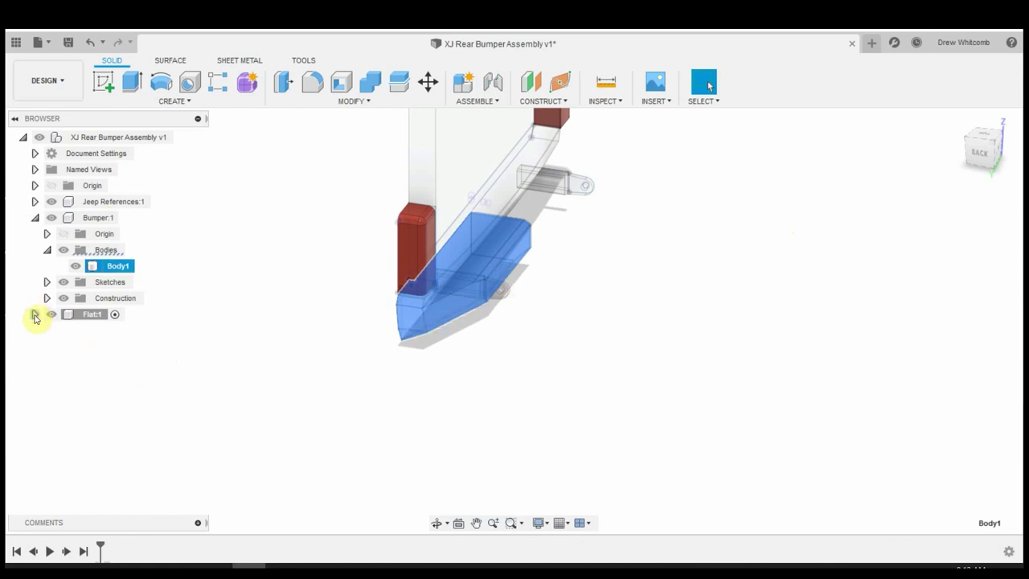
click(35, 314)
click(91, 313)
right_click(91, 314)
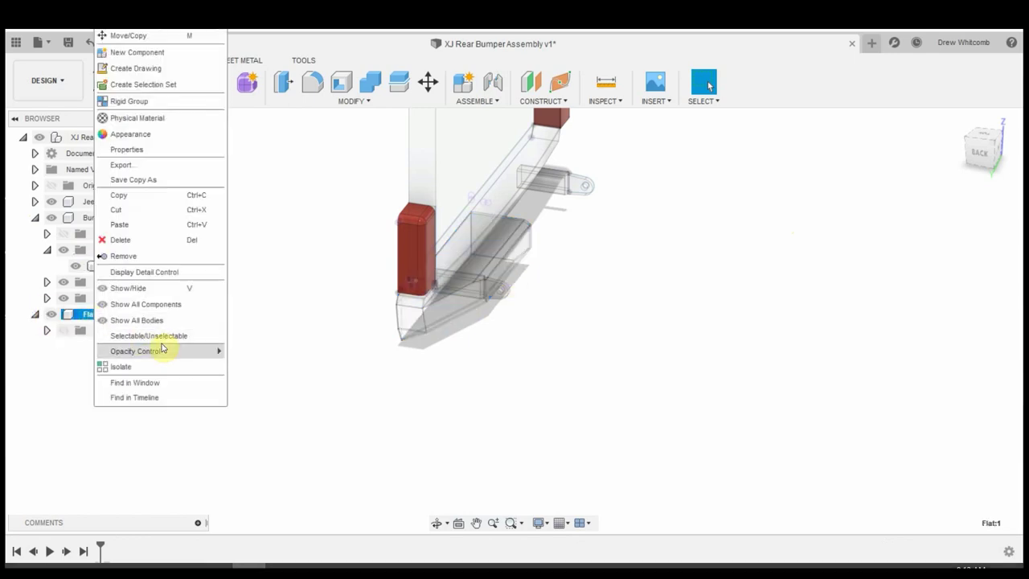
click(149, 224)
Move the pasted body well away from the original bumper, then reactivate Bumper:1
drag(529, 269, 752, 358)
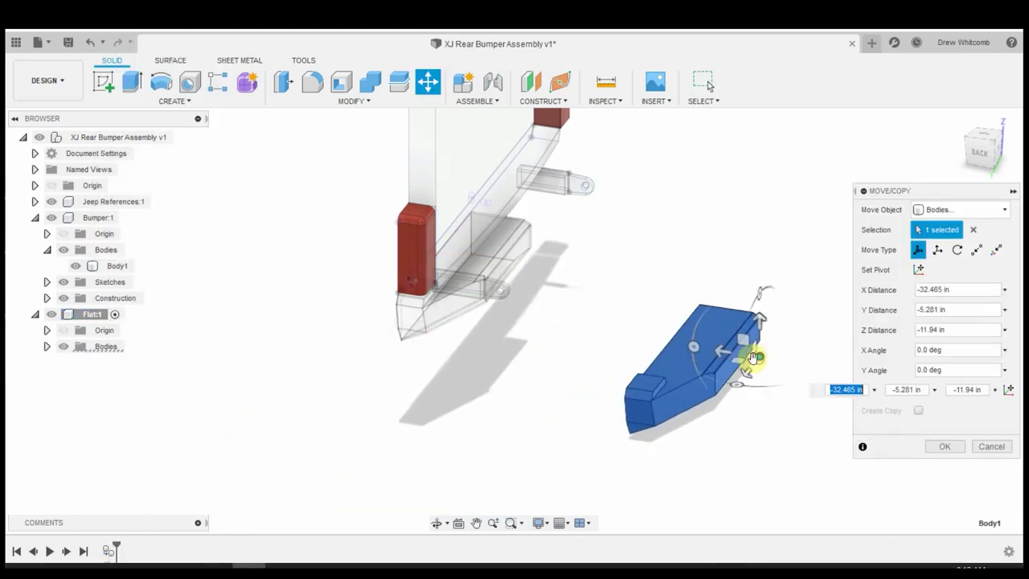
click(944, 448)
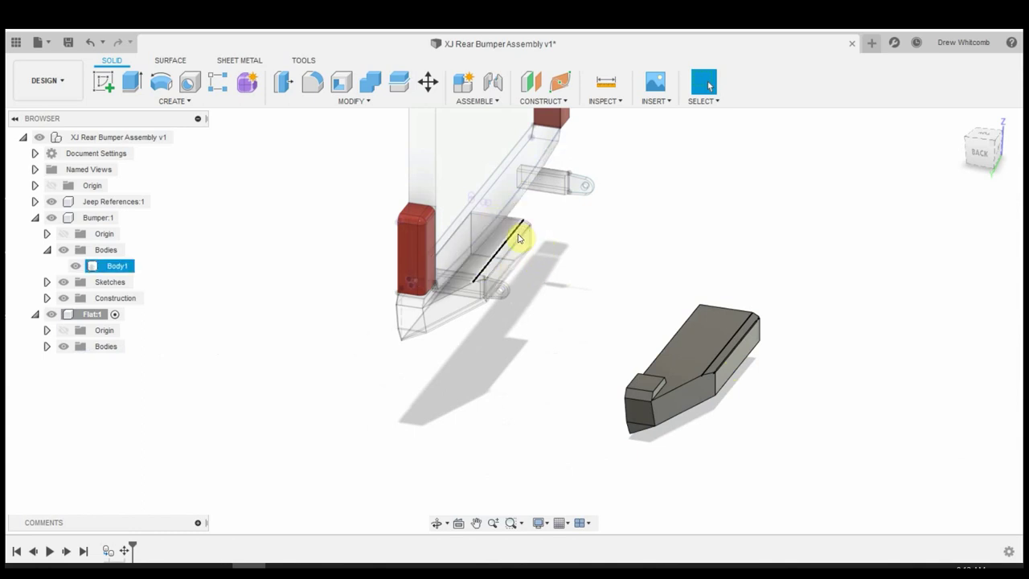
double_click(597, 328)
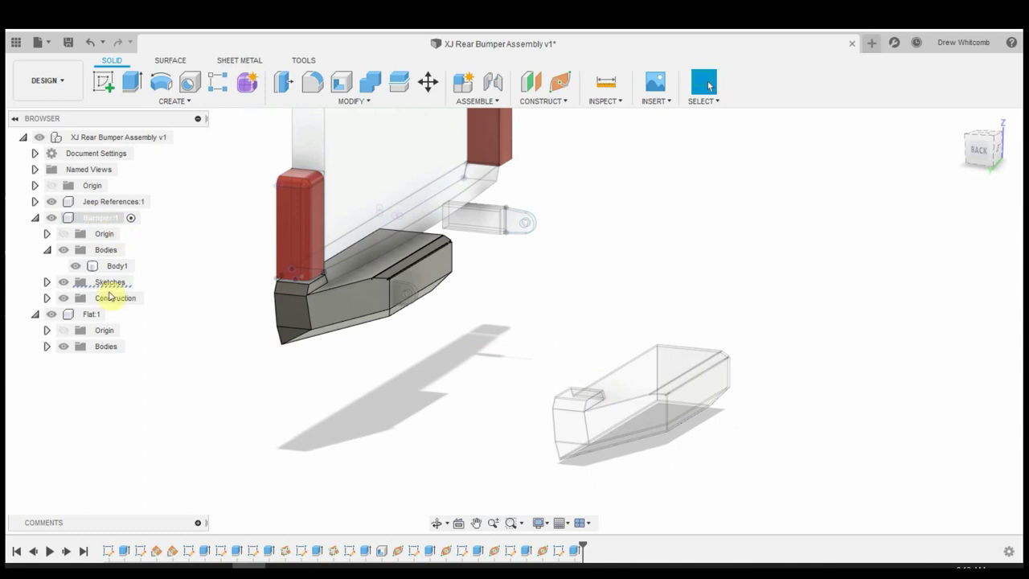
With Flat:1 active, unstitch the copied bumper body's top face using Surface > Unstitch
click(115, 313)
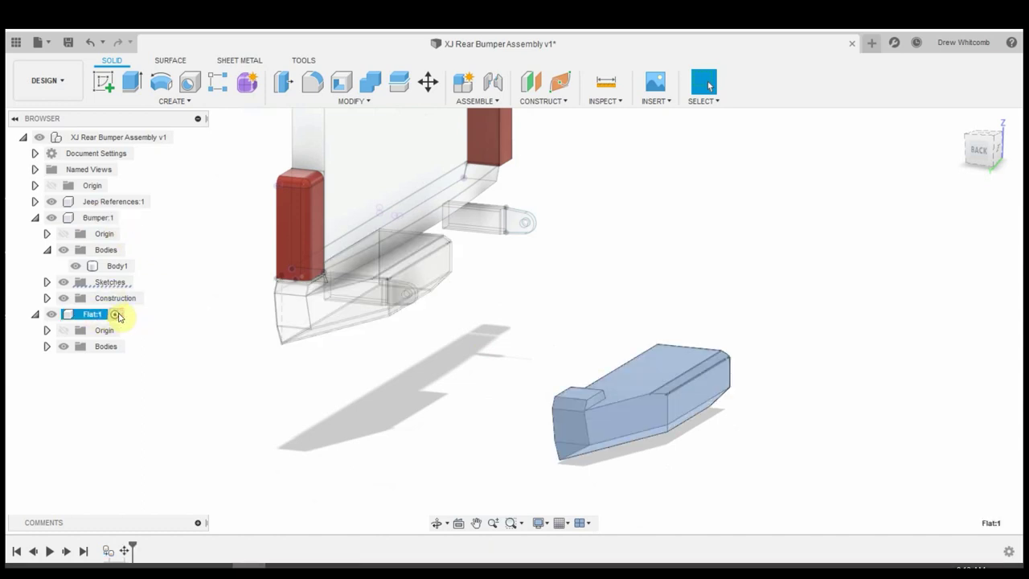
click(464, 351)
shift+middle_drag(464, 351, 621, 338)
scroll(621, 338, up, 3)
scroll(526, 153, down, 1)
scroll(520, 136, up, 4)
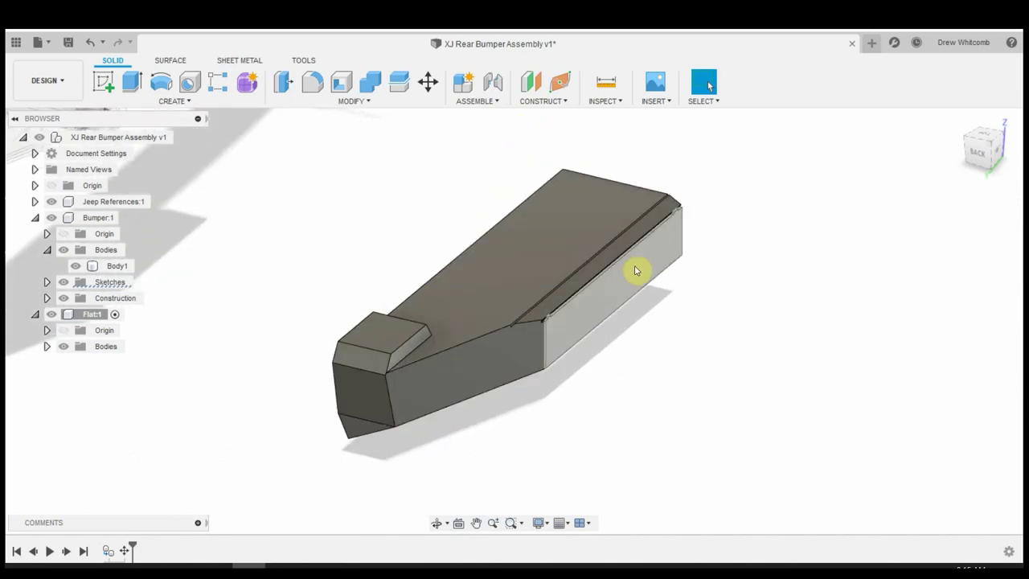
click(170, 60)
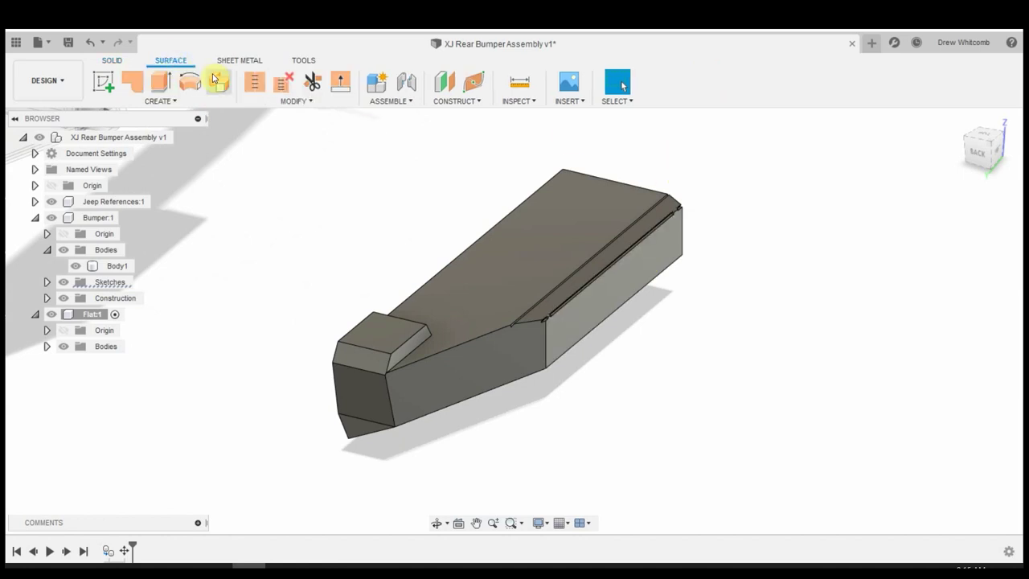
click(283, 84)
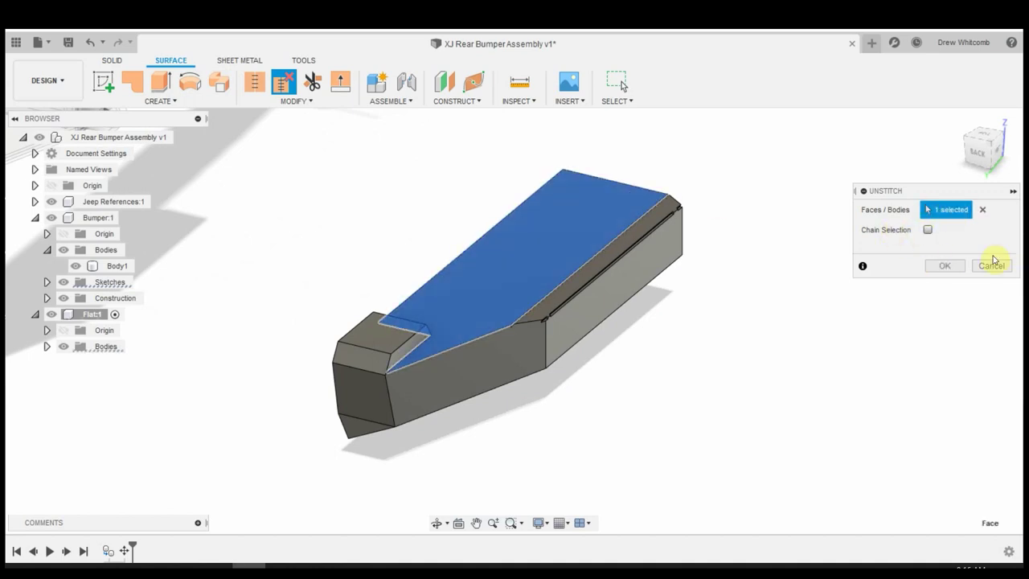
click(960, 267)
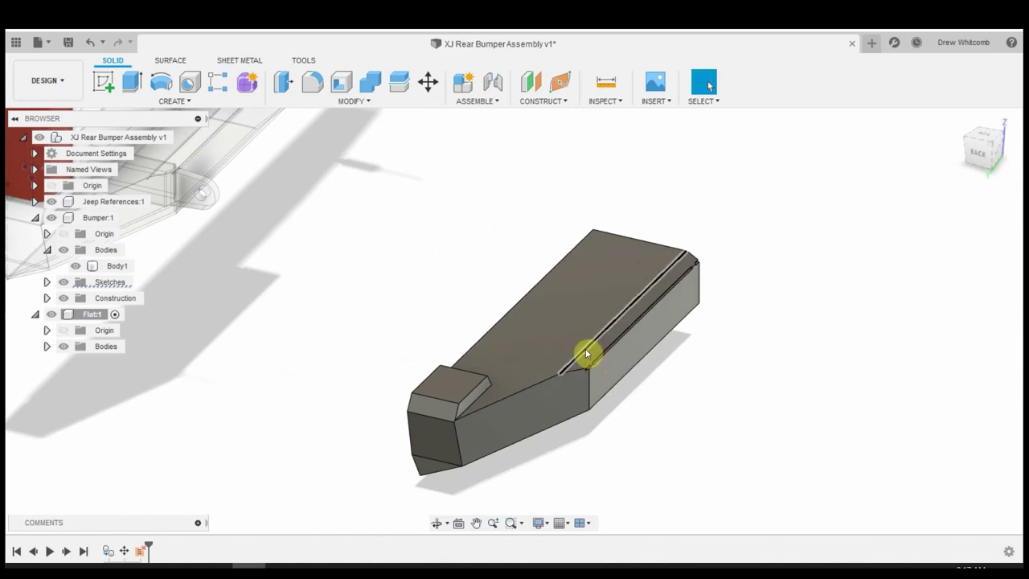
Lift the unstitched top face 10.668 in straight up along Z with Move/Copy
click(429, 84)
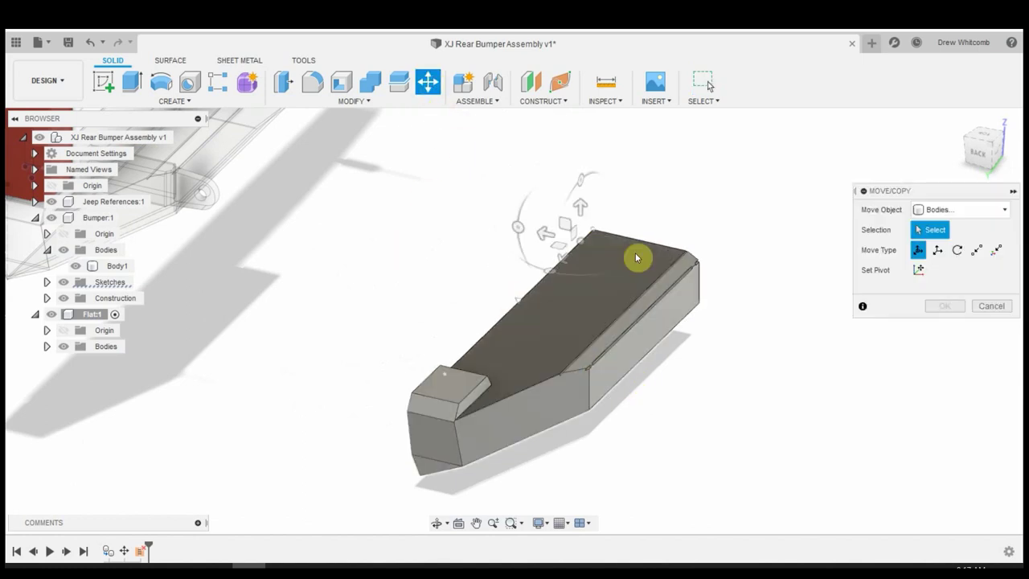
click(551, 331)
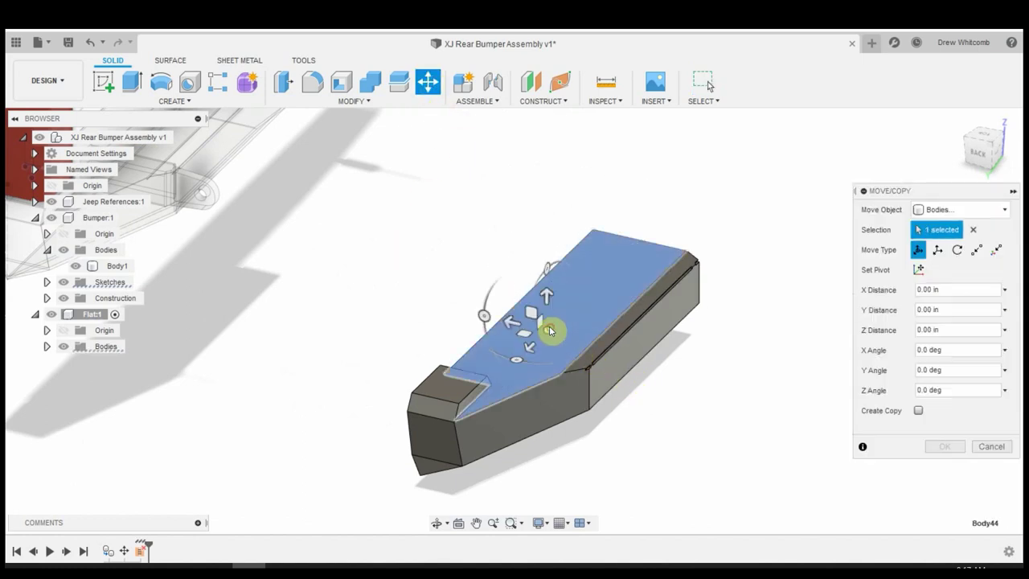
drag(546, 294, 546, 170)
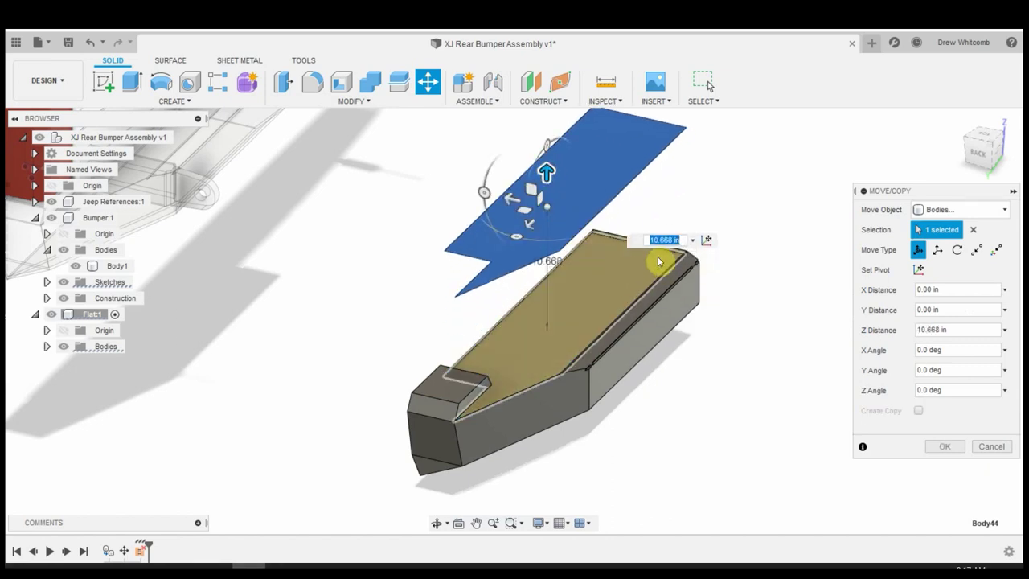
click(942, 448)
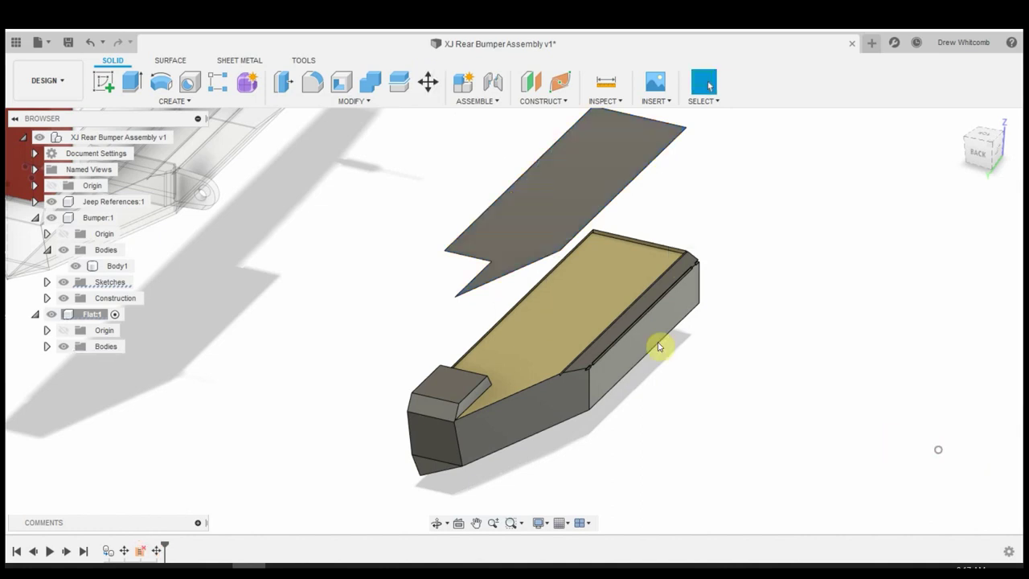
scroll(654, 344, up, 3)
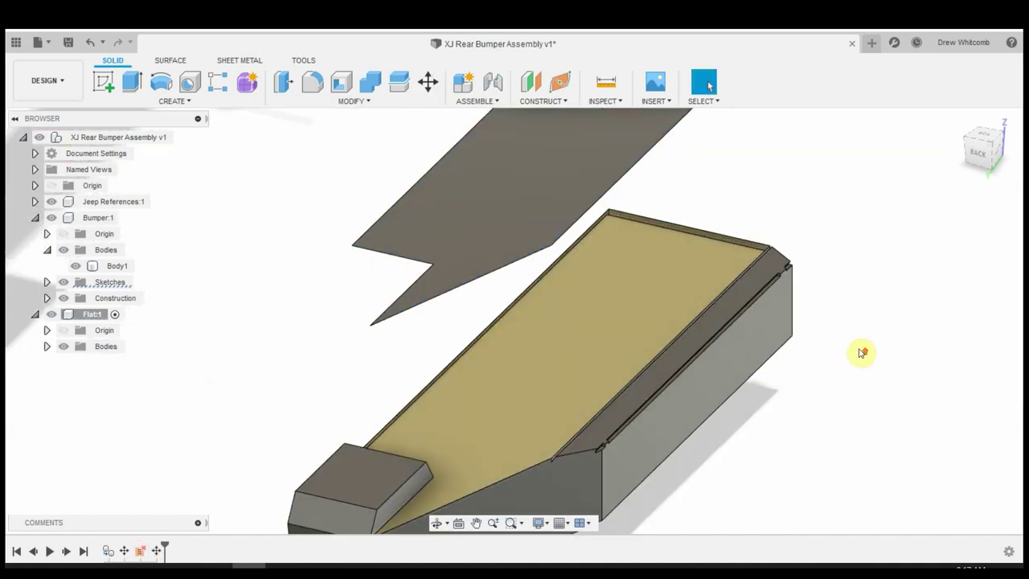
scroll(803, 356, down, 5)
scroll(678, 333, down, 3)
scroll(747, 280, up, 4)
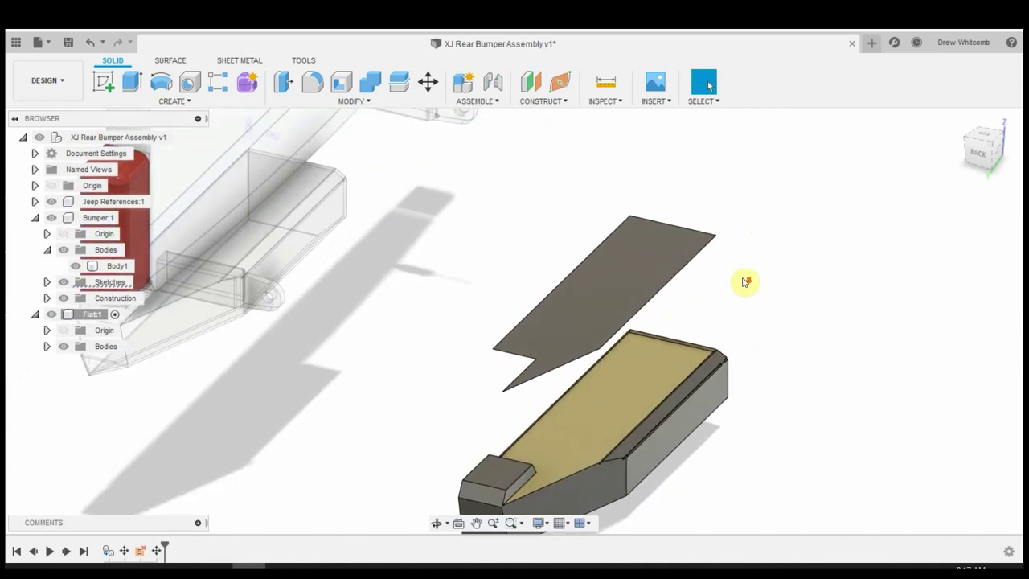
Align the lifted flat face to a target face on the assembly
click(351, 102)
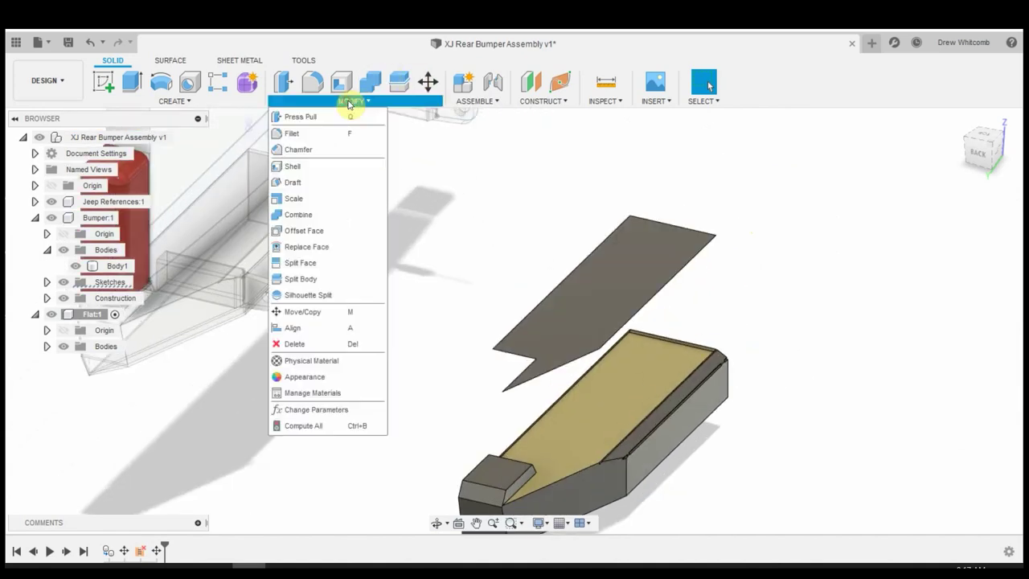
click(324, 328)
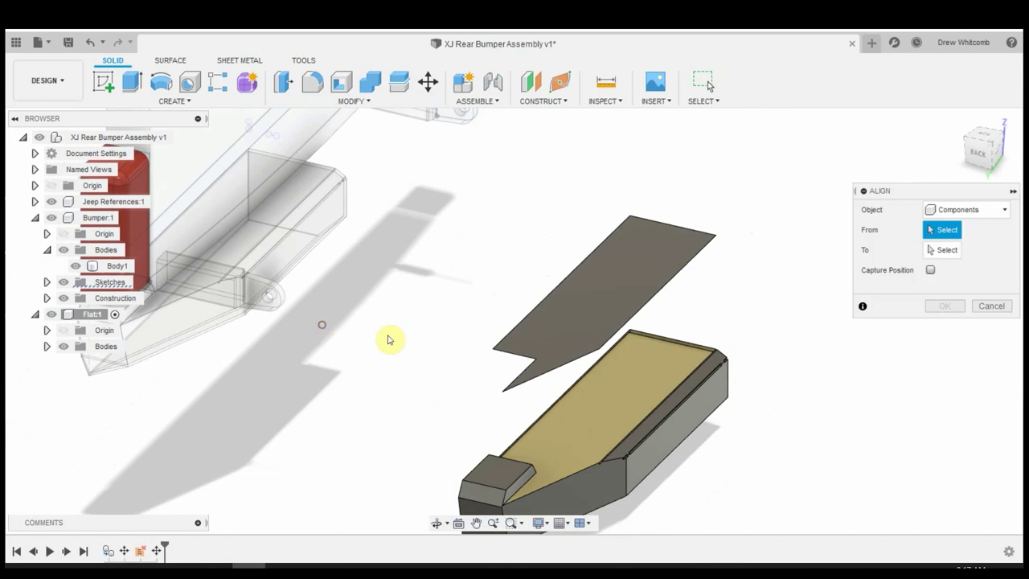
click(585, 310)
scroll(471, 329, down, 5)
mouse_move(303, 356)
shift+middle_down()
mouse_move(379, 349)
mouse_move(315, 332)
shift+middle_up()
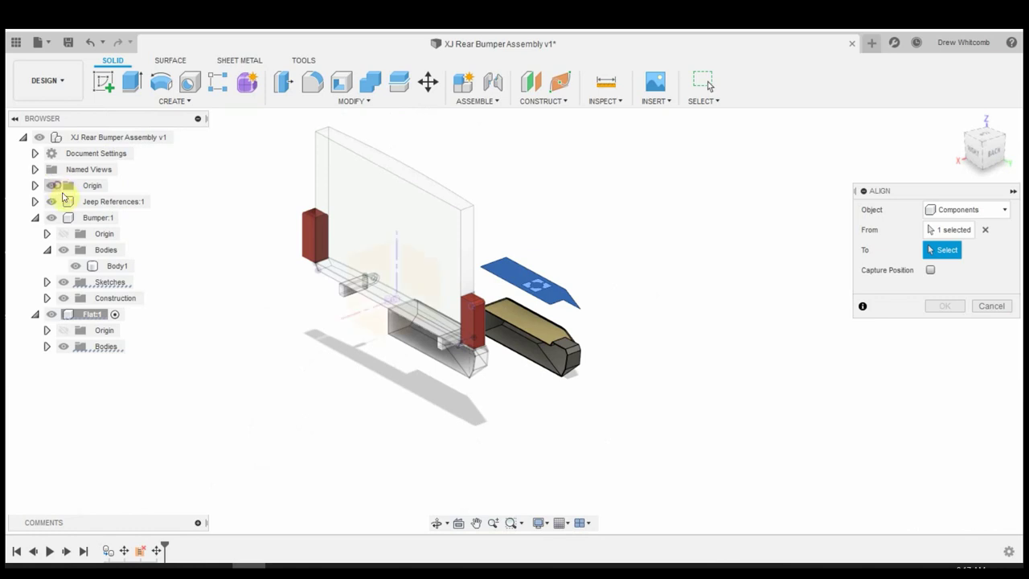
mouse_move(356, 333)
middle_down()
mouse_move(326, 330)
mouse_move(338, 323)
middle_up()
click(336, 329)
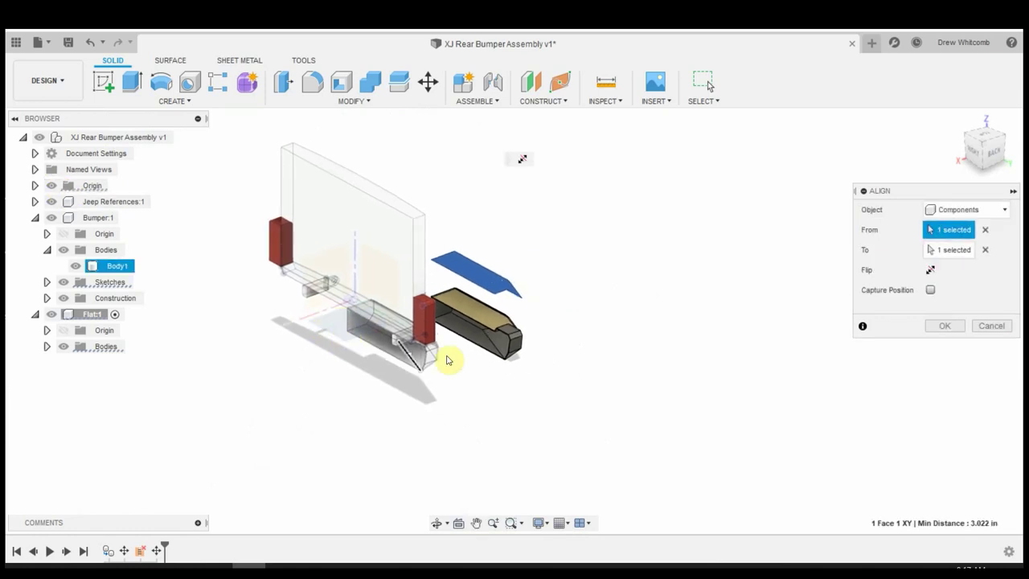
click(941, 327)
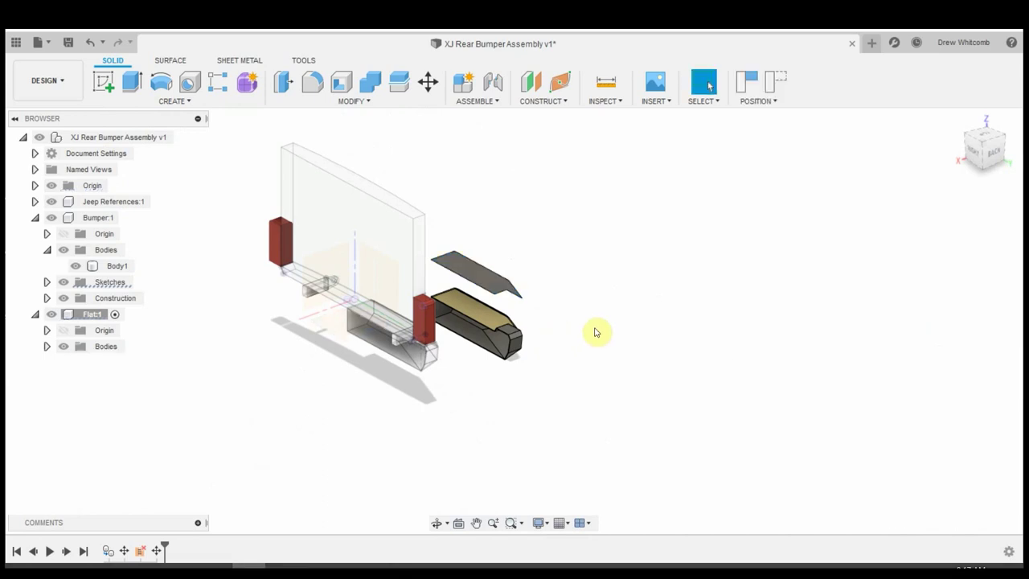
Select the flat plate's top face
shift+middle_drag(616, 329, 473, 335)
click(426, 310)
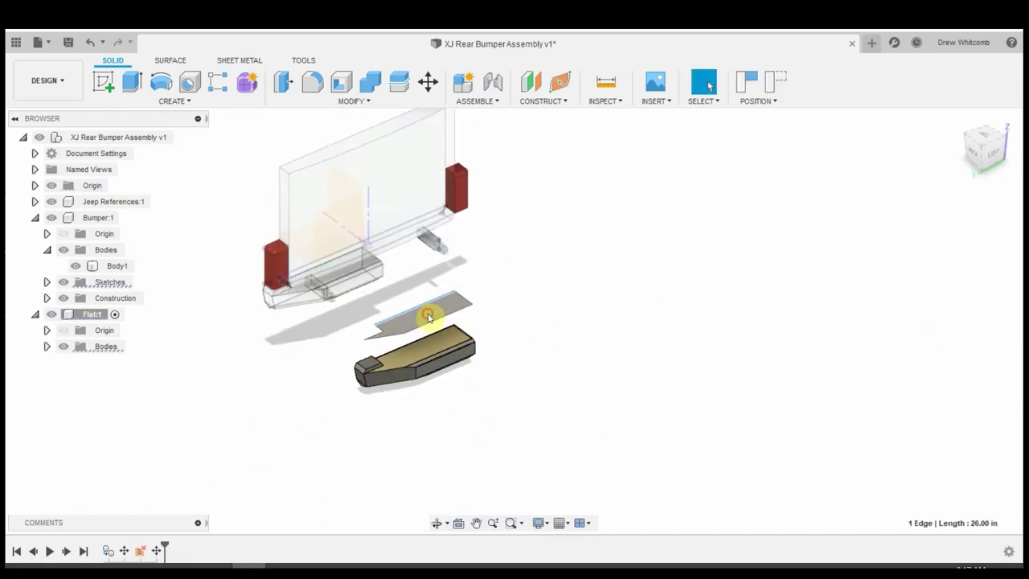
click(423, 323)
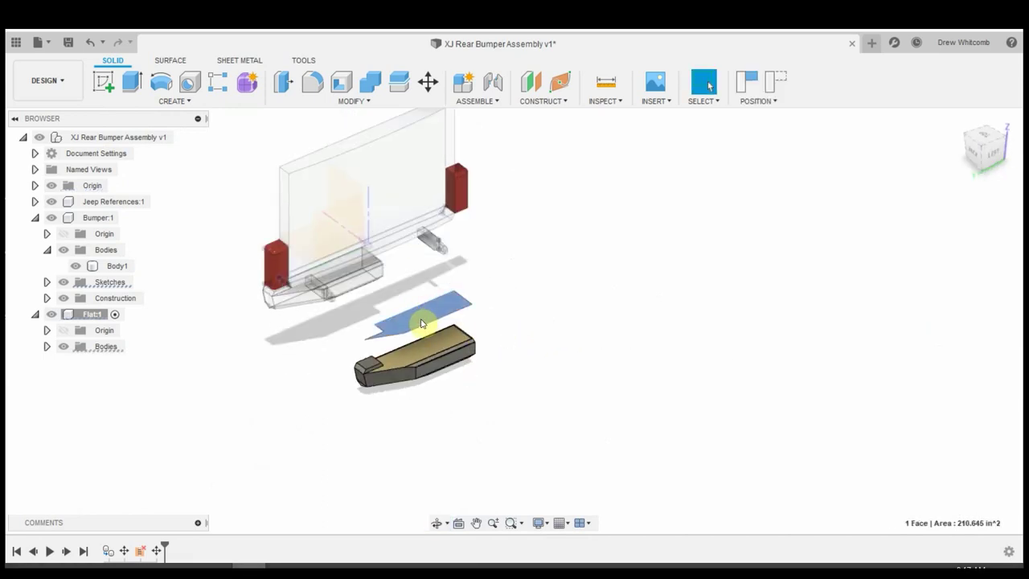
Move the selected flat face 71.602 in along X, beside the bumper assembly
key(m)
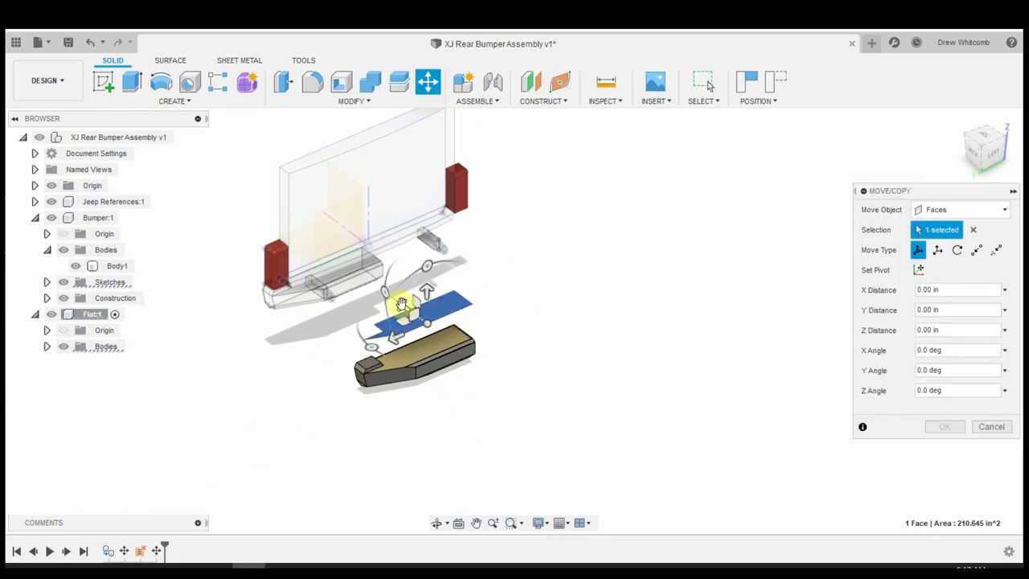
drag(401, 304, 222, 201)
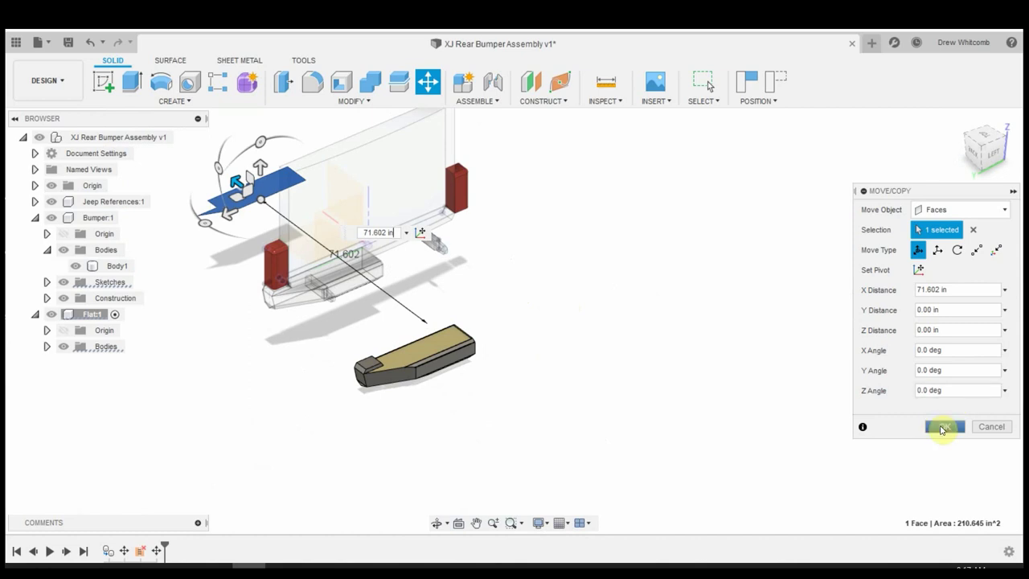
click(942, 426)
shift+middle_drag(344, 397, 412, 411)
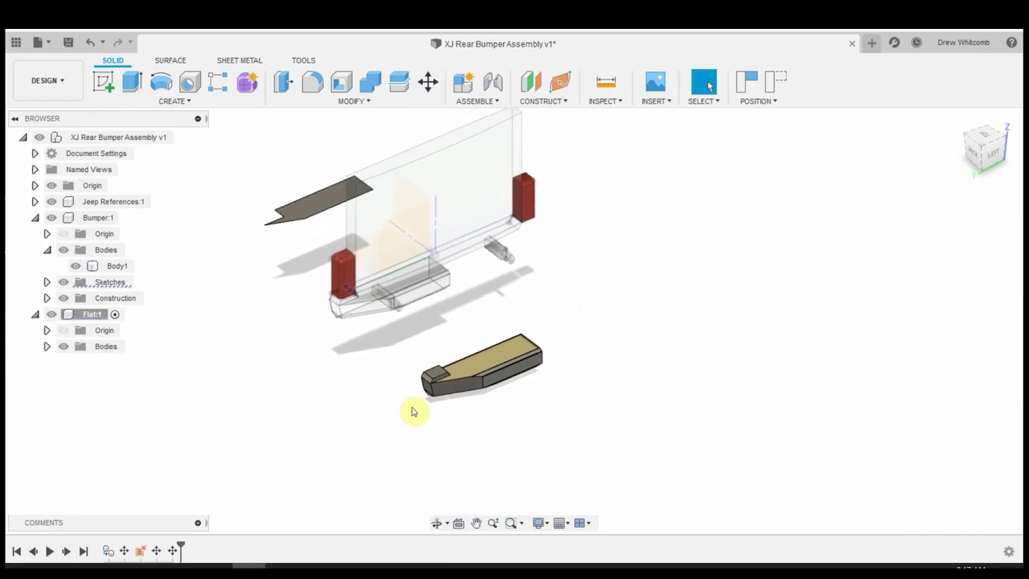
middle_drag(497, 417, 524, 402)
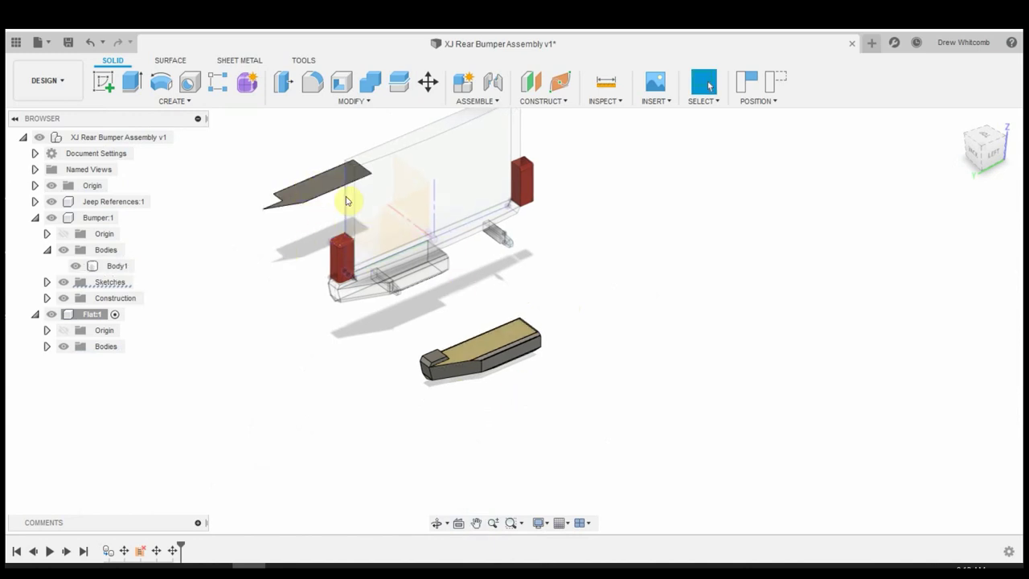
scroll(549, 409, up, 8)
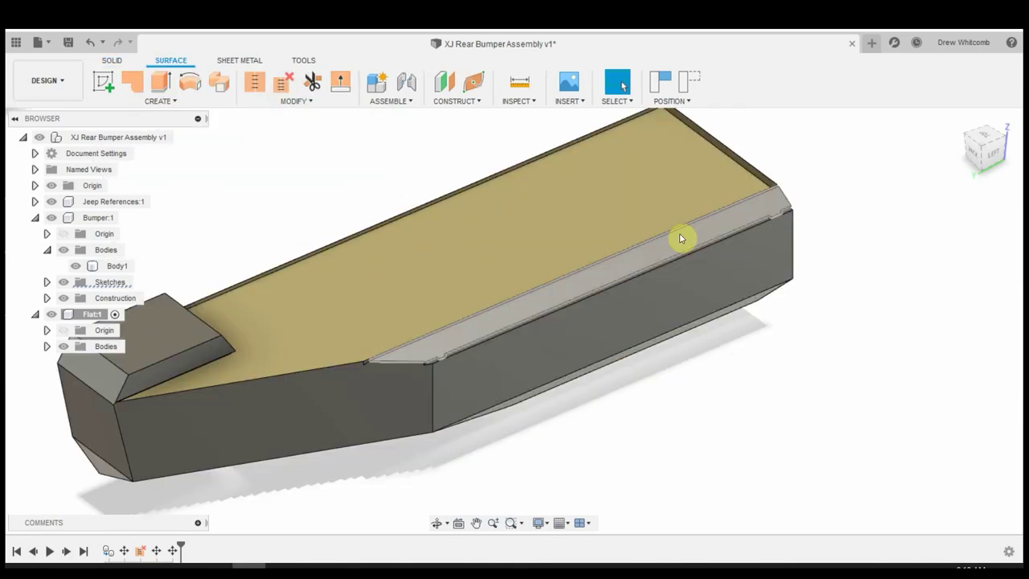
Unstitch the narrow strip face along the tan piece's top edge
click(282, 81)
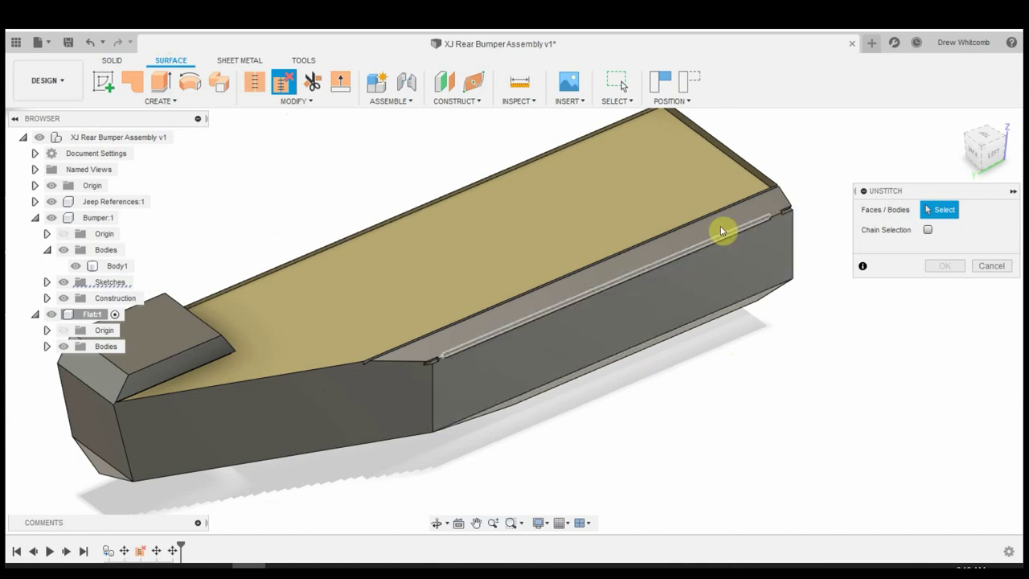
click(718, 230)
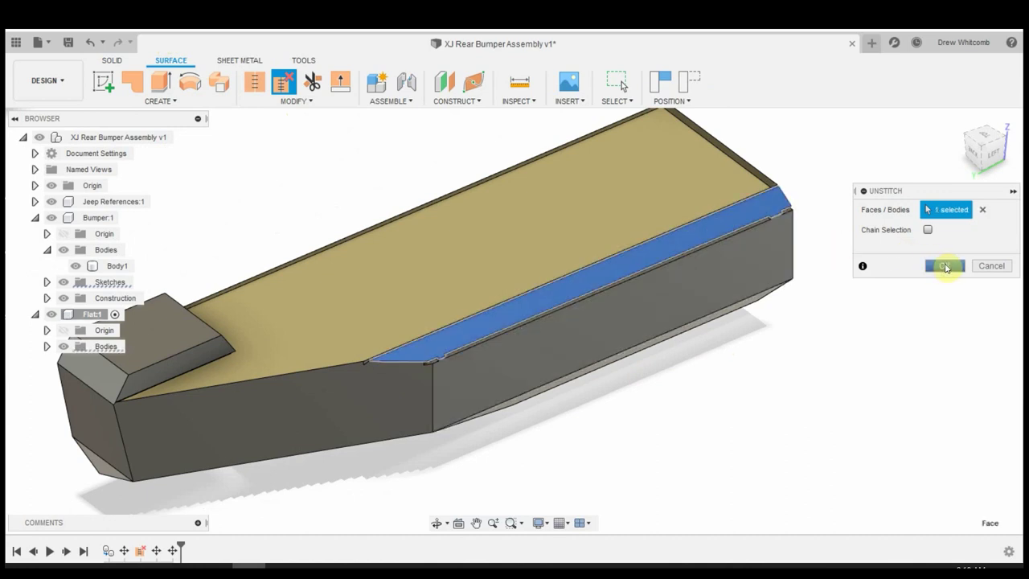
click(945, 265)
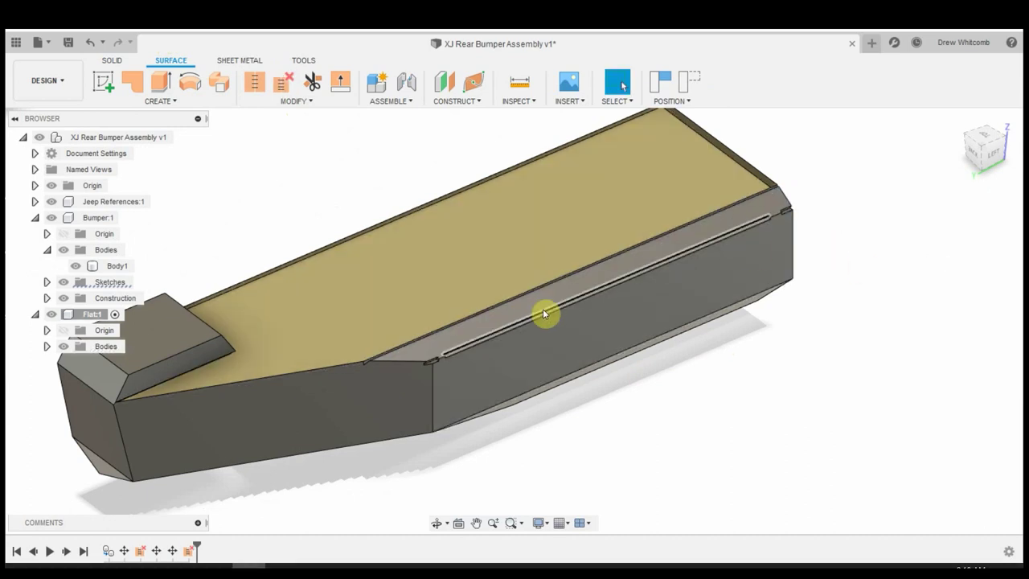
Move the unstitched strip 7.115 in along Y, clear of the tan piece
key(m)
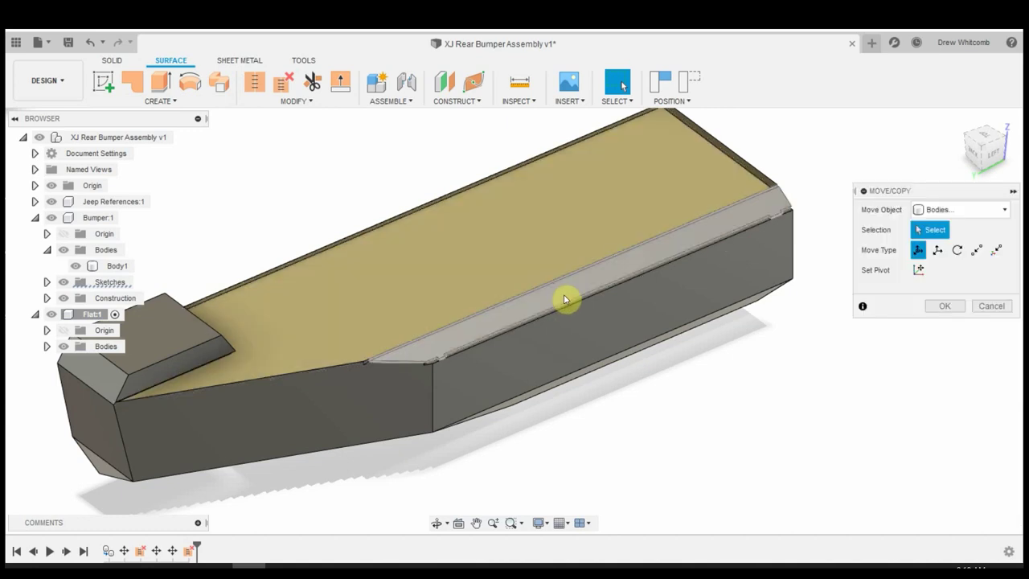
click(564, 294)
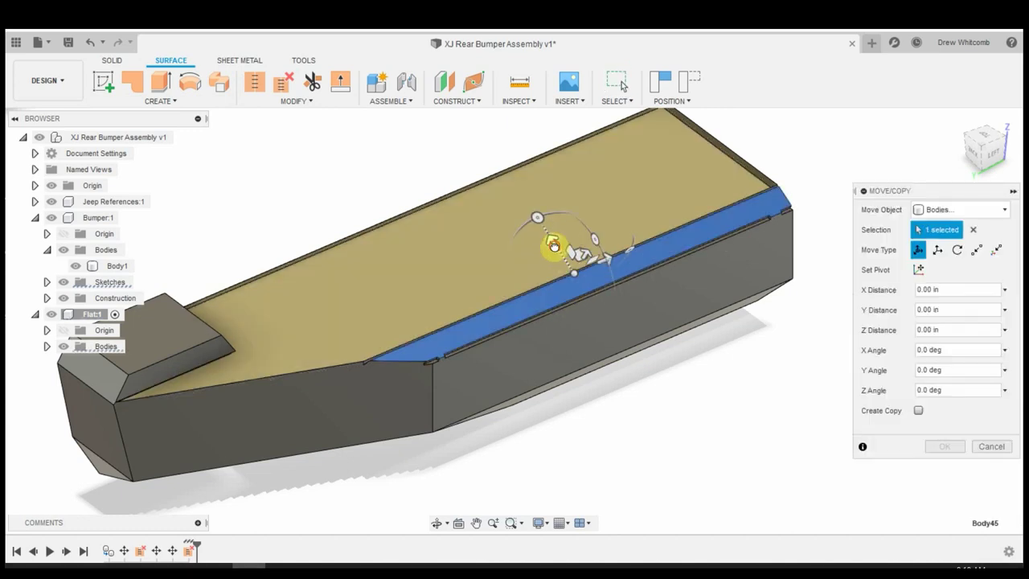
drag(552, 241, 416, 115)
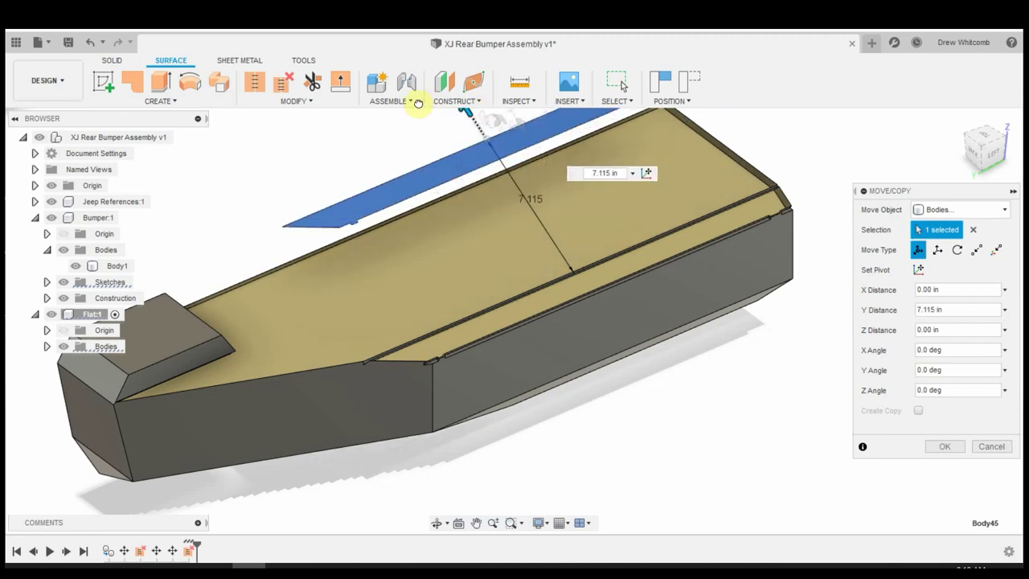
scroll(498, 239, down, 5)
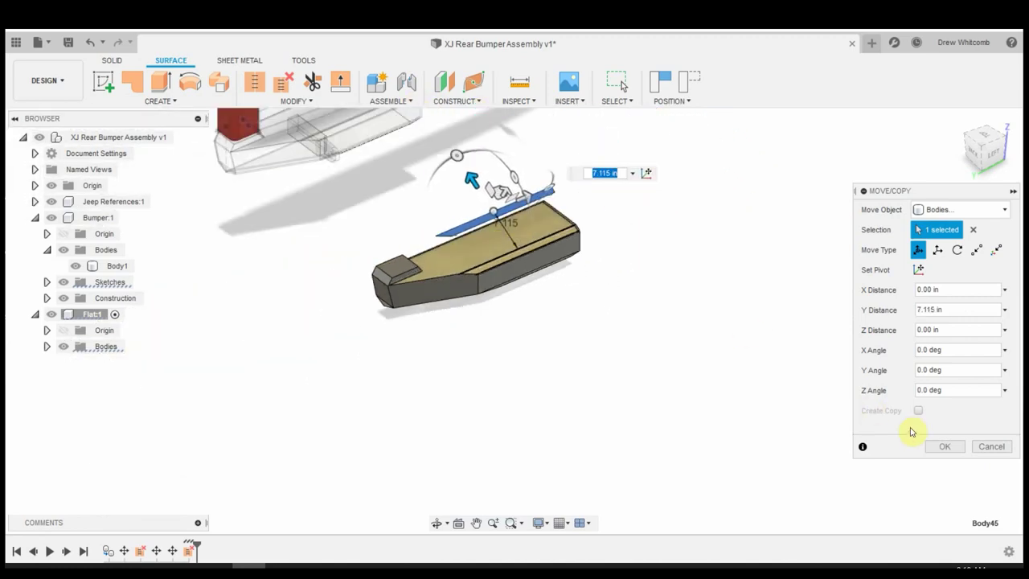
click(944, 446)
scroll(432, 234, up, 3)
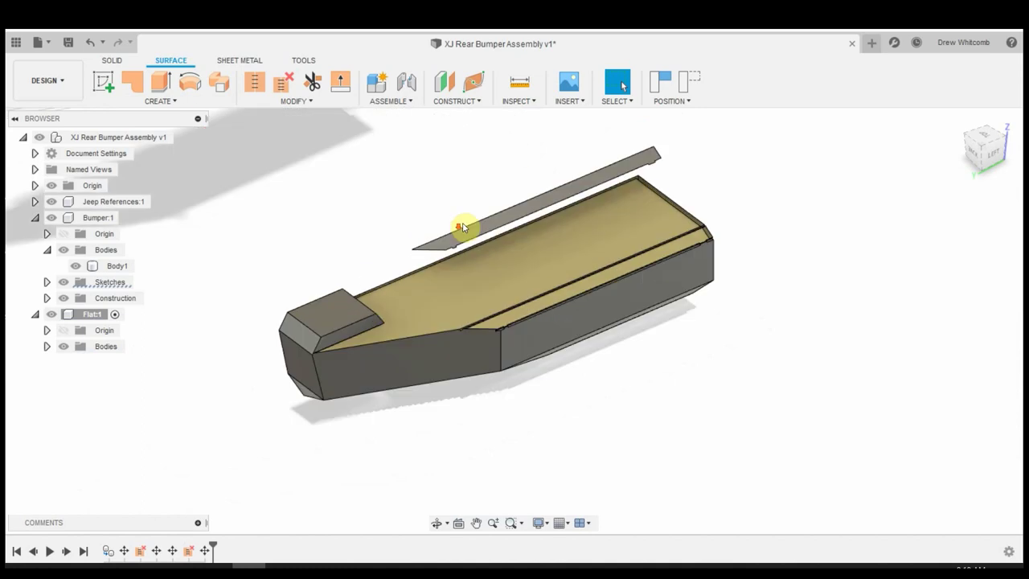
Try aligning the thin strip with Solid > Modify > Align, then abandon it
click(112, 60)
click(308, 103)
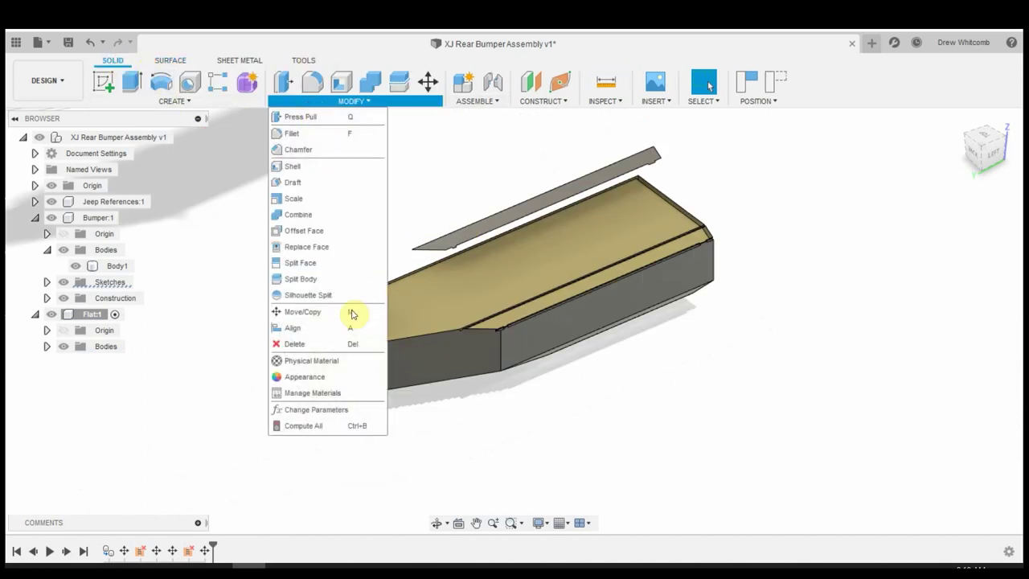
click(330, 326)
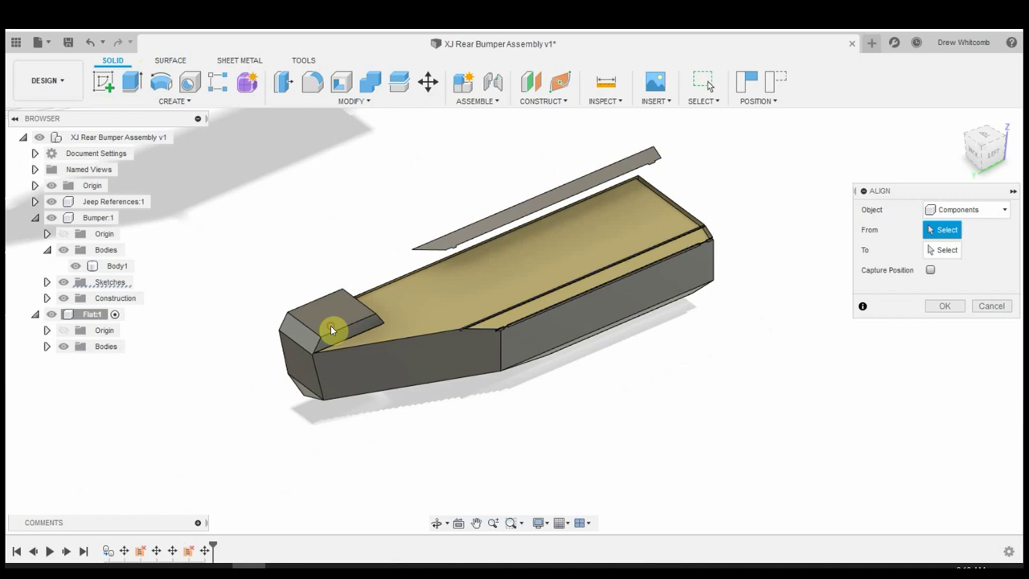
scroll(538, 211, up, 3)
click(532, 197)
scroll(610, 329, down, 8)
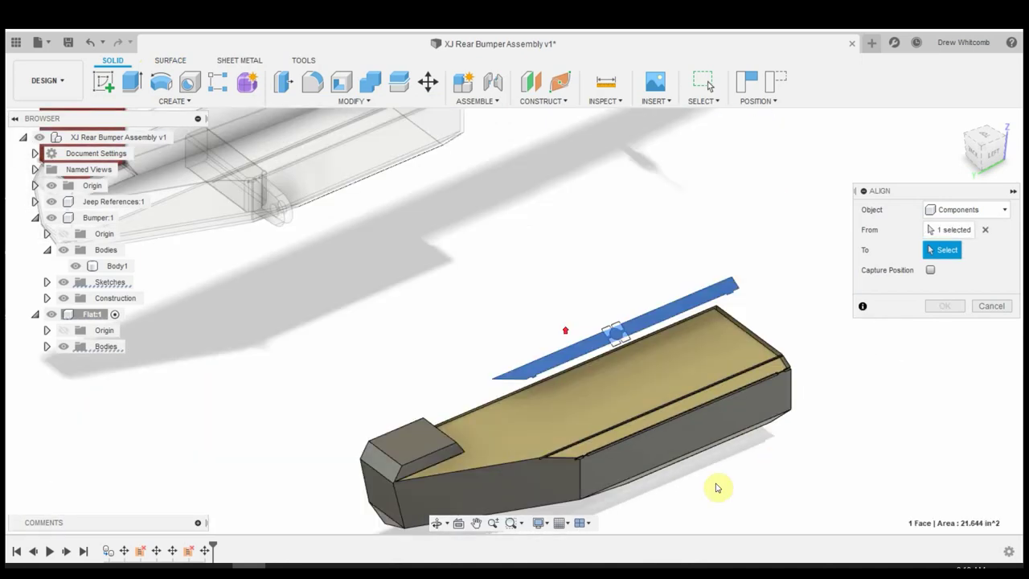
scroll(466, 391, down, 3)
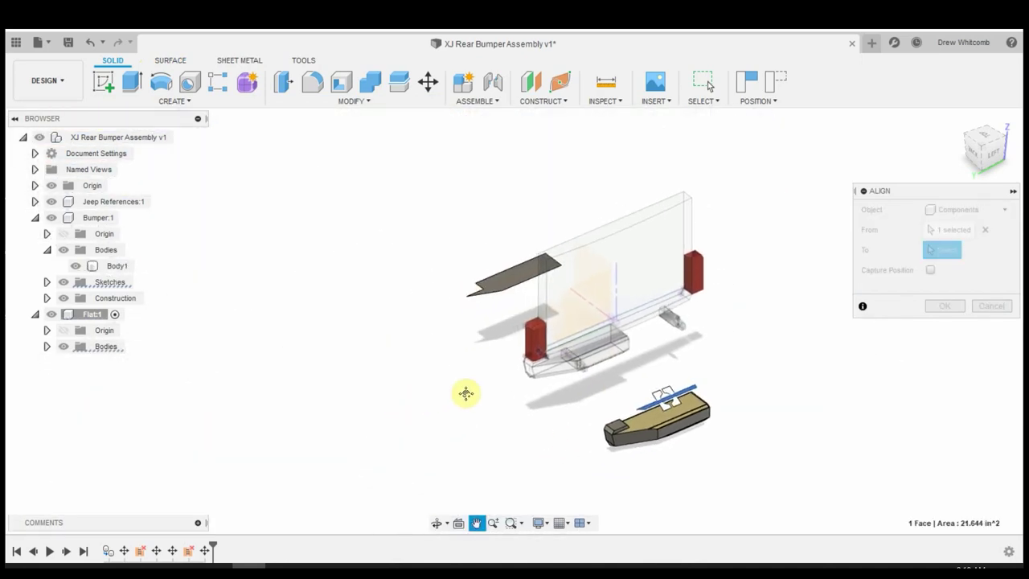
shift+middle_drag(451, 414, 510, 413)
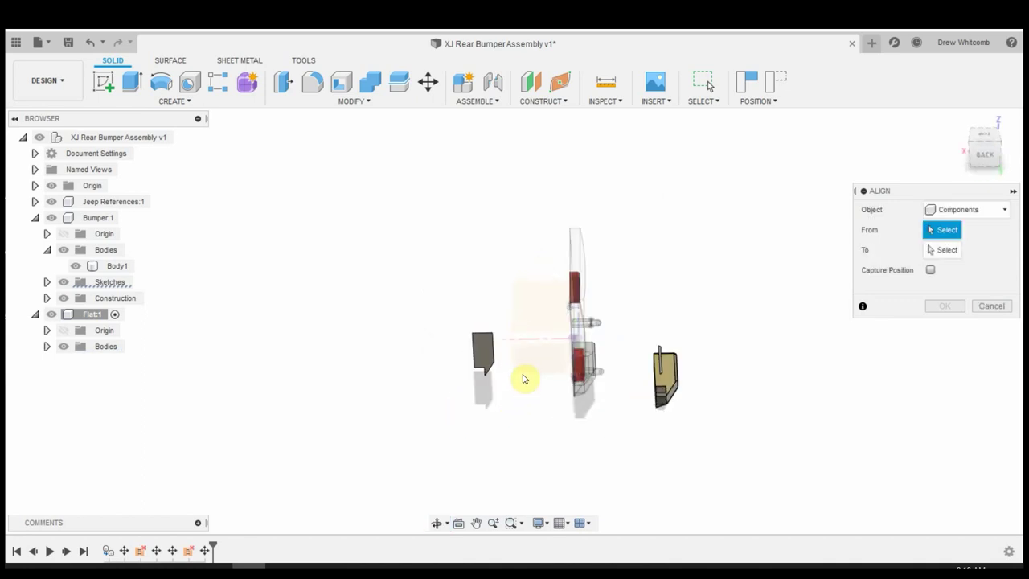
click(534, 363)
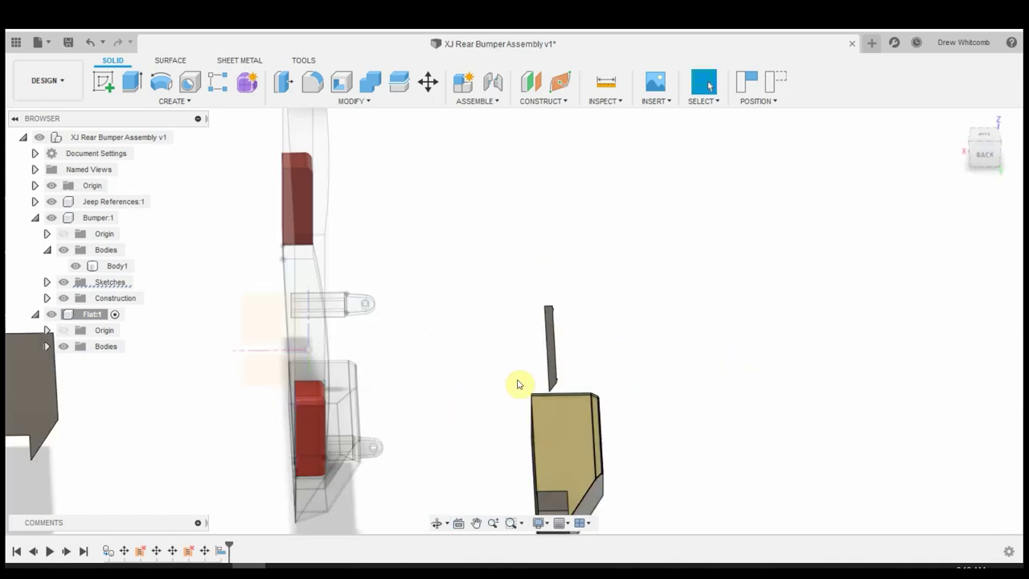
Move the thin strip 61.461 in along X beside the first flattened face
key(m)
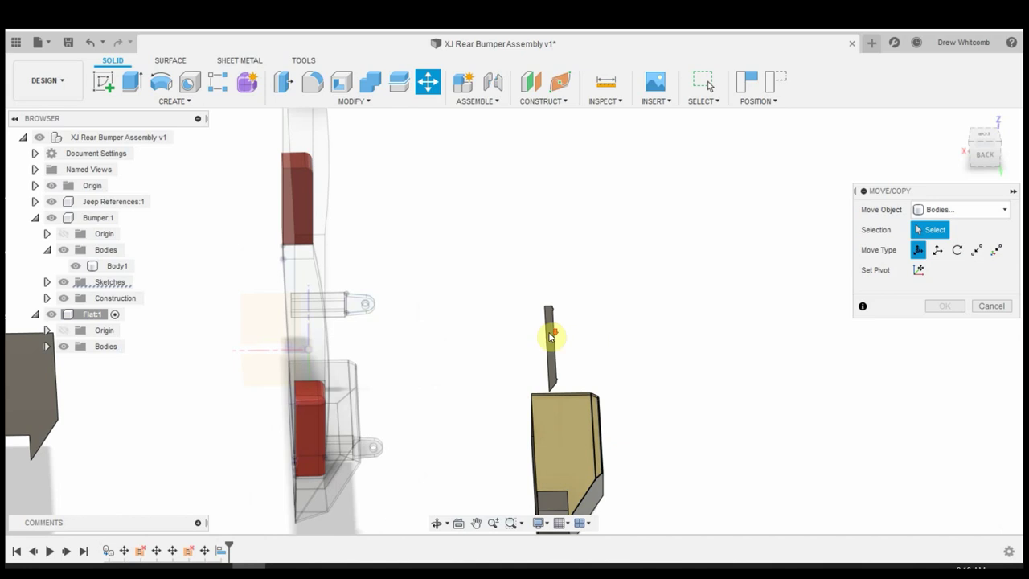
scroll(552, 338, up, 2)
click(543, 345)
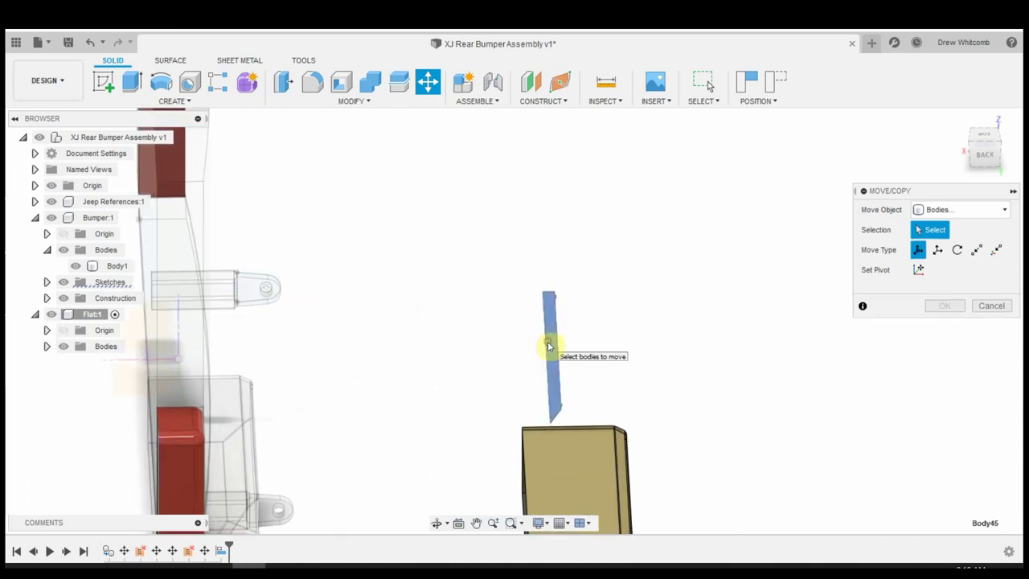
drag(505, 343, 20, 366)
shift+middle_drag(574, 389, 453, 396)
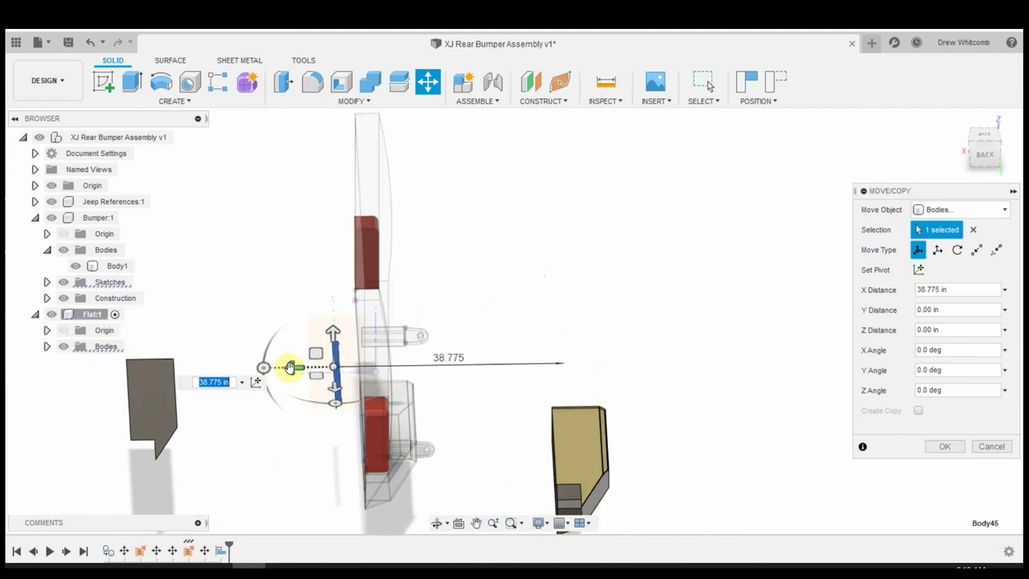
drag(290, 368, 166, 389)
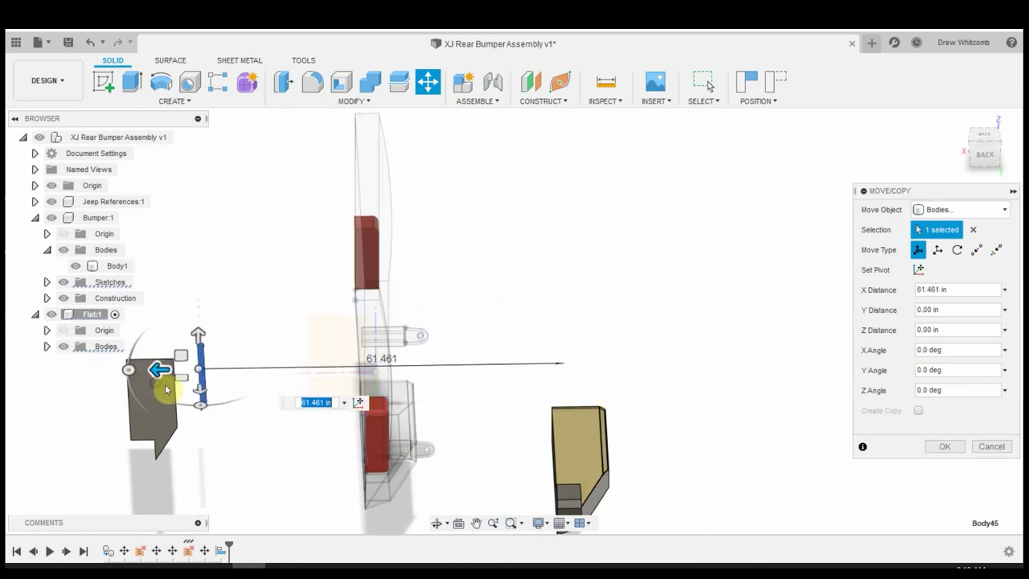
click(933, 446)
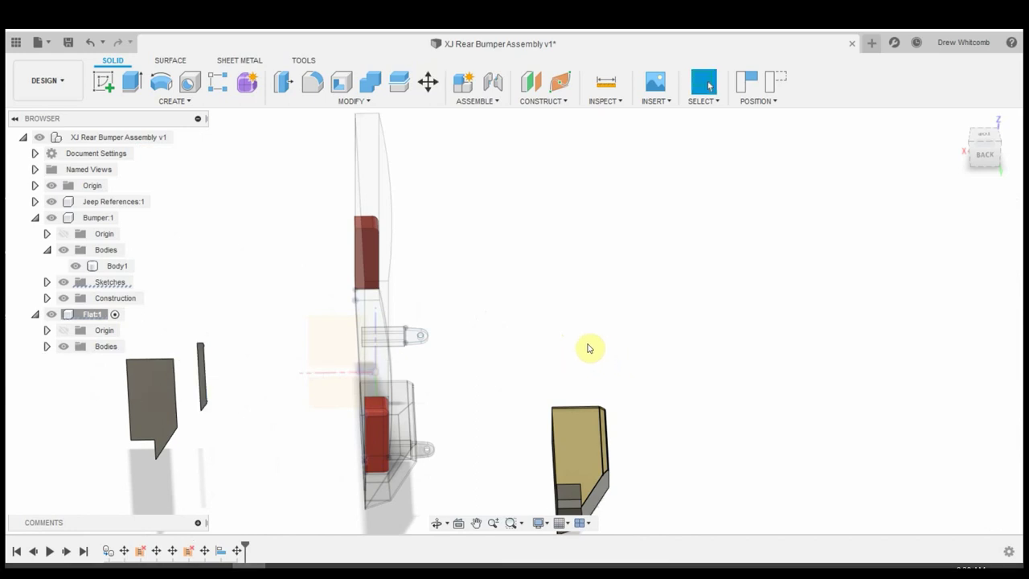
shift+middle_drag(589, 346, 605, 367)
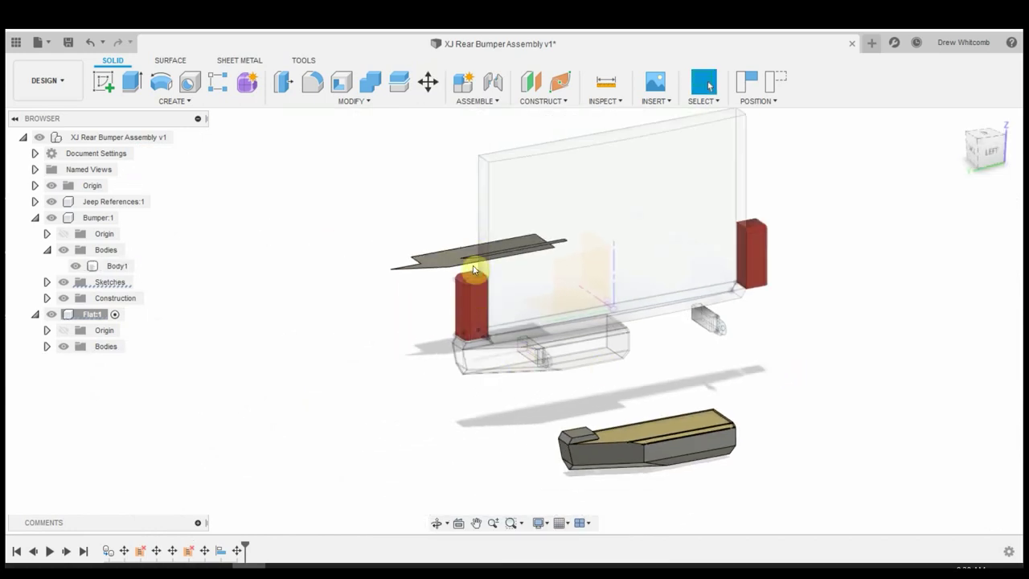
Unstitch one more side face from the tan bumper copy with Surface > Modify > Unstitch
mouse_move(474, 265)
shift+middle_down()
mouse_move(539, 273)
mouse_move(312, 243)
shift+middle_up()
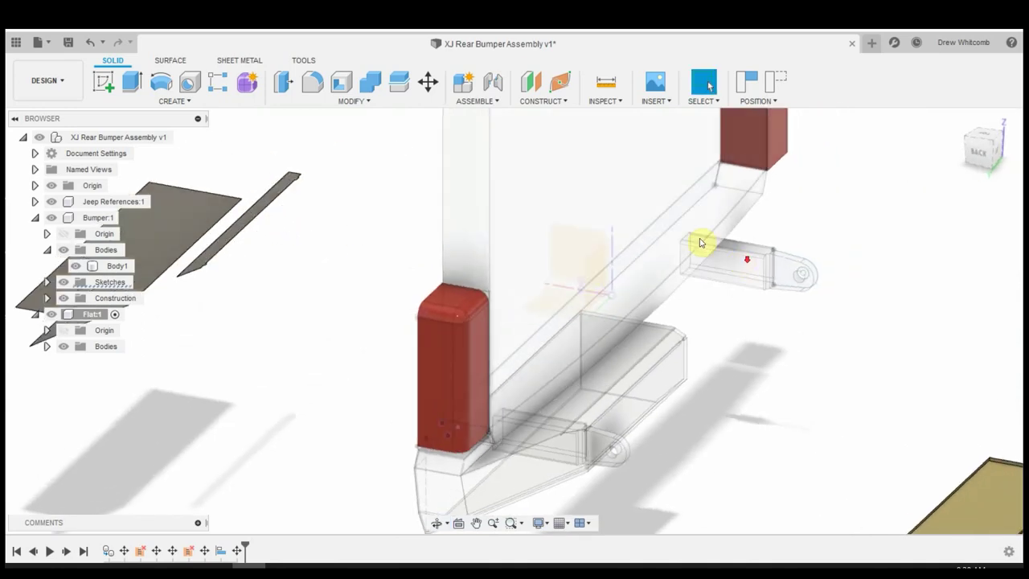
scroll(700, 237, down, 5)
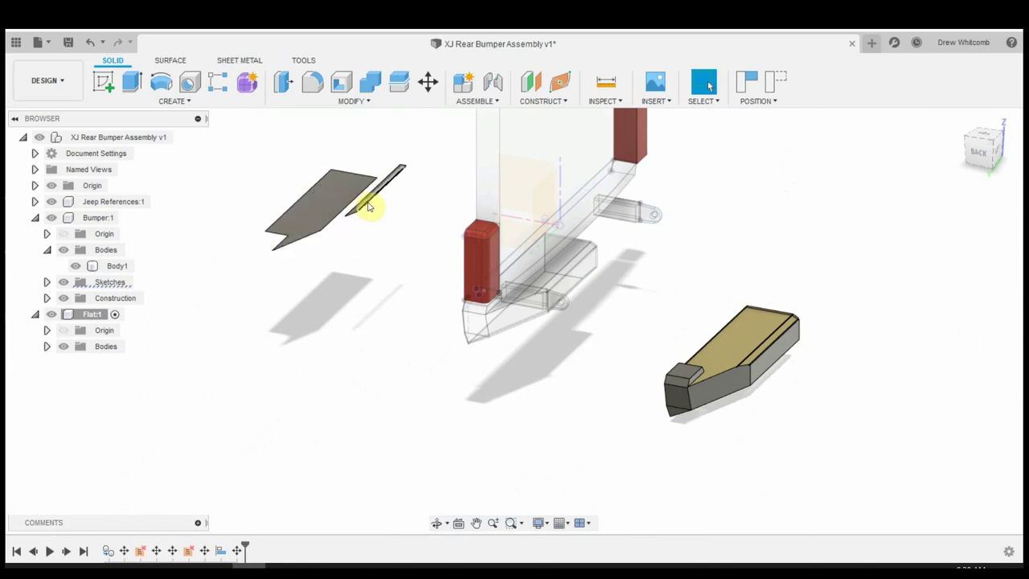
click(171, 61)
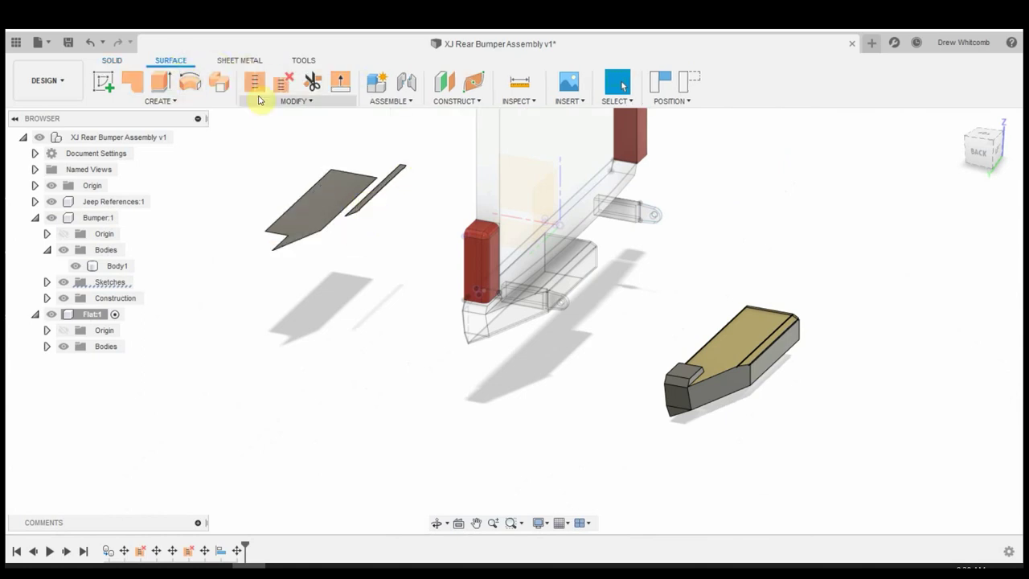
click(284, 84)
scroll(788, 305, up, 3)
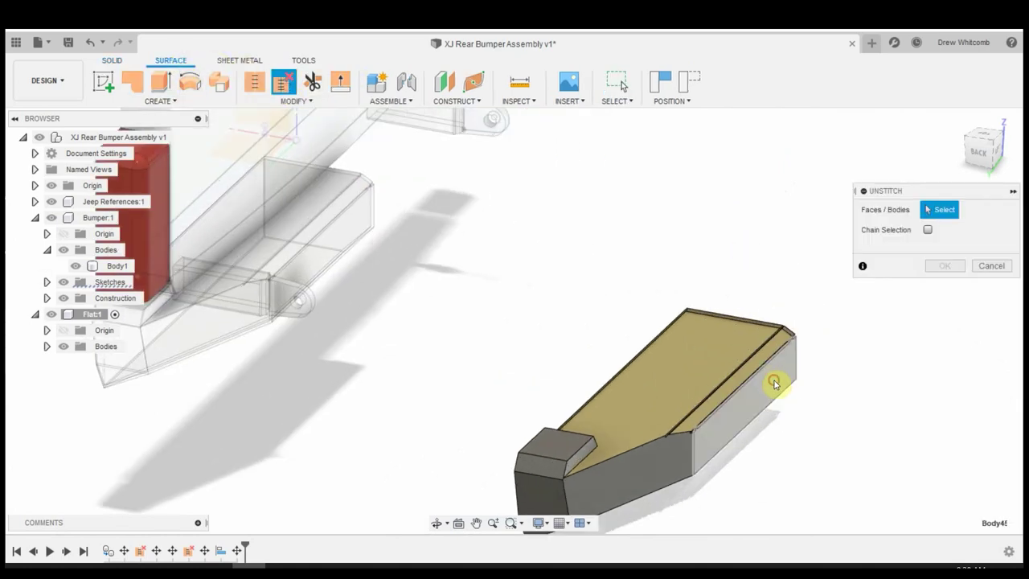
click(774, 384)
click(942, 266)
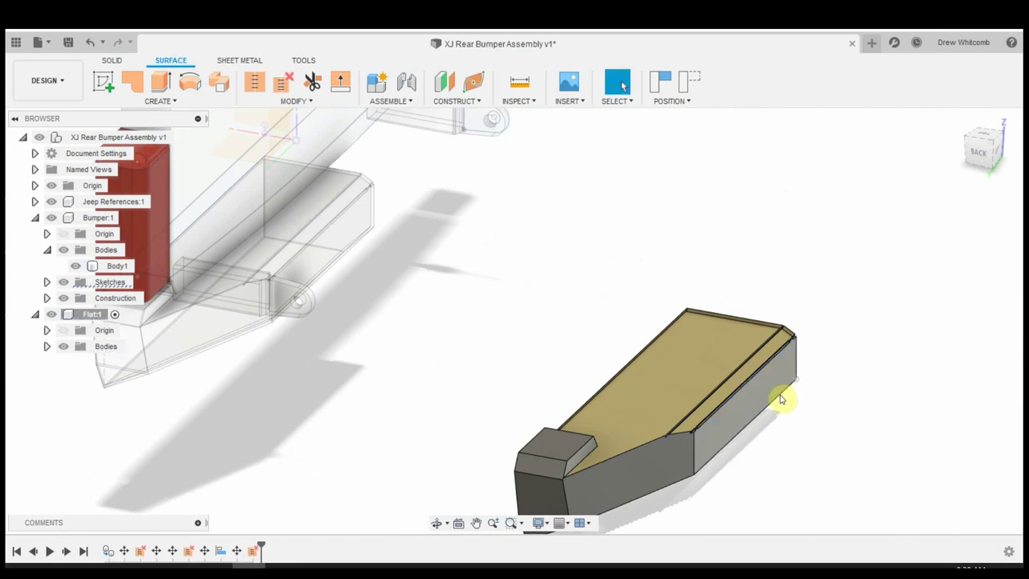
Align the flat body's side face onto the target bumper face, with Align set to Bodies
key(a)
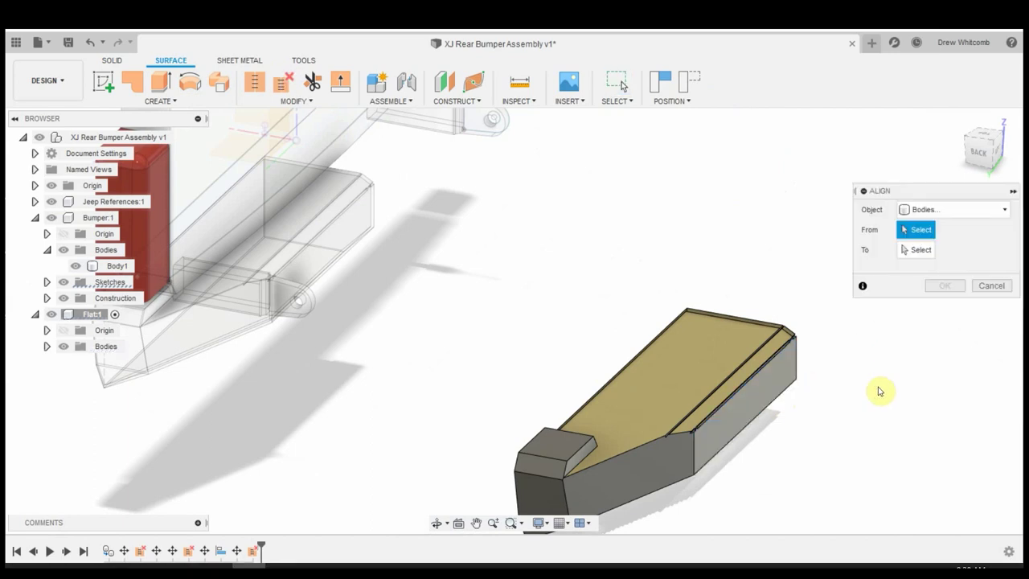
click(919, 211)
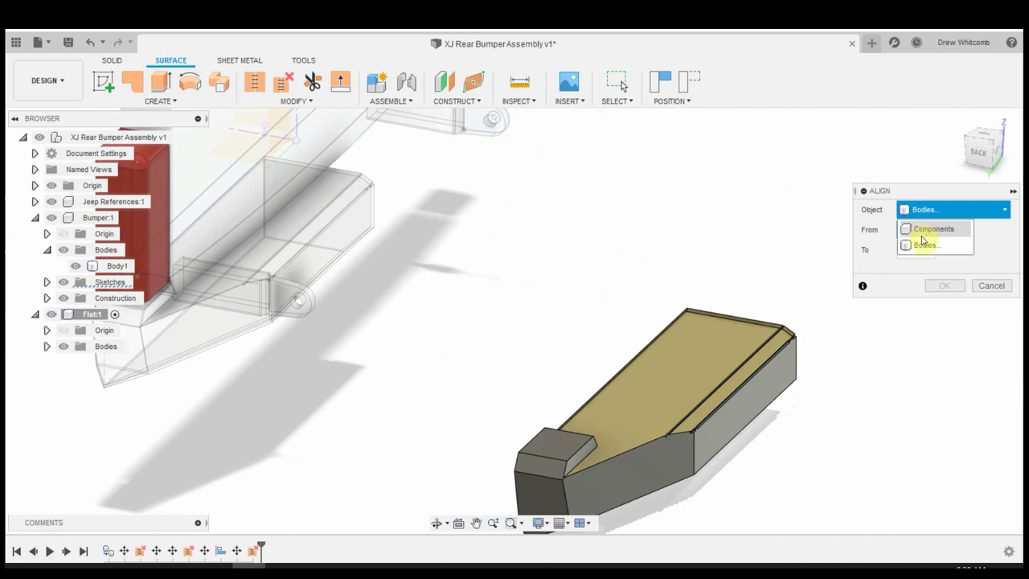
click(923, 244)
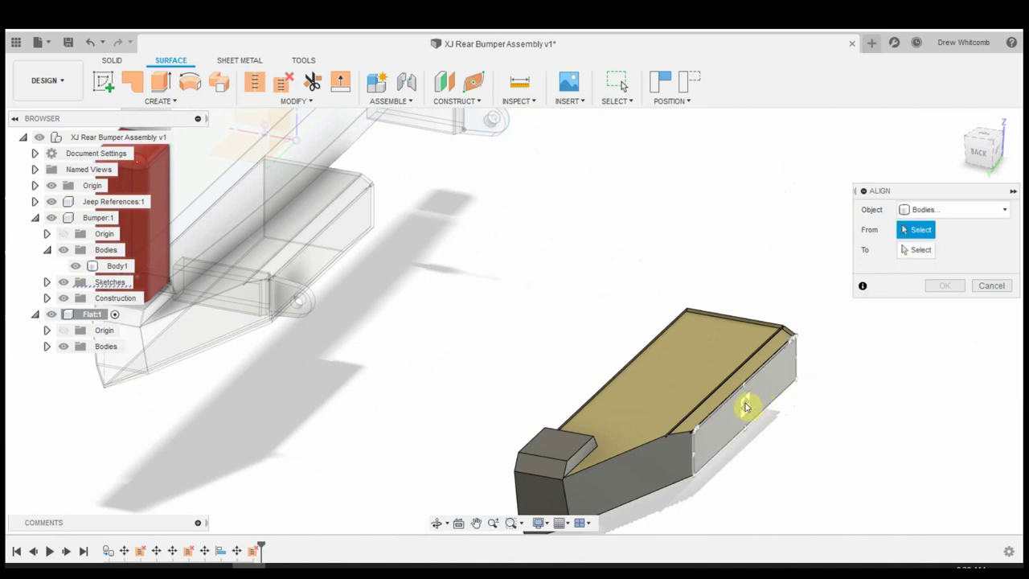
click(746, 408)
scroll(865, 415, down, 5)
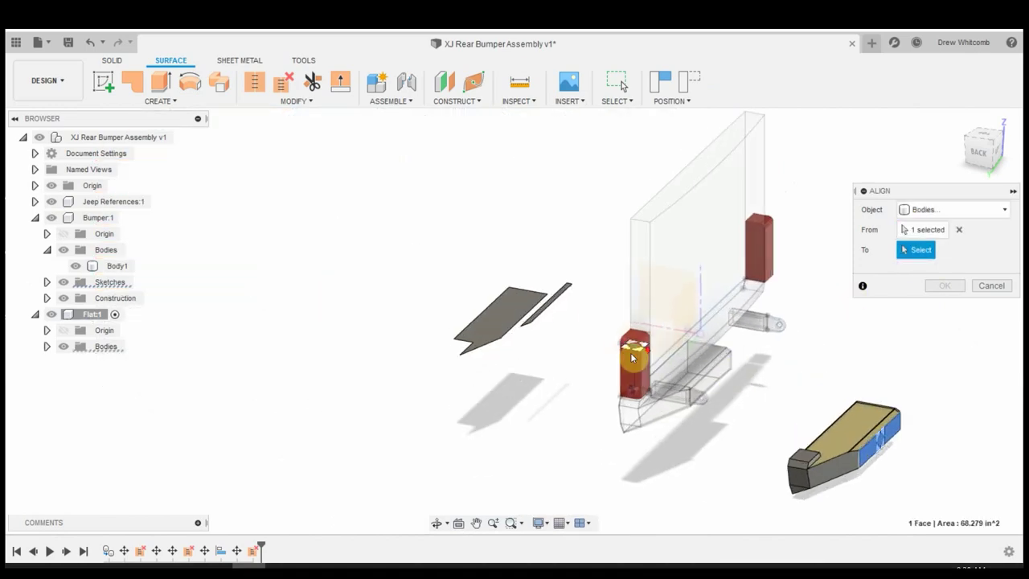
scroll(632, 357, up, 3)
mouse_move(570, 326)
shift+middle_down()
mouse_move(593, 323)
mouse_move(562, 344)
shift+middle_up()
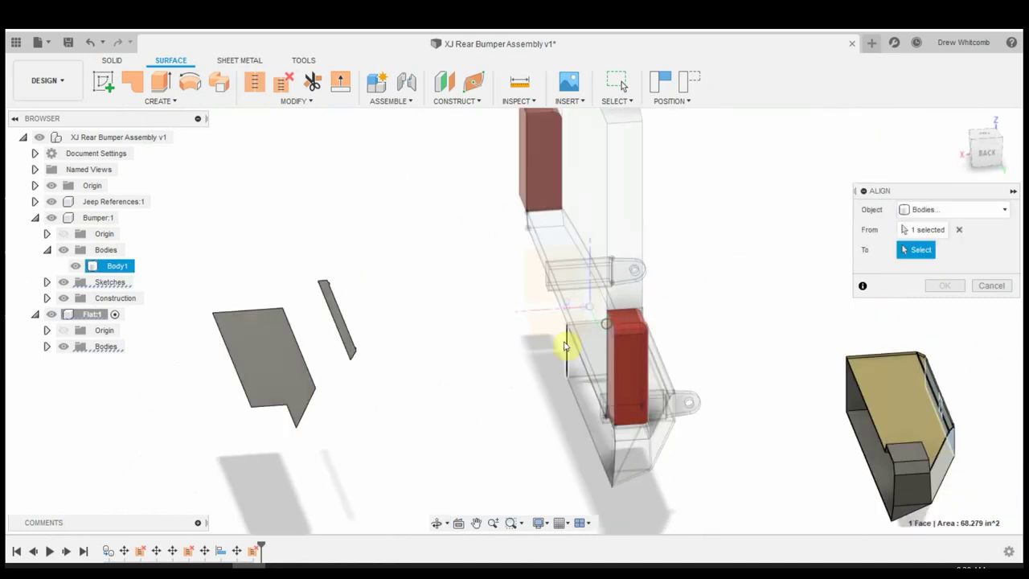
click(542, 329)
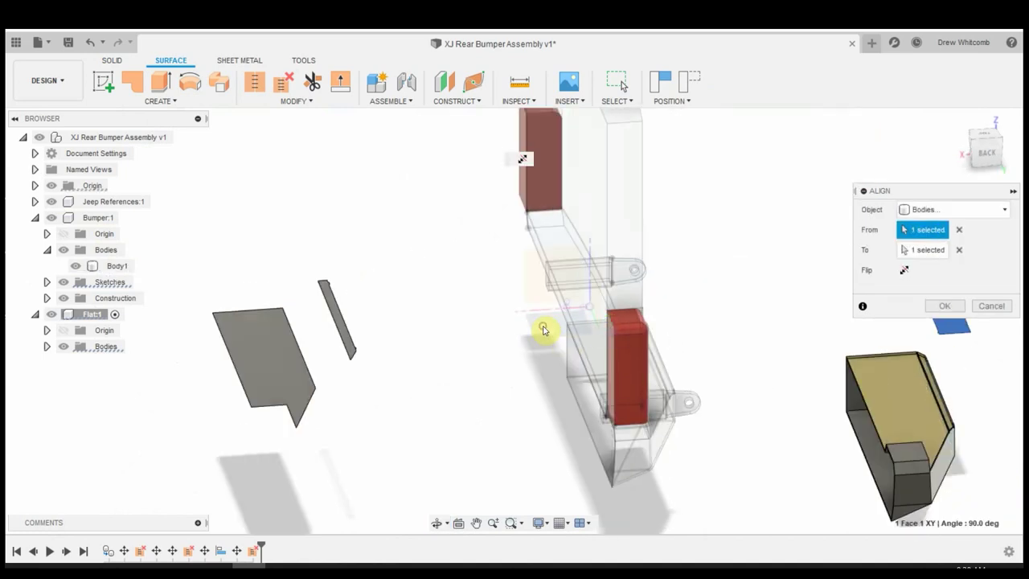
scroll(771, 375, down, 3)
click(945, 306)
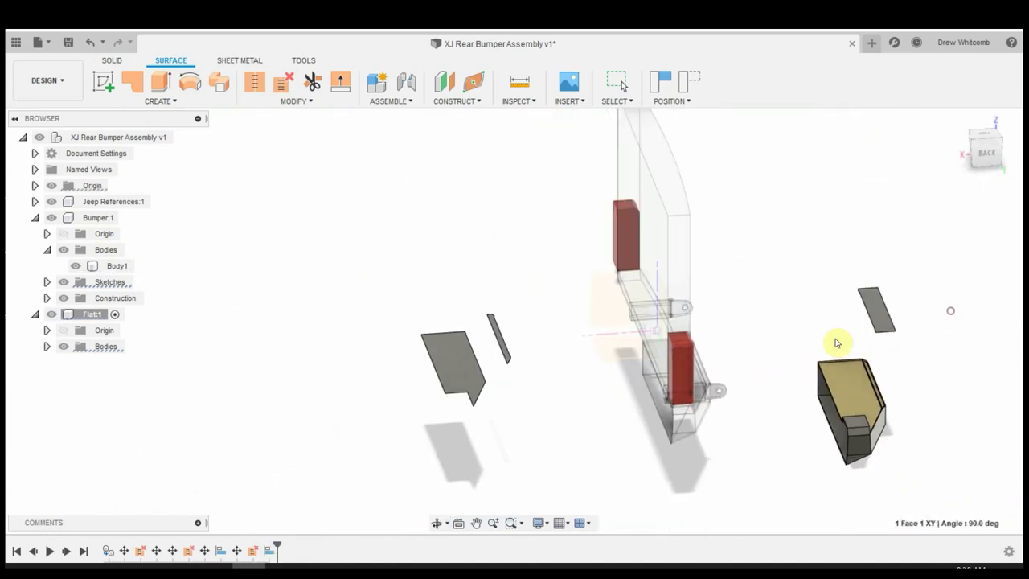
scroll(756, 351, down, 3)
scroll(920, 324, up, 5)
scroll(673, 392, up, 3)
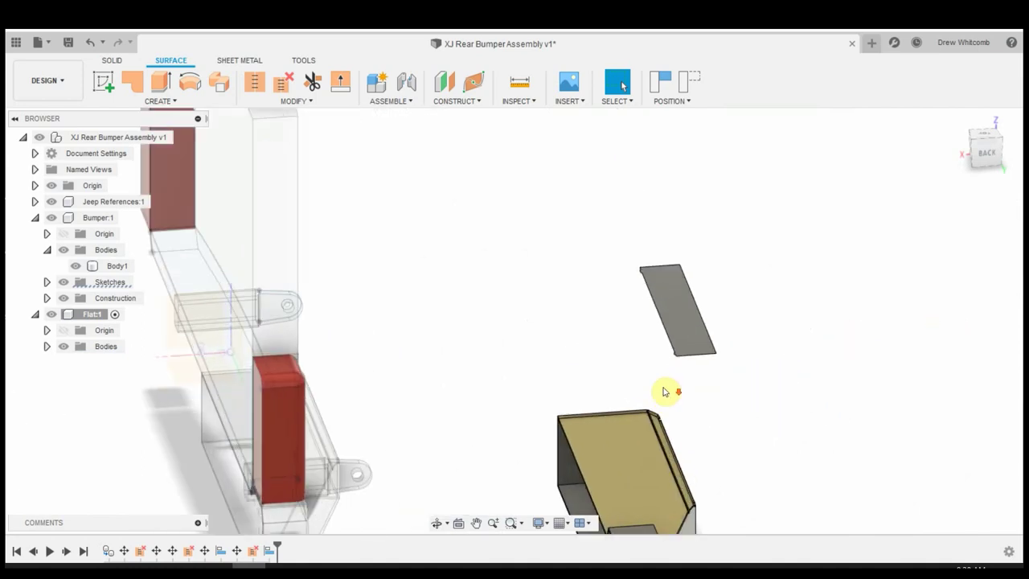
Align the upper plate's face to the thin plate's edge so the plates sit in one plane
key(Return)
scroll(667, 338, up, 4)
scroll(695, 402, up, 4)
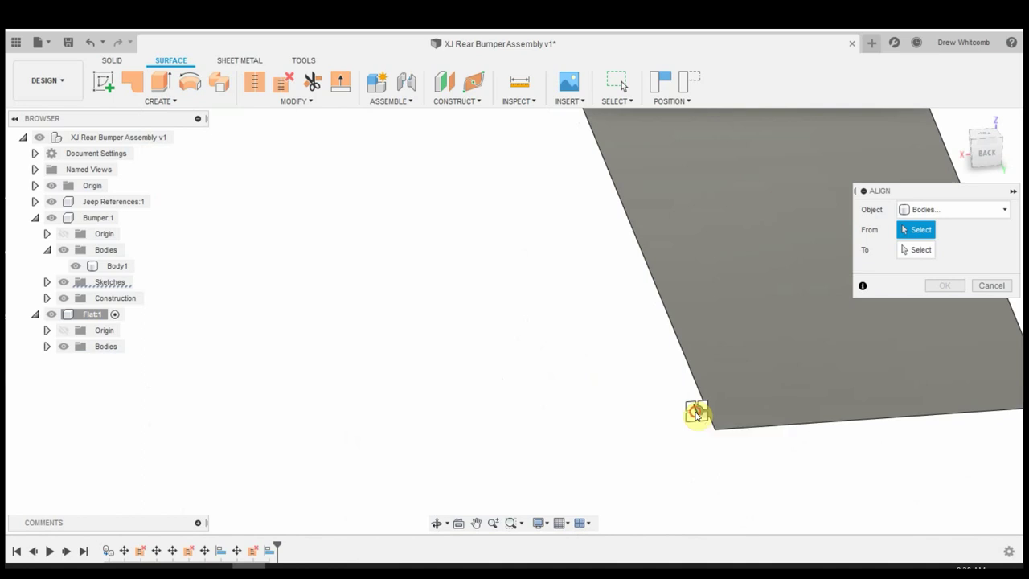
click(696, 411)
scroll(718, 432, down, 10)
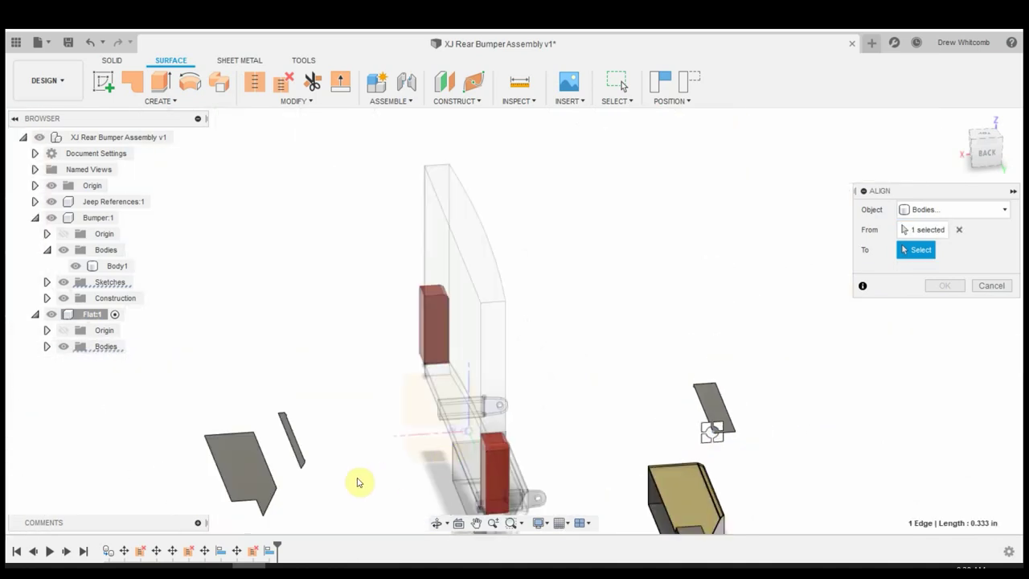
shift+middle_drag(321, 474, 269, 466)
scroll(321, 482, up, 6)
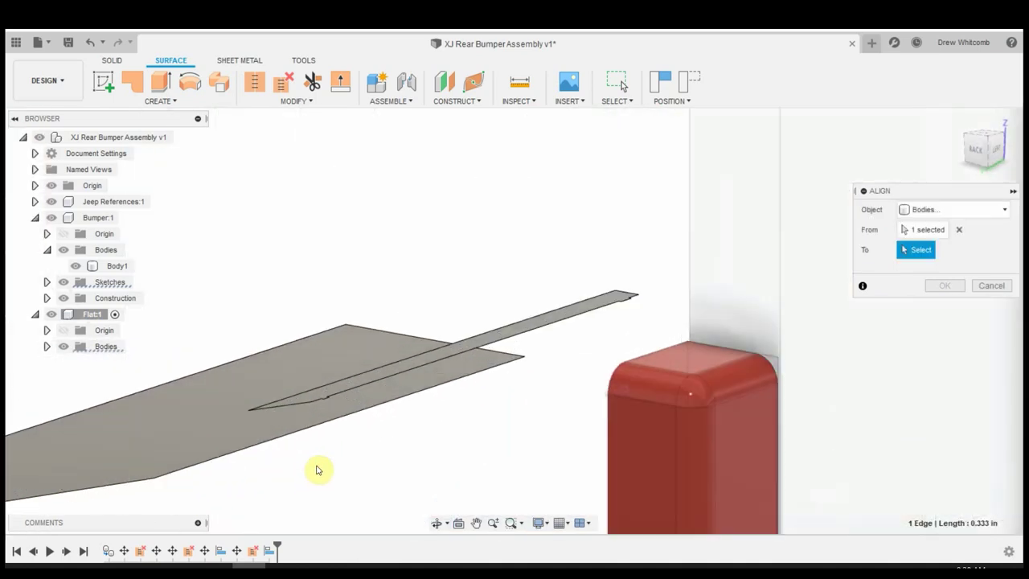
scroll(326, 402, up, 3)
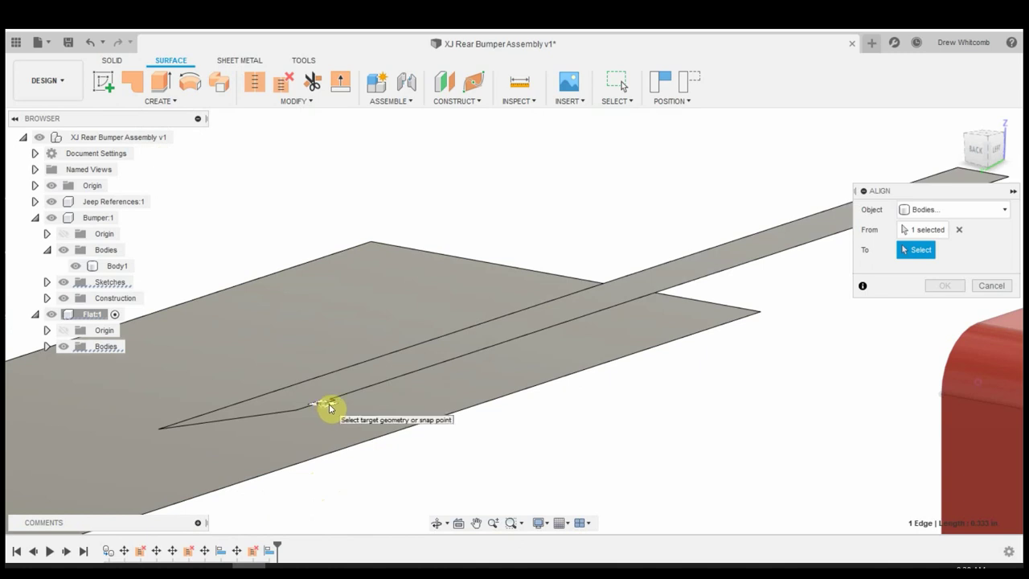
scroll(329, 407, up, 4)
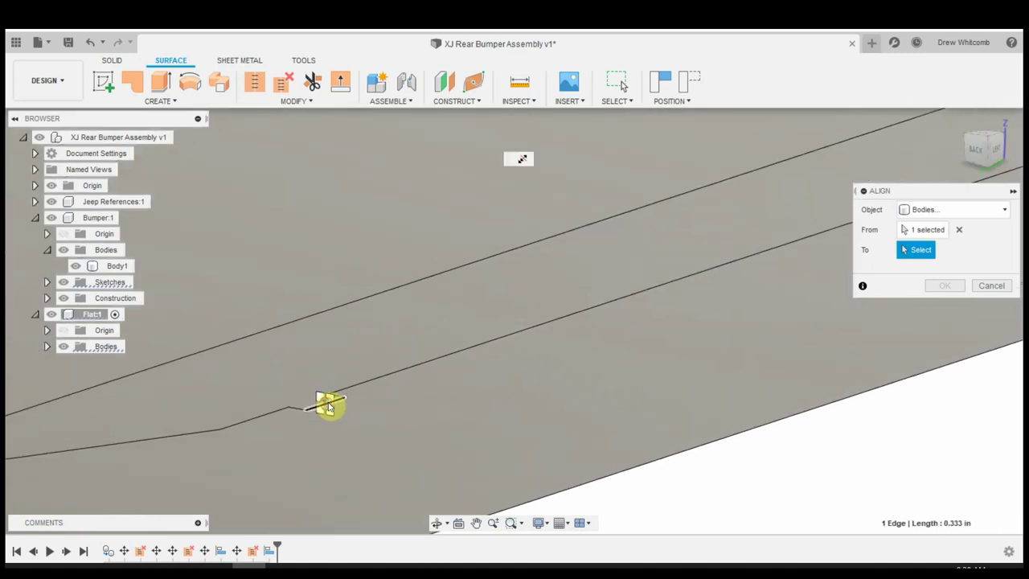
click(329, 406)
scroll(372, 471, down, 10)
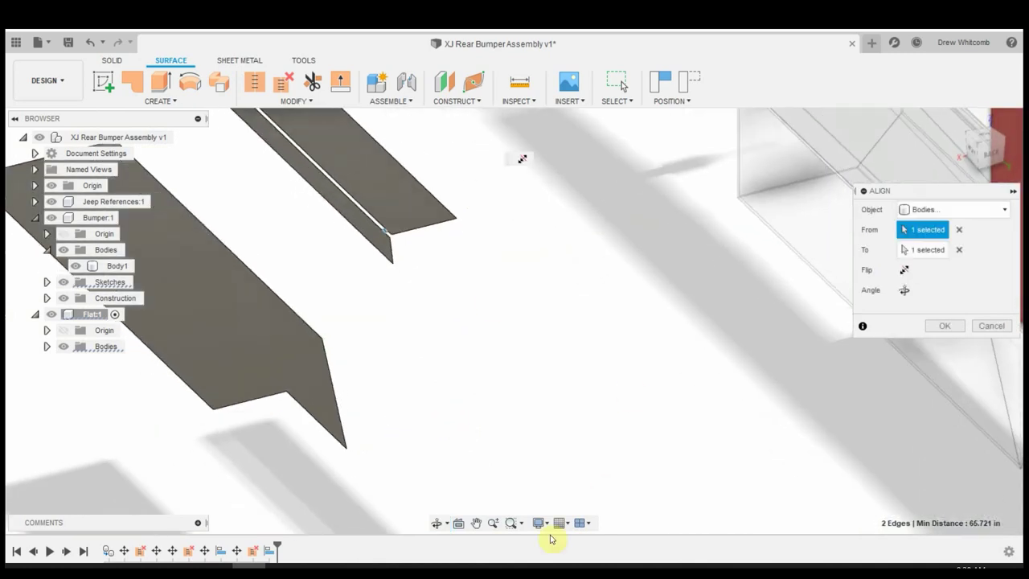
click(396, 211)
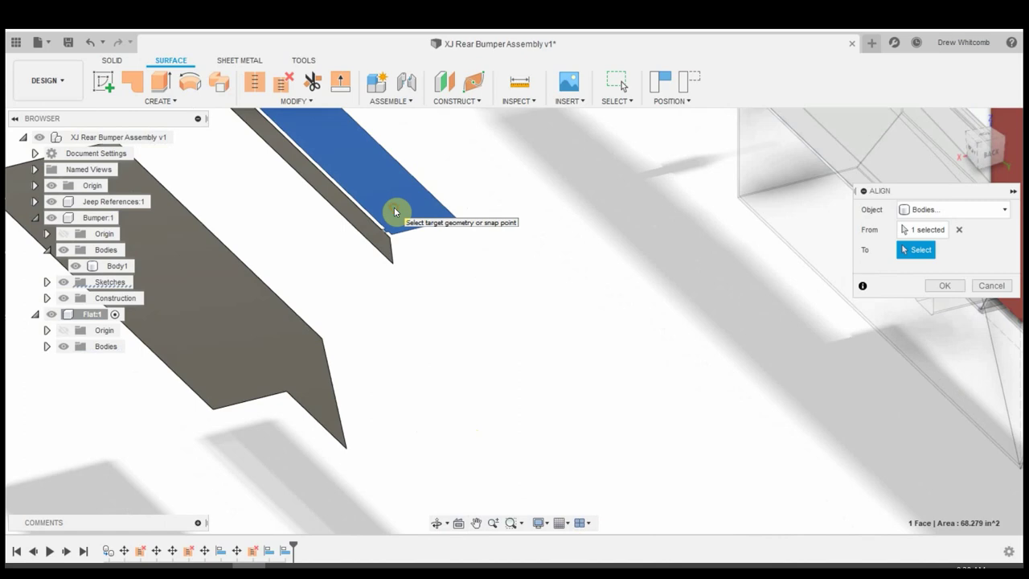
click(458, 522)
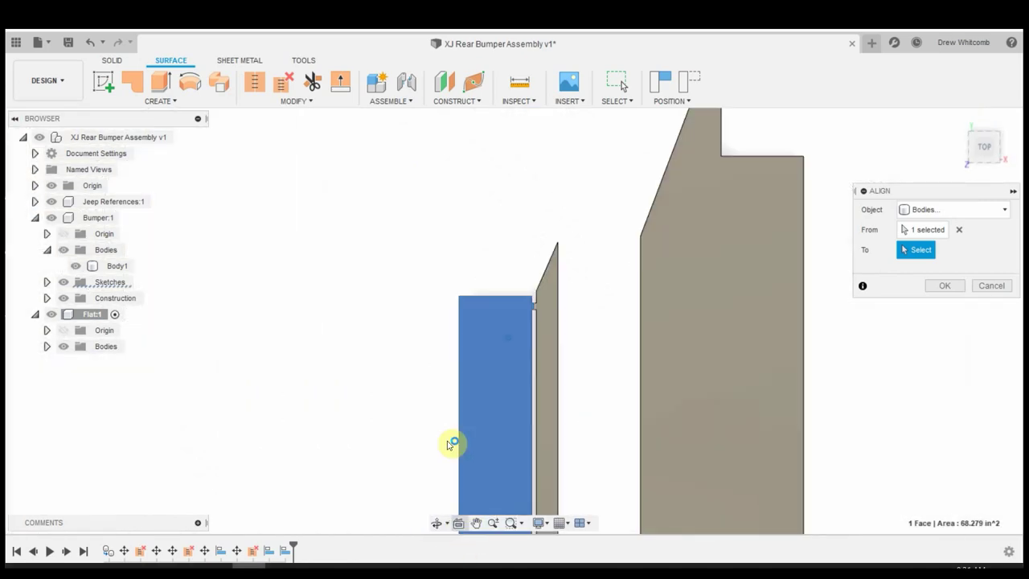
scroll(509, 201, down, 5)
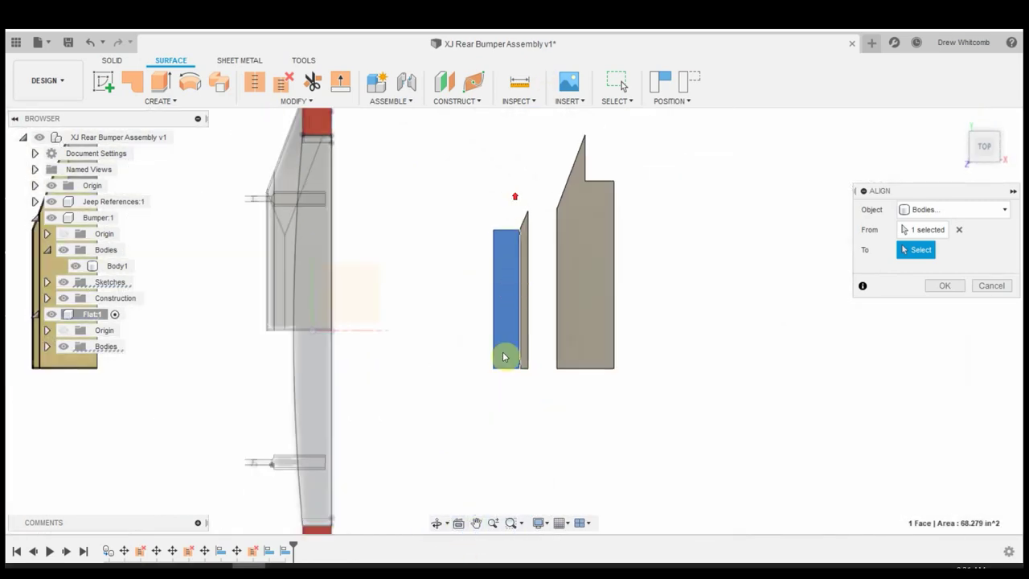
scroll(499, 328, up, 5)
scroll(596, 485, down, 4)
scroll(554, 261, up, 3)
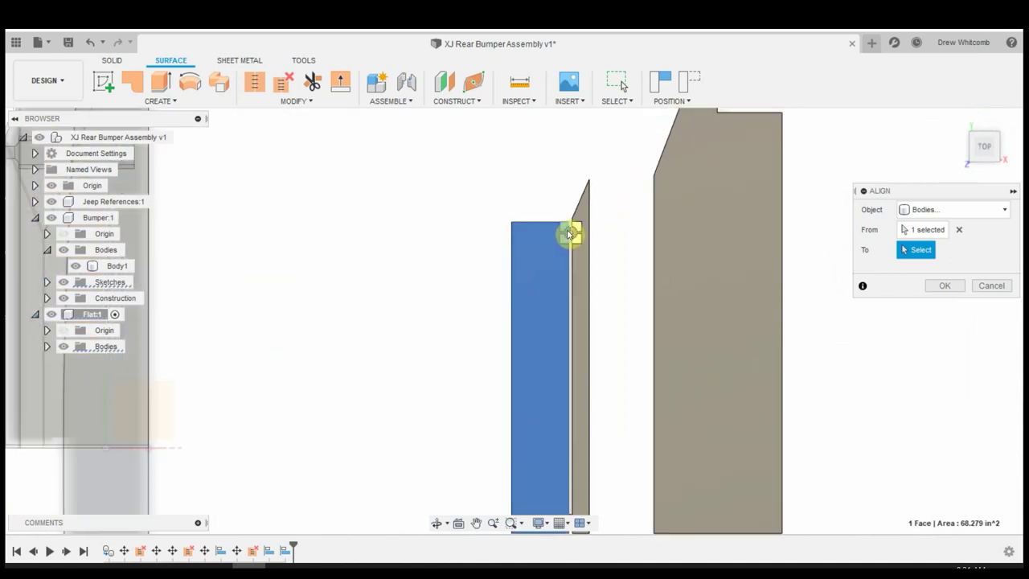
scroll(579, 237, up, 3)
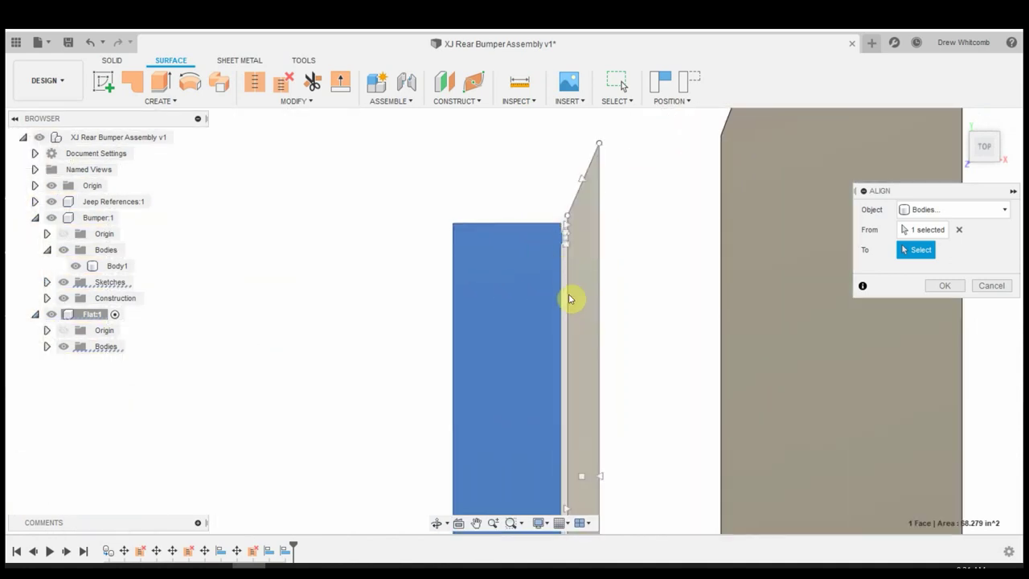
scroll(671, 265, down, 5)
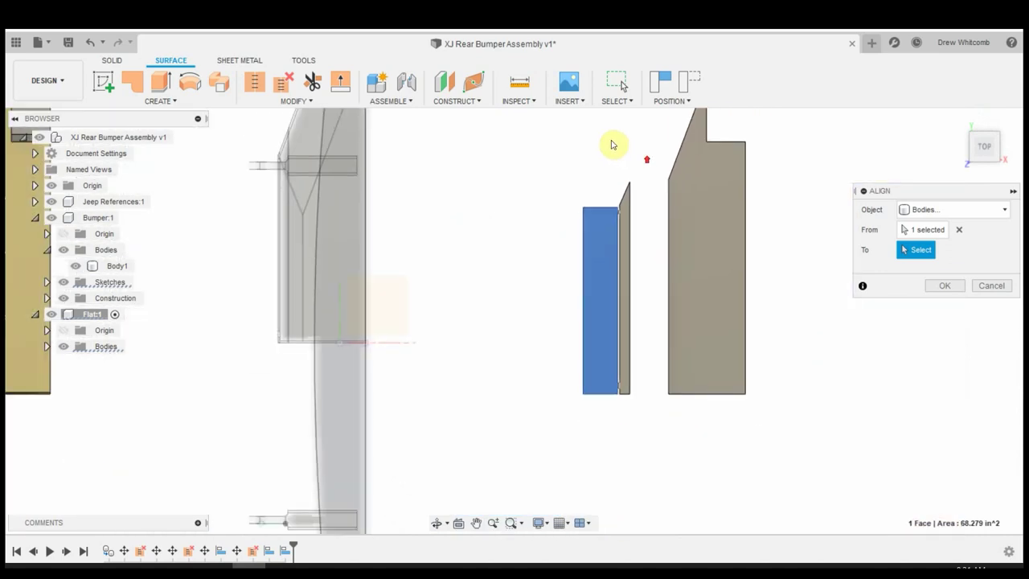
scroll(630, 429, up, 2)
scroll(638, 474, down, 3)
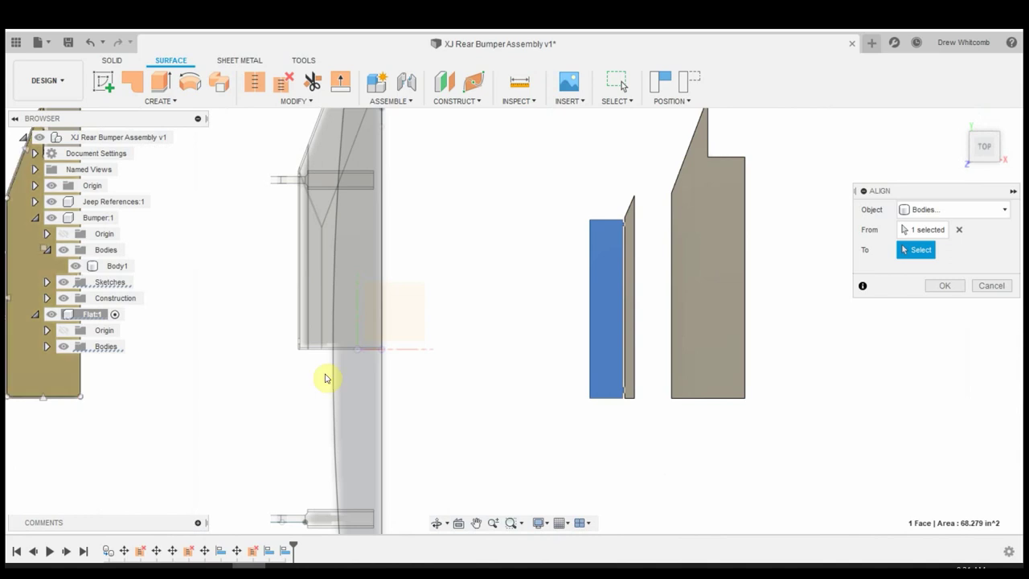
mouse_move(556, 355)
shift+middle_down()
mouse_move(643, 287)
mouse_move(616, 233)
mouse_move(563, 321)
mouse_move(528, 334)
mouse_move(597, 328)
mouse_move(587, 445)
mouse_move(603, 274)
shift+middle_up()
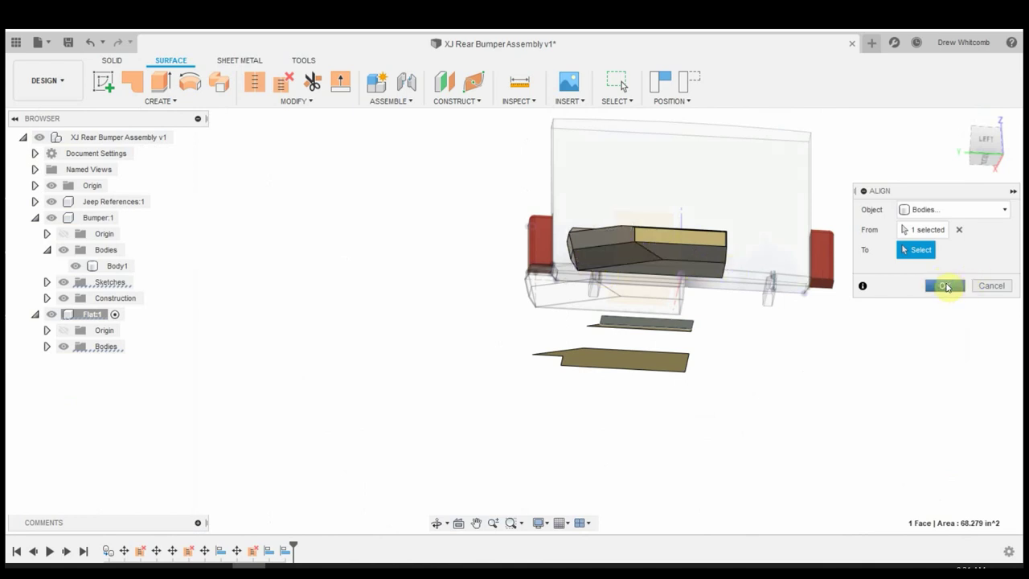
click(946, 286)
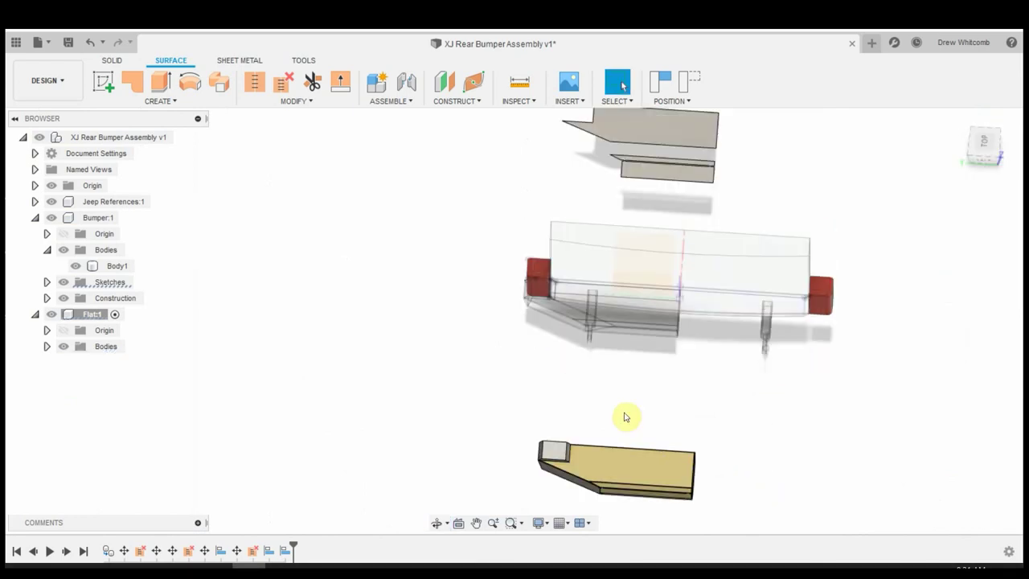
Inspect the aligned plates, capture their positions, and return to the Solid tools
shift+middle_drag(626, 417, 651, 450)
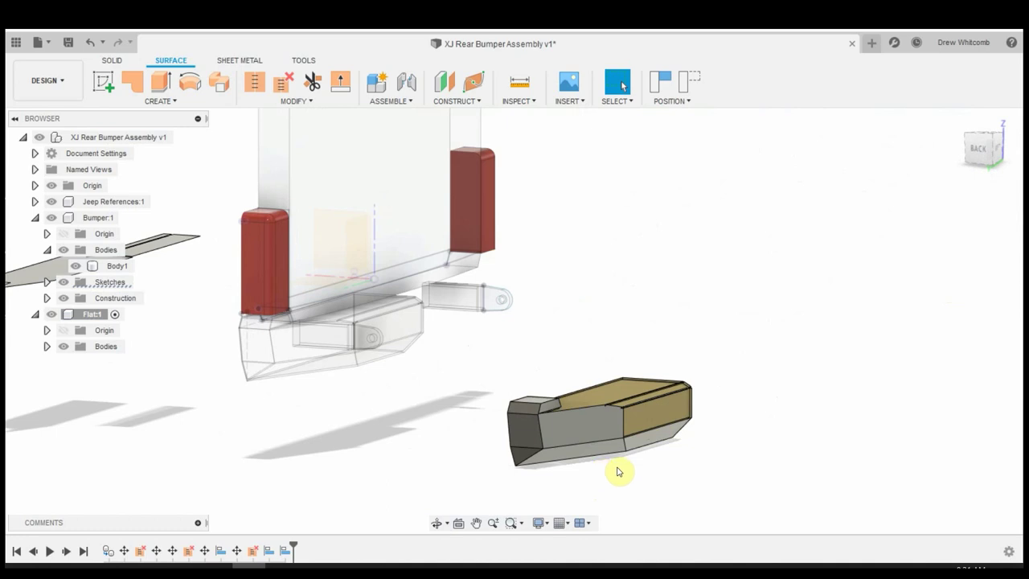
scroll(530, 450, up, 3)
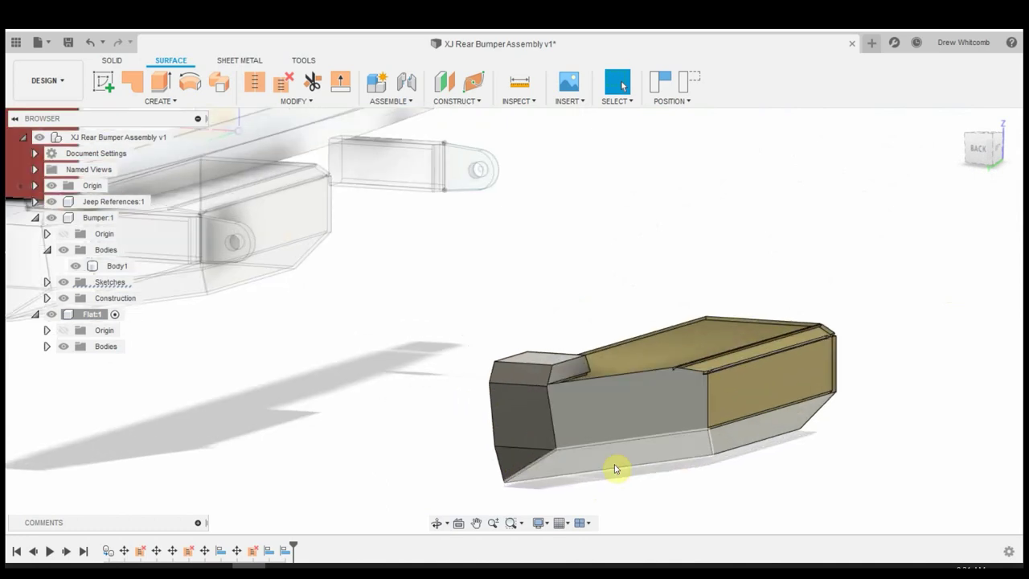
scroll(615, 469, down, 5)
scroll(617, 468, up, 6)
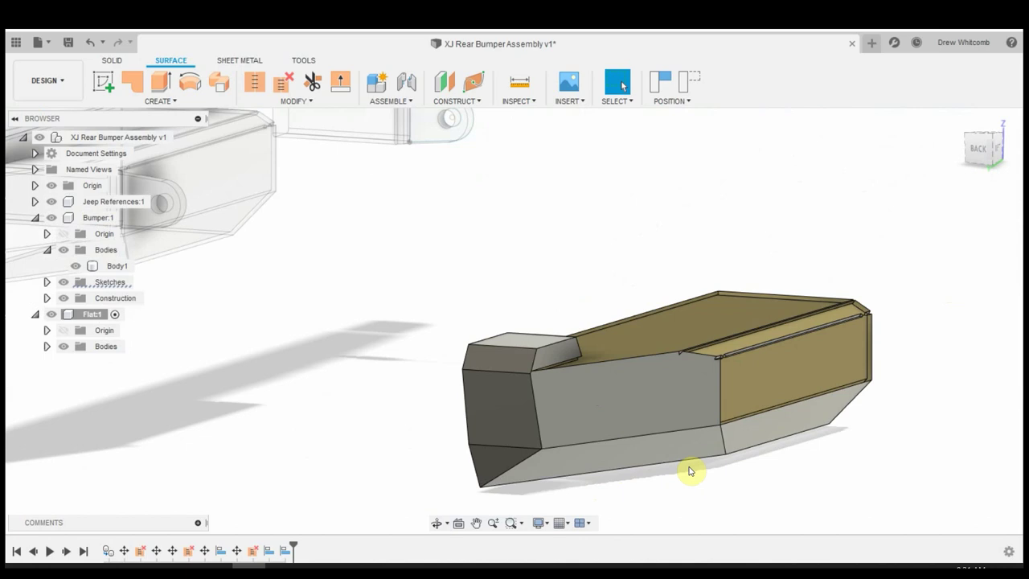
scroll(580, 406, down, 5)
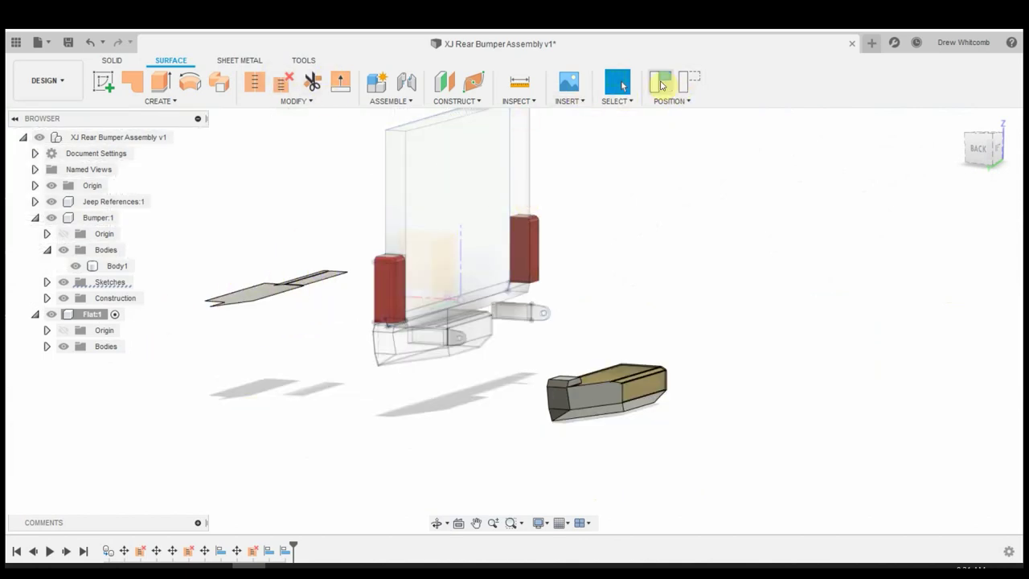
click(660, 91)
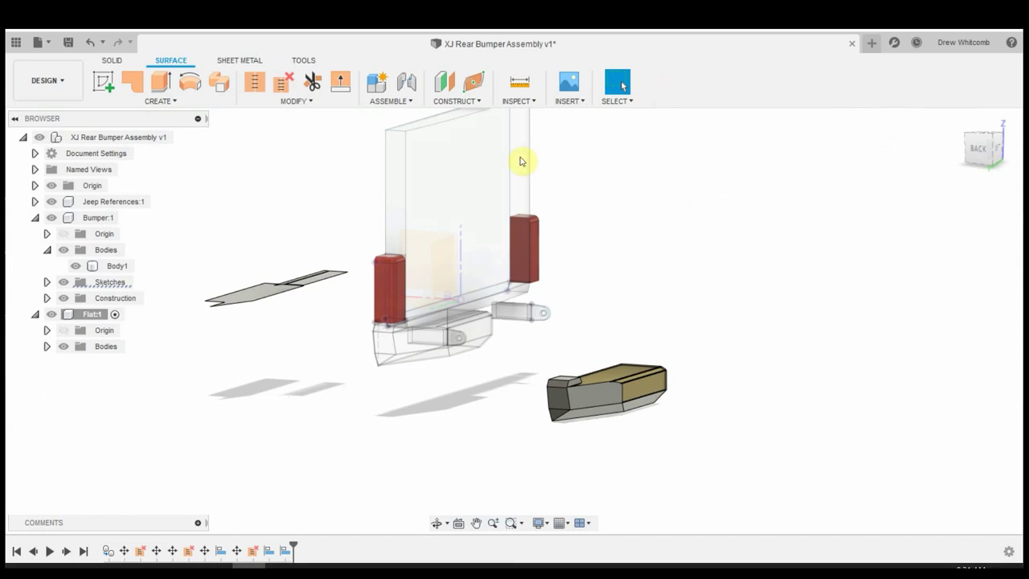
click(110, 62)
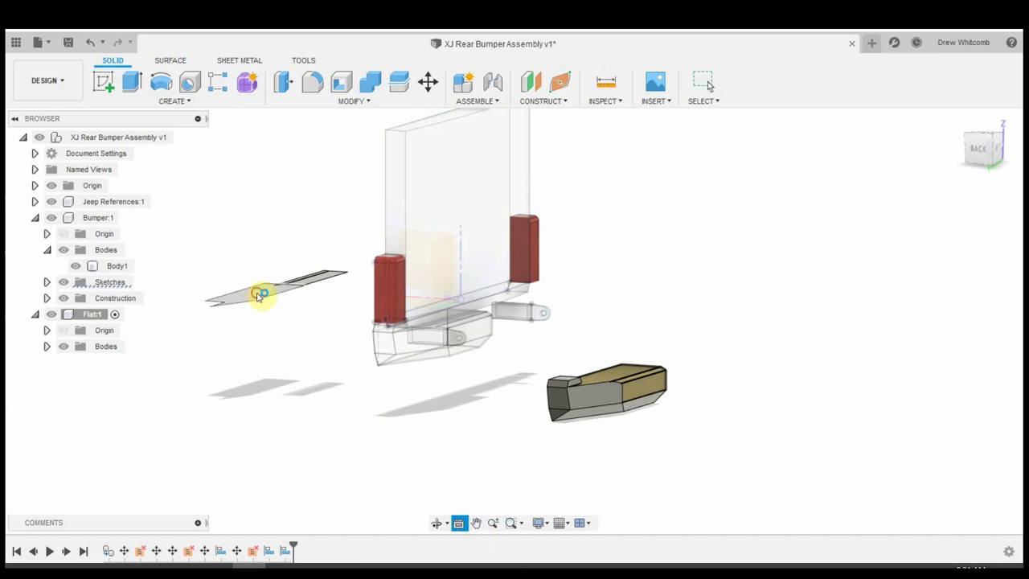
Activate the top-level assembly and create a new component named 'DXF'
click(260, 292)
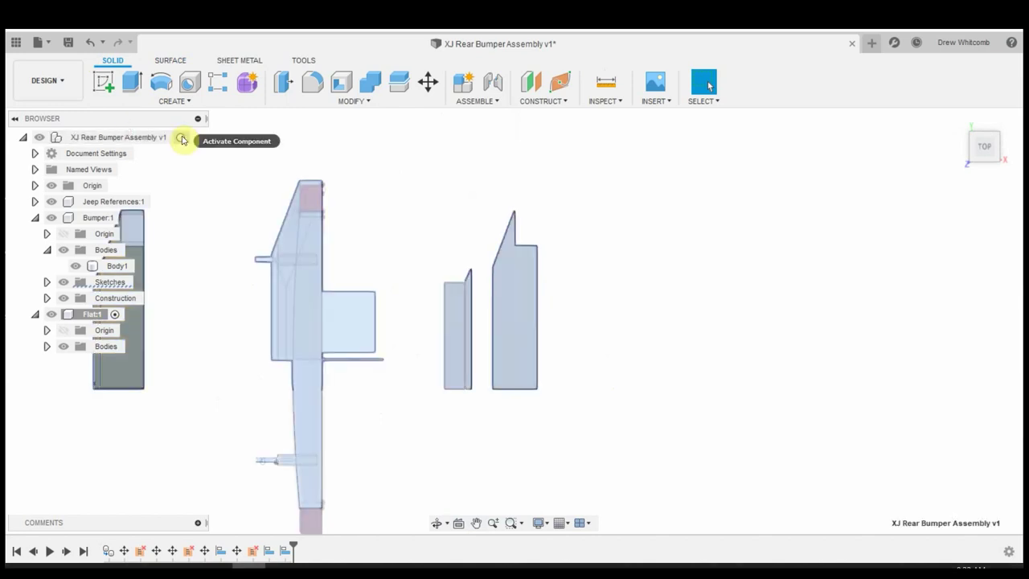
click(181, 139)
click(463, 81)
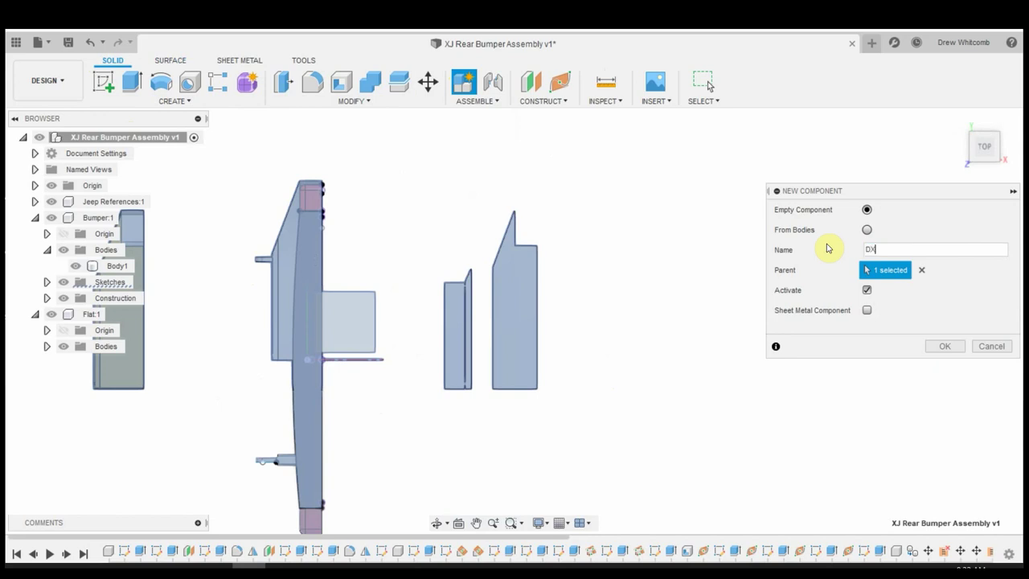
text(DXF)
key(Return)
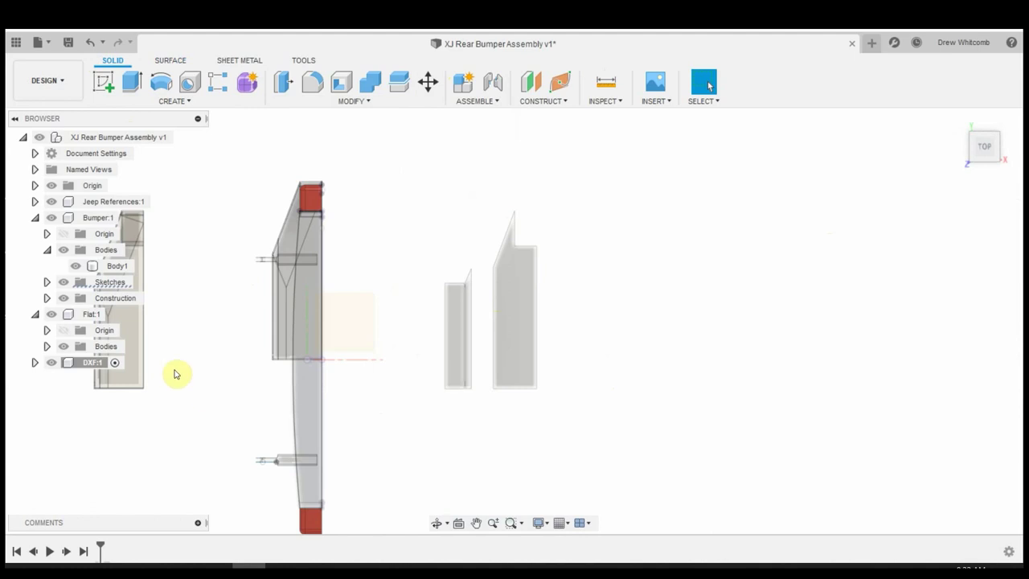
Sketch on the thin flat face and project the two thin faces and the large flat profile
click(103, 81)
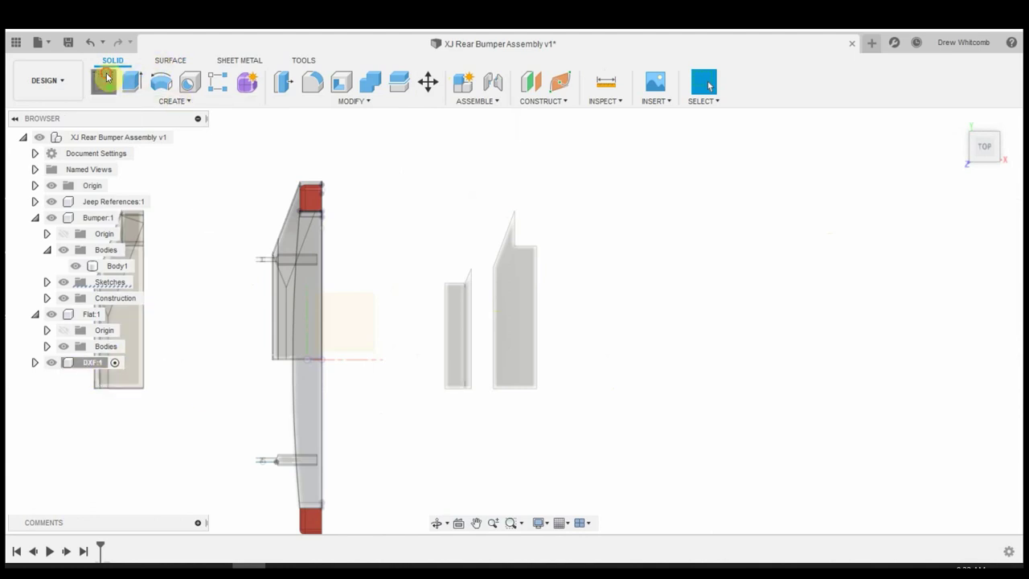
click(346, 321)
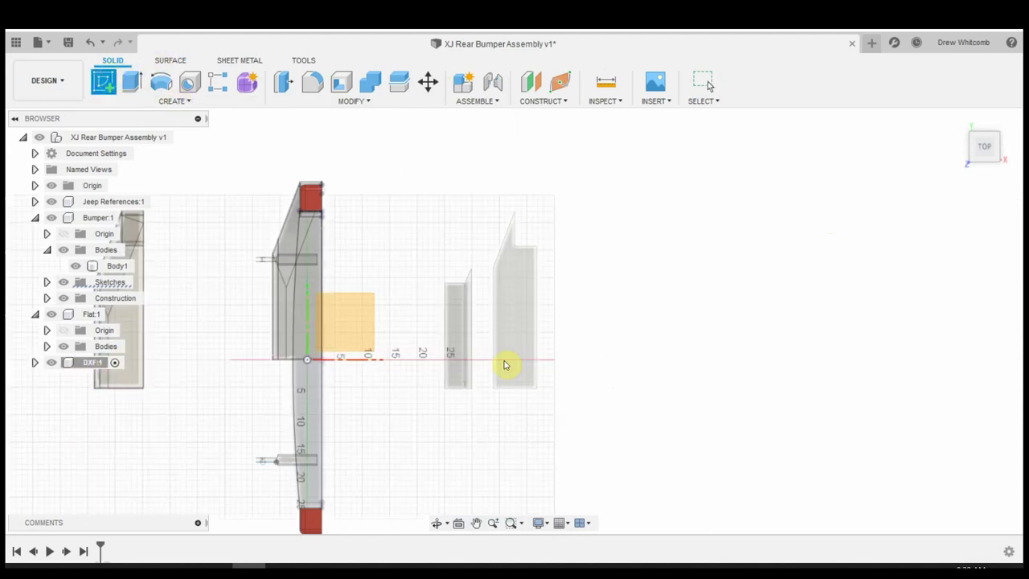
click(453, 367)
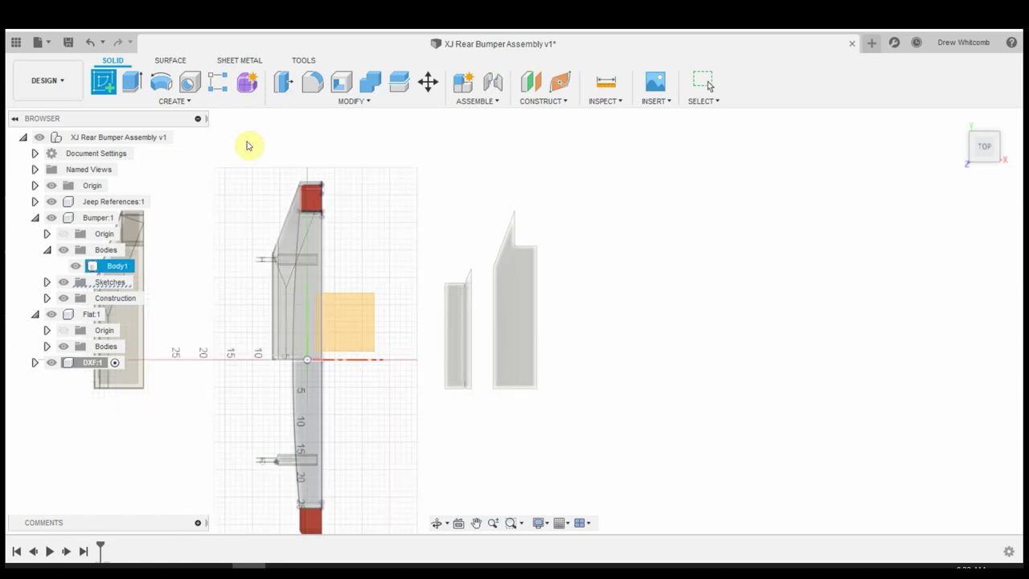
scroll(462, 330, up, 2)
click(455, 328)
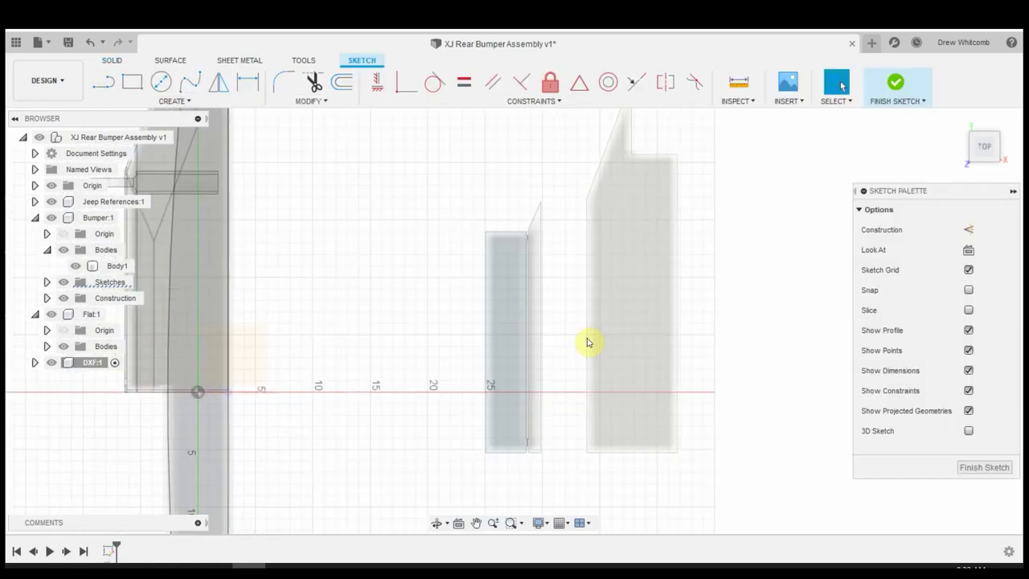
key(p)
click(522, 334)
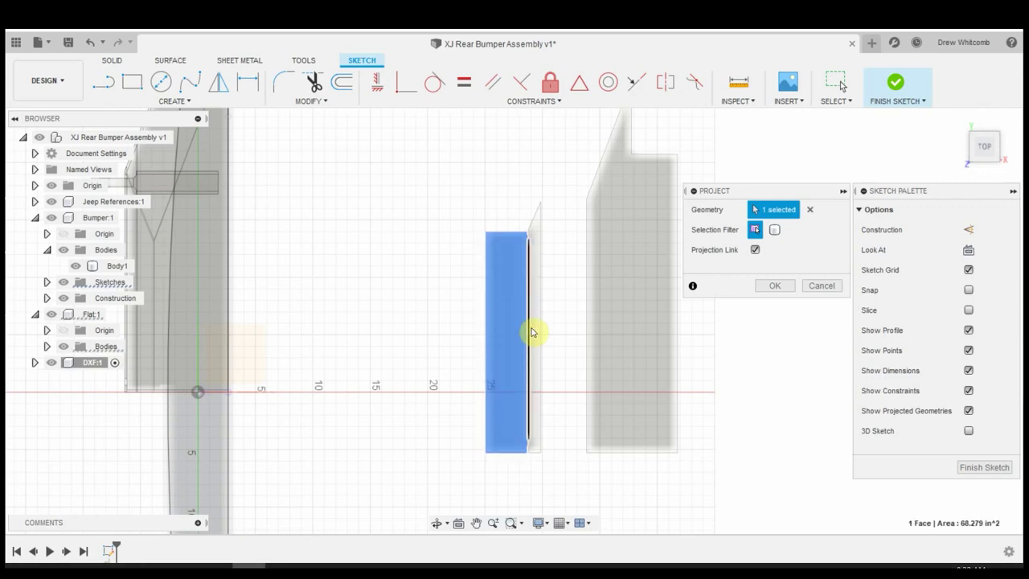
click(535, 330)
click(631, 316)
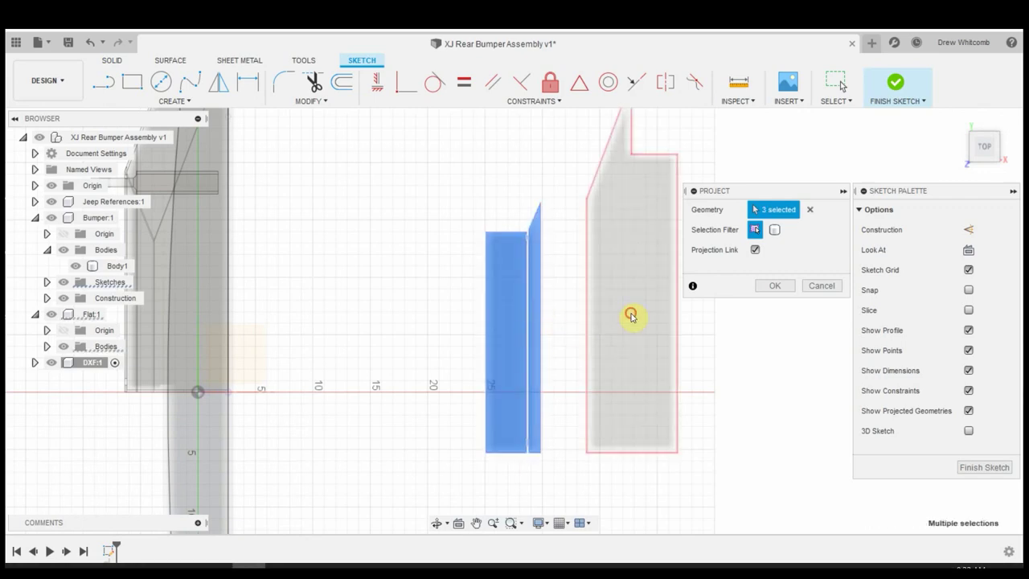
click(774, 285)
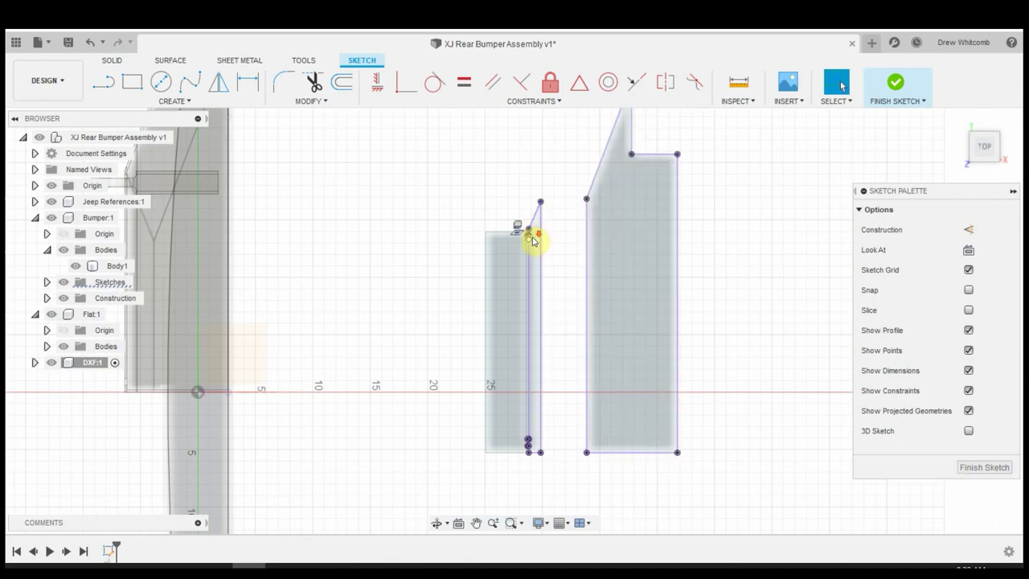
Delete the tiny extra vertical segment at the narrow profile's end
scroll(532, 241, up, 5)
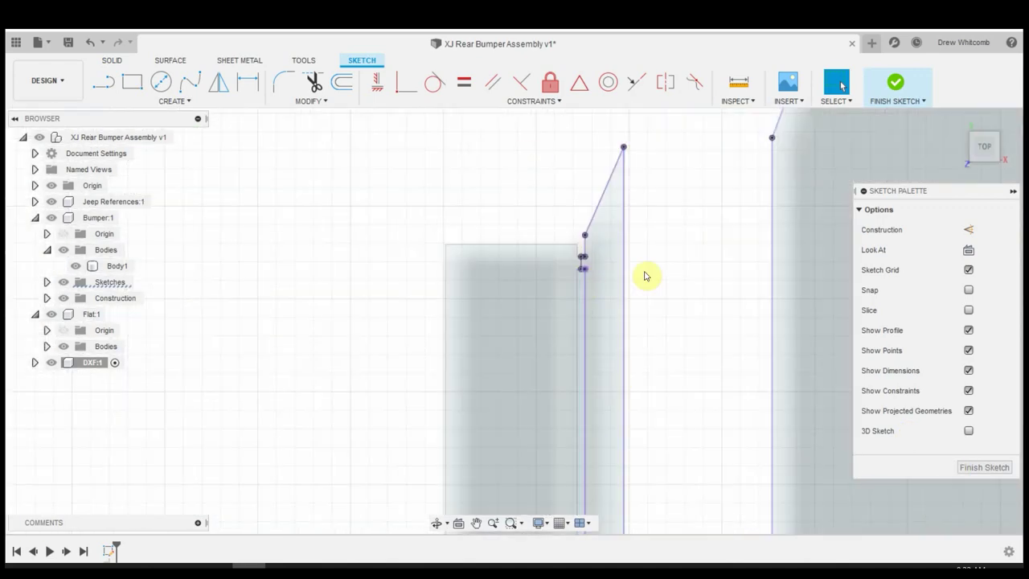
scroll(574, 271, up, 3)
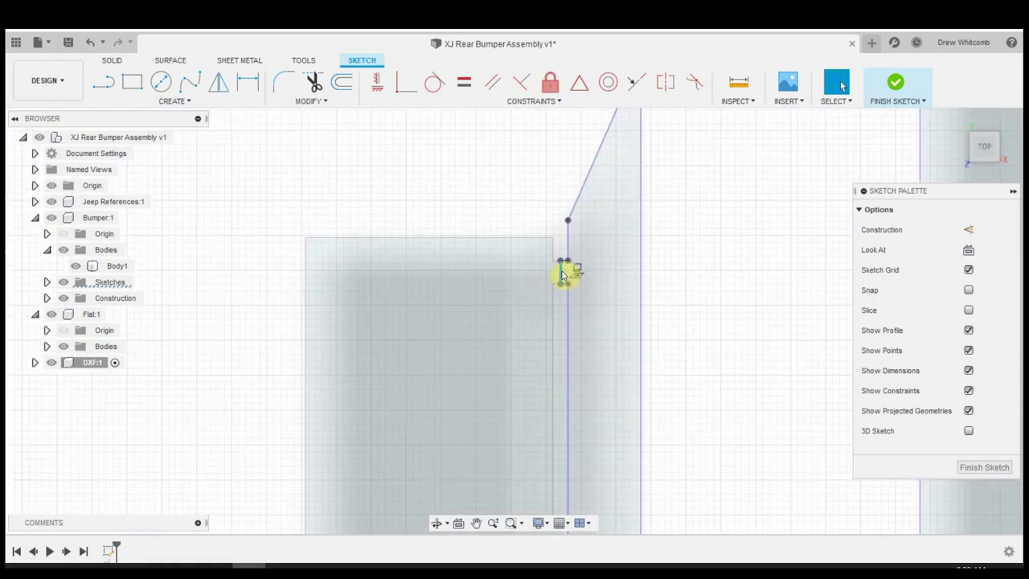
click(561, 273)
key(Delete)
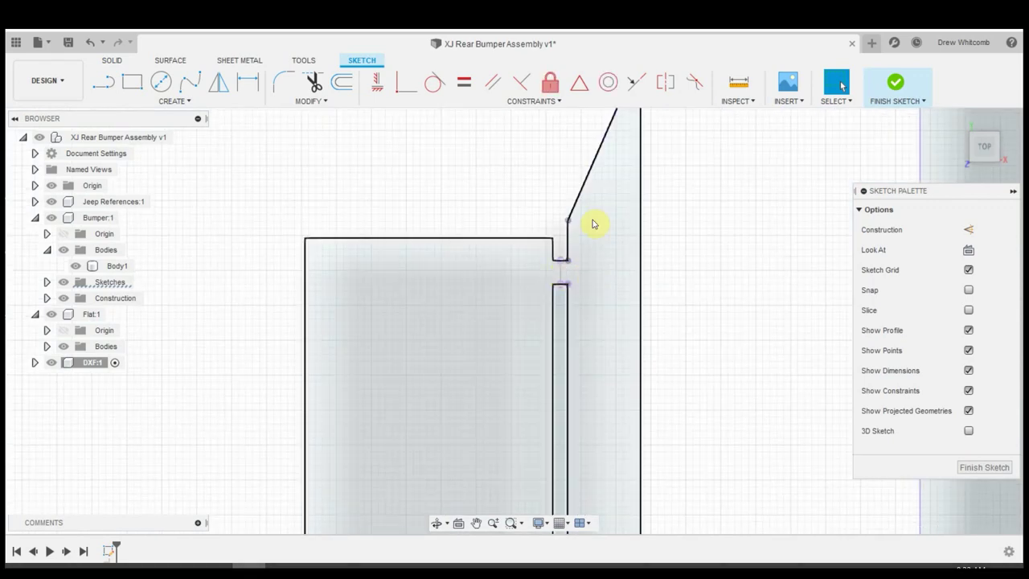
scroll(603, 150, down, 4)
scroll(592, 349, up, 5)
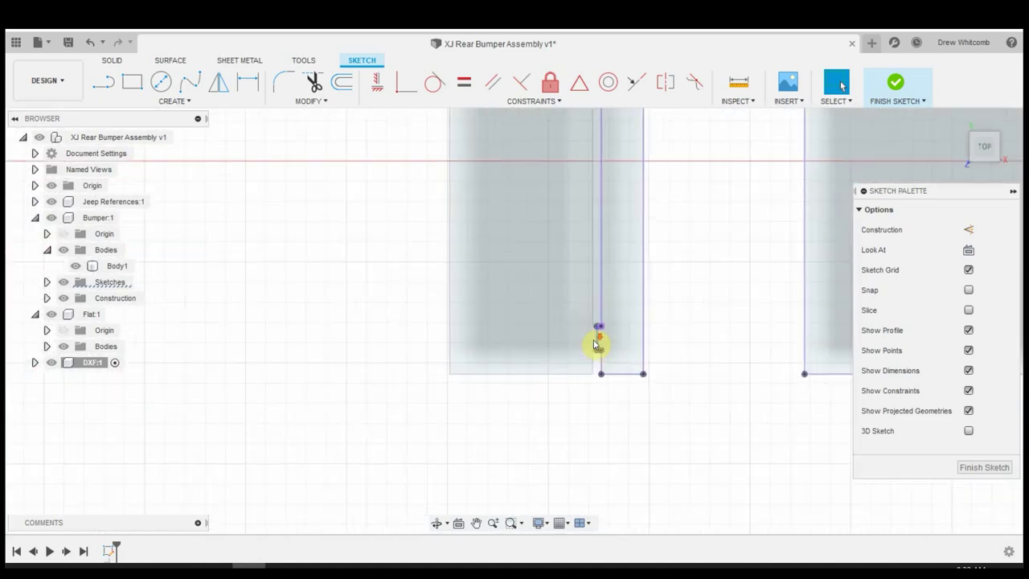
scroll(596, 344, up, 2)
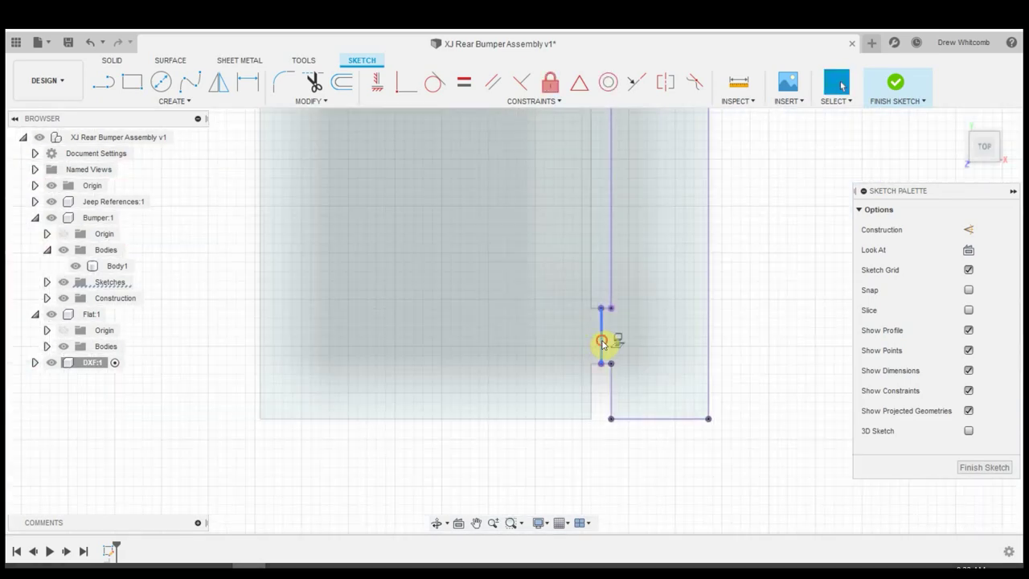
Remove the short bottom vertical segment and leftover lines, then finish the sketch
key(Delete)
scroll(649, 349, down, 6)
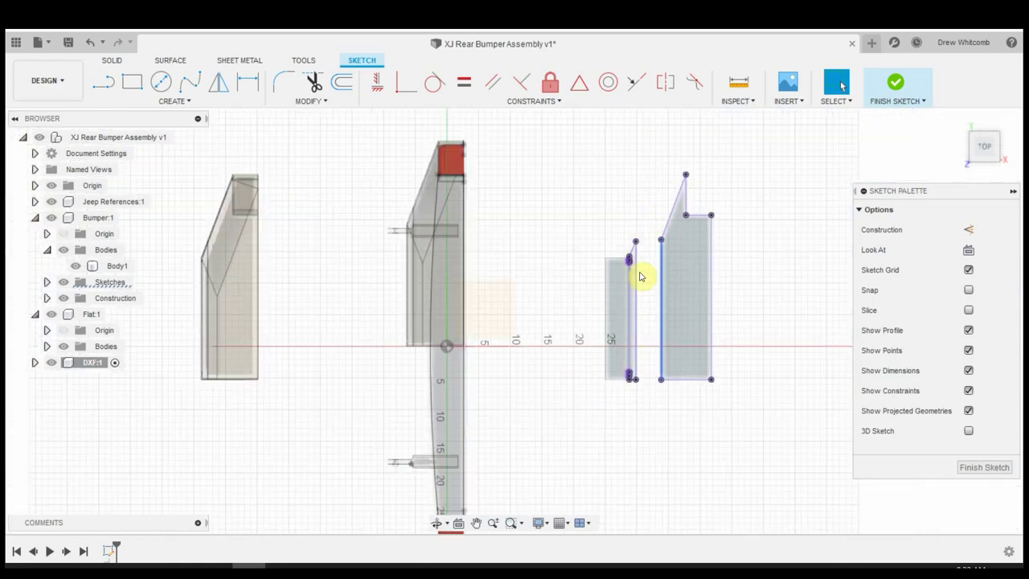
scroll(642, 364, up, 6)
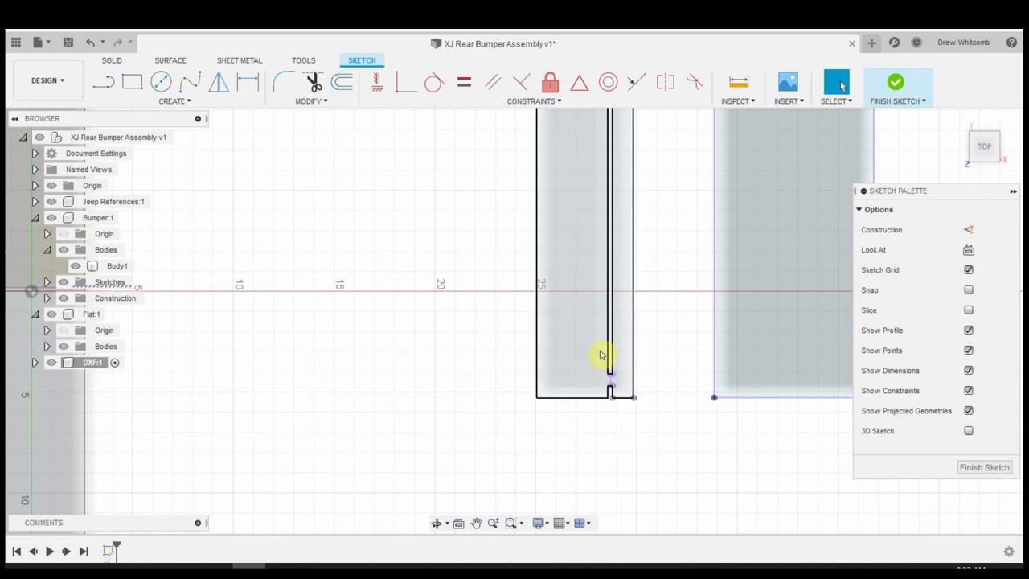
key(ctrl+z)
scroll(611, 381, up, 4)
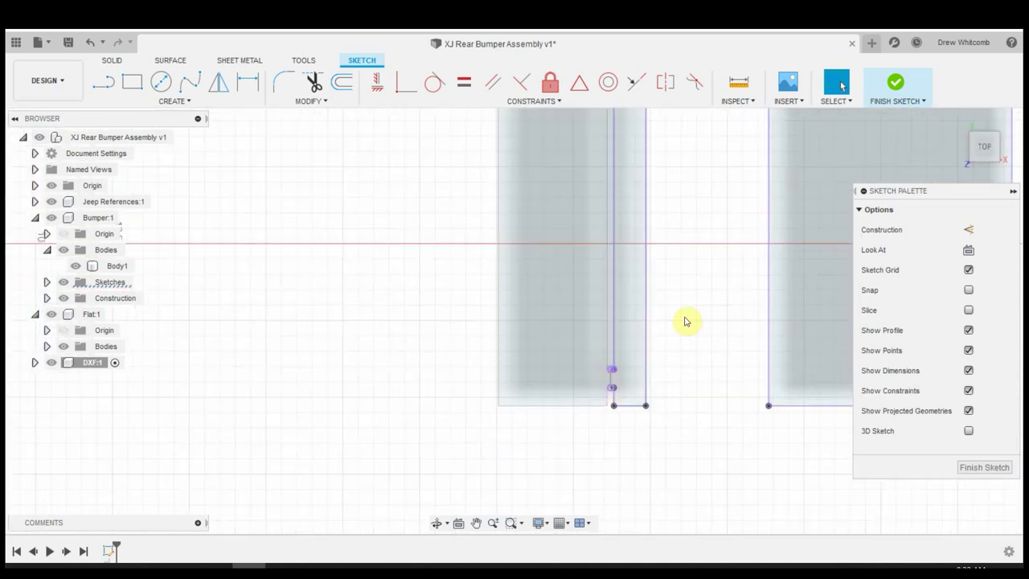
scroll(671, 386, down, 4)
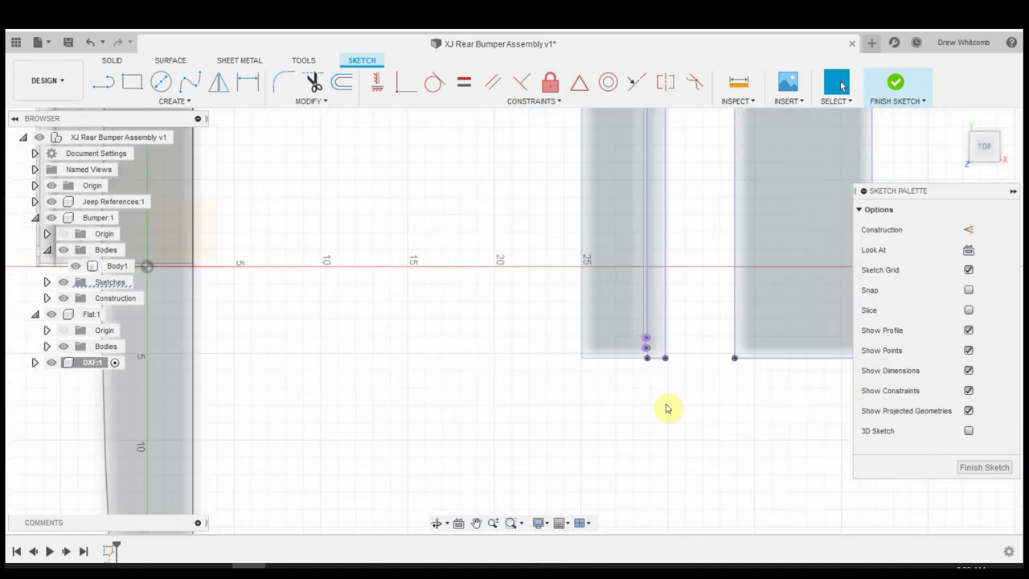
scroll(673, 206, up, 1)
scroll(673, 207, up, 1)
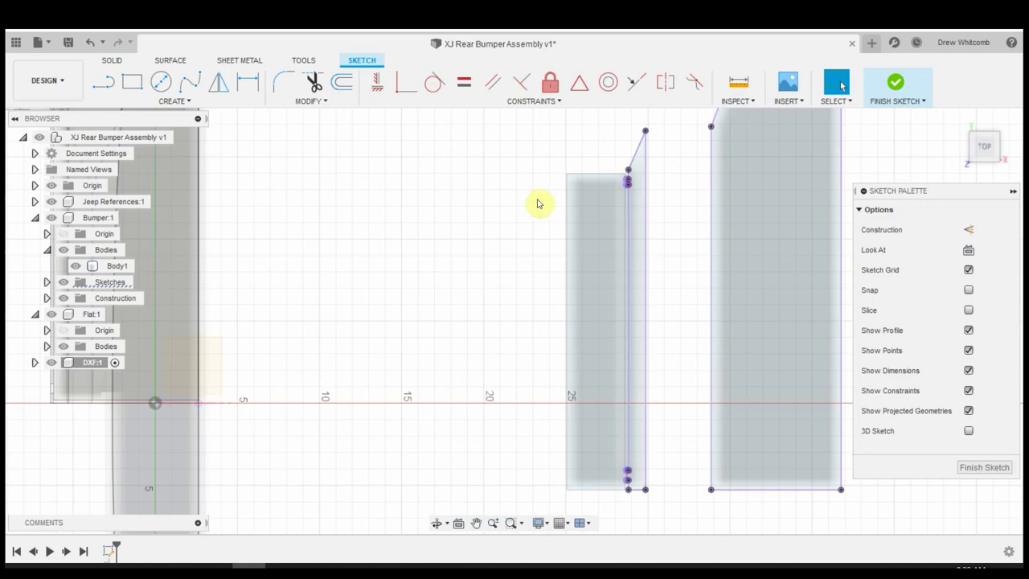
scroll(535, 193, down, 3)
scroll(607, 471, down, 2)
scroll(609, 472, up, 3)
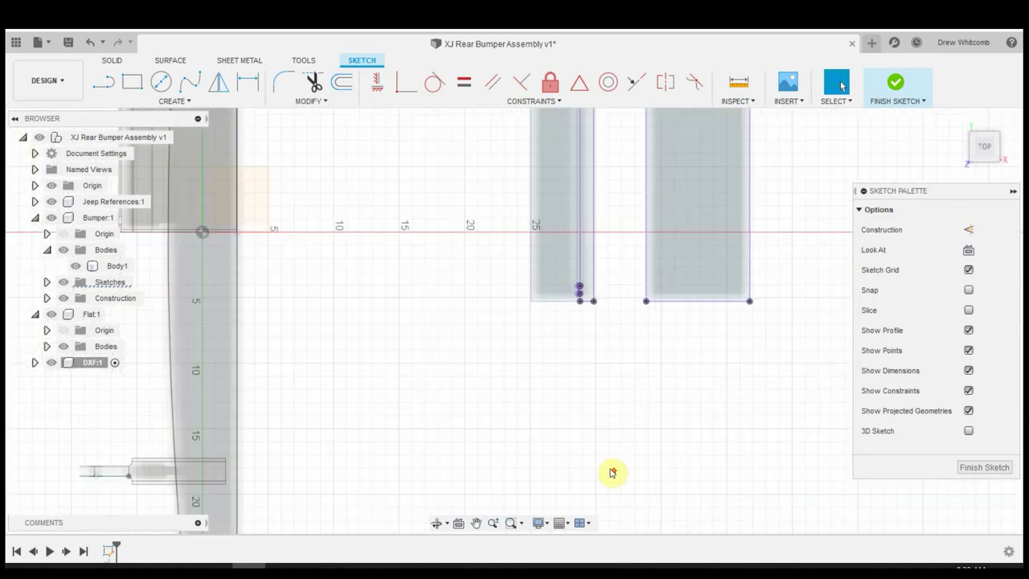
scroll(611, 471, down, 3)
click(970, 468)
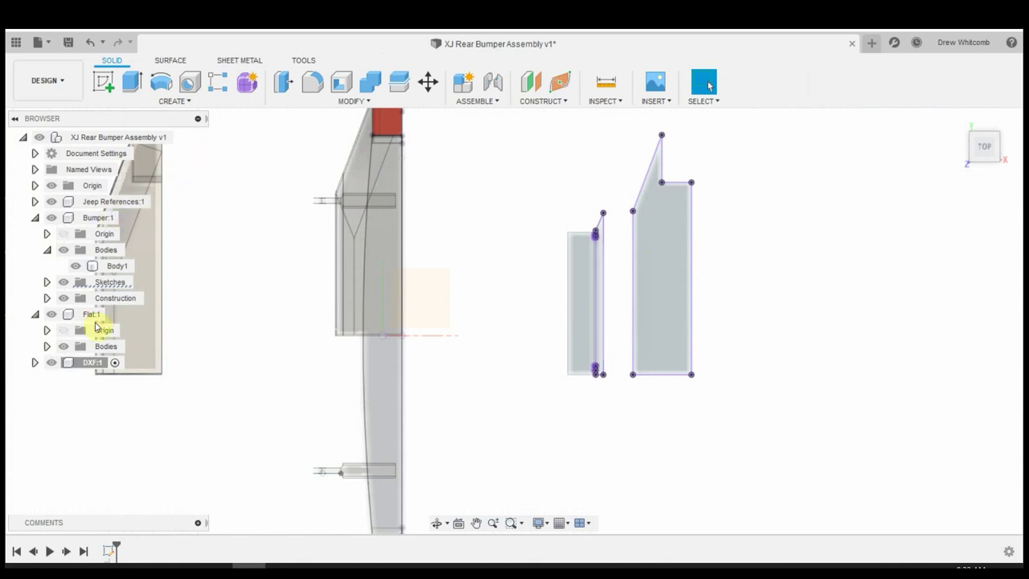
Hide Flat:1, Bumper:1 and Jeep References:1 in the Browser
click(51, 314)
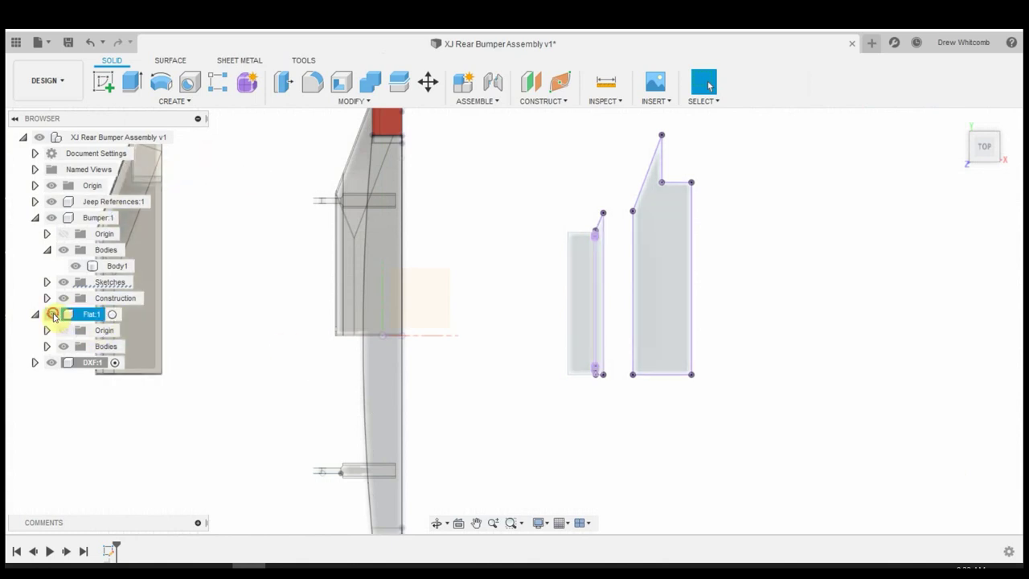
click(51, 218)
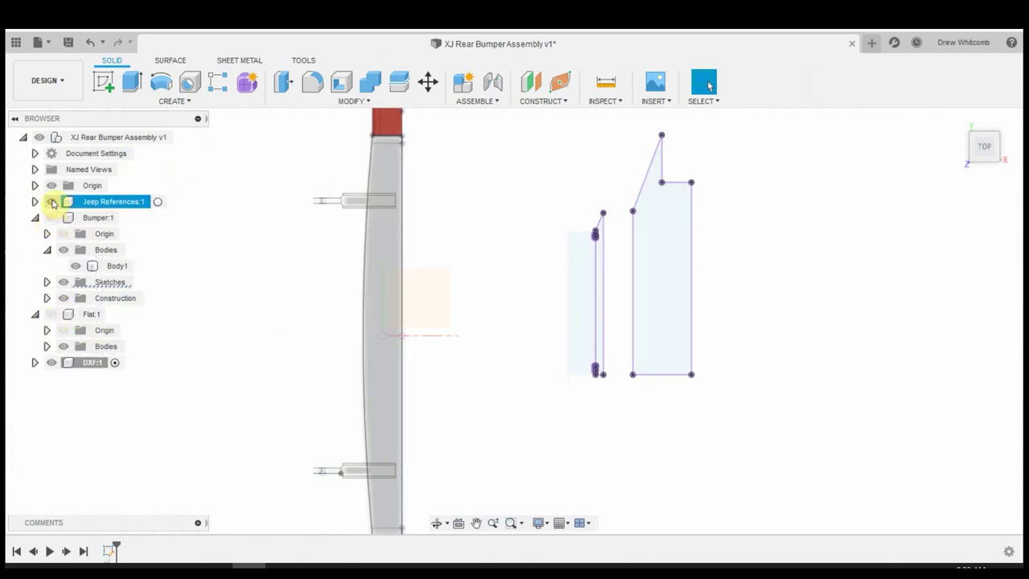
click(51, 202)
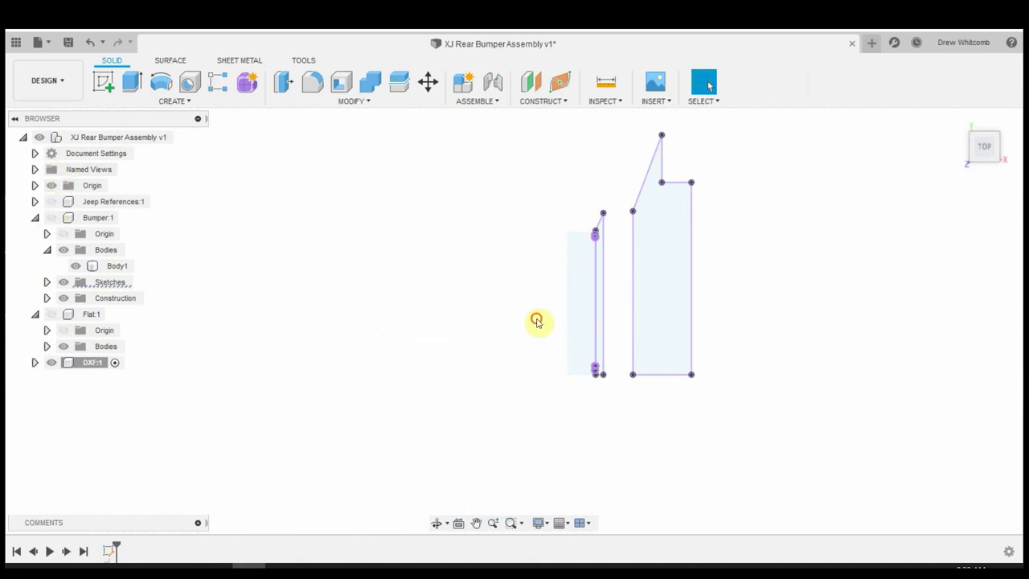
scroll(607, 241, up, 5)
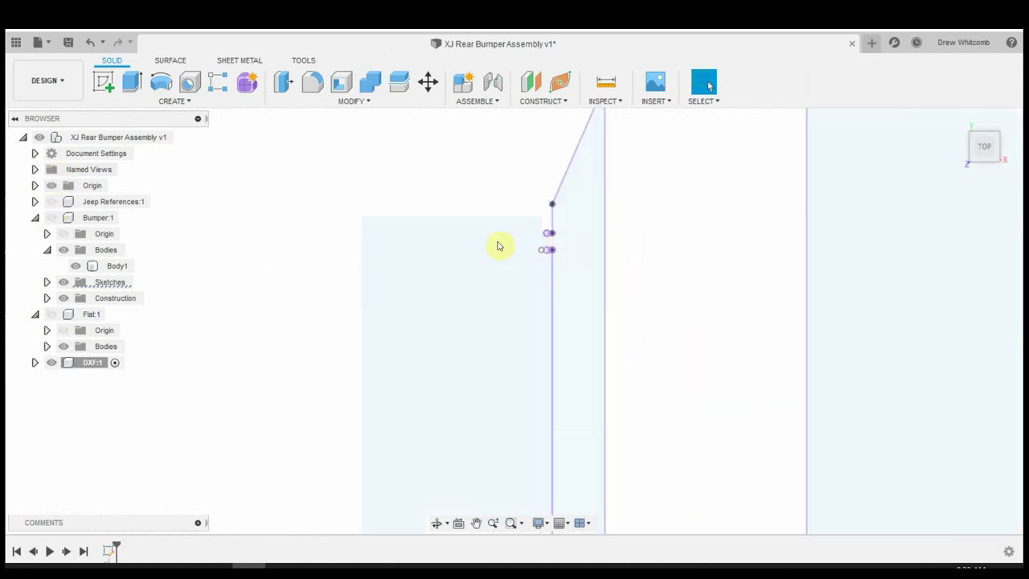
scroll(691, 334, down, 6)
scroll(569, 167, down, 3)
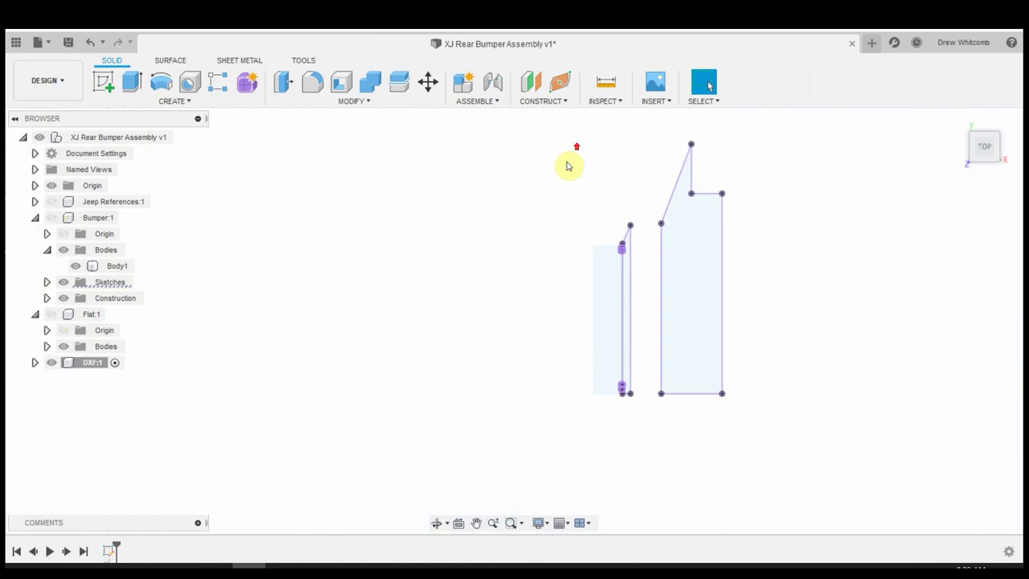